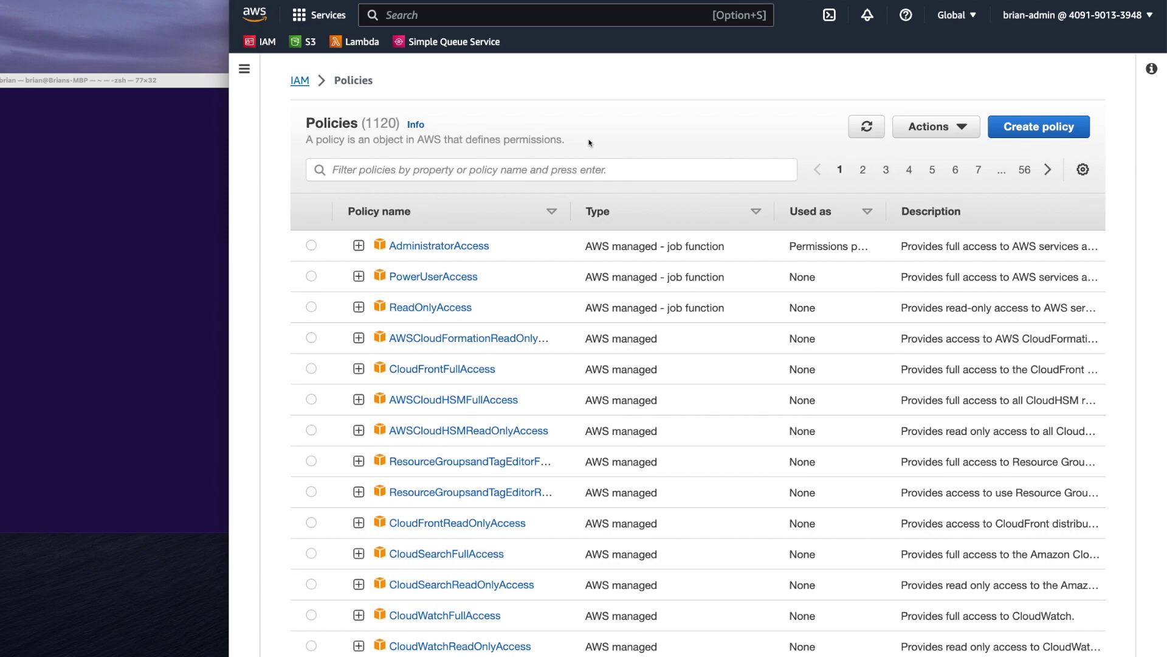
Expand the AdministratorAccess policy document, then collapse it again
scroll(589, 143, "down", 2)
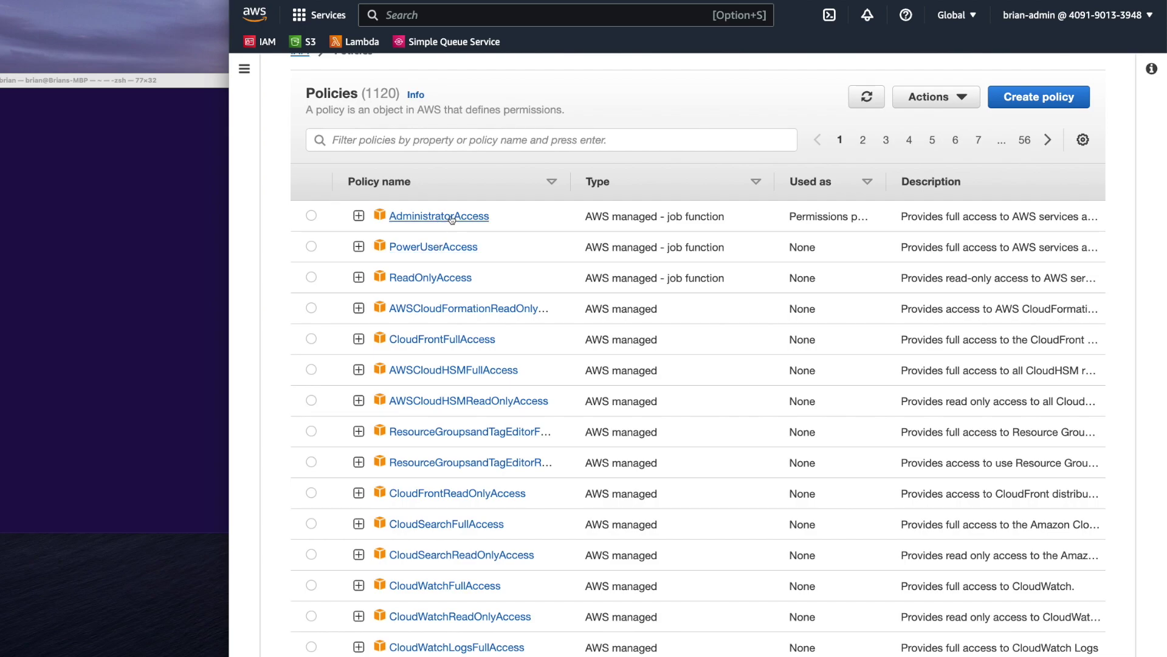
left_click(358, 217)
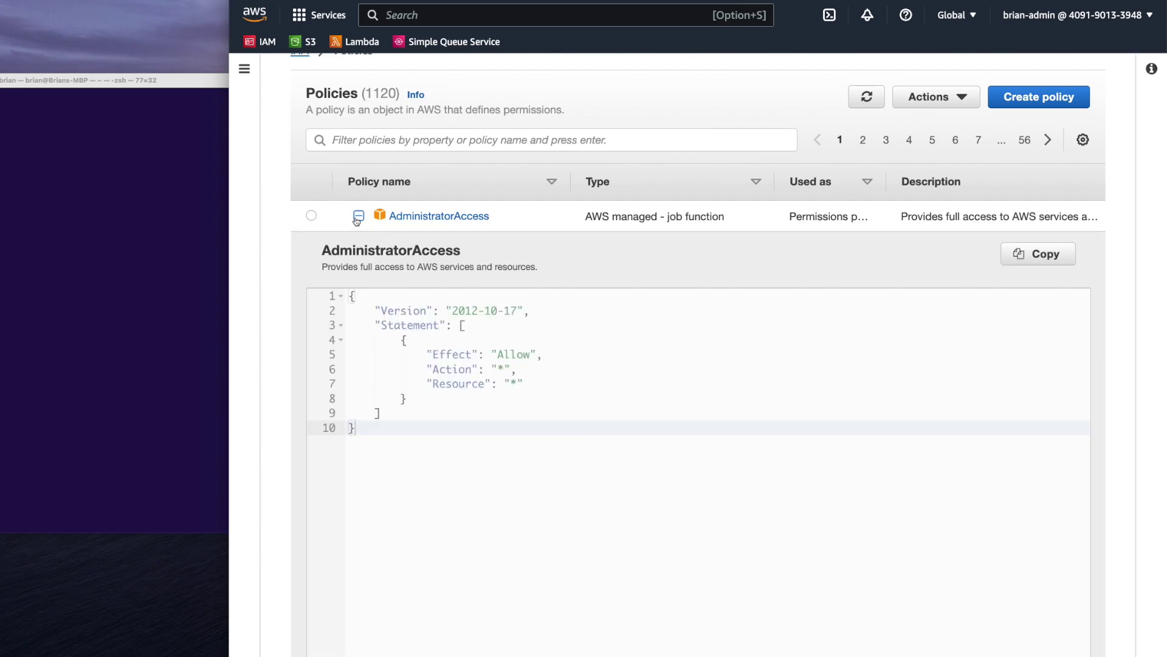
left_click(358, 217)
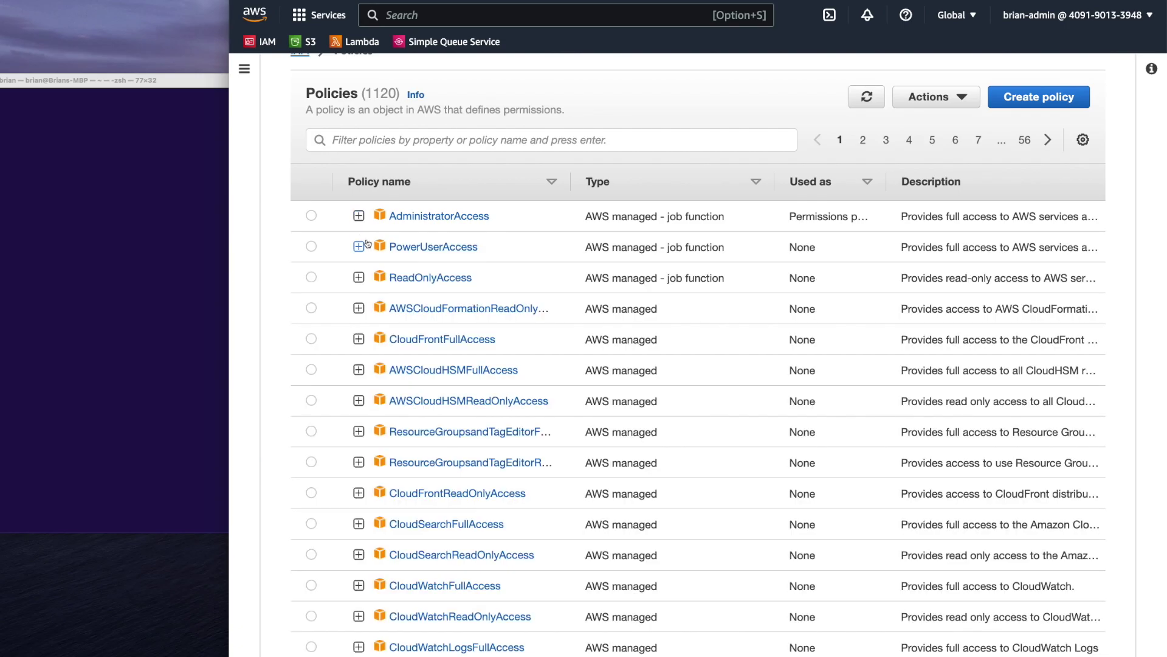
Filter the policy list by 's3'
left_click(448, 133)
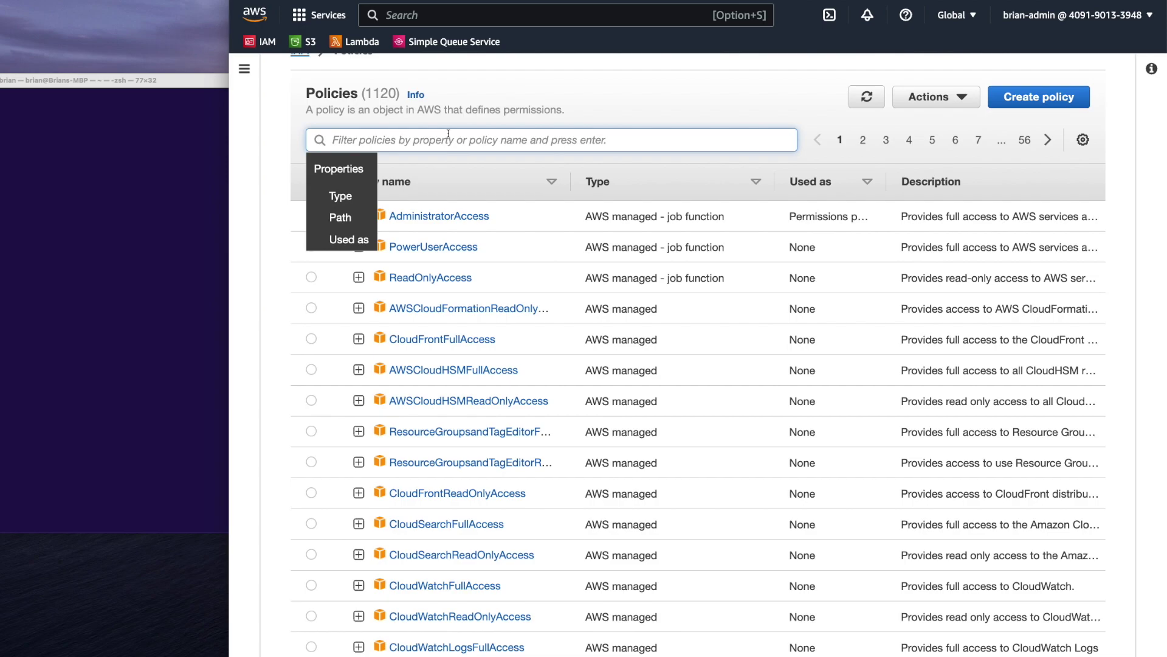
type("s3")
key("Return")
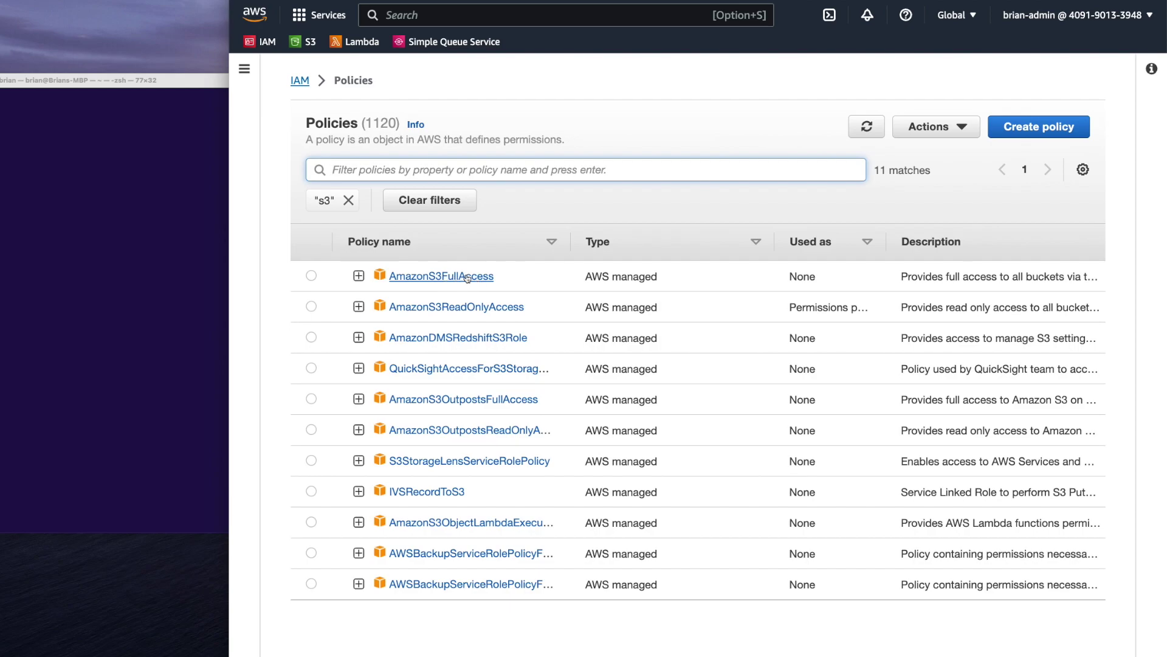
Preview AmazonS3FullAccess, then display the AmazonS3ReadOnlyAccess JSON document
left_click(359, 276)
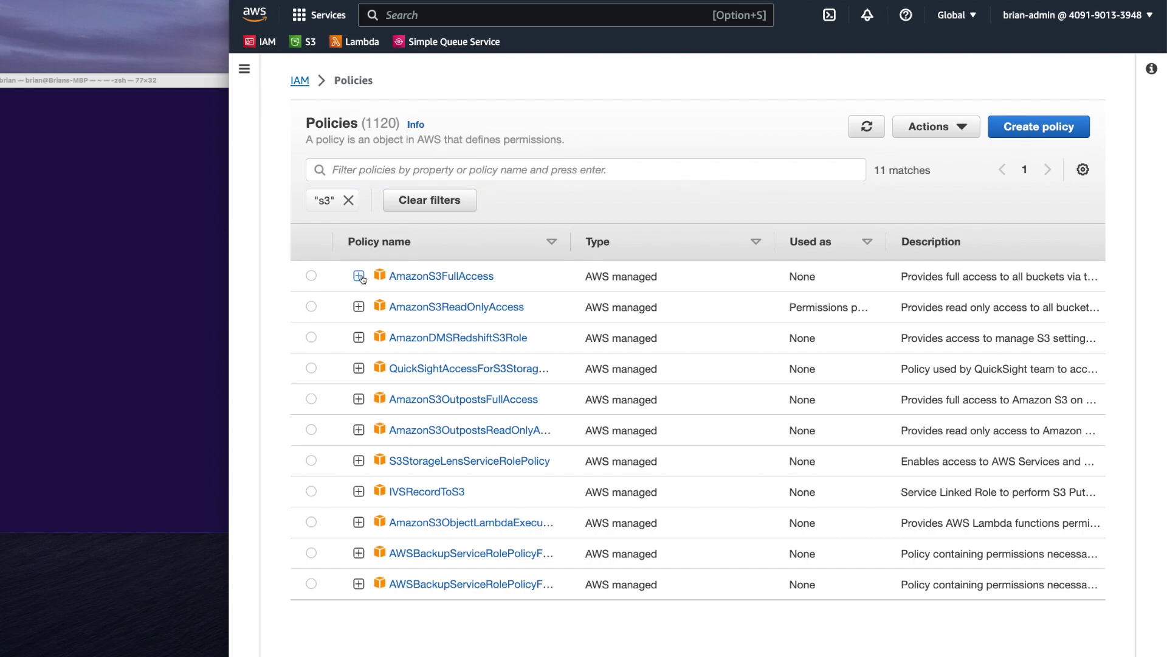
left_click(359, 276)
left_click(359, 307)
scroll(442, 330, "down", 2)
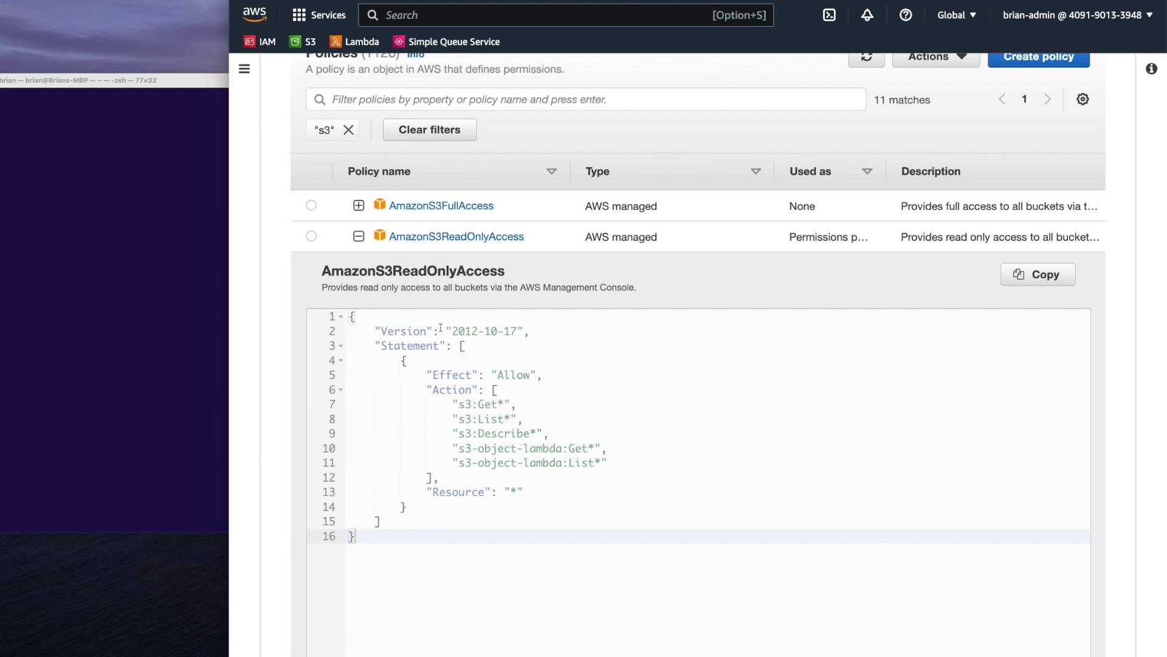
Open the S3 console in a new tab and copy the AmazonS3ReadOnlyAccess policy JSON
scroll(425, 287, "up", 2)
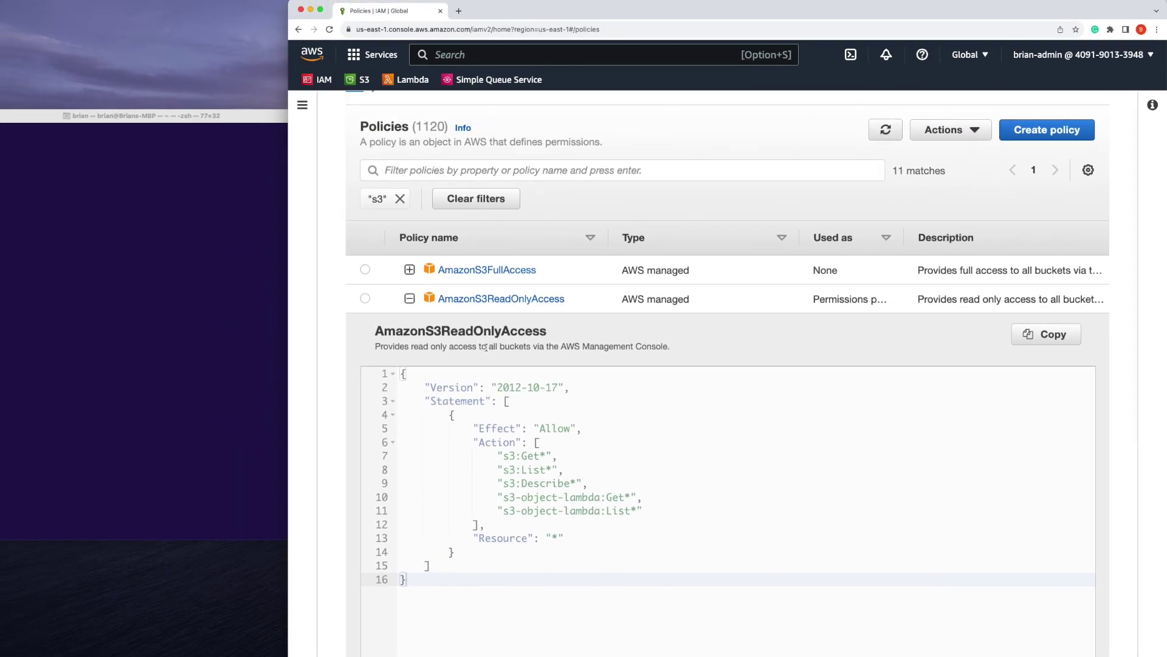
left_click(367, 80)
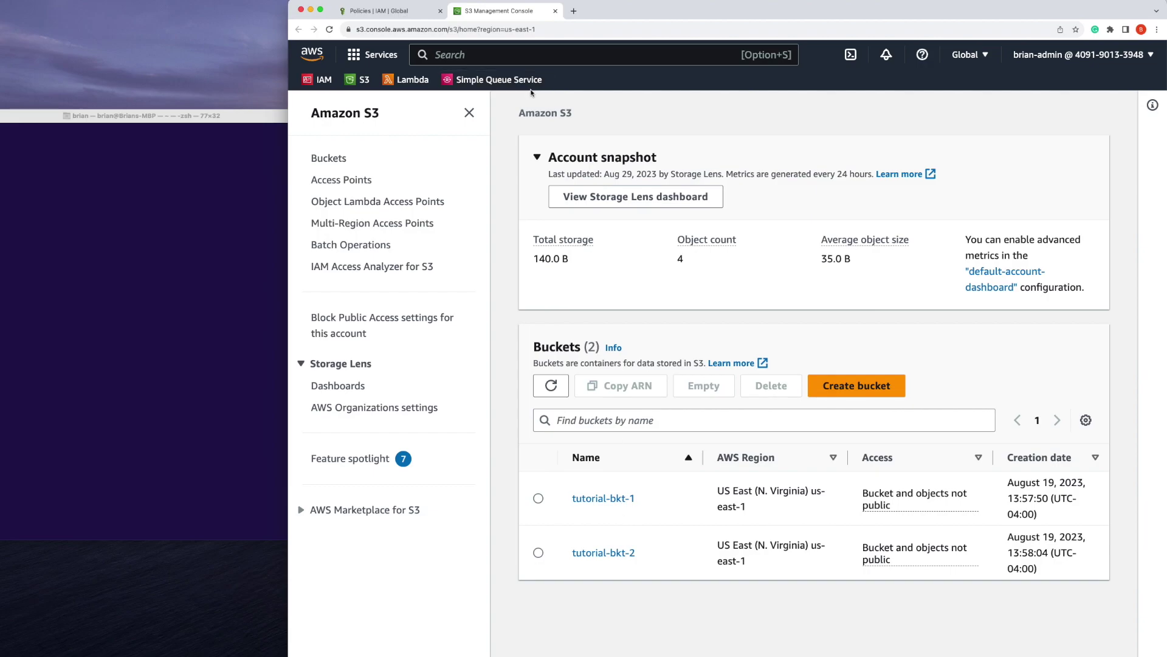
left_click(377, 11)
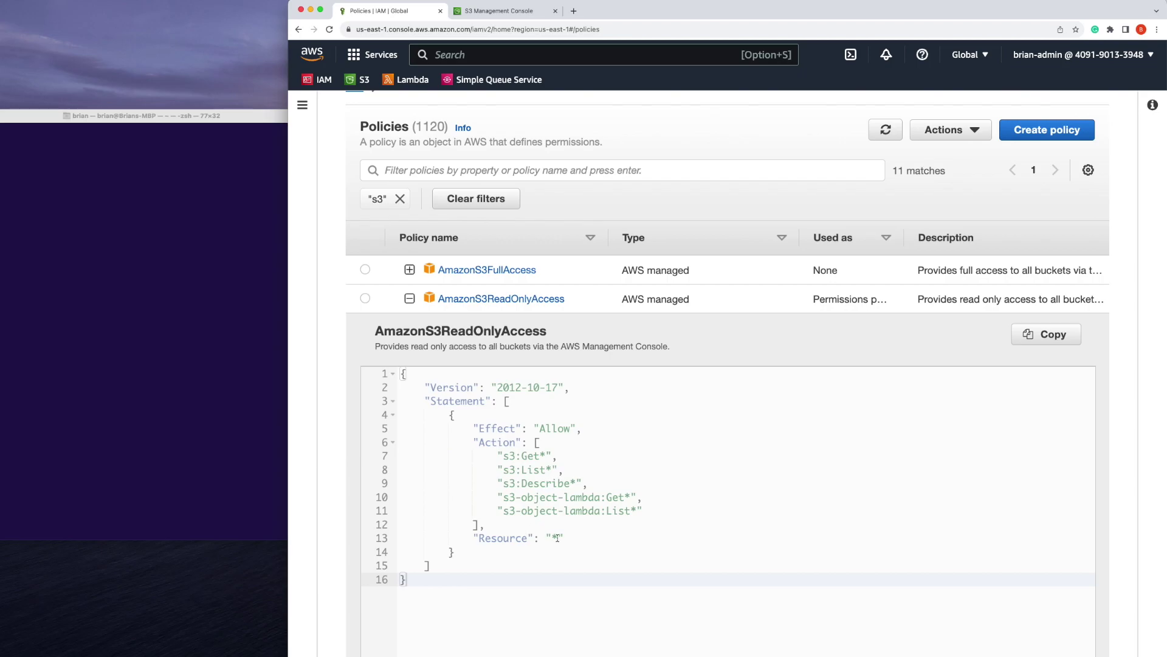
left_click(509, 12)
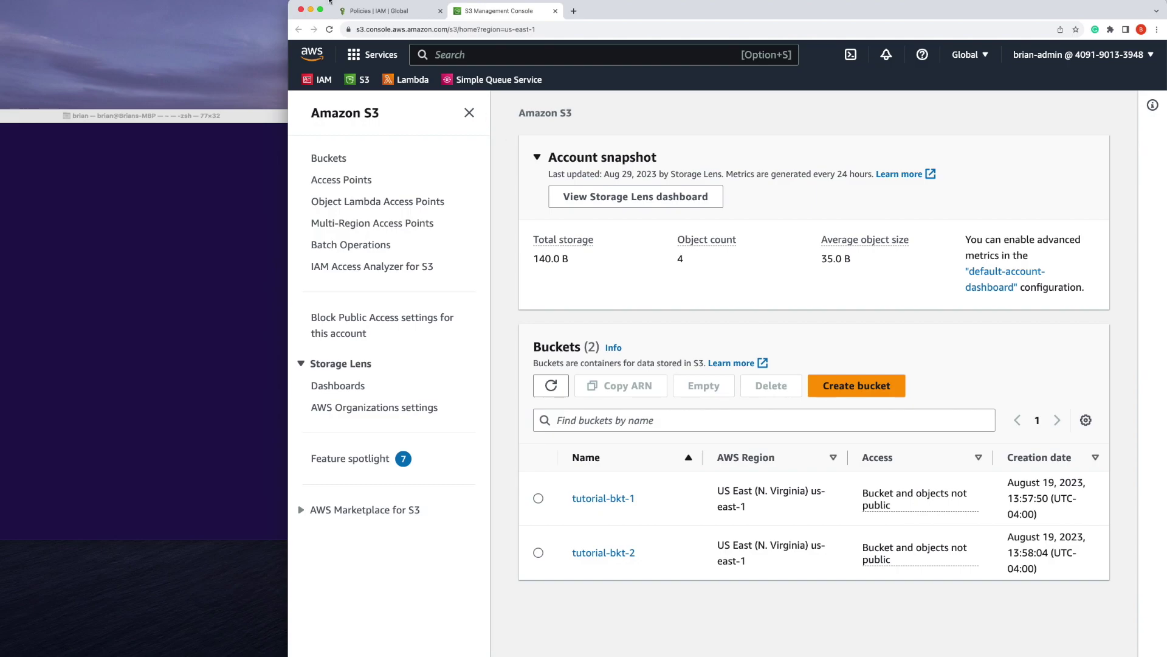
left_click(386, 12)
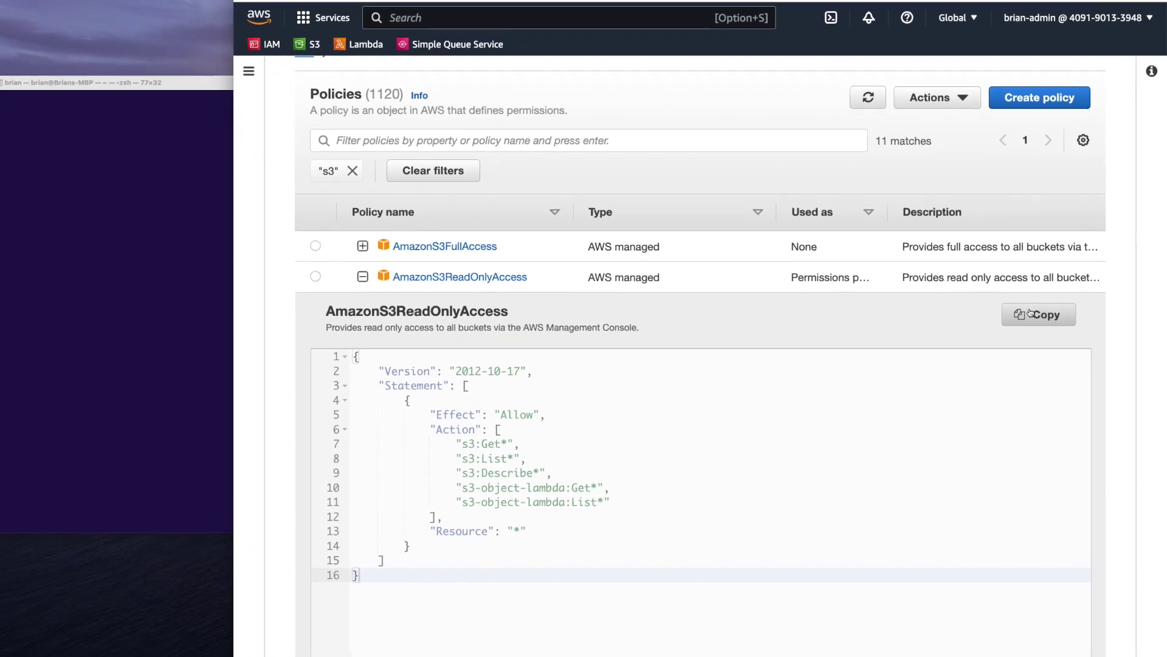
left_click(1037, 335)
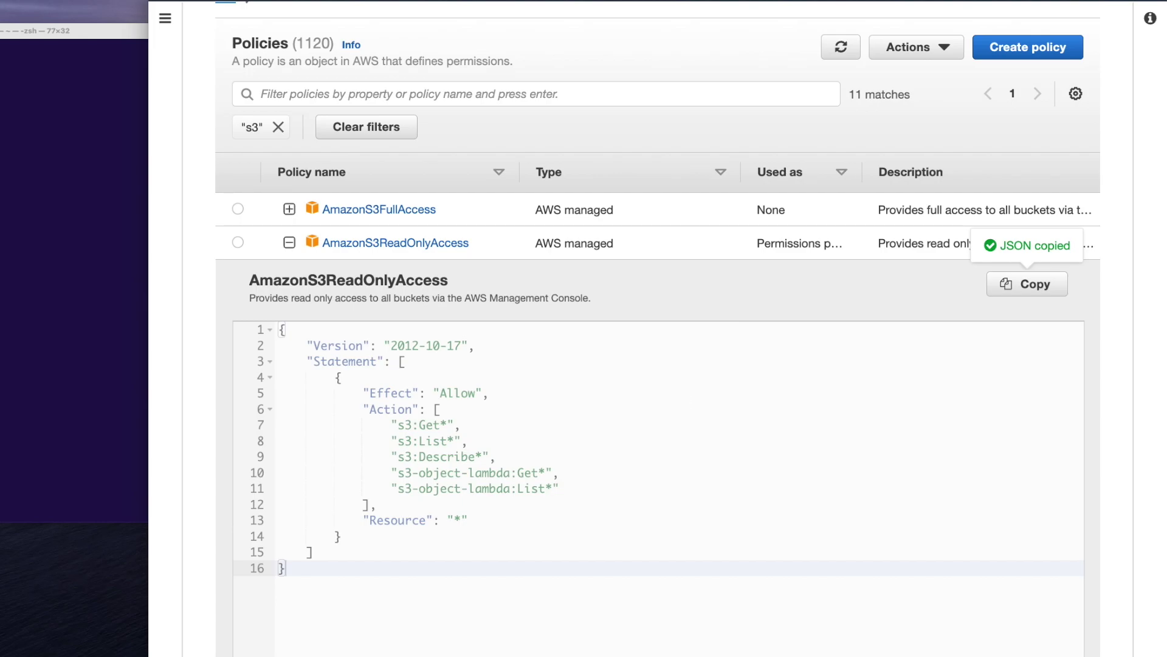
Start a new policy and choose S3 as its service in the visual editor
left_click(1020, 51)
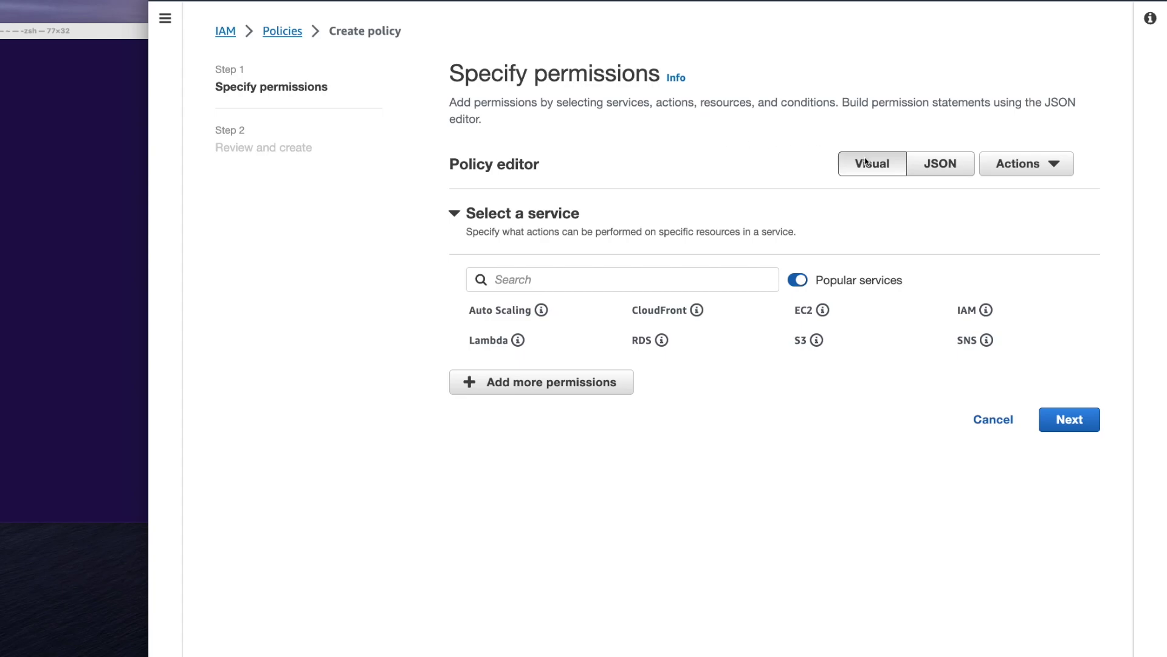
left_click(642, 271)
type("s3")
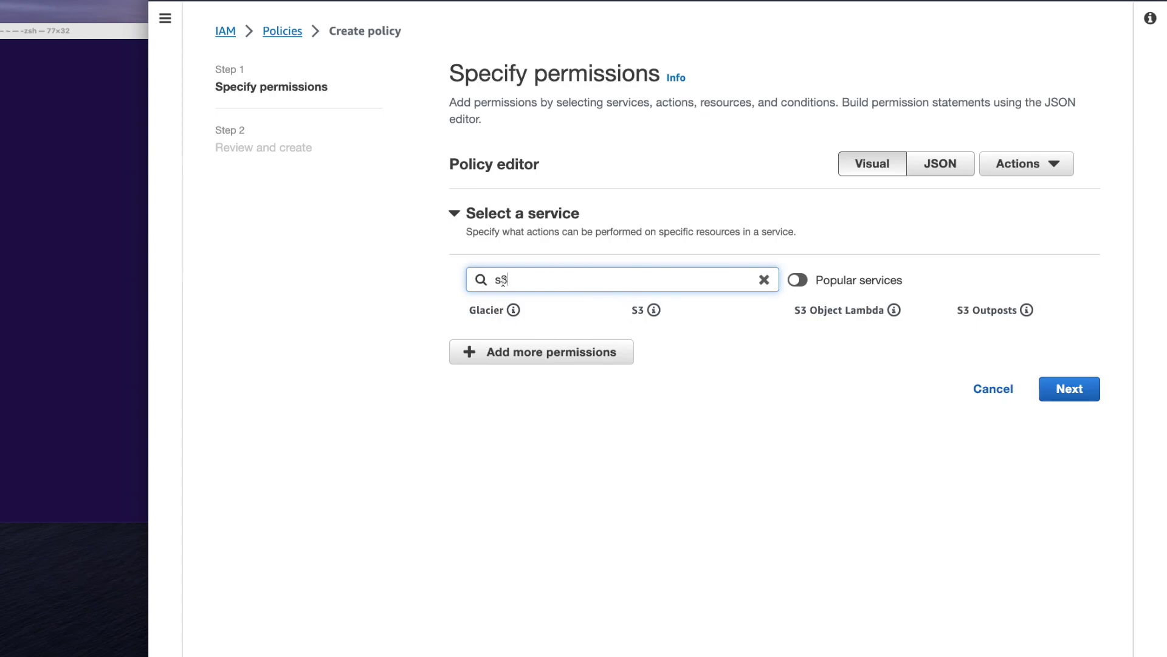
left_click(636, 310)
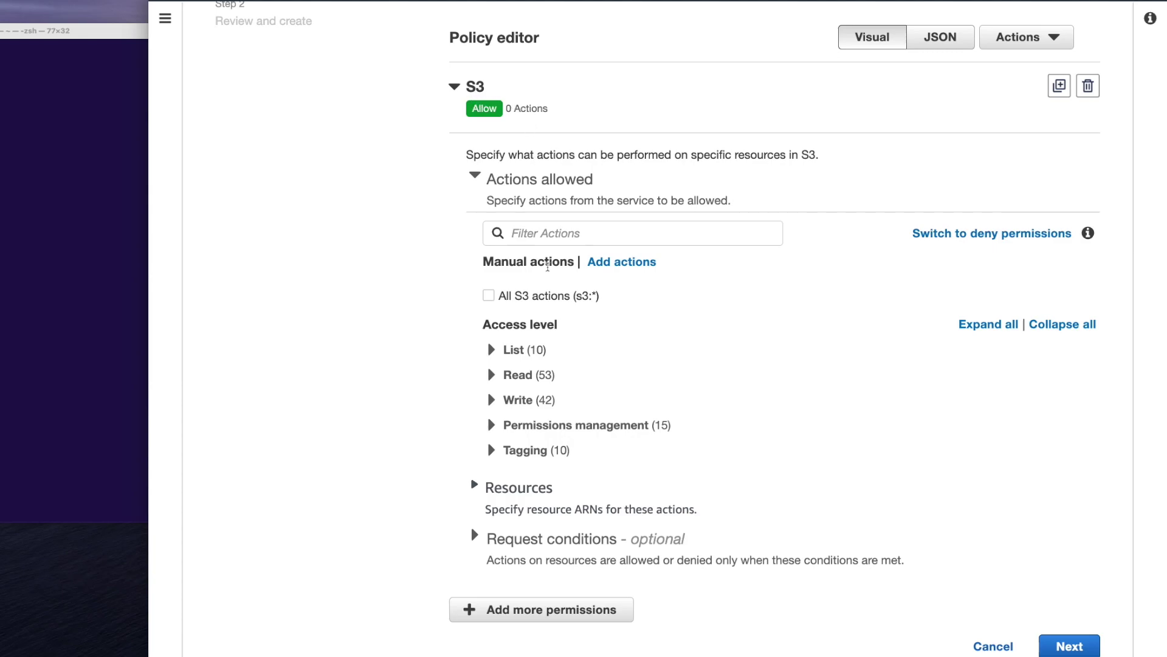
scroll(545, 261, "down", 1)
left_click(512, 385)
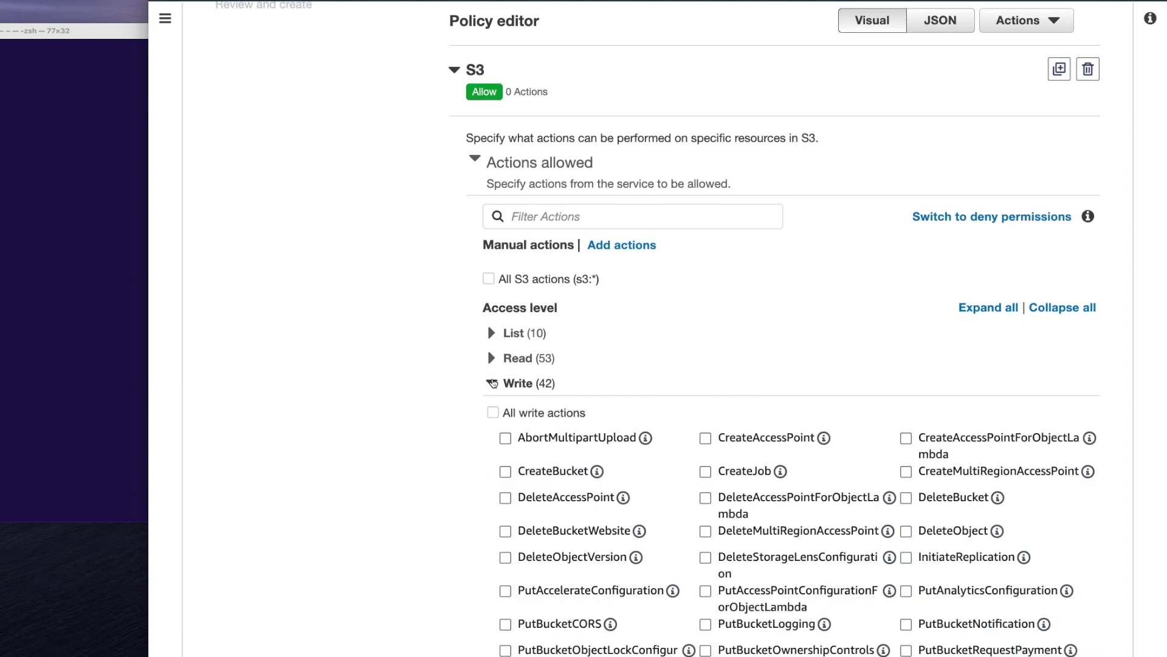
scroll(512, 385, "down", 3)
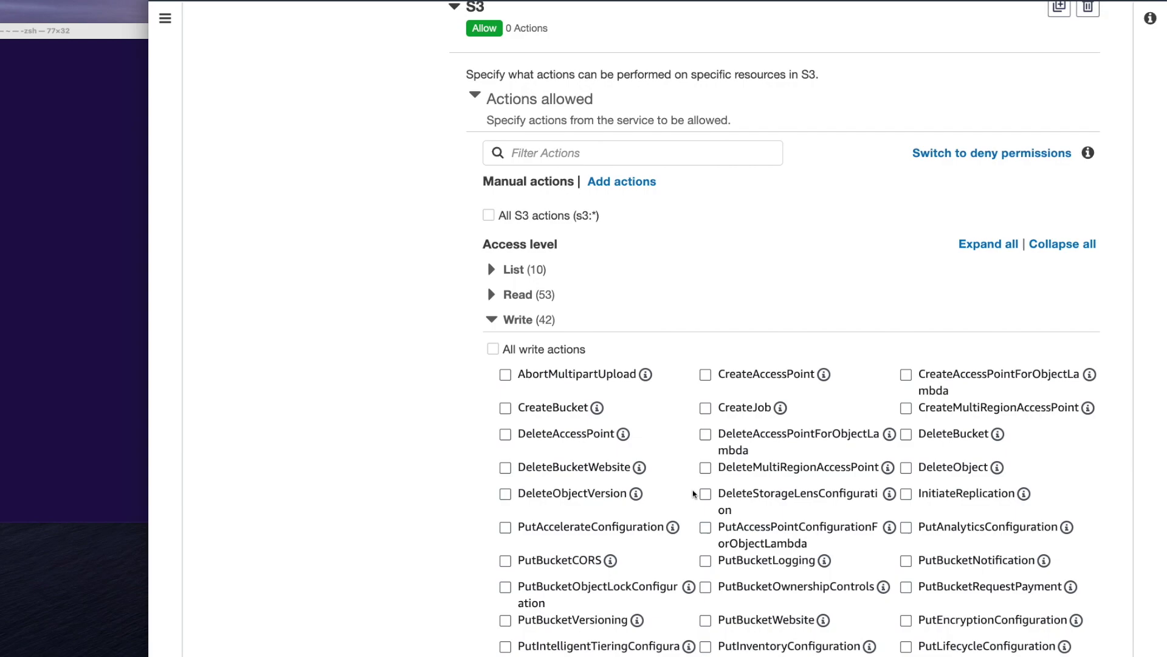
left_click(491, 236)
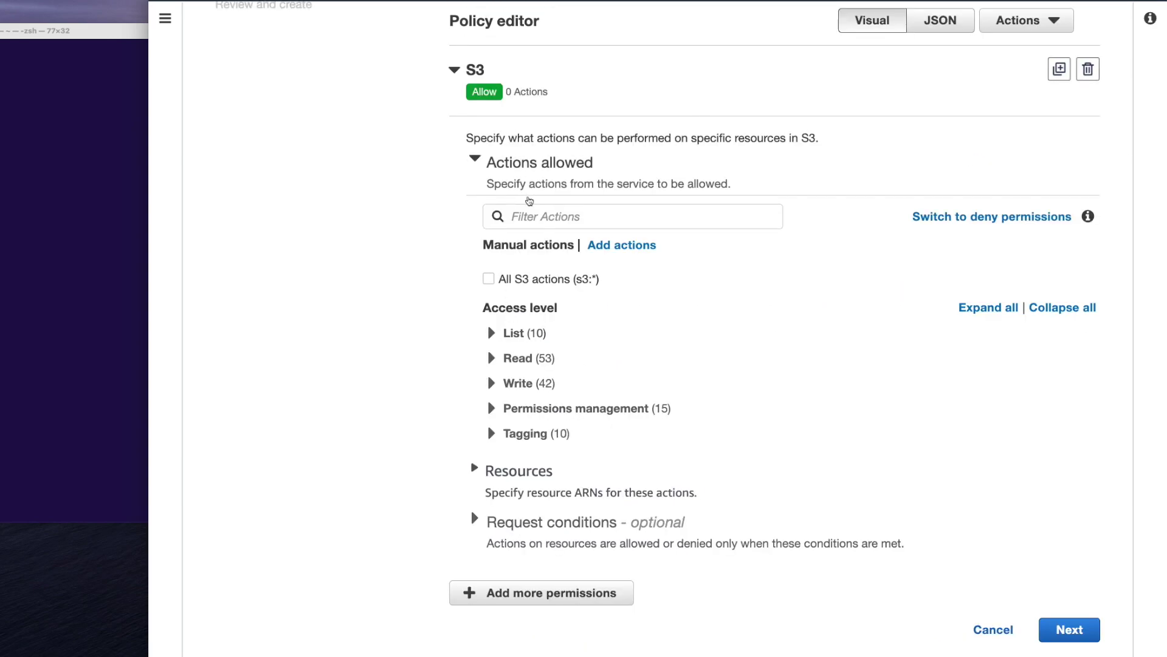
scroll(712, 260, "up", 1)
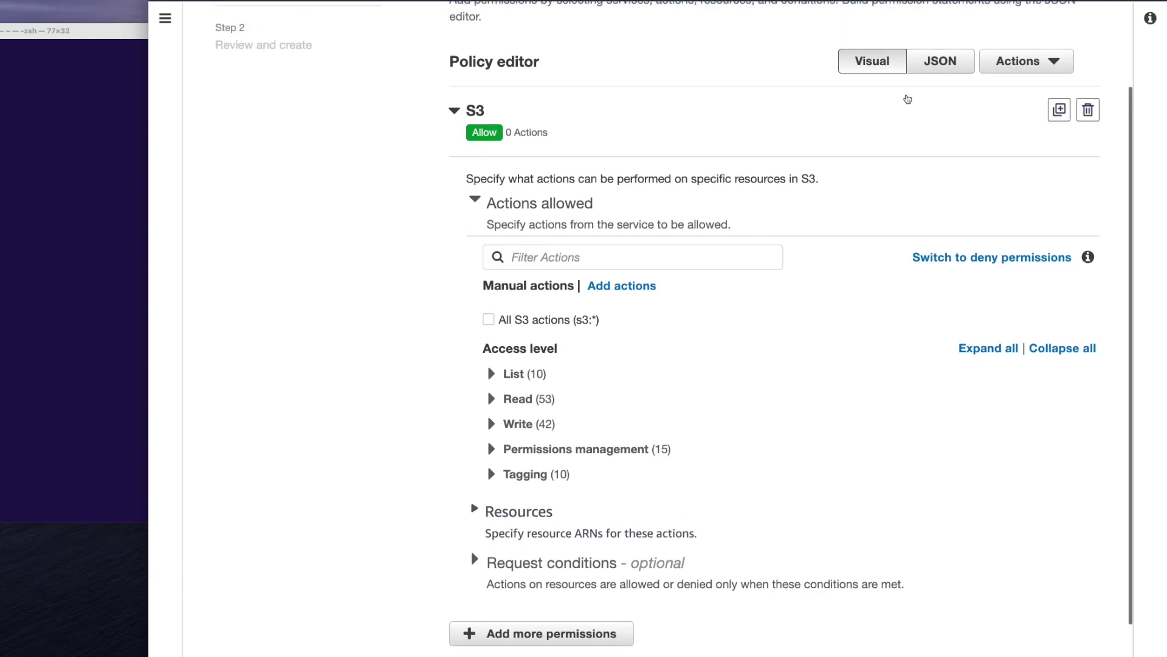
Replace the default JSON with the copied S3 read-only policy
left_click(930, 67)
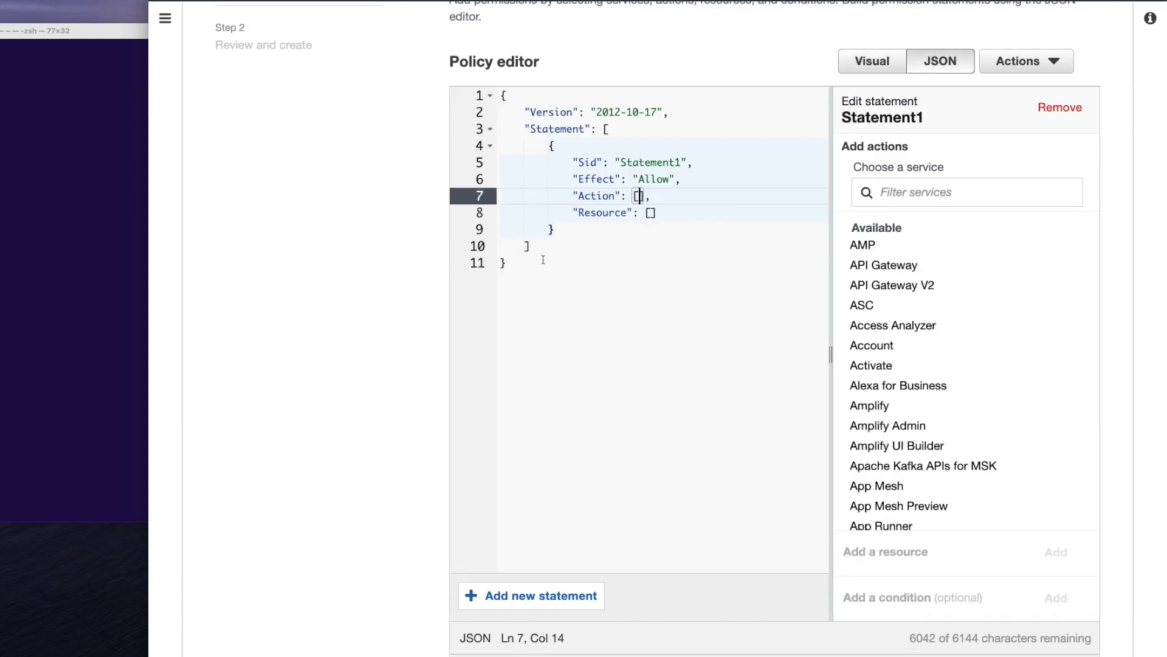
left_click(601, 282)
key("ctrl+a")
key("ctrl+v")
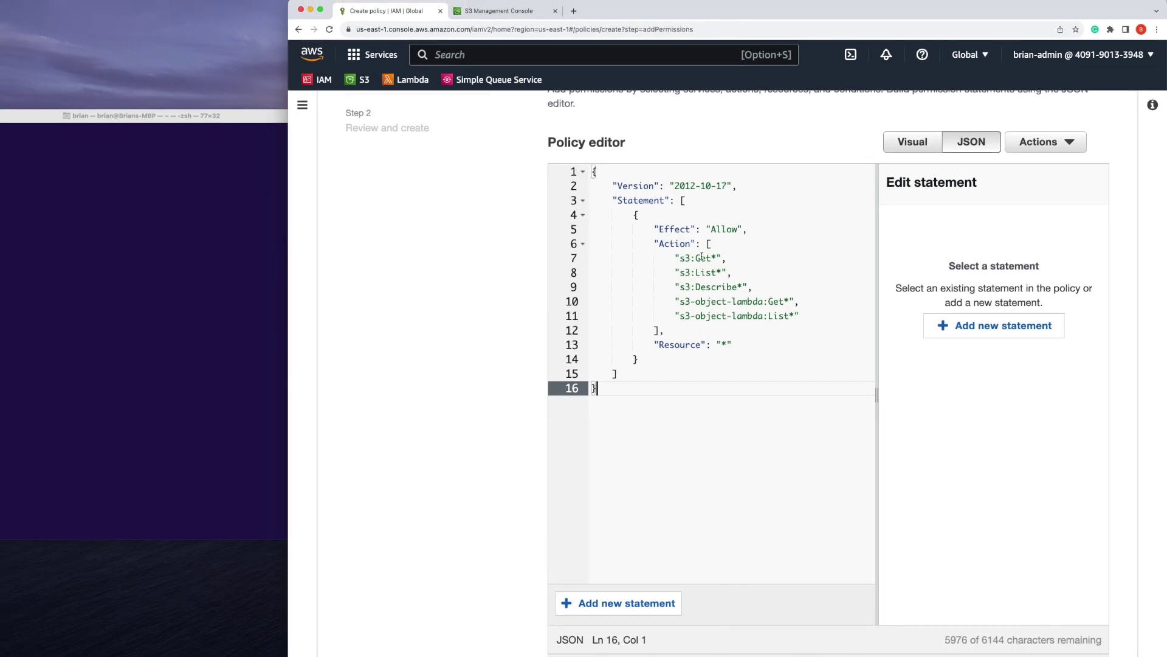
Copy the tutorial-bkt-1 bucket ARN from its S3 Properties page
left_click(505, 11)
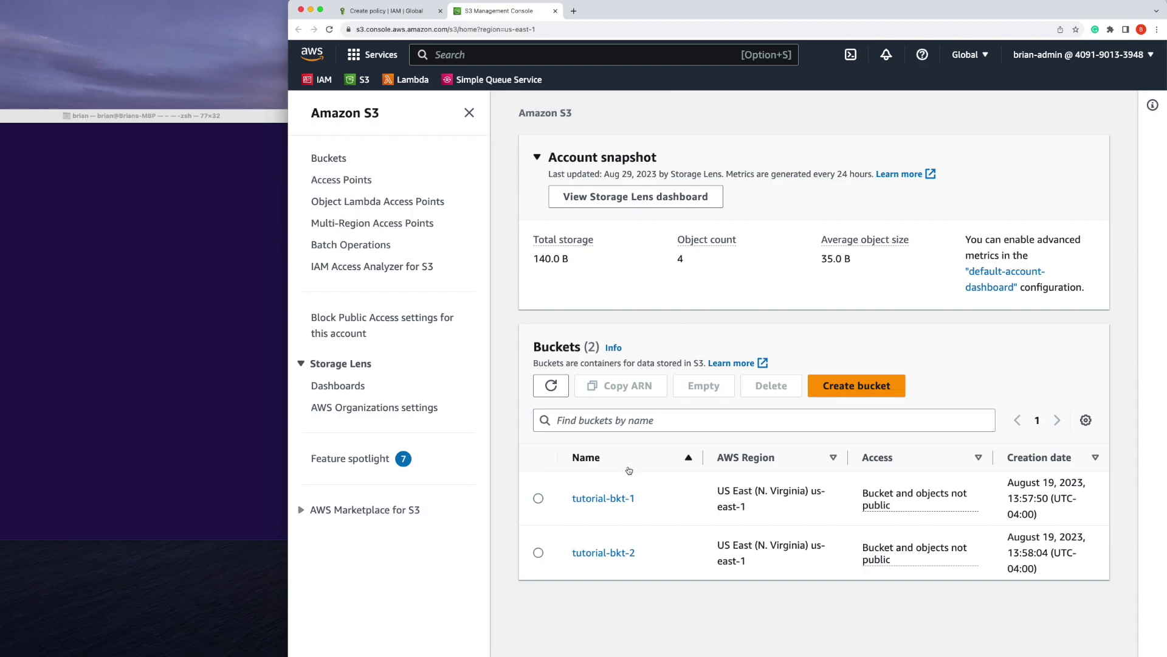
left_click(621, 498)
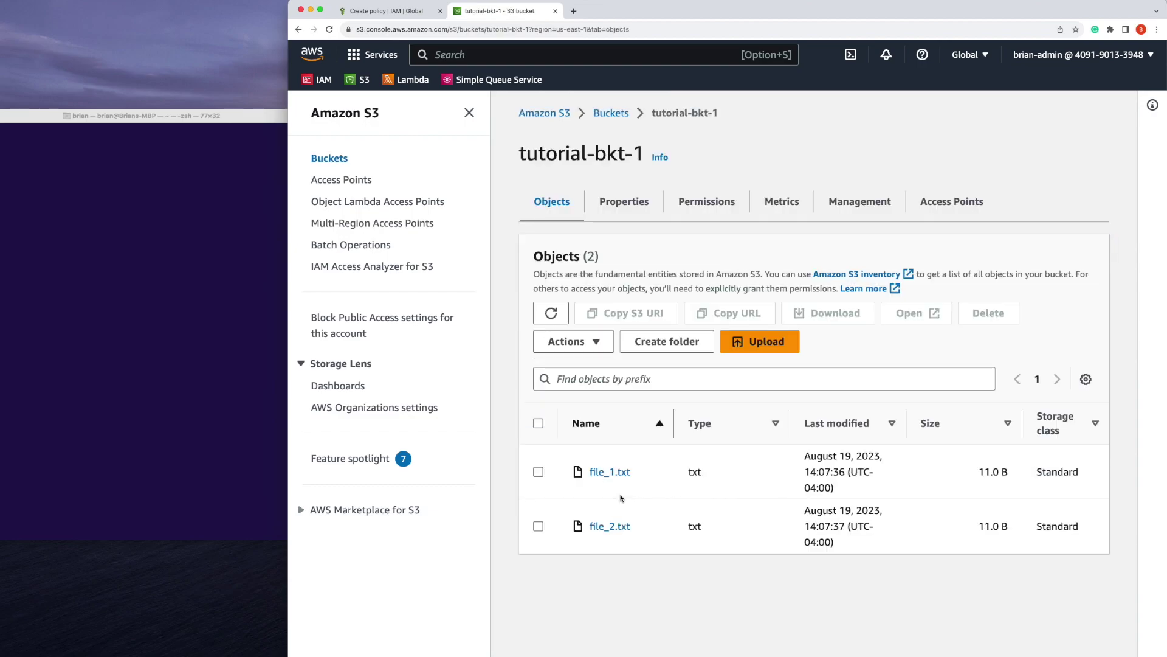
left_click(637, 208)
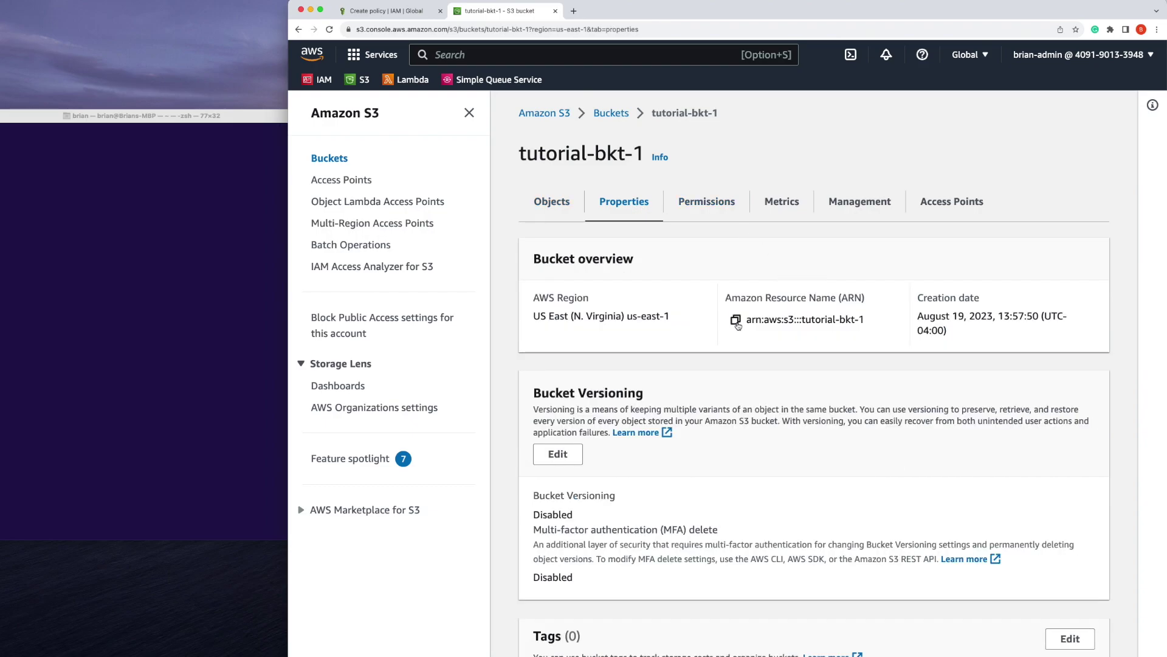
left_click(736, 320)
Replace the wildcard Resource with arn:aws:s3:::tutorial-bkt-1 and continue to review
left_click(382, 7)
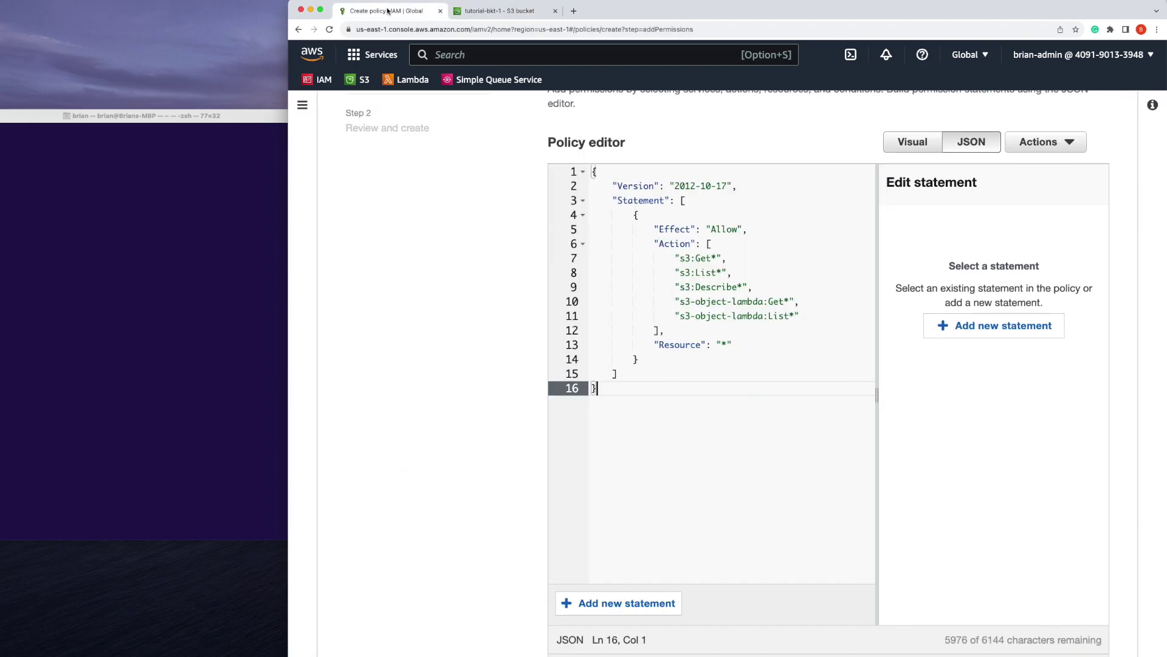
left_click(724, 343)
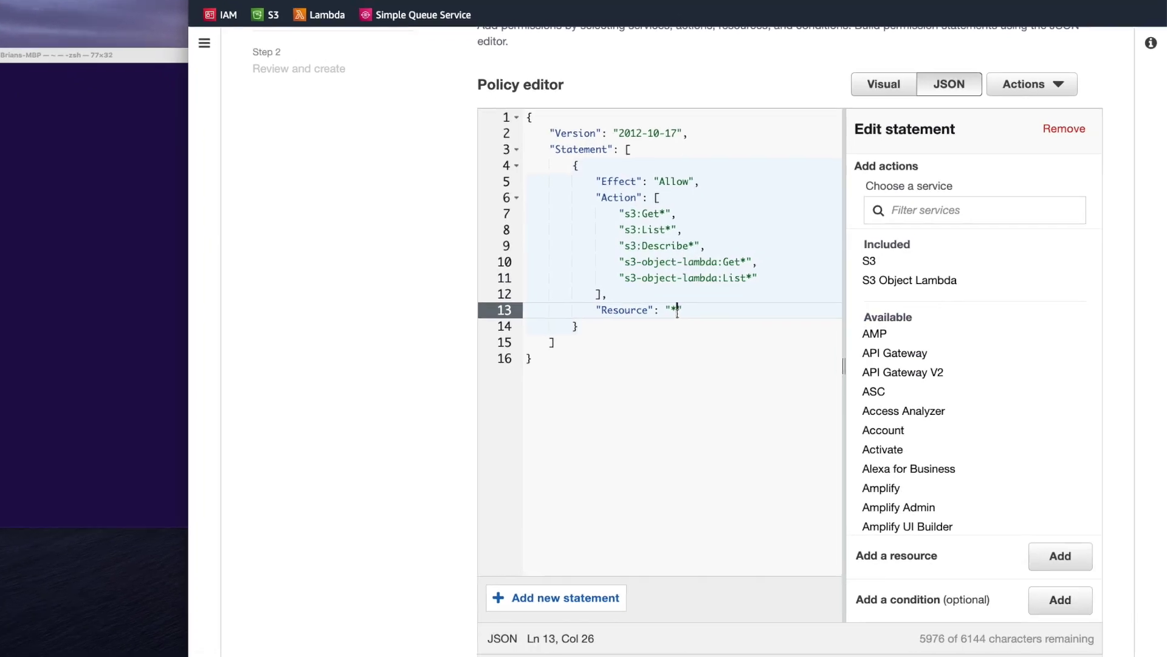
key("BackSpace")
key("super+v")
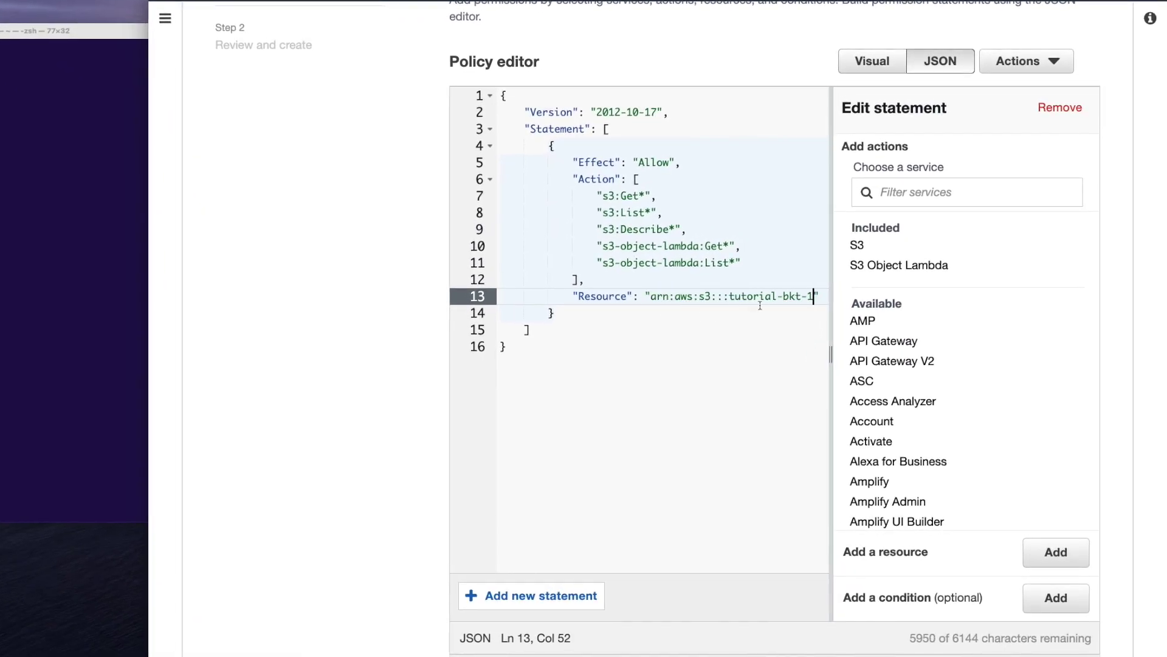
scroll(700, 285, "up", 1)
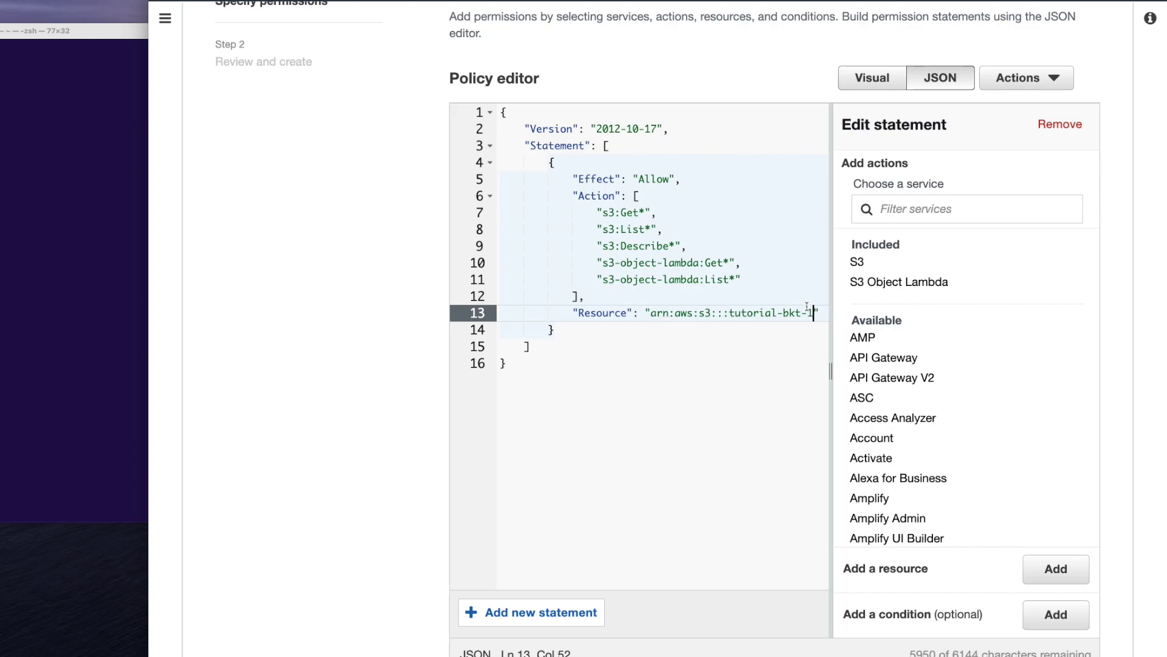
scroll(815, 328, "down", 3)
left_click(1078, 632)
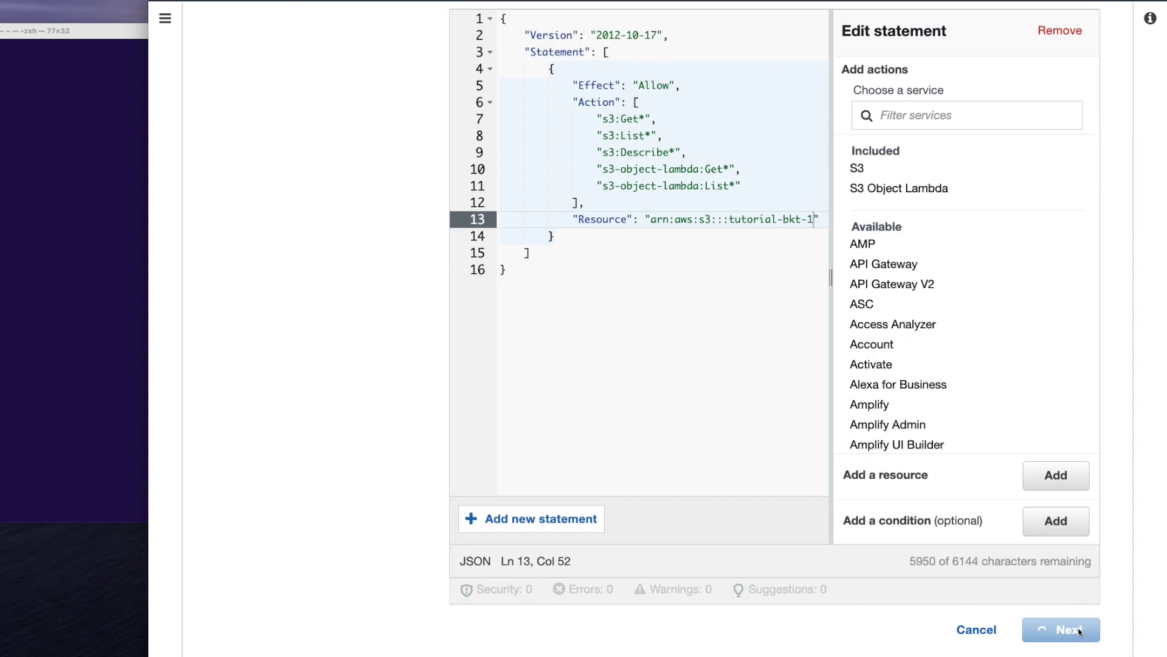
Name the policy s3-read-bkt-1 and create it
scroll(734, 402, "up", 5)
scroll(734, 401, "up", 3)
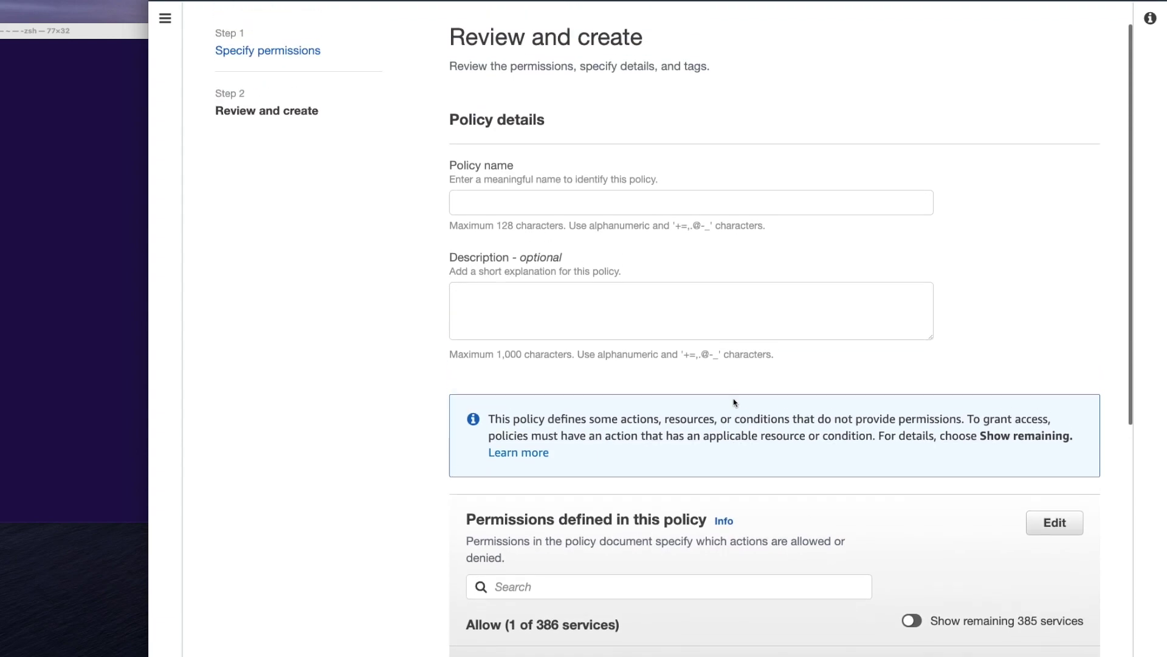
left_click(482, 210)
type("s3-read-bkt")
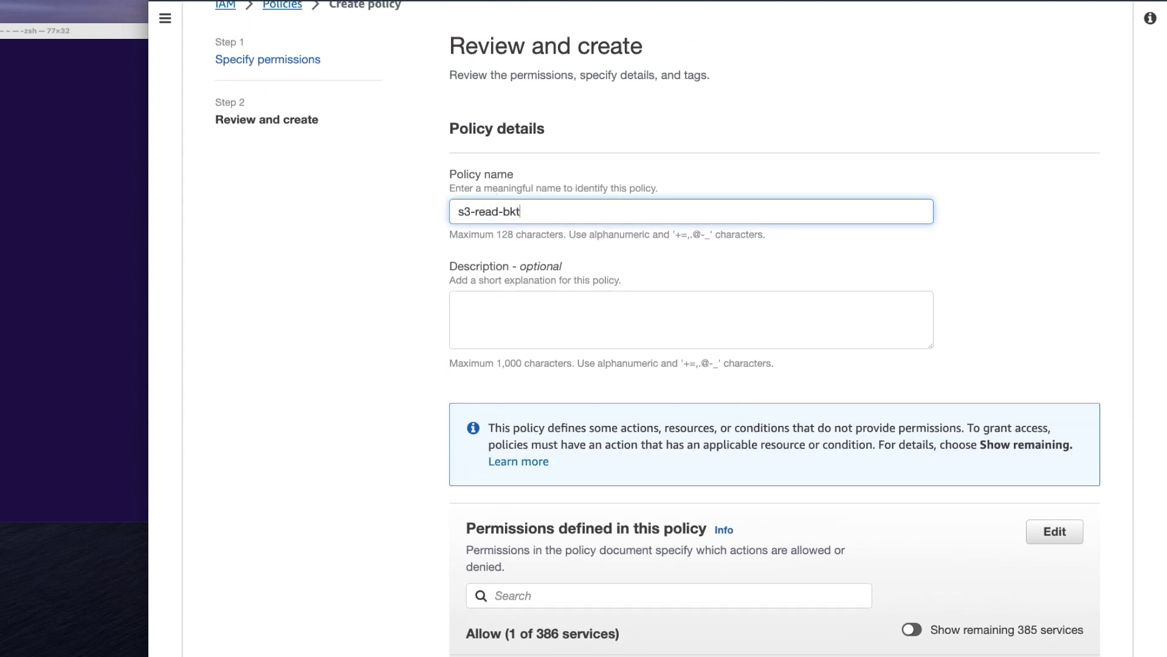
type("-1")
scroll(564, 218, "down", 3)
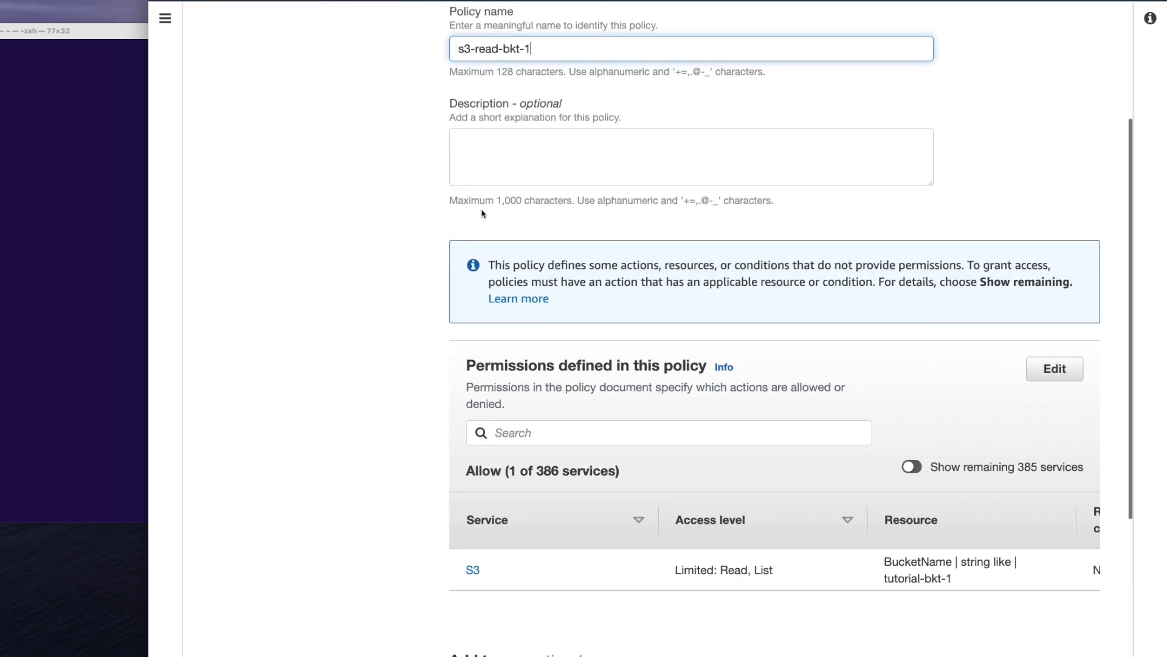
scroll(564, 218, "down", 2)
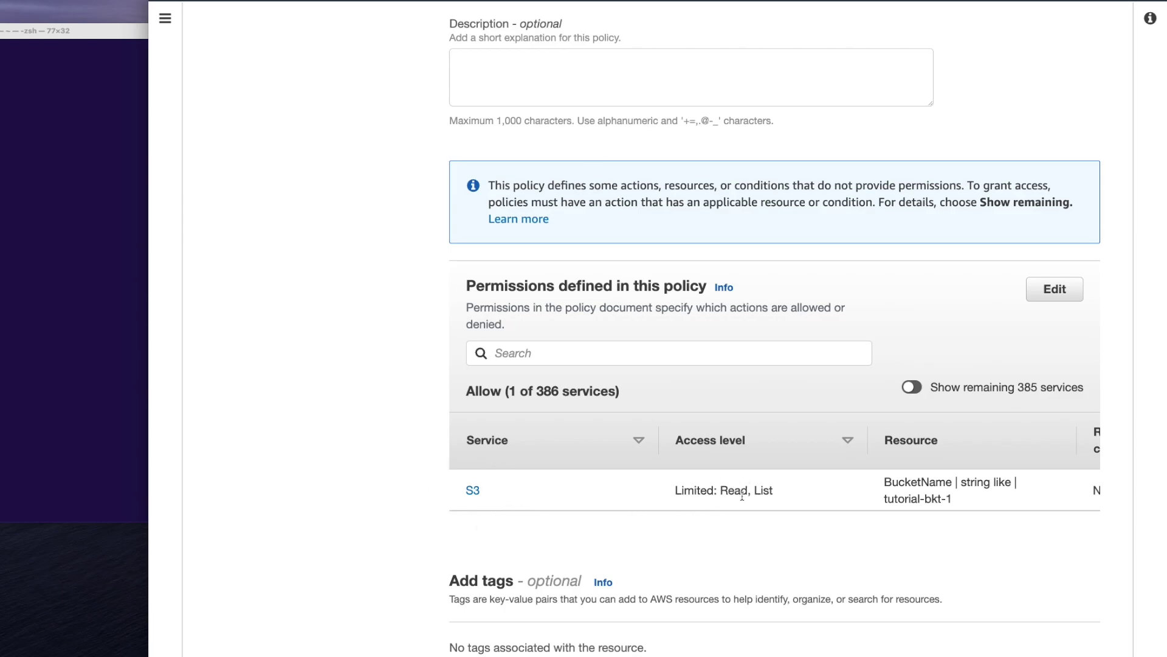
scroll(970, 521, "down", 4)
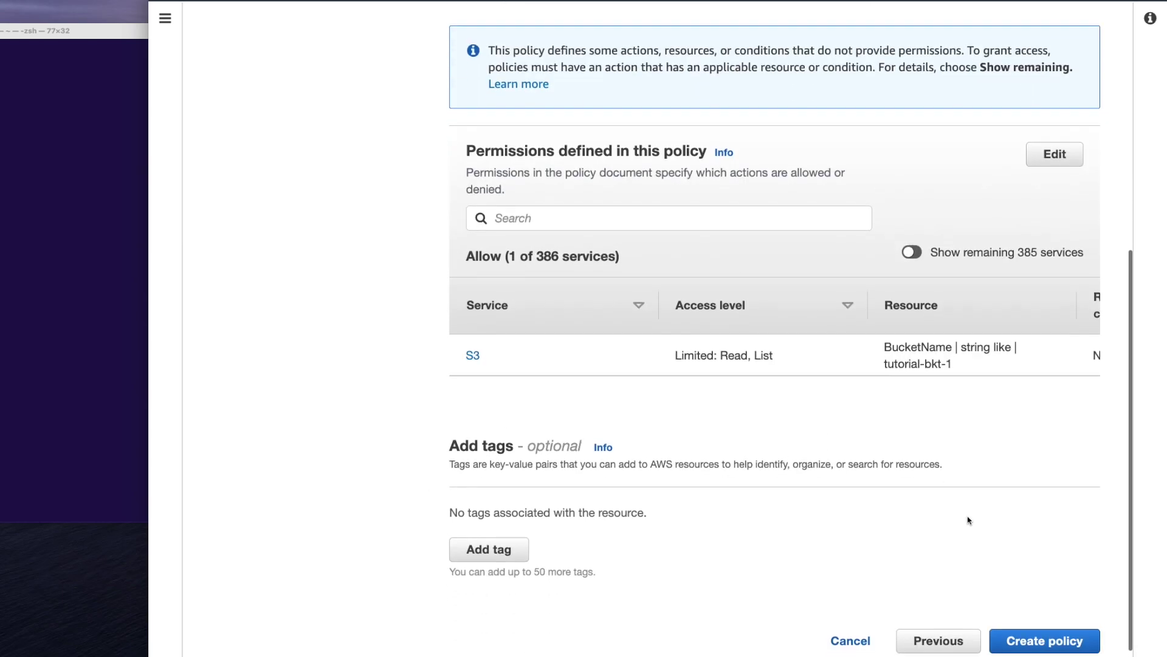
left_click(1047, 630)
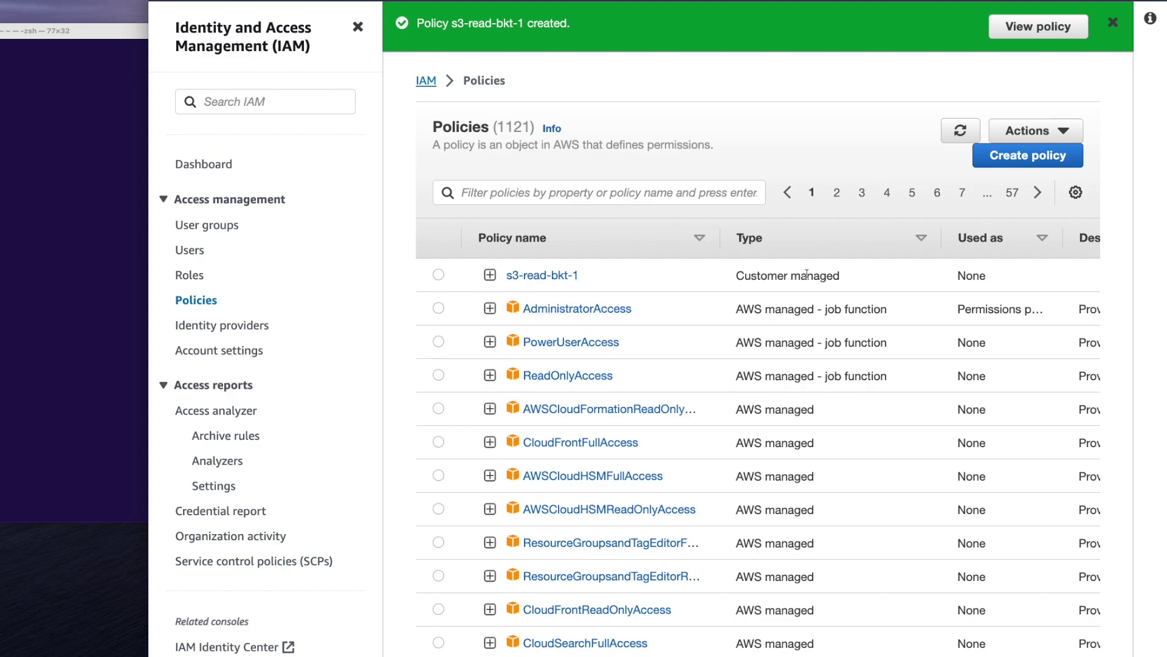
Expand s3-read-bkt-1 to check its JSON, collapse it, and select its name
left_click(491, 275)
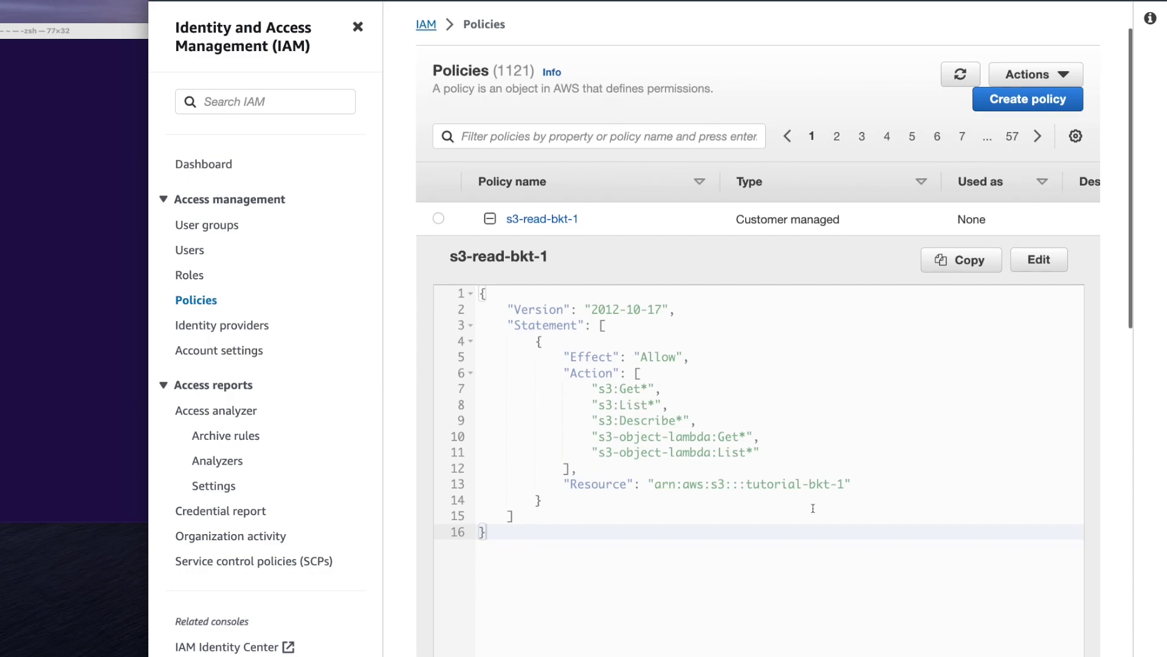
left_click(492, 221)
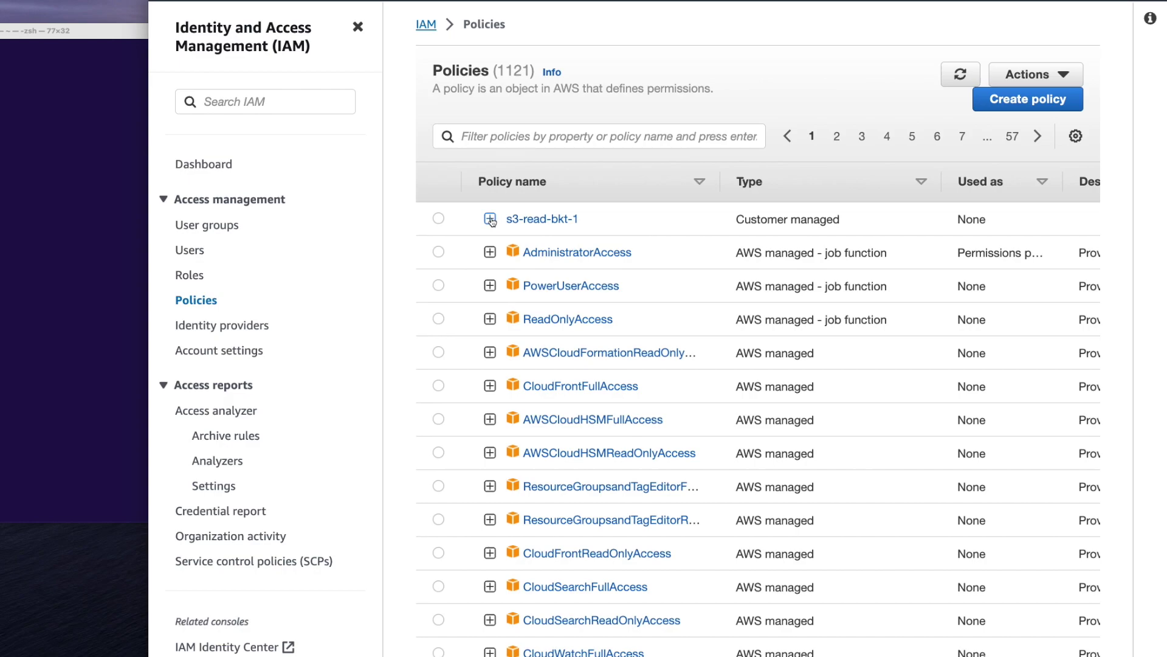
left_click_drag(594, 219, 495, 225)
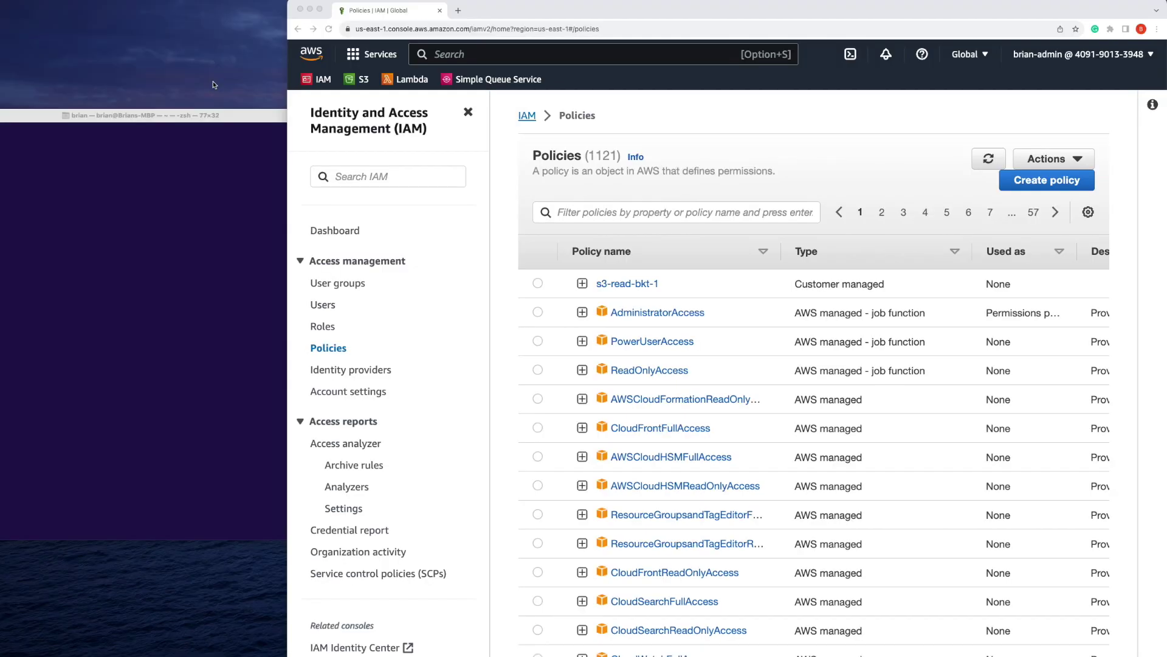
Go to IAM Users and start creating a user named demo-user
left_click(345, 300)
left_click(329, 306)
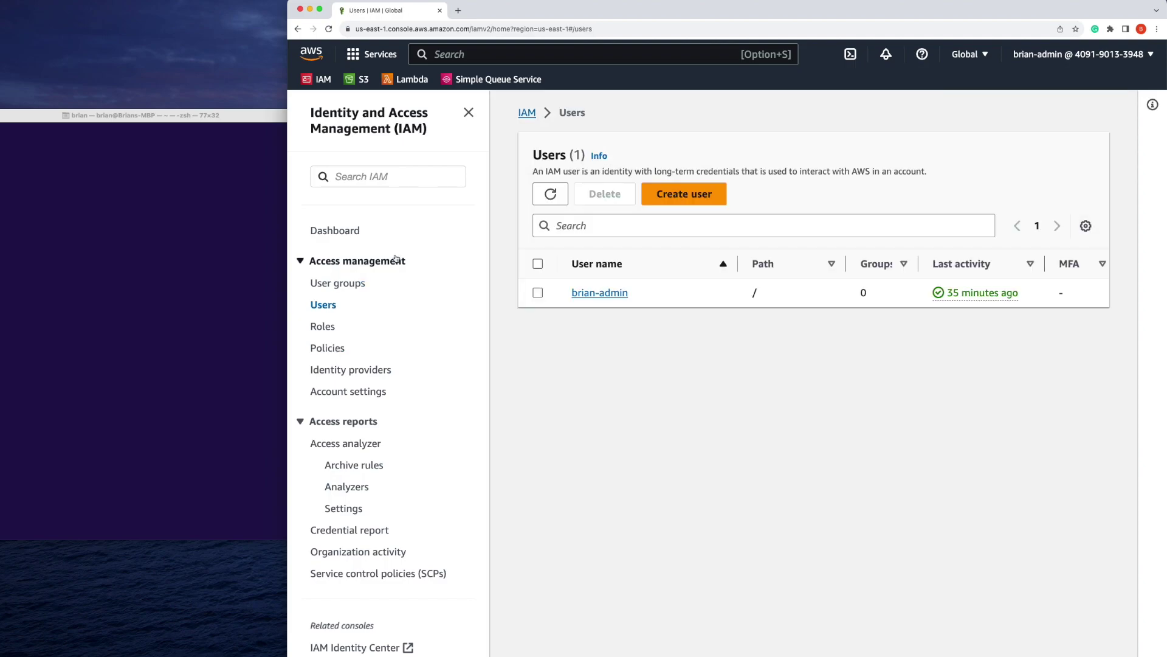
left_click(468, 113)
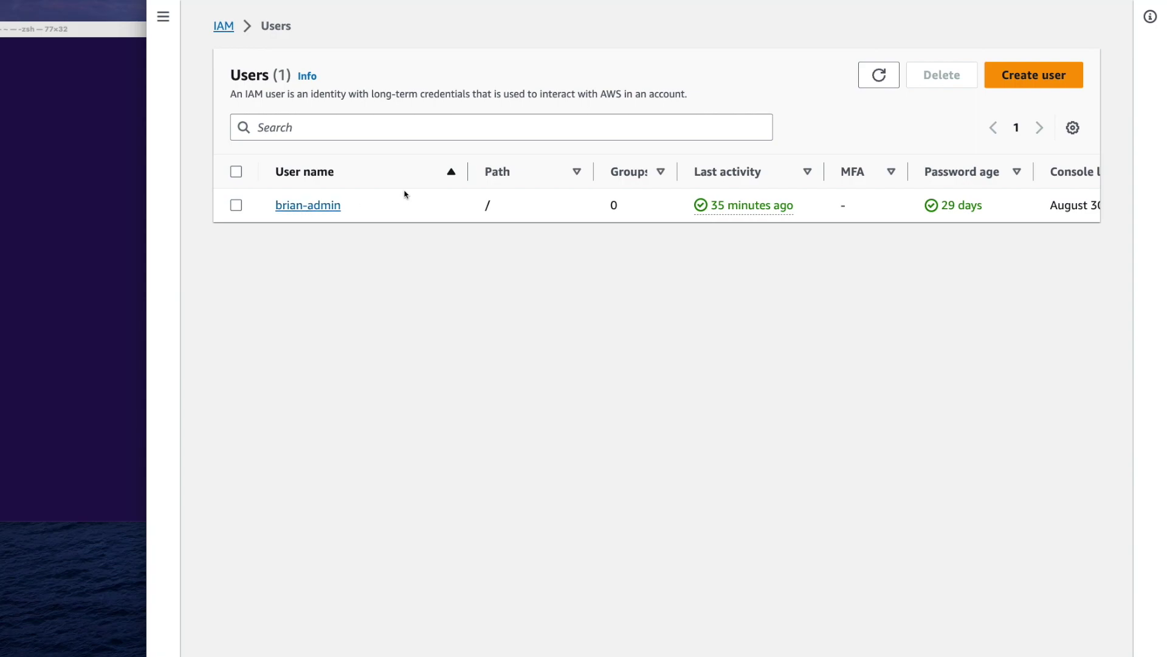
left_click(1021, 72)
left_click(632, 211)
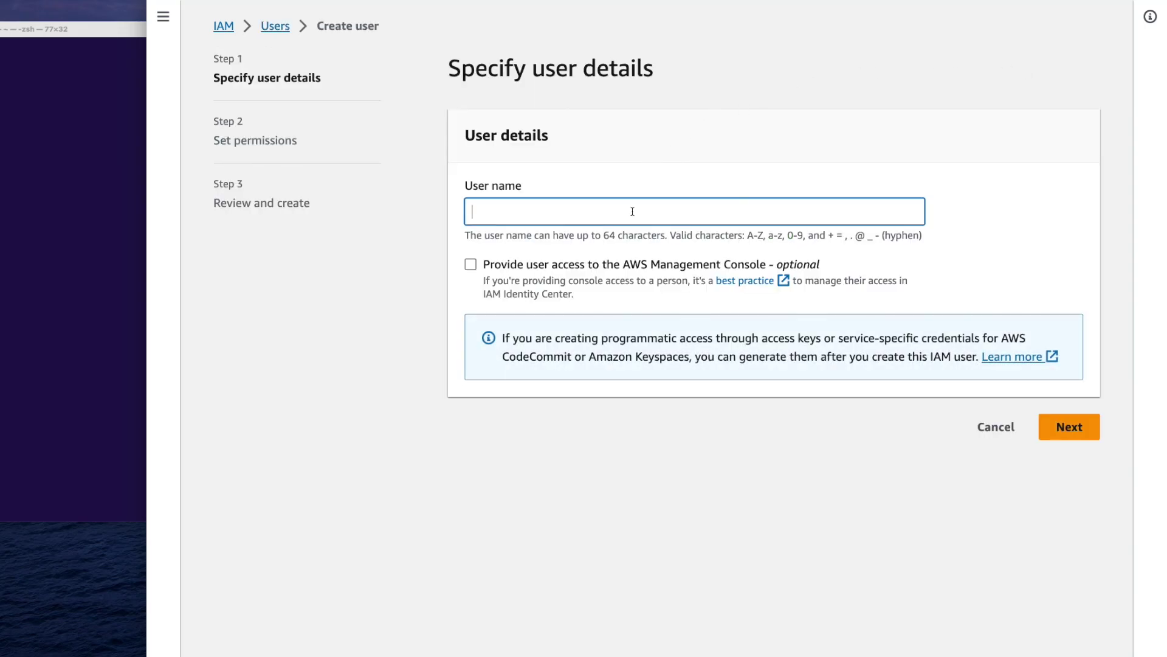
type("demo-user")
Enable console access with a custom password, no forced reset, and continue to permissions
left_click(471, 264)
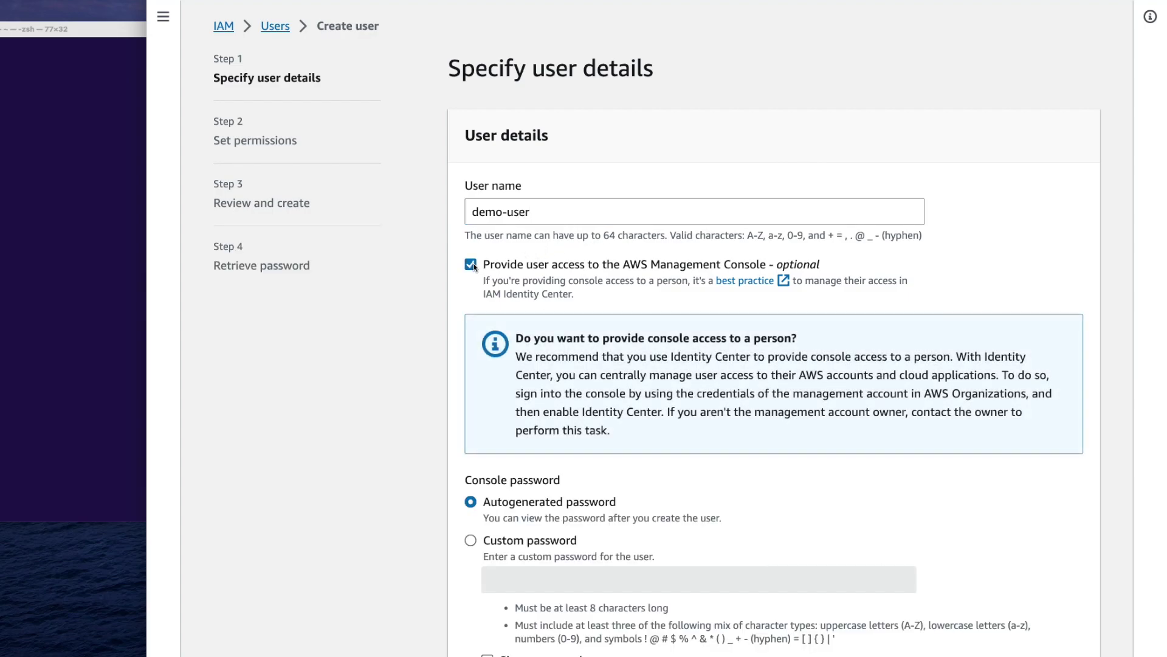
scroll(475, 267, "down", 4)
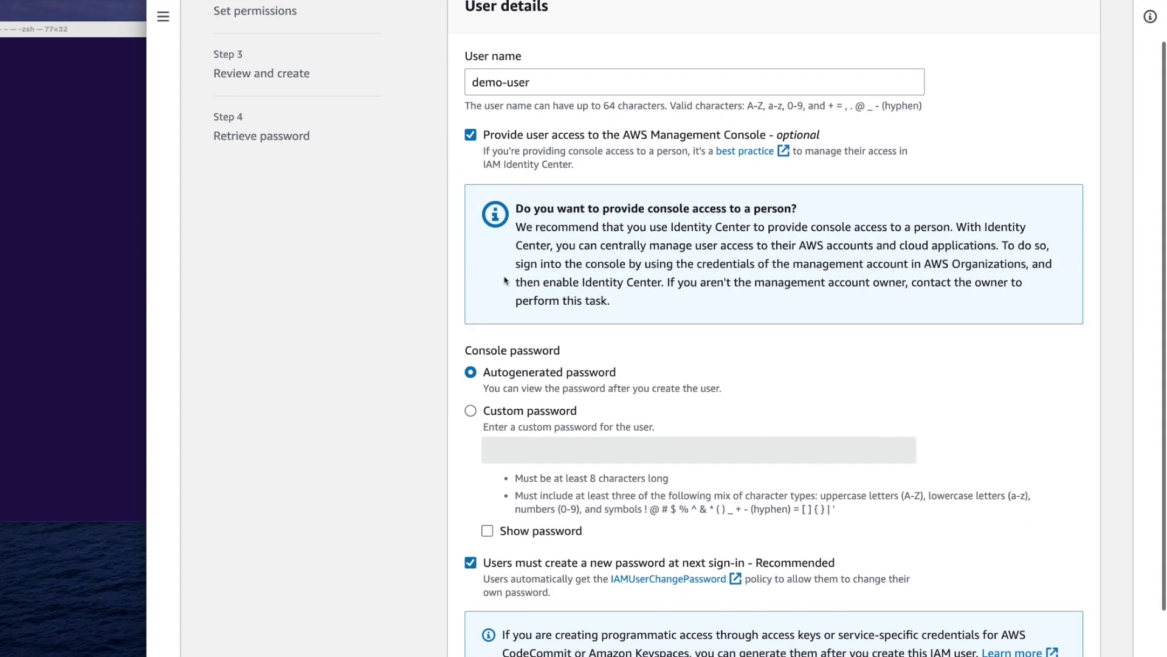
scroll(474, 267, "down", 3)
left_click(471, 317)
left_click(487, 438)
left_click(510, 363)
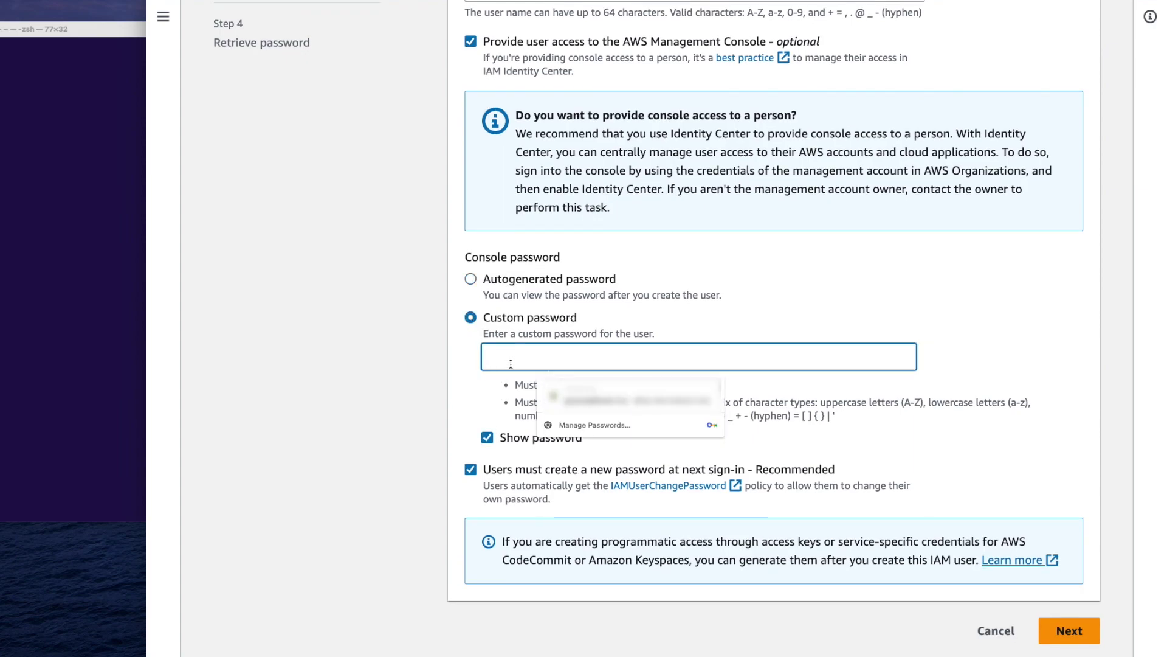
type("Password1!")
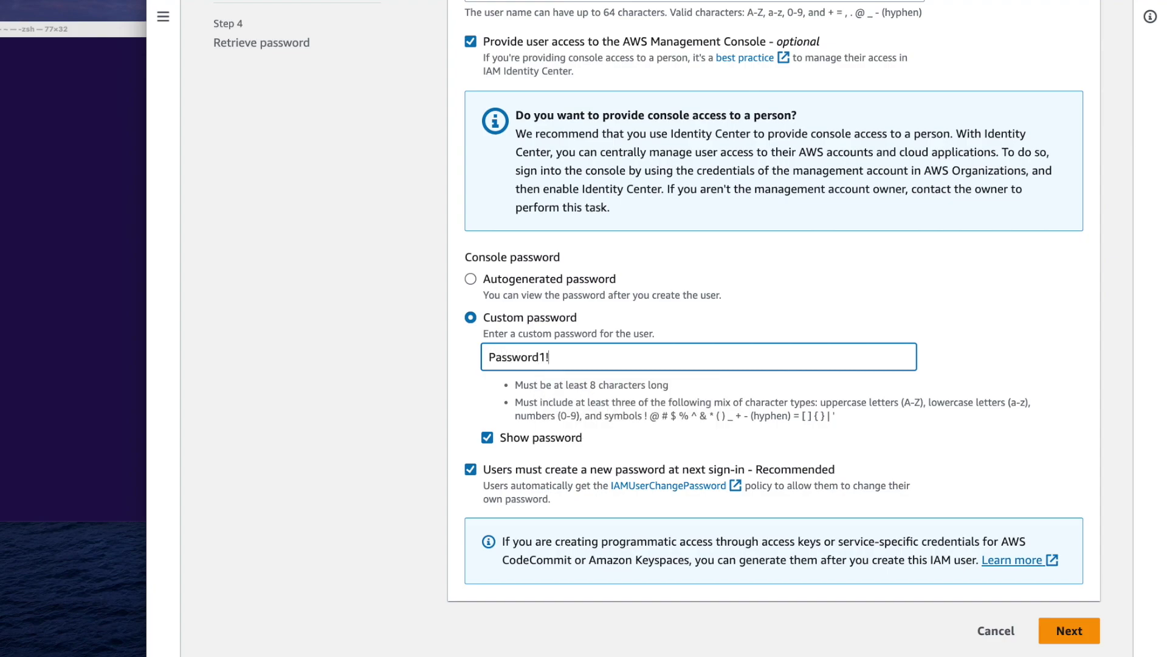
left_click(471, 469)
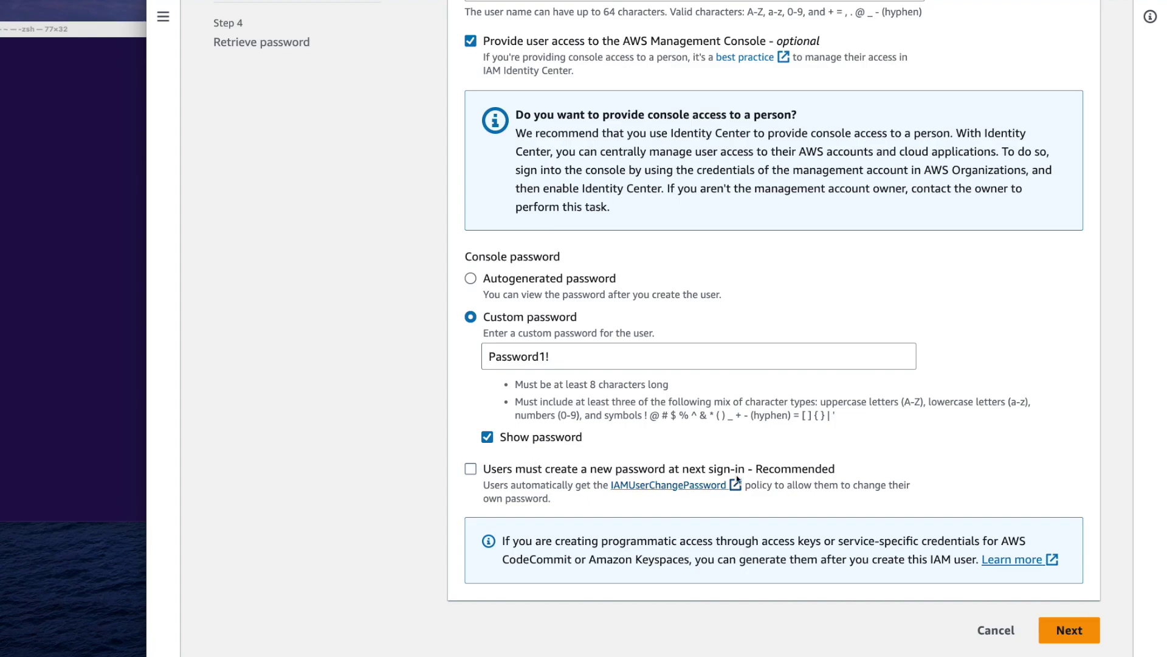
left_click(1074, 626)
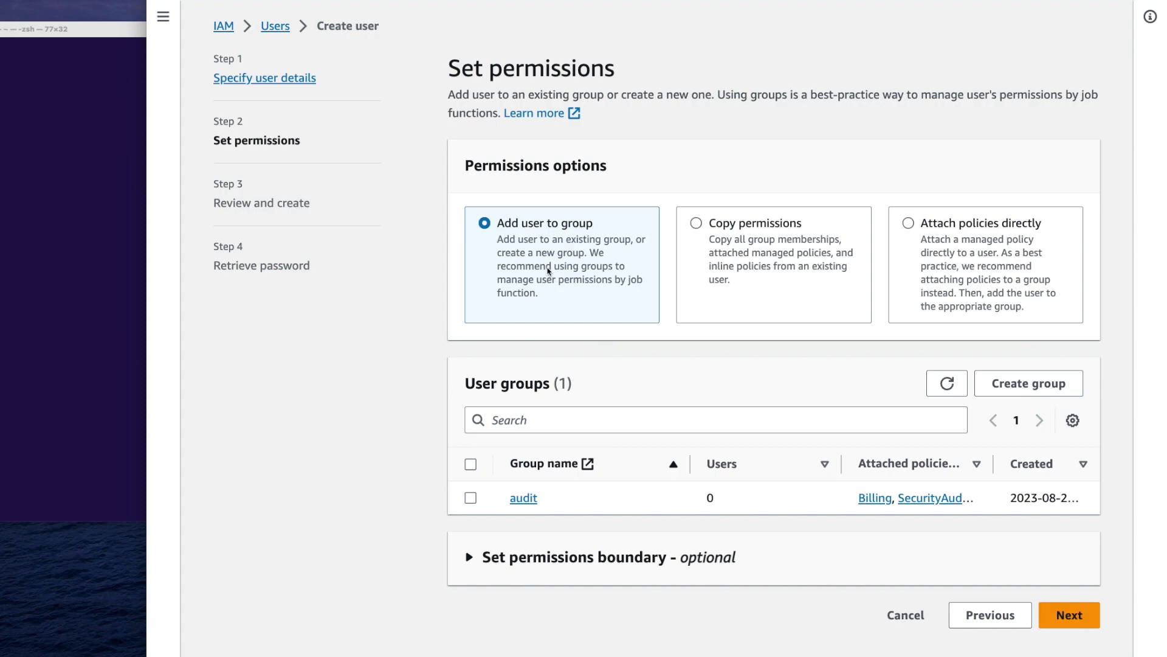
Attach the customer-managed policy s3-read-bkt-1 directly to demo-user and proceed to review
left_click(757, 239)
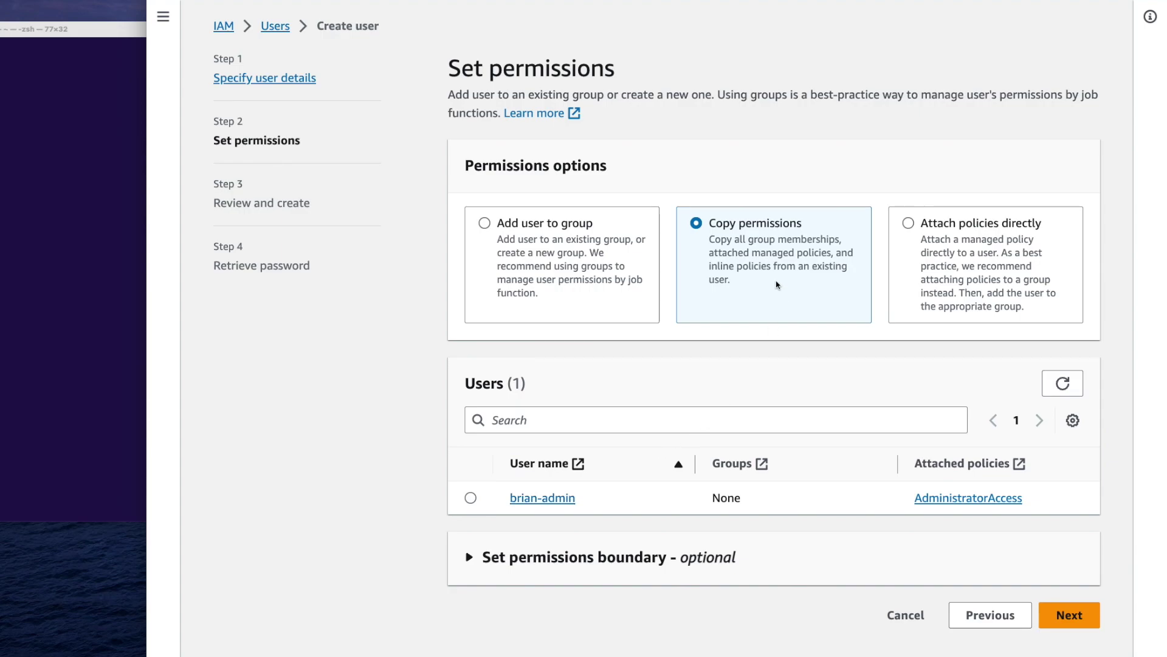
left_click(928, 275)
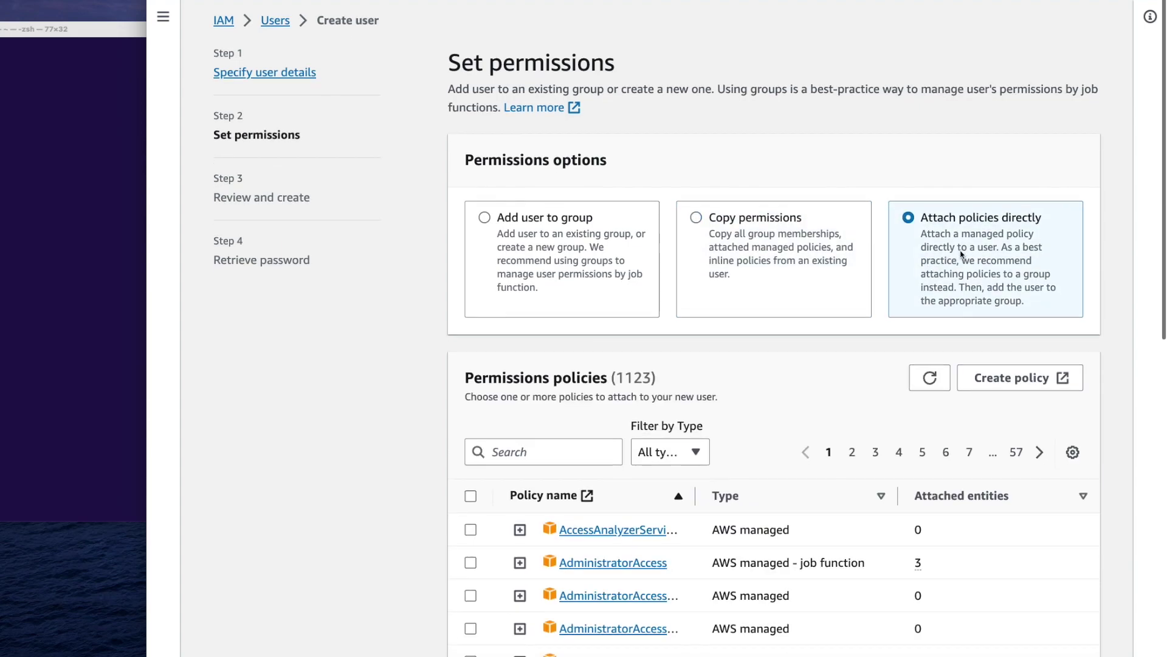
scroll(963, 256, "down", 1)
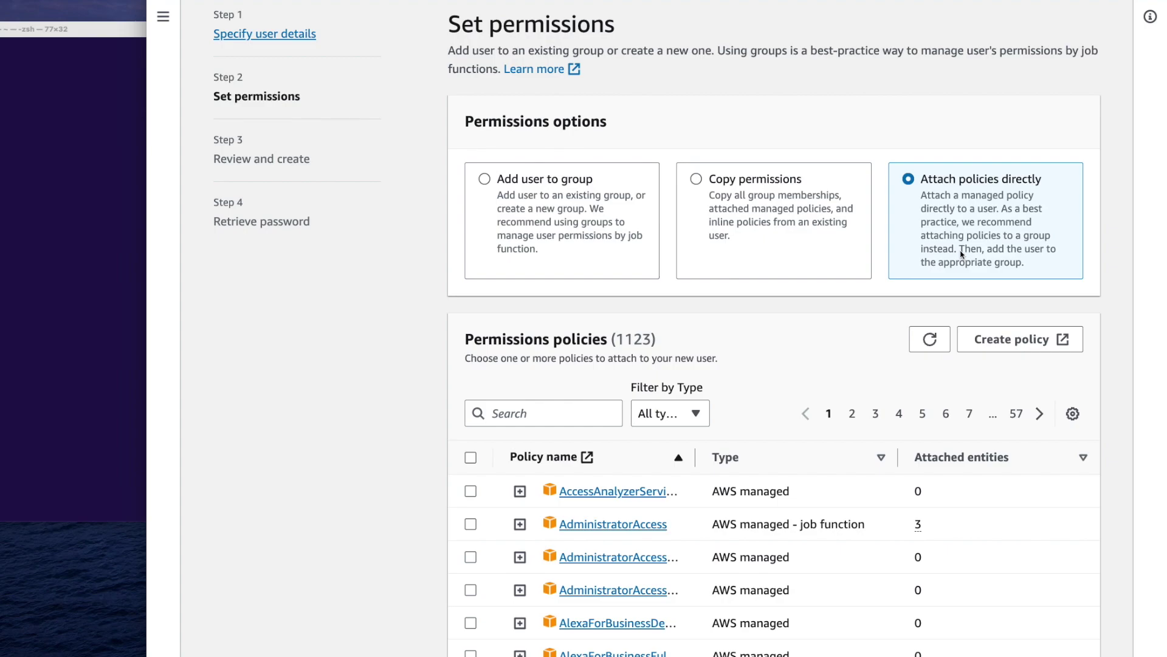
scroll(964, 255, "down", 5)
left_click(684, 241)
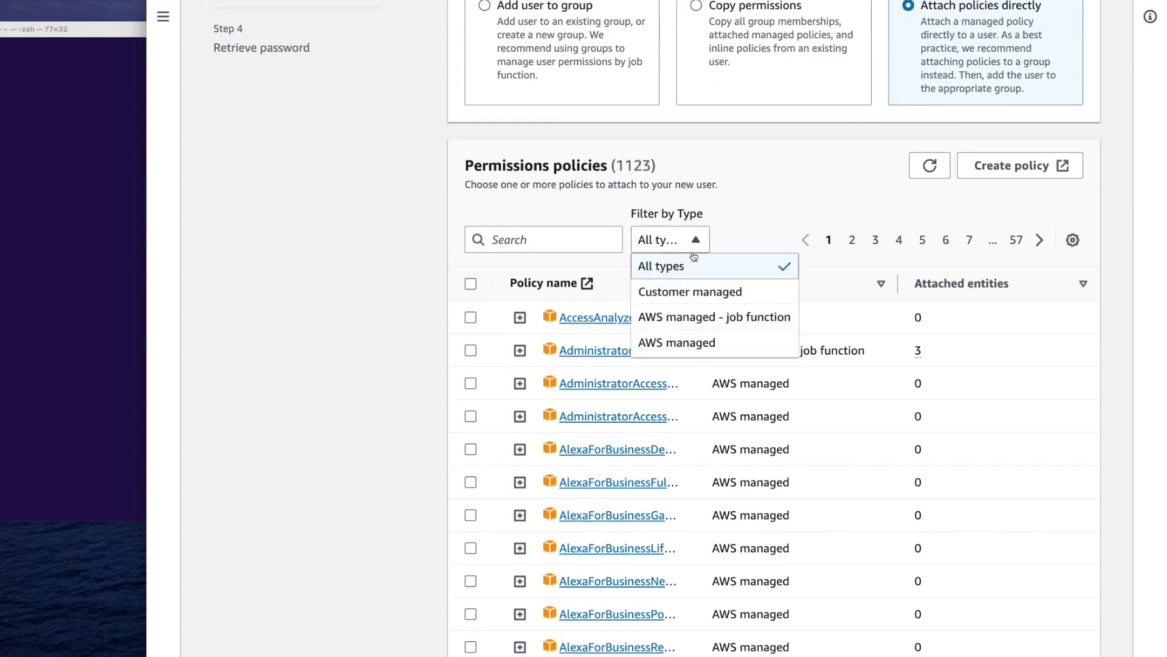
left_click(696, 291)
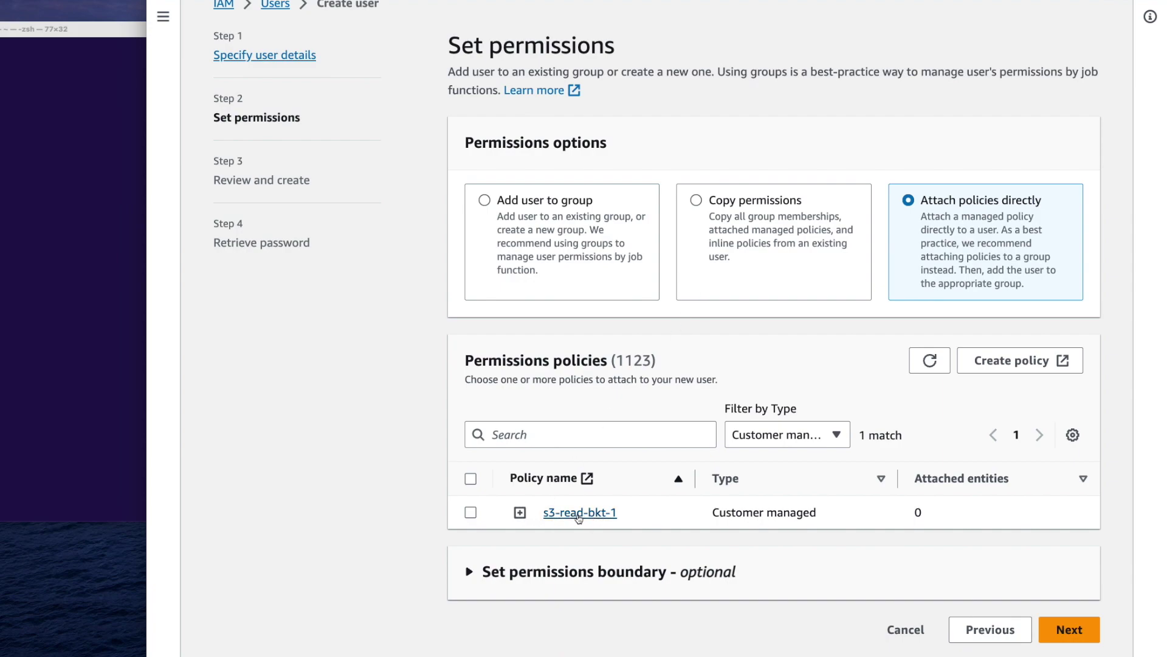
left_click(471, 513)
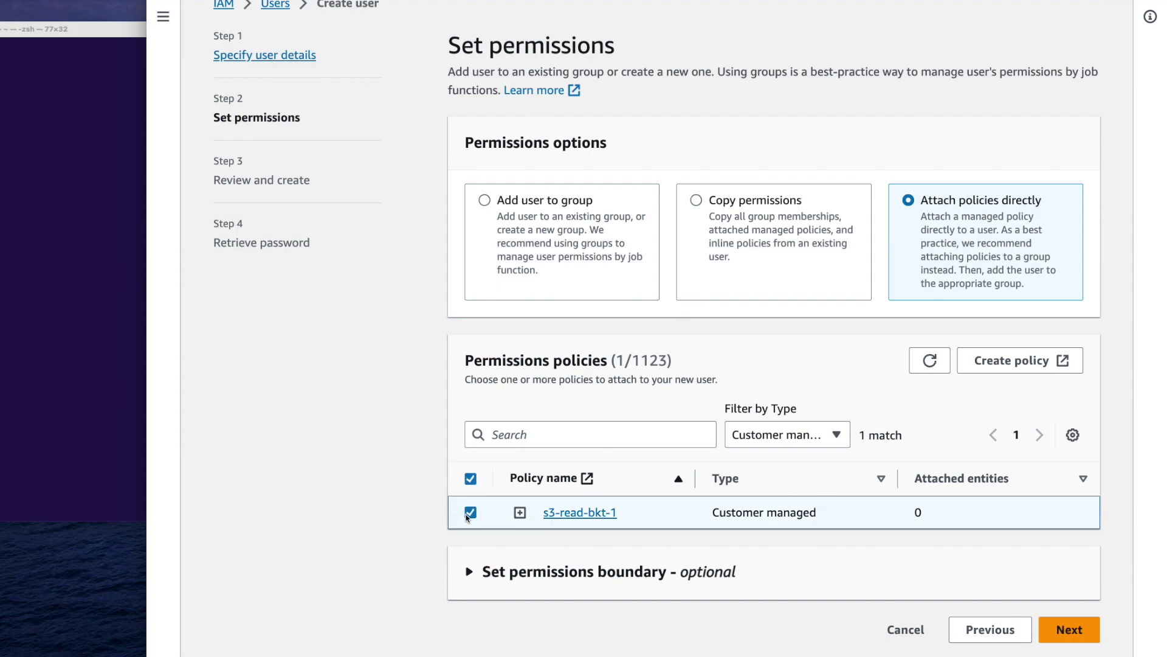
left_click(1058, 636)
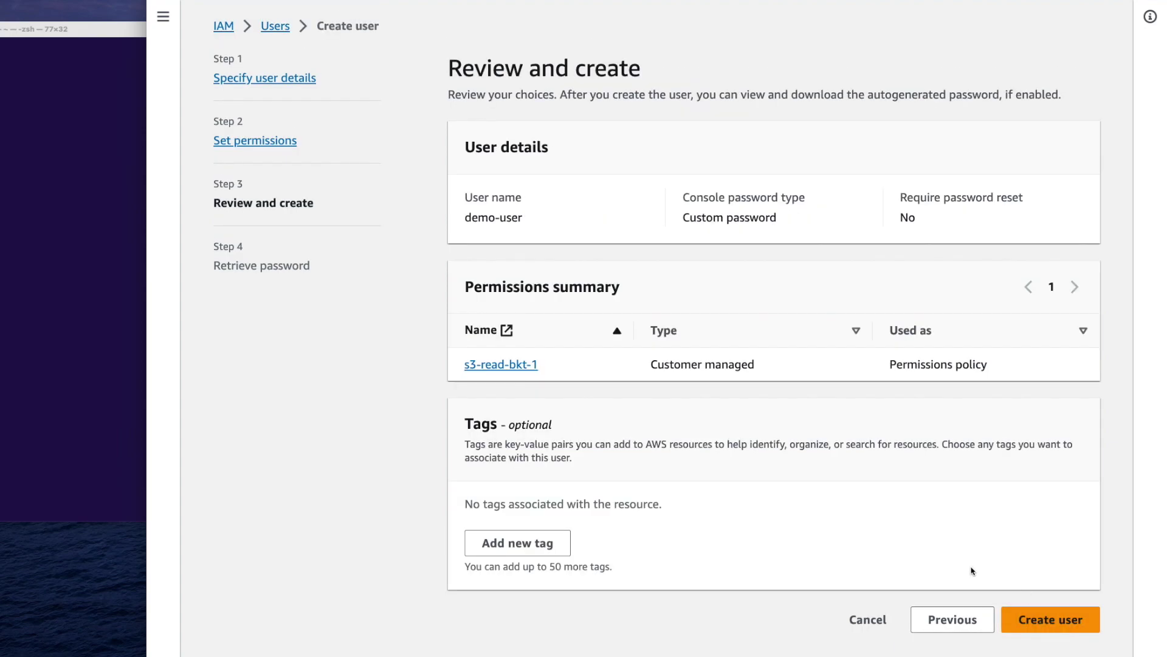
Create demo-user, then copy and reveal its console password
left_click(1069, 629)
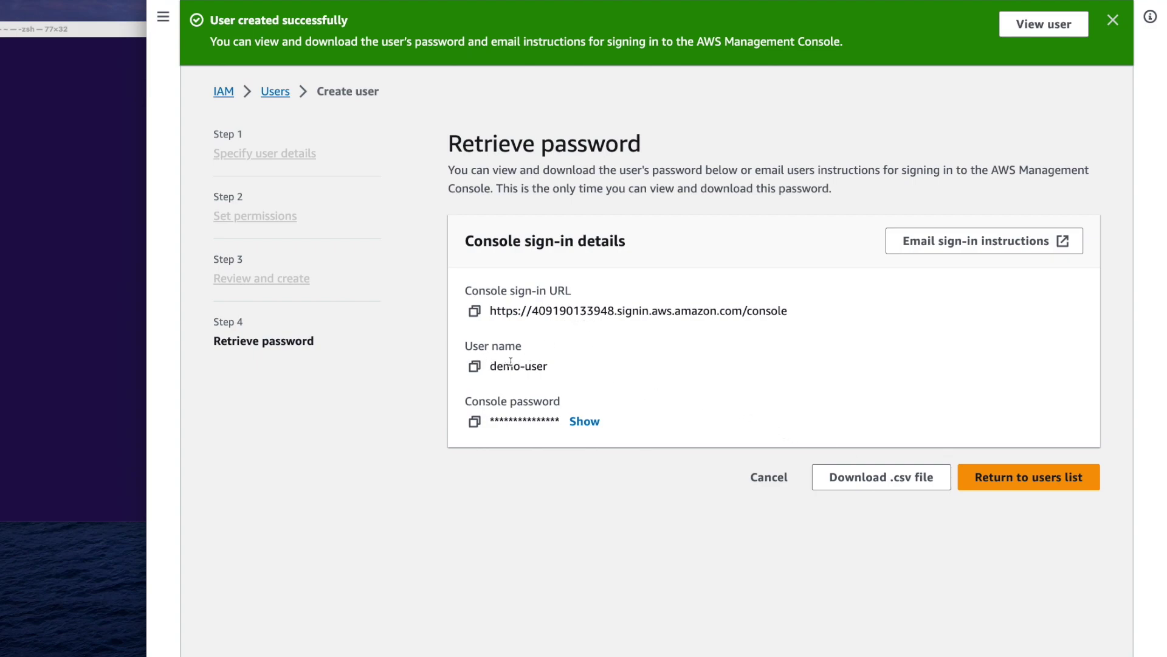
left_click(475, 421)
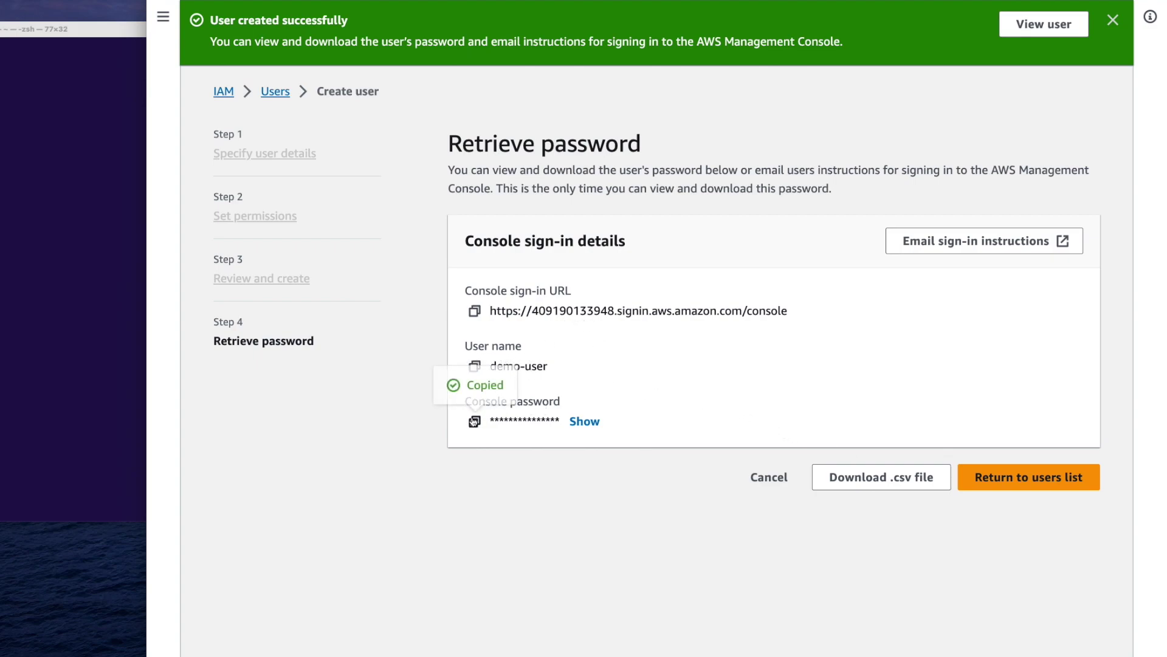
left_click(589, 421)
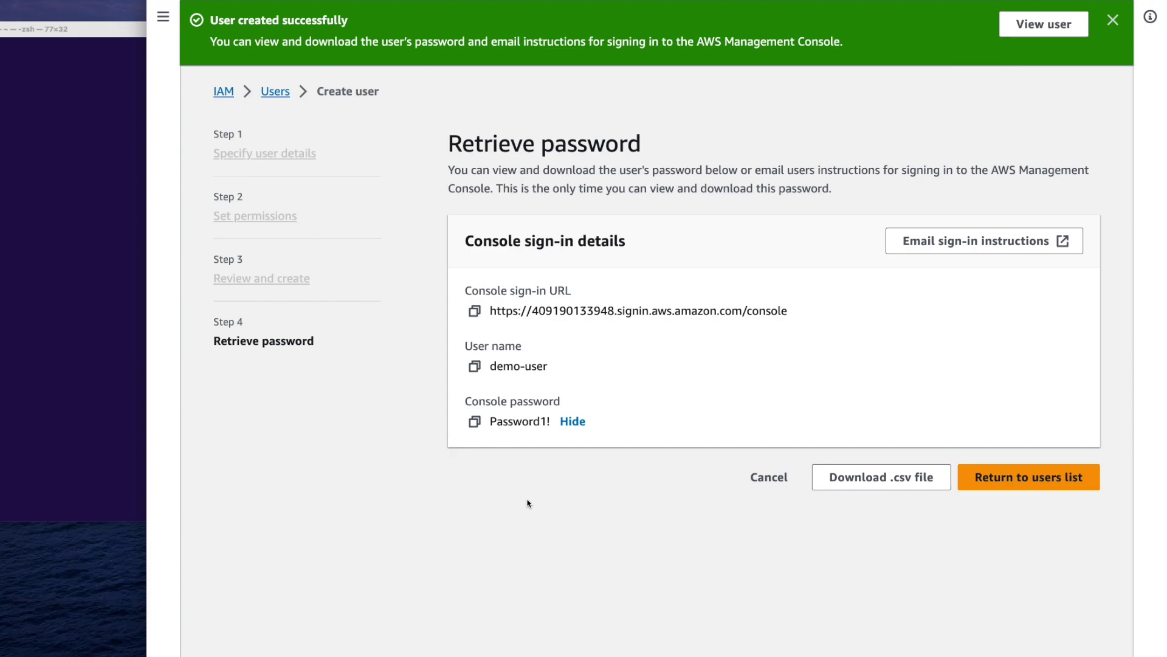
key("super+shift+n")
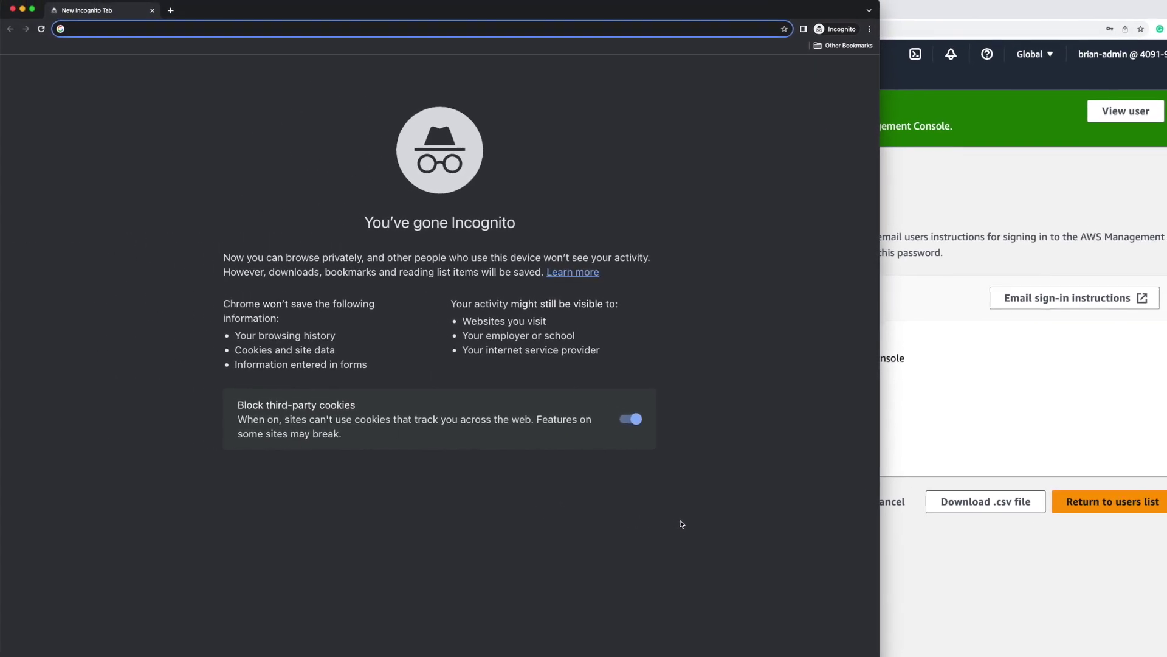
Load aws.amazon.com in the private window and go to its Sign In page
type("aws.amazon.com")
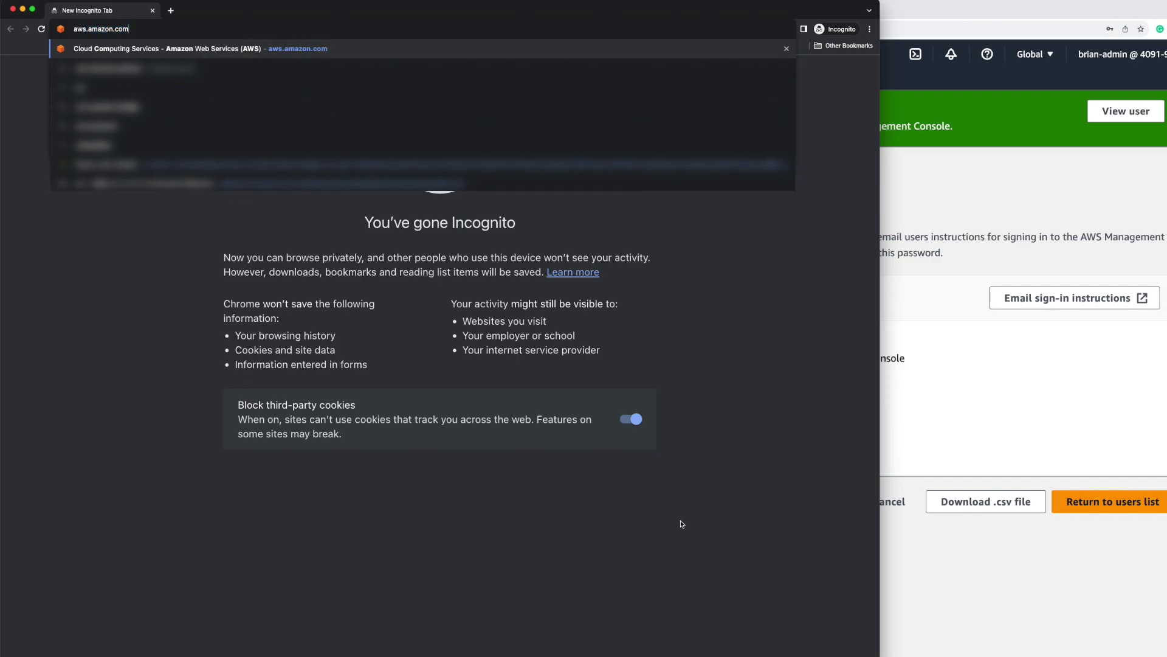
key("Return")
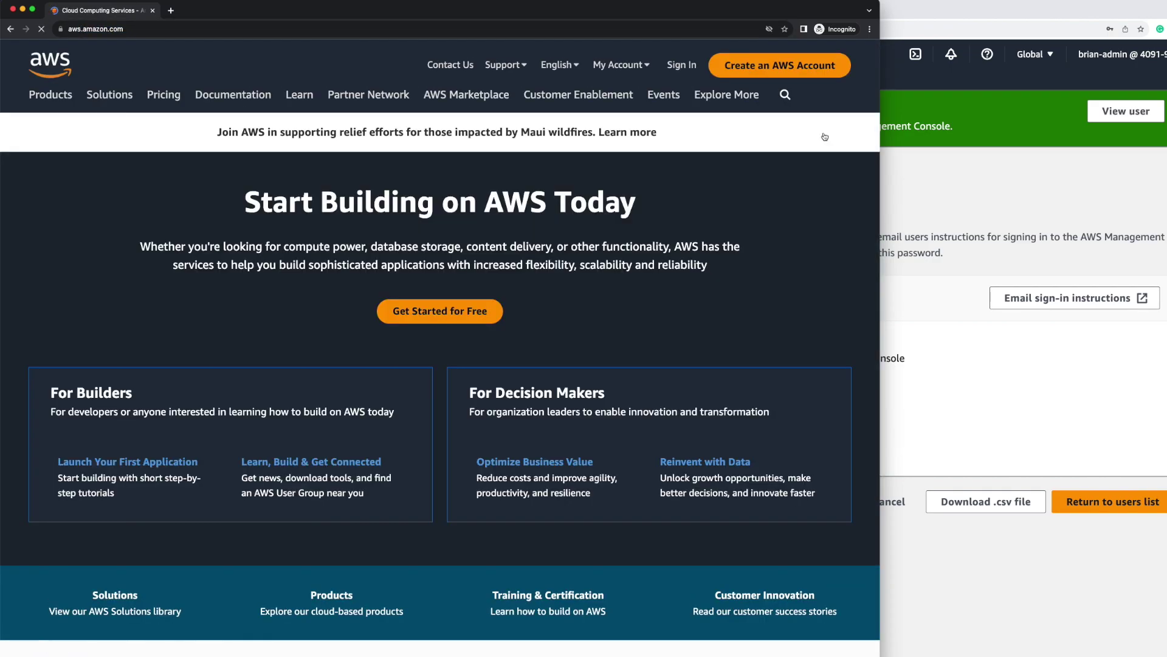
left_click(683, 64)
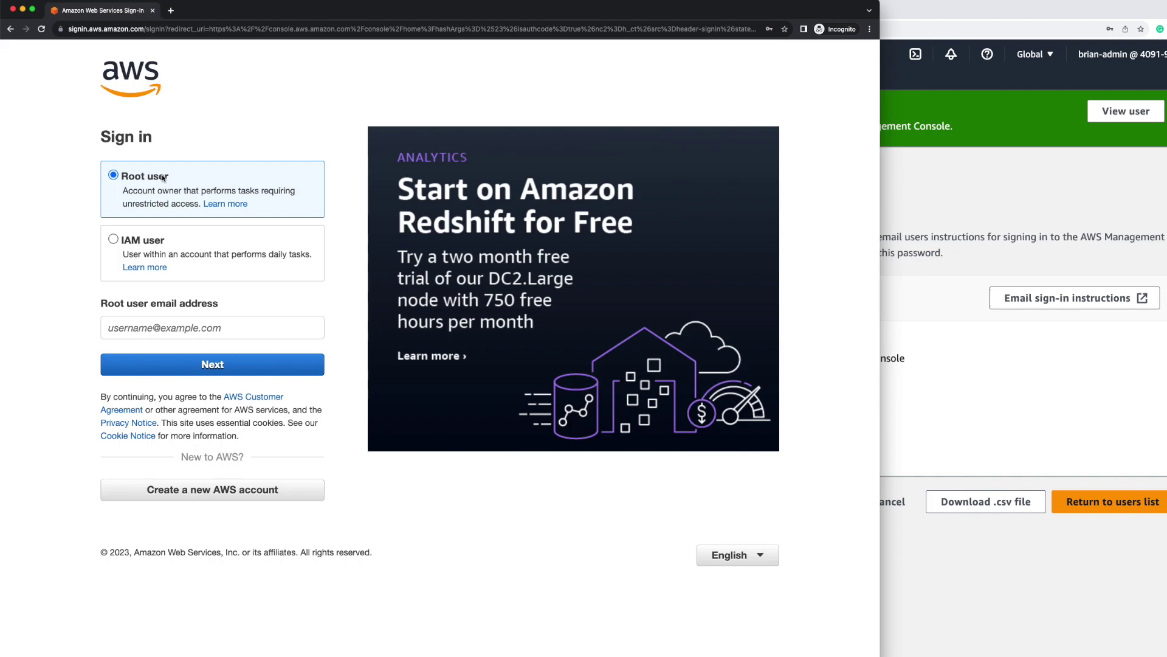
Choose IAM user sign-in and paste the account ID copied from the admin console
left_click(209, 259)
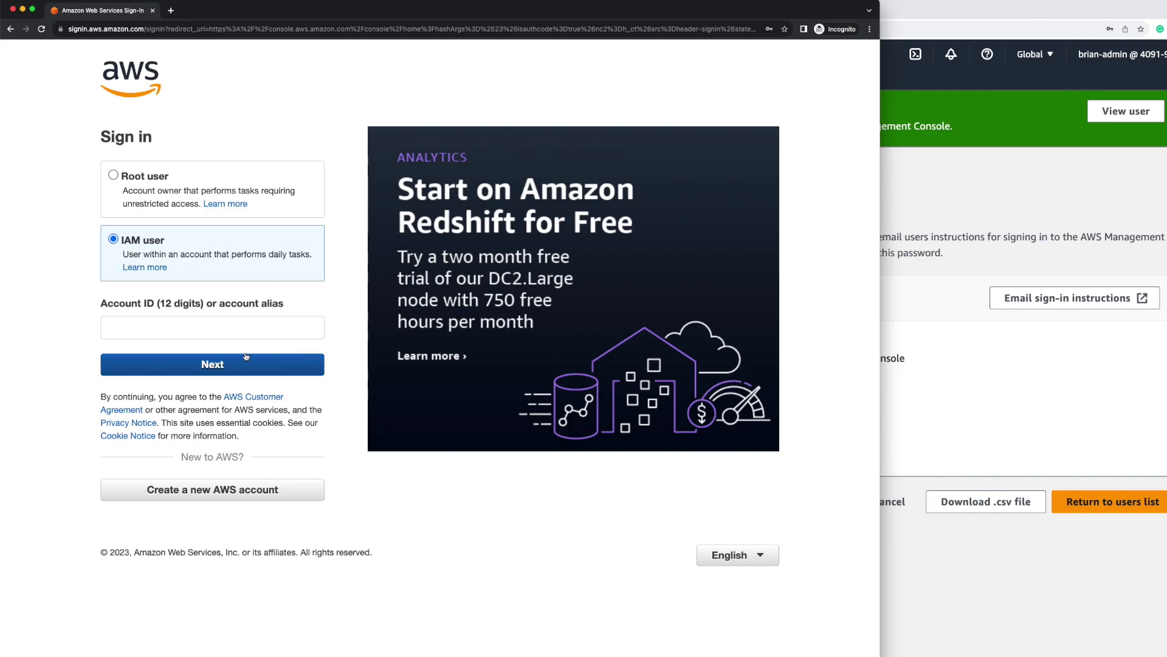
left_click(1025, 320)
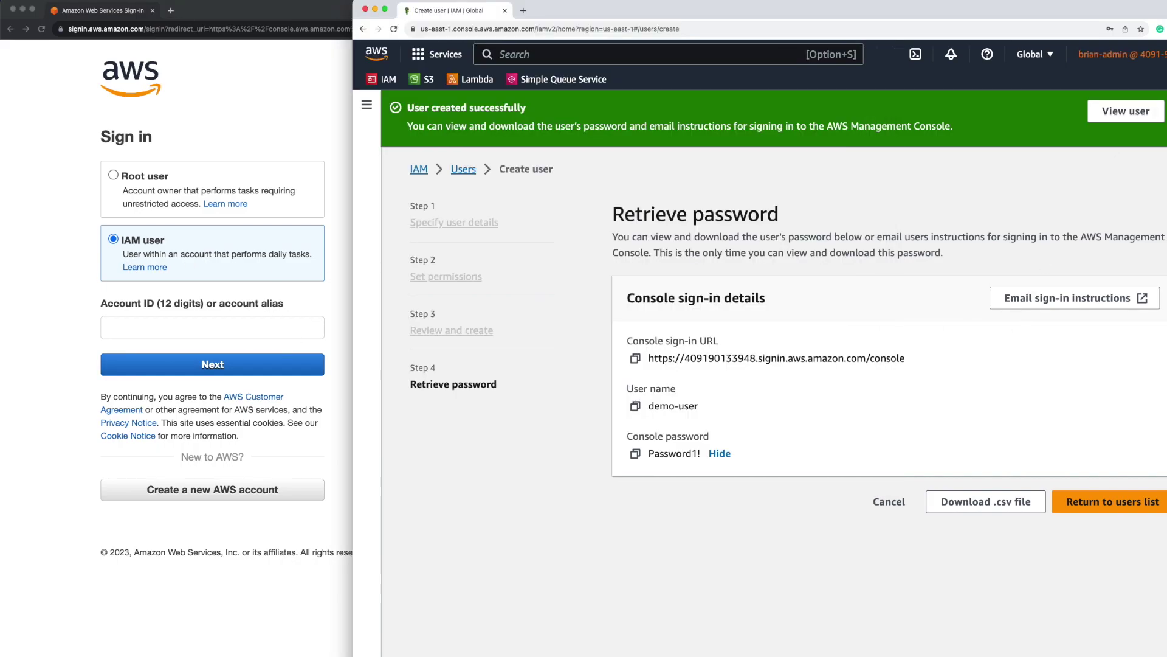
left_click(1101, 54)
left_click(264, 327)
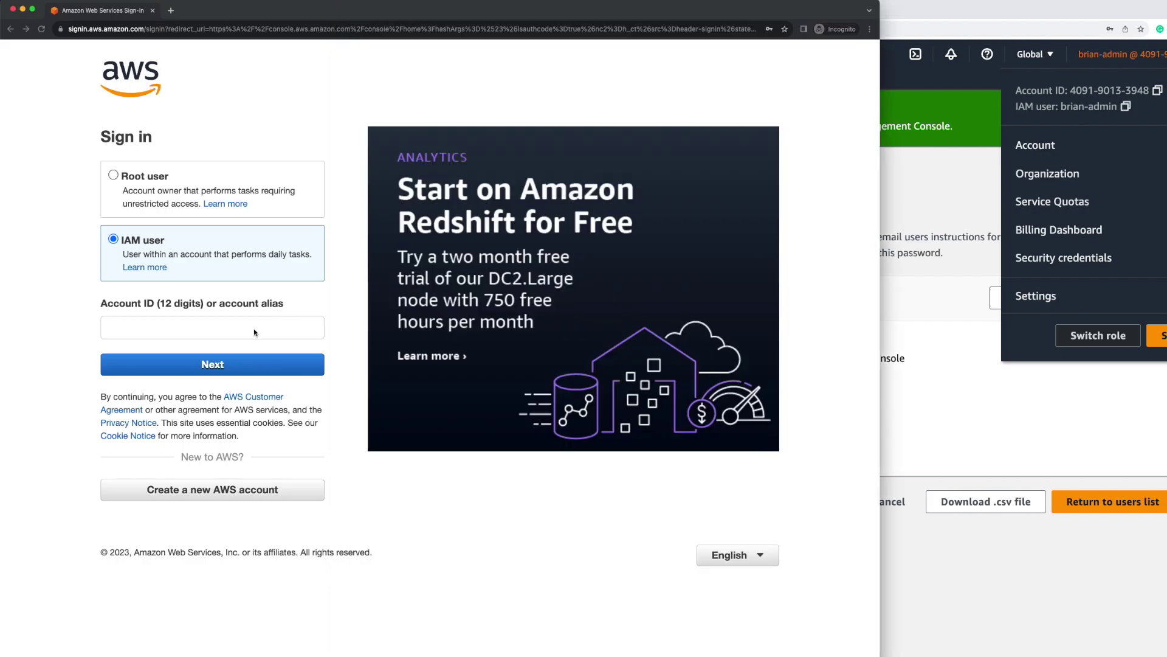
left_click(225, 329)
key("super+v")
left_click(249, 365)
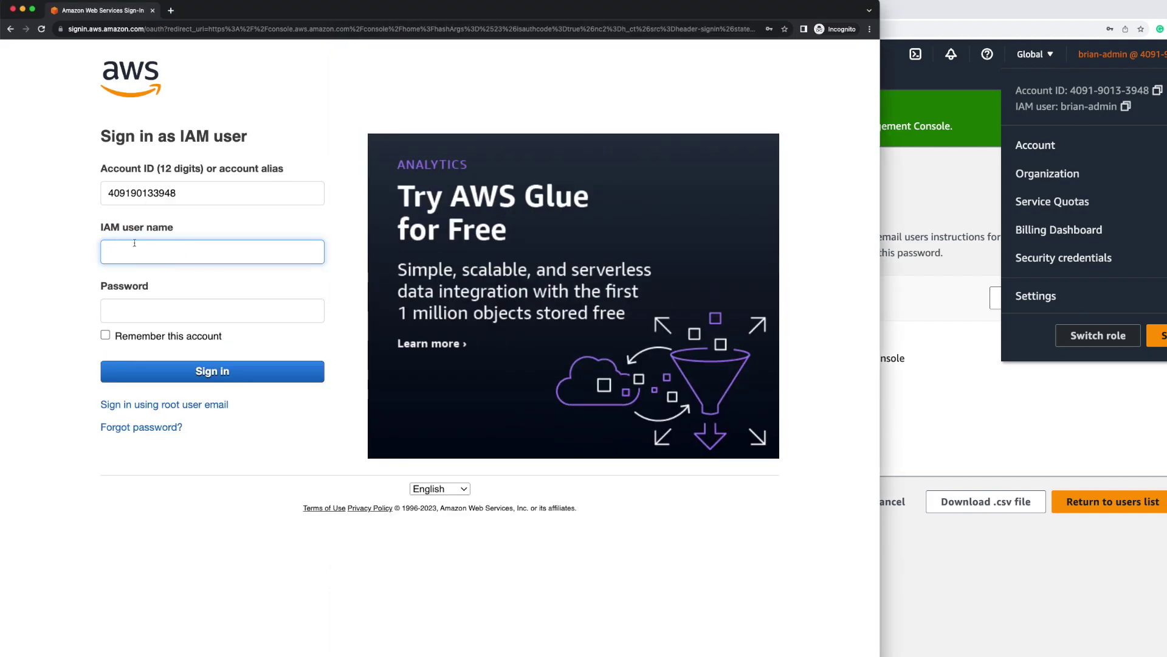
Paste the user name demo-user and its console password, then sign in
left_click(997, 371)
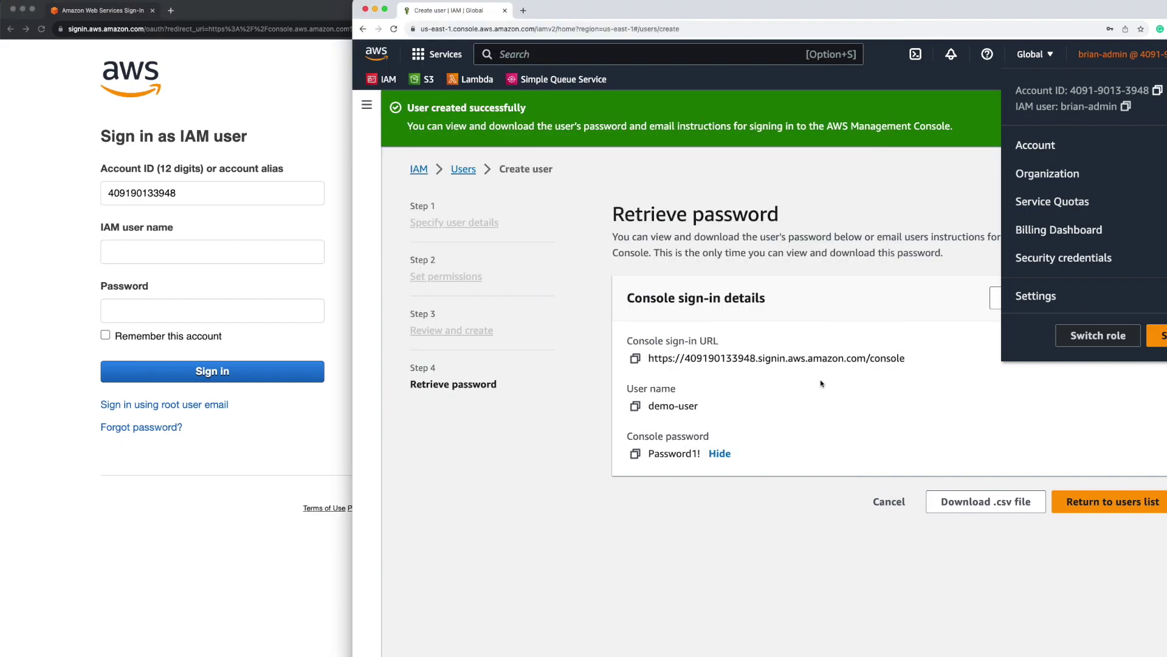
left_click(637, 406)
left_click(250, 249)
key("super+v")
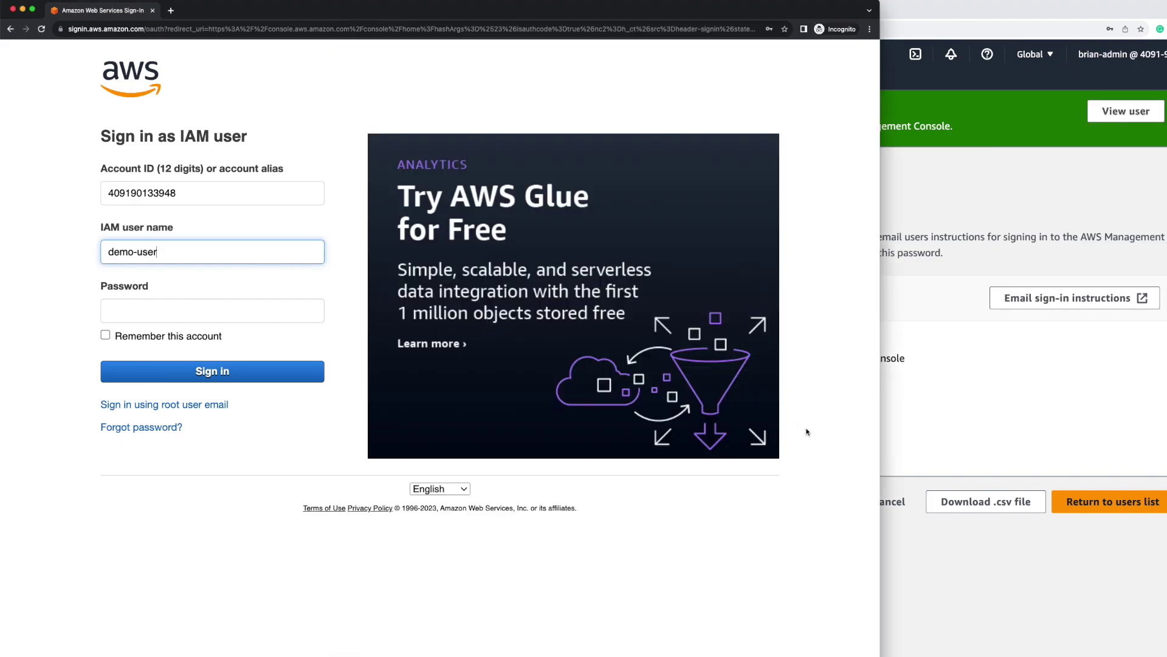
left_click(895, 433)
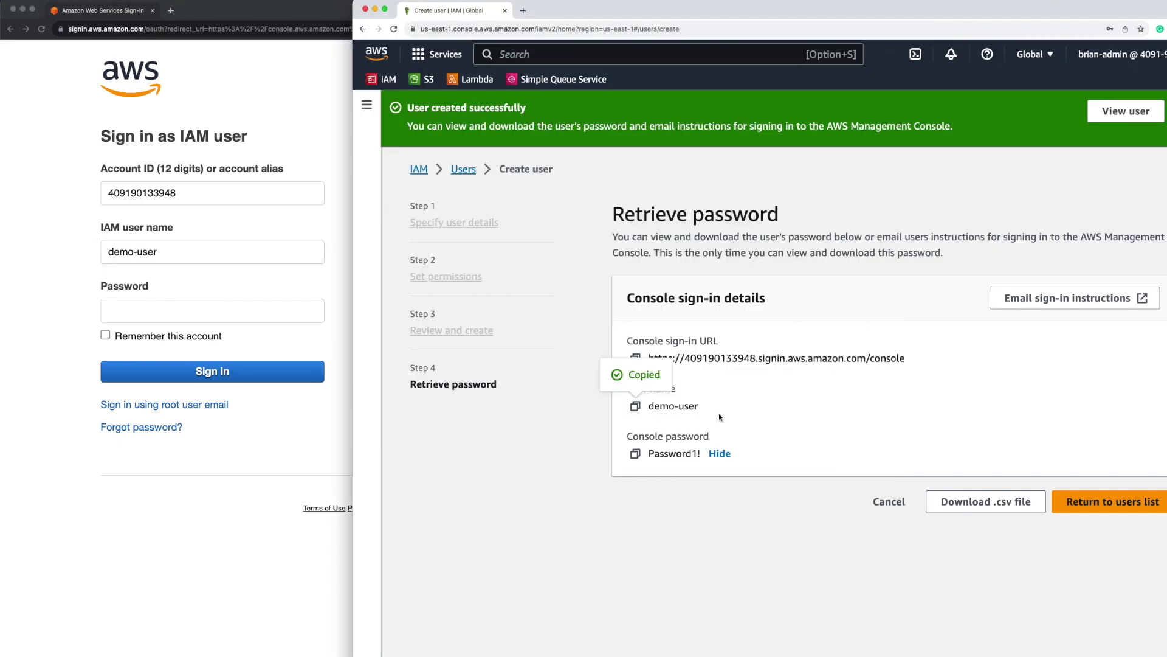
left_click(635, 453)
left_click(223, 314)
left_click(214, 312)
key("super+v")
left_click(257, 370)
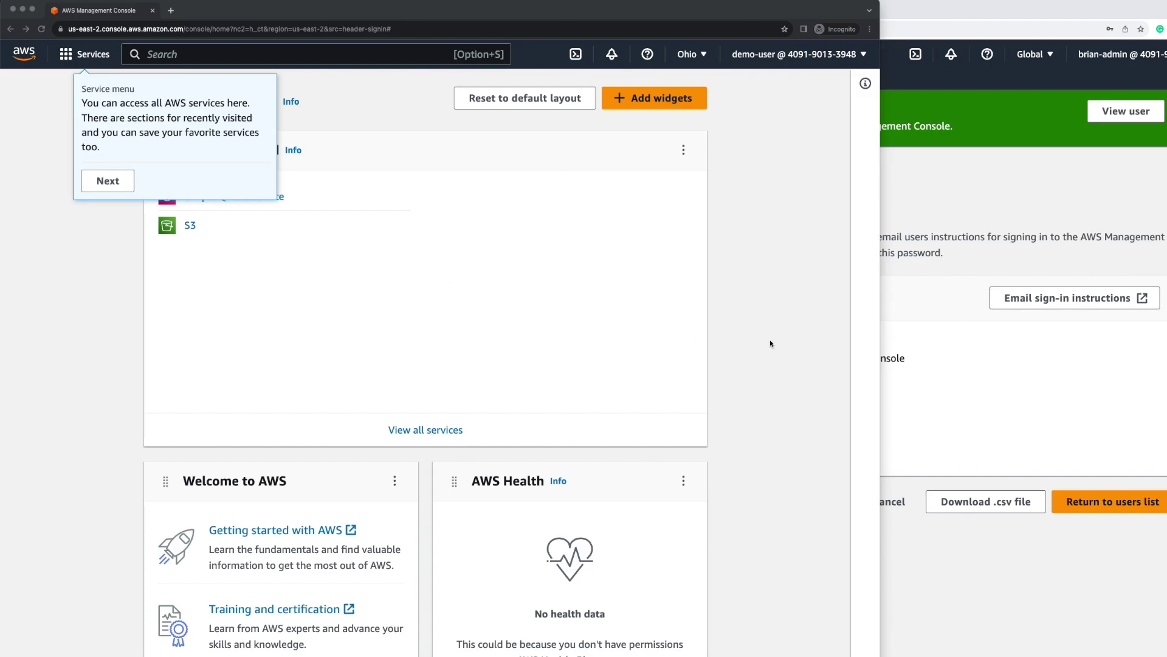
As demo-user, open the SQS Queues list, note the AccessDenied error, and close that window
left_click(899, 376)
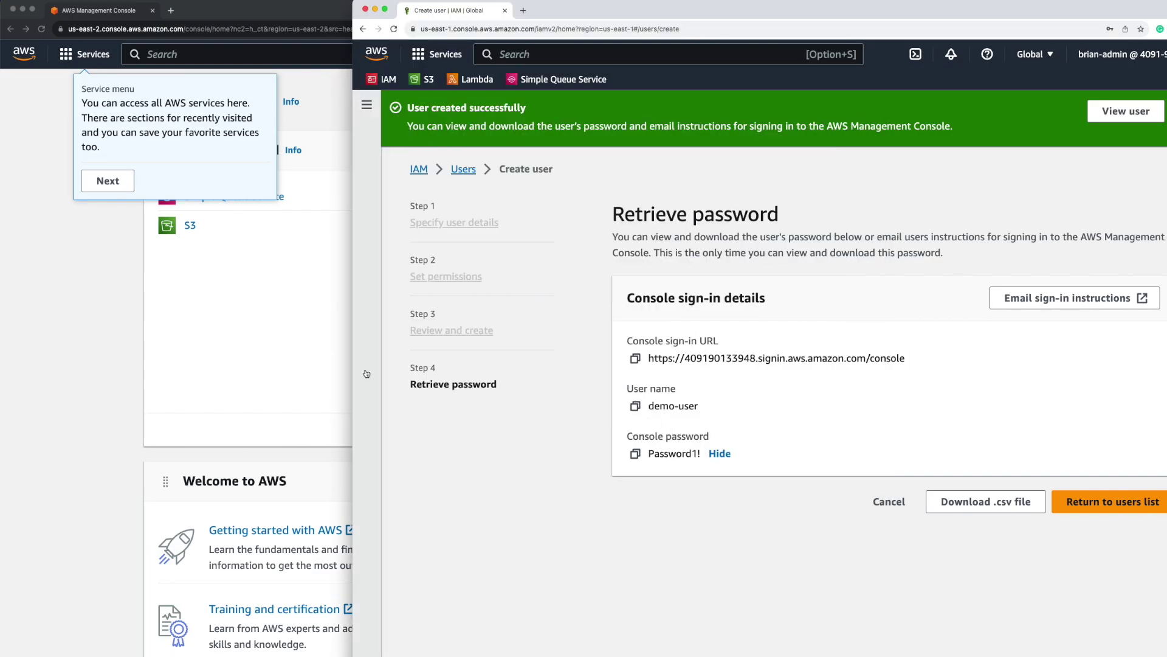
left_click(216, 381)
left_click(108, 180)
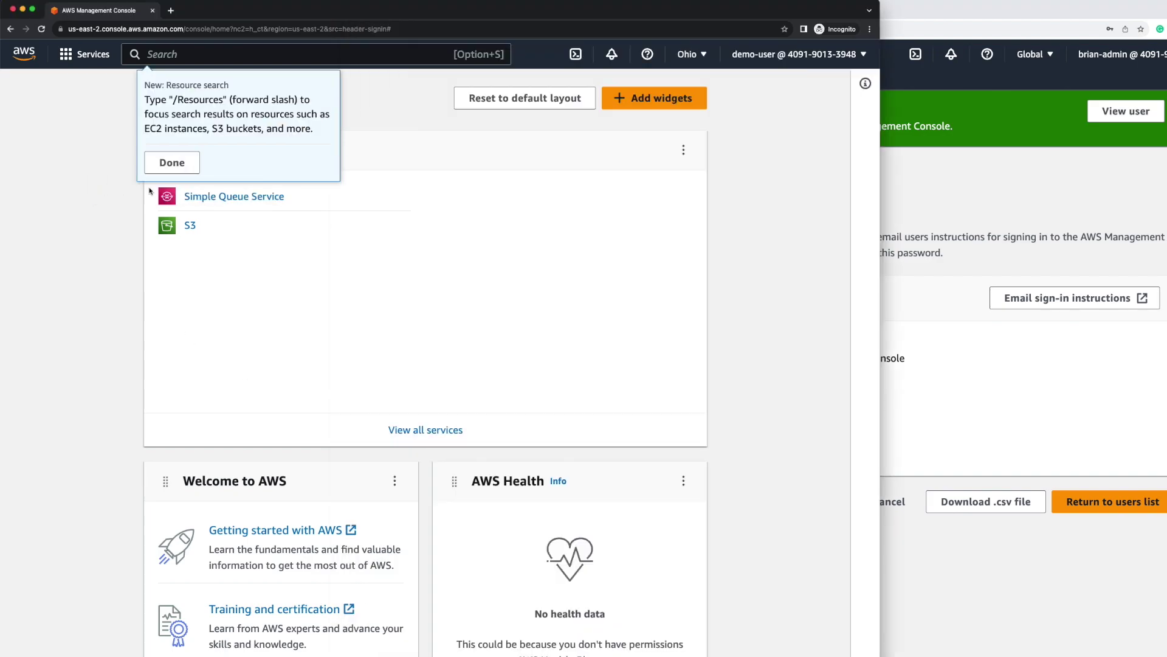
left_click(241, 199)
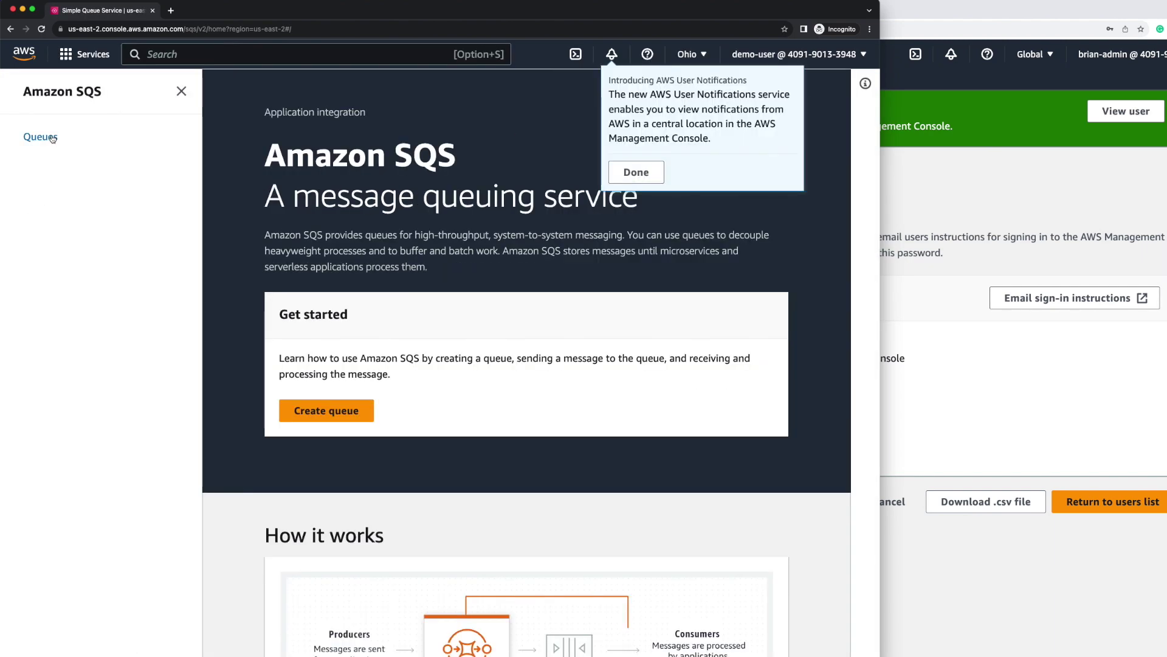
left_click(50, 137)
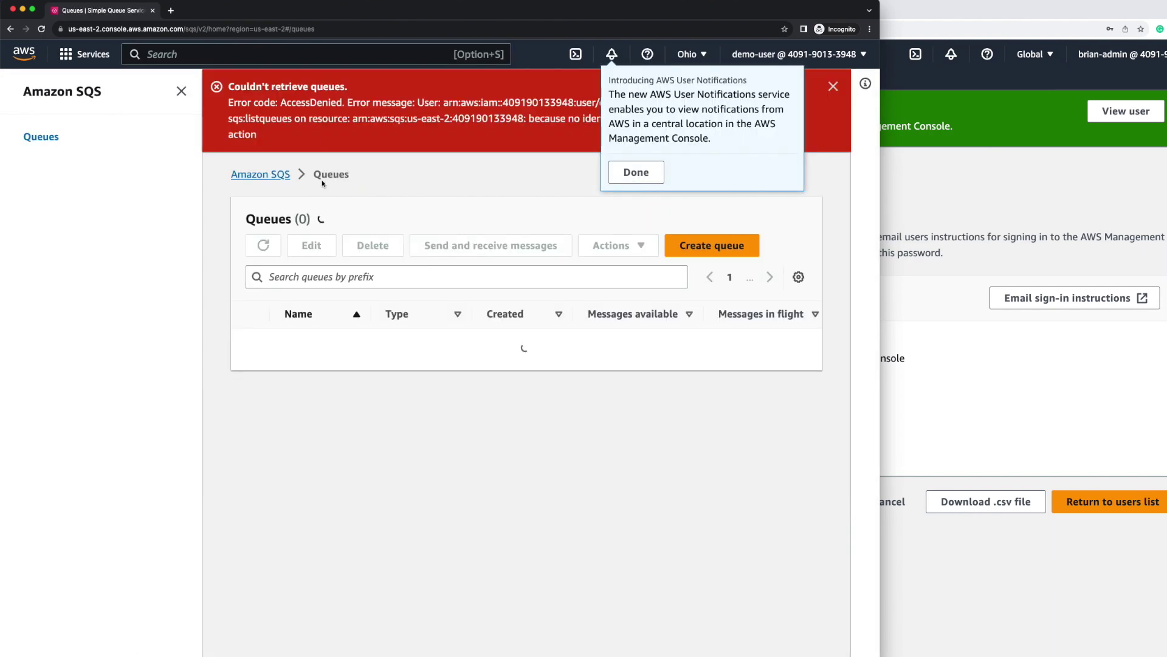
left_click_drag(277, 112, 479, 104)
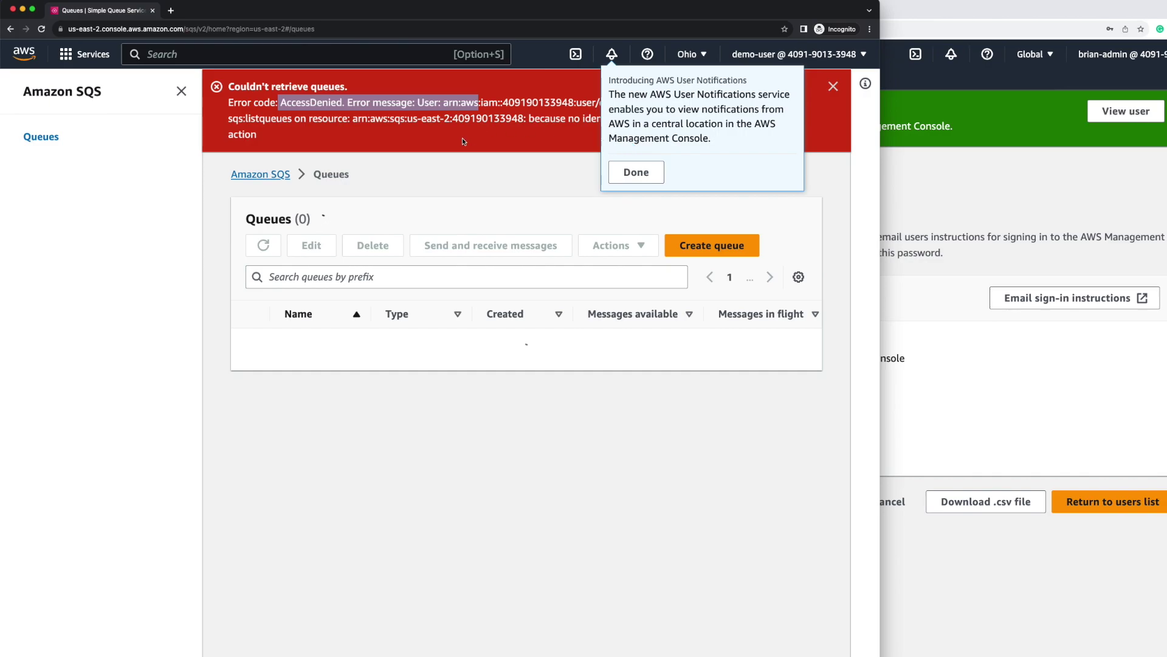
key("super+w")
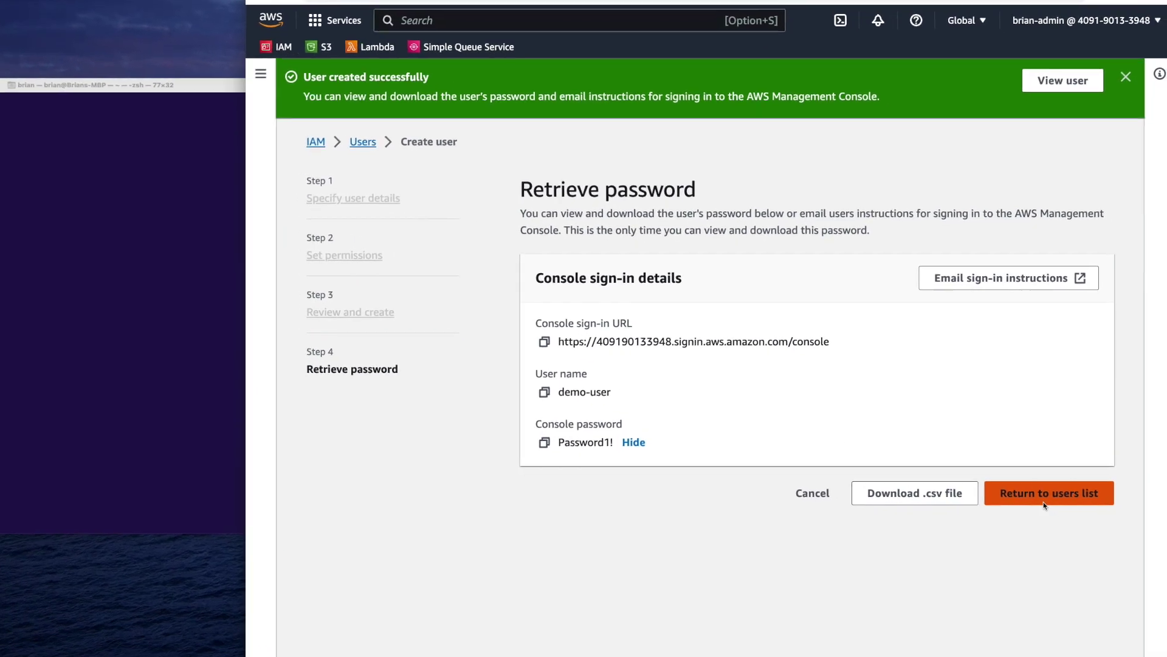
Open demo-user's Security credentials, scroll to the empty Access keys section, and start creating an access key
left_click(1043, 502)
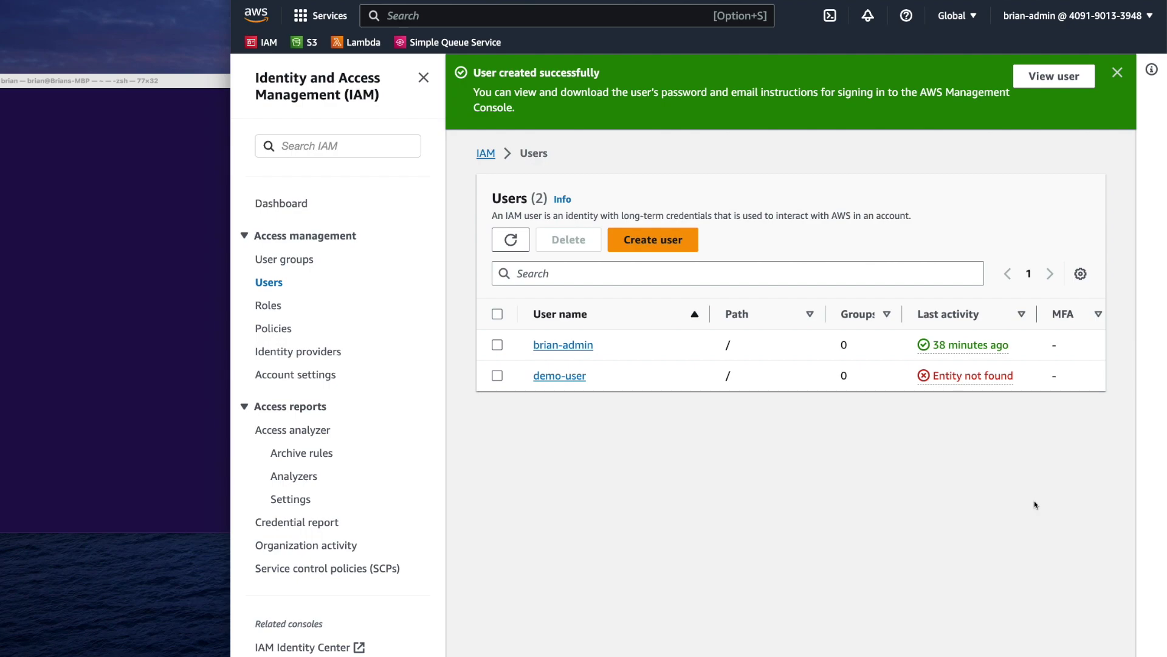
left_click(566, 376)
left_click(424, 78)
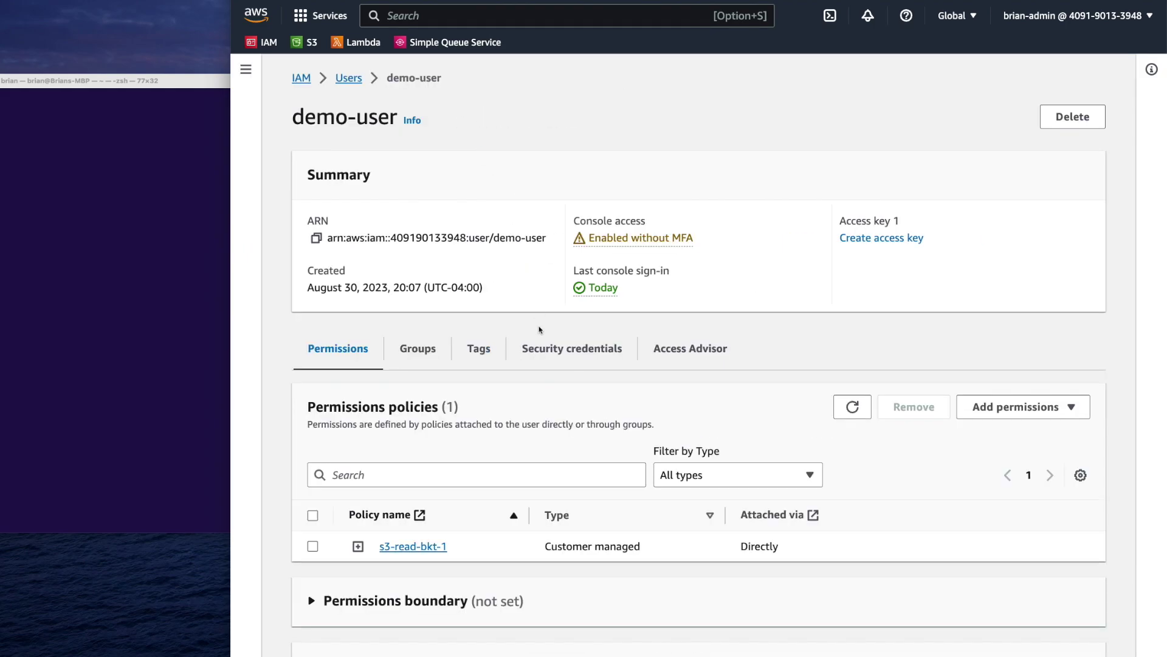
scroll(540, 330, "down", 3)
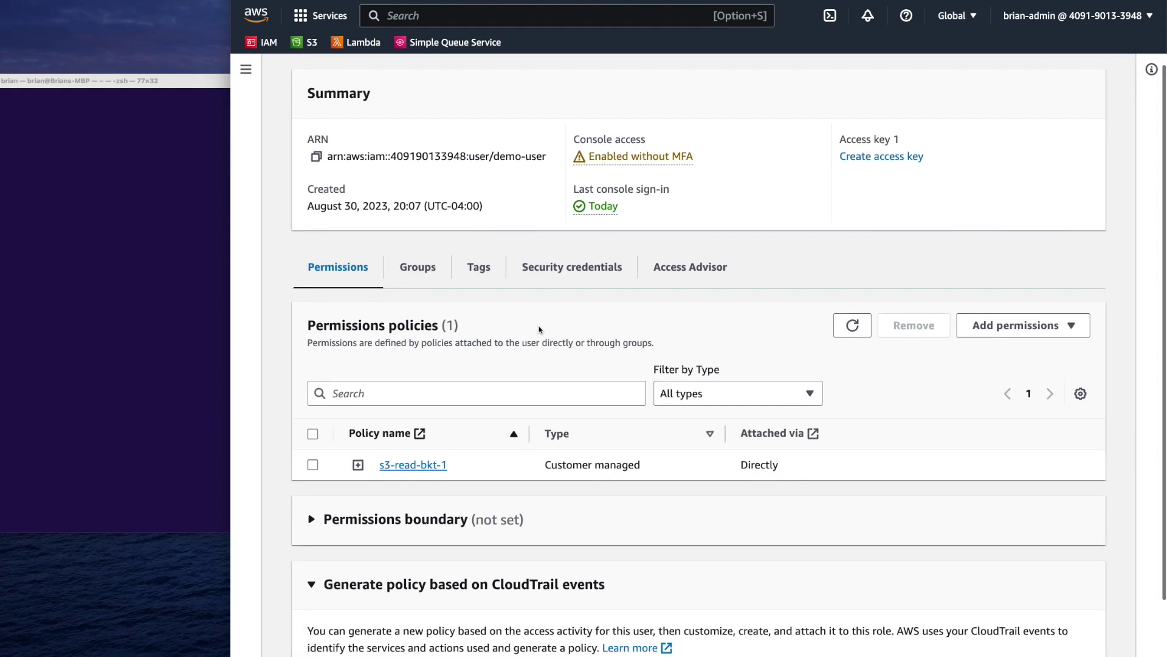
left_click(564, 280)
scroll(565, 280, "down", 5)
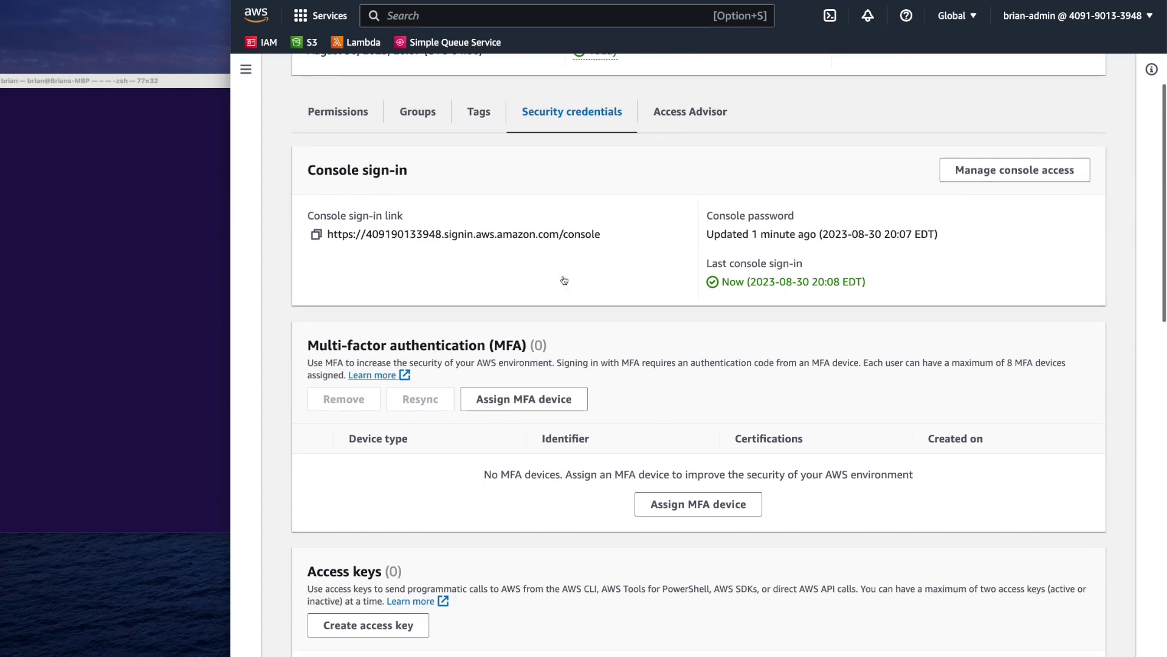
scroll(564, 279, "down", 3)
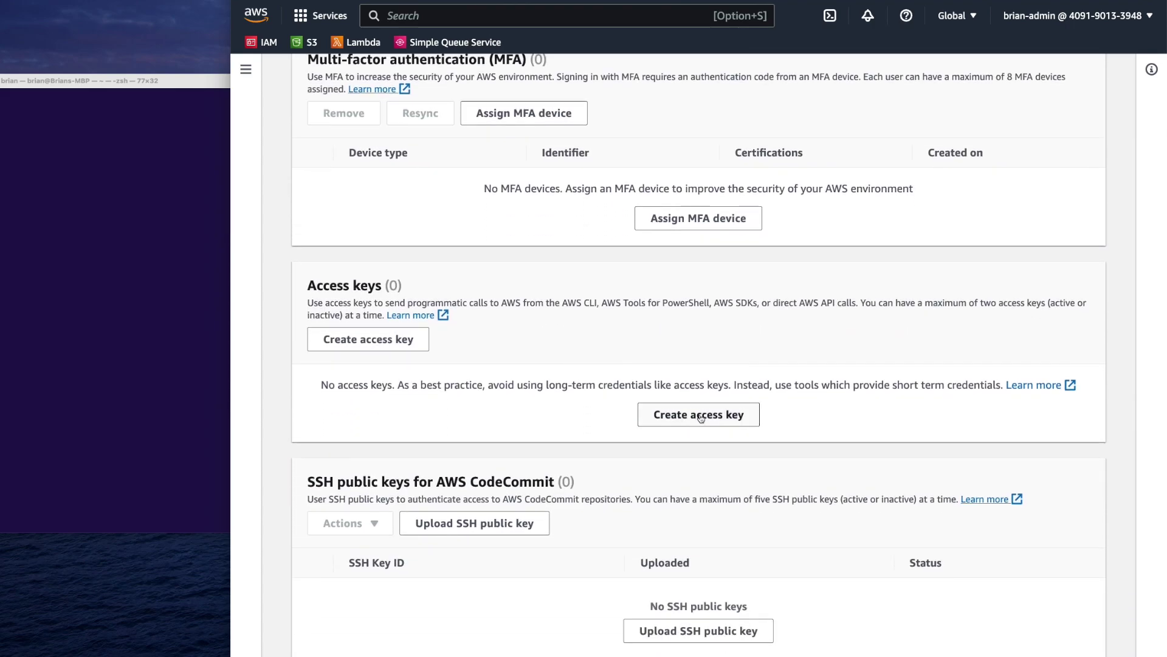
left_click(703, 416)
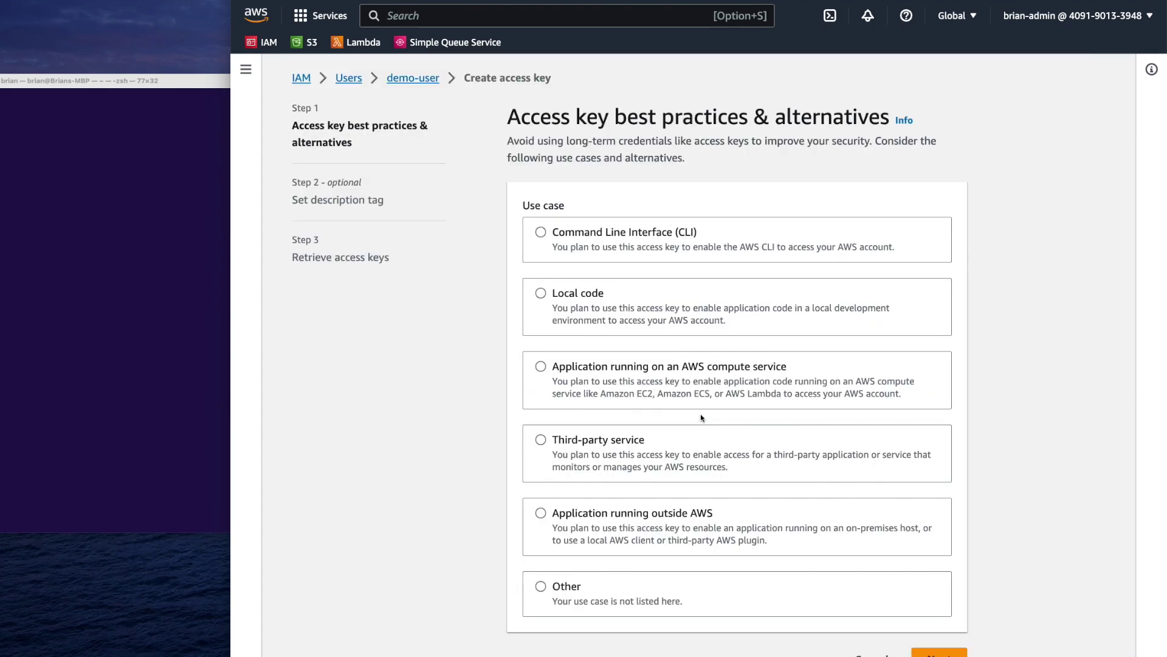
Create a Command Line Interface access key for demo-user, then copy and reveal its secret key
scroll(701, 418, "down", 1)
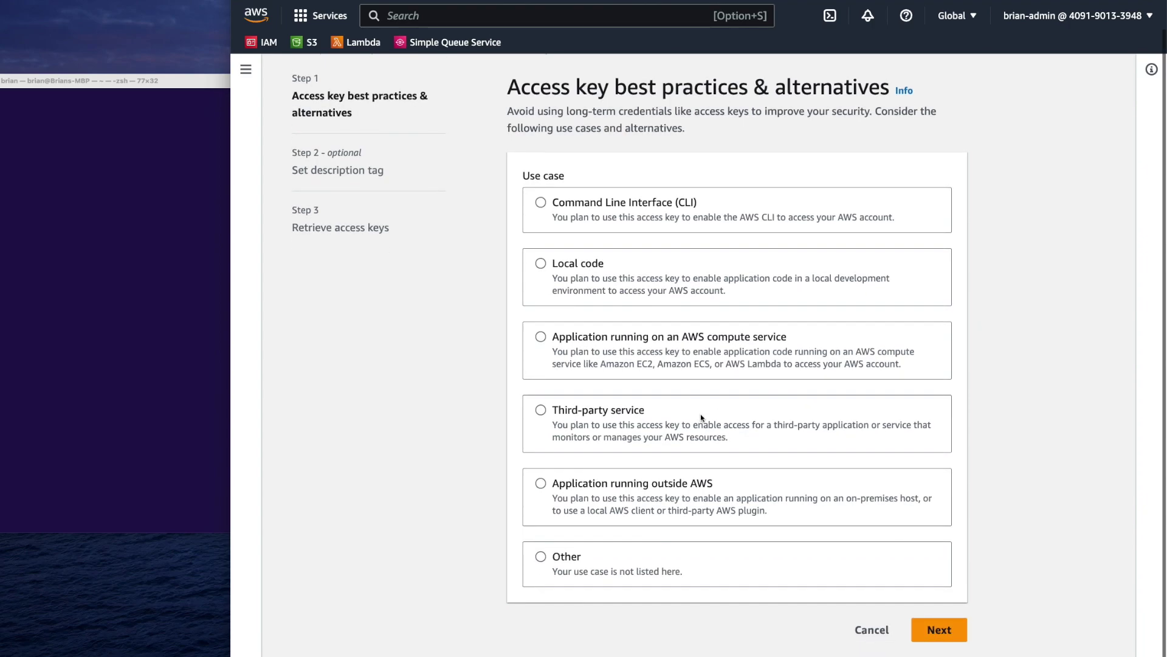
left_click(557, 208)
scroll(716, 207, "down", 5)
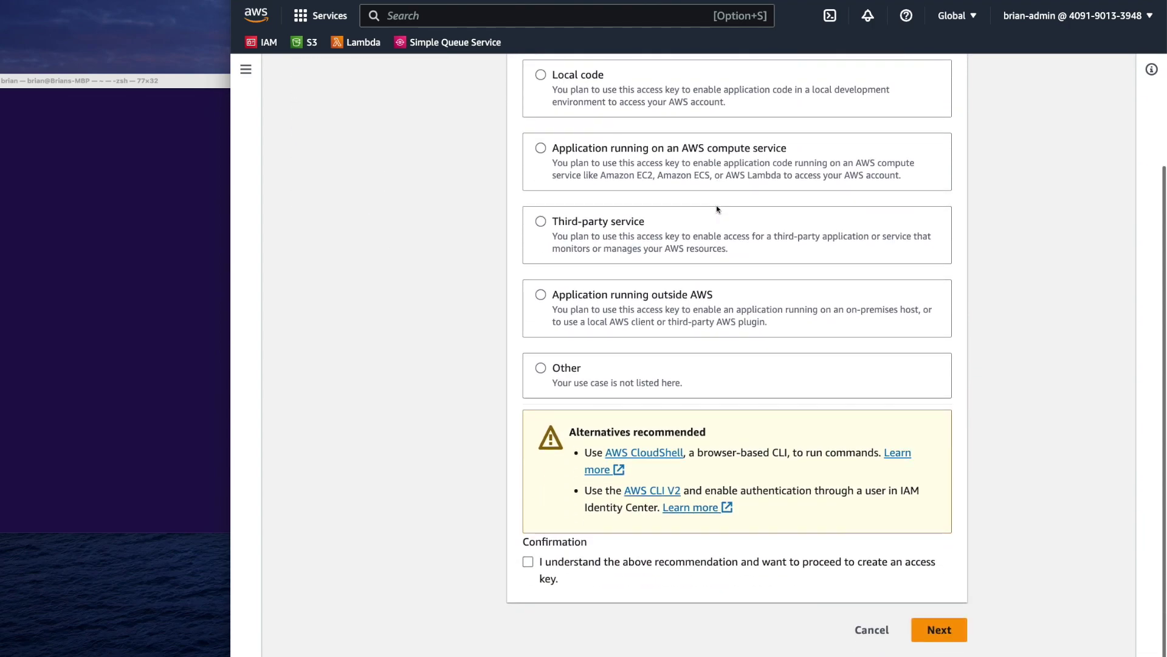
left_click(527, 562)
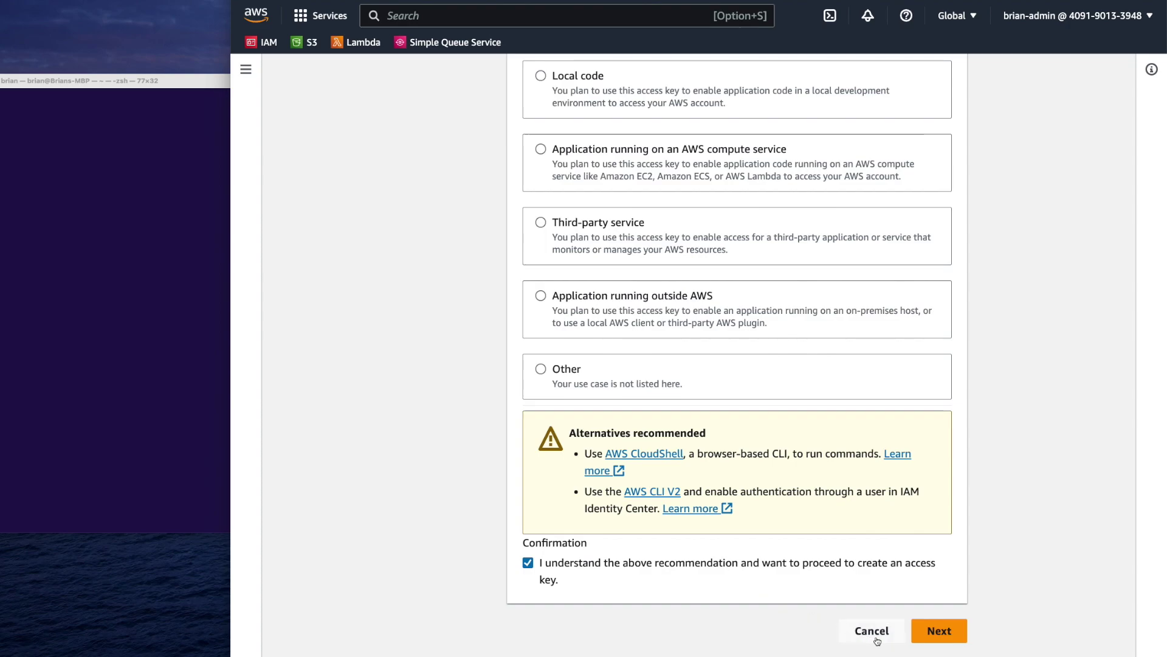
left_click(952, 631)
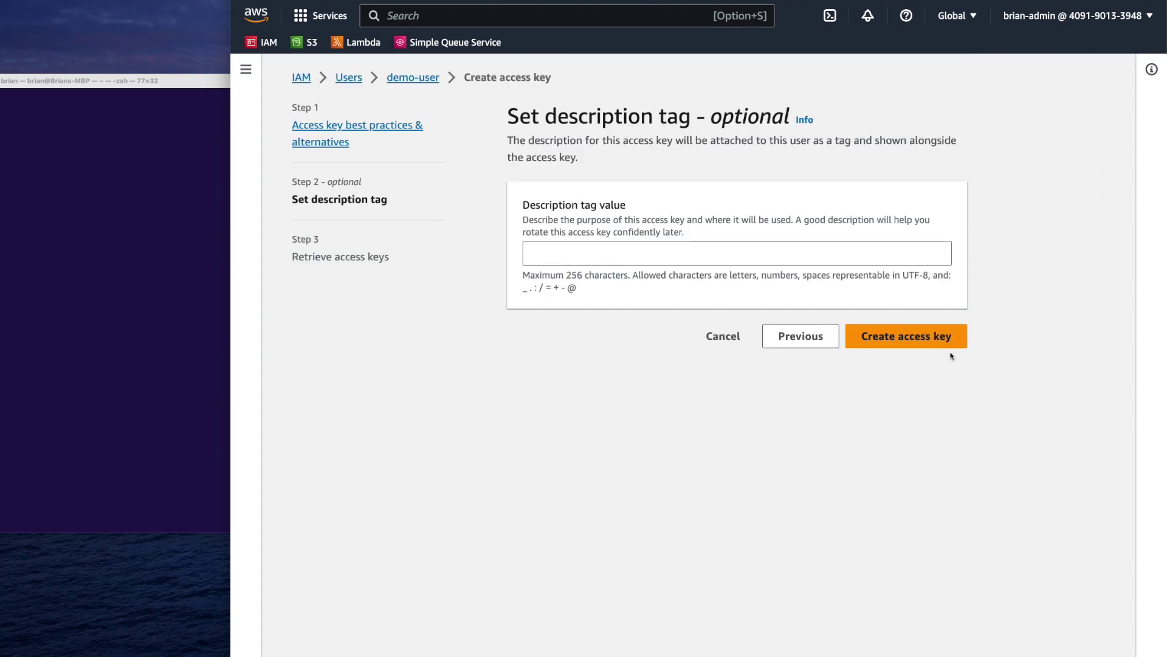
left_click(929, 339)
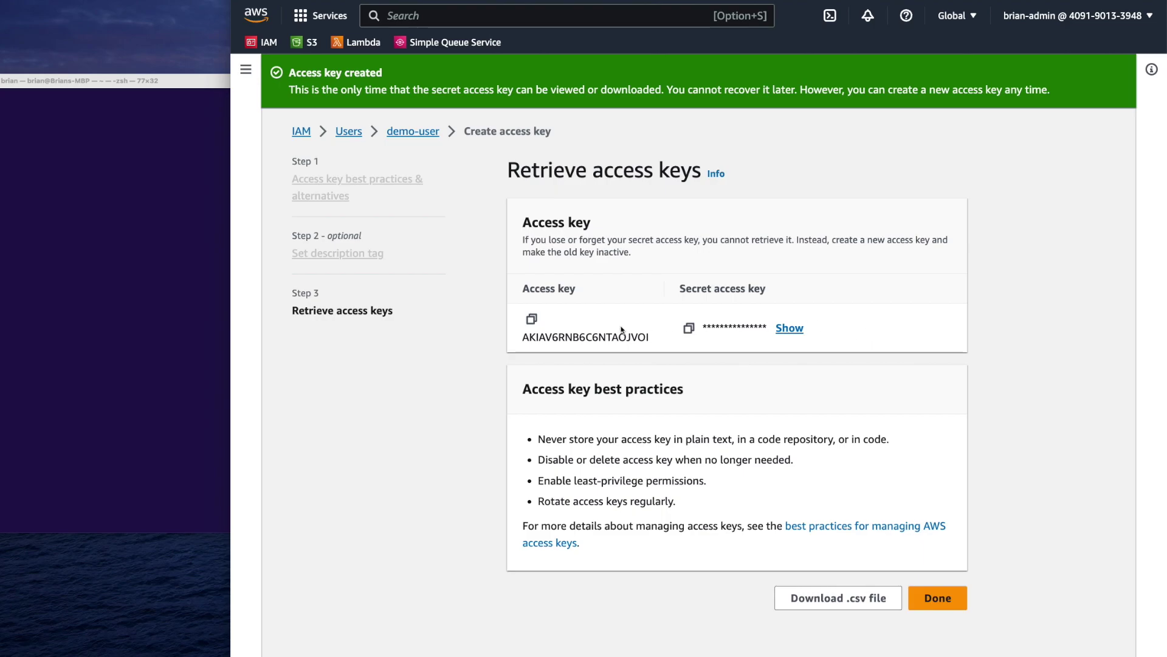
left_click(688, 328)
left_click(790, 328)
Run aws configure with demo-user's access key ID and secret key, keeping region us-east-1
left_click(54, 344)
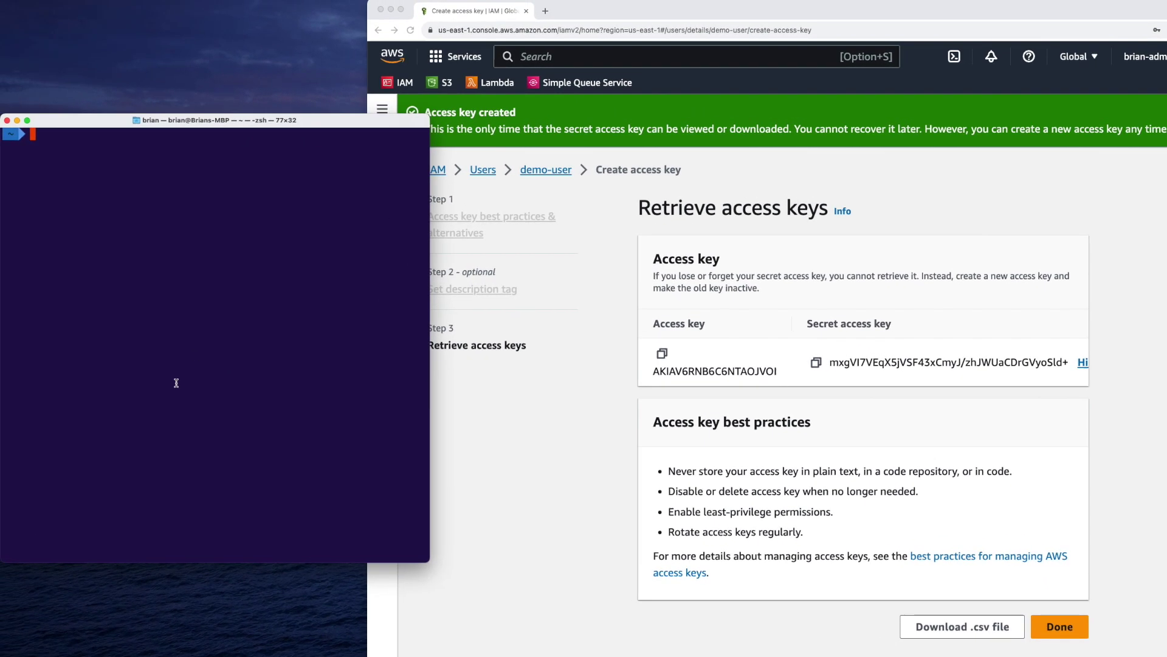
type("aws configure")
key("Return")
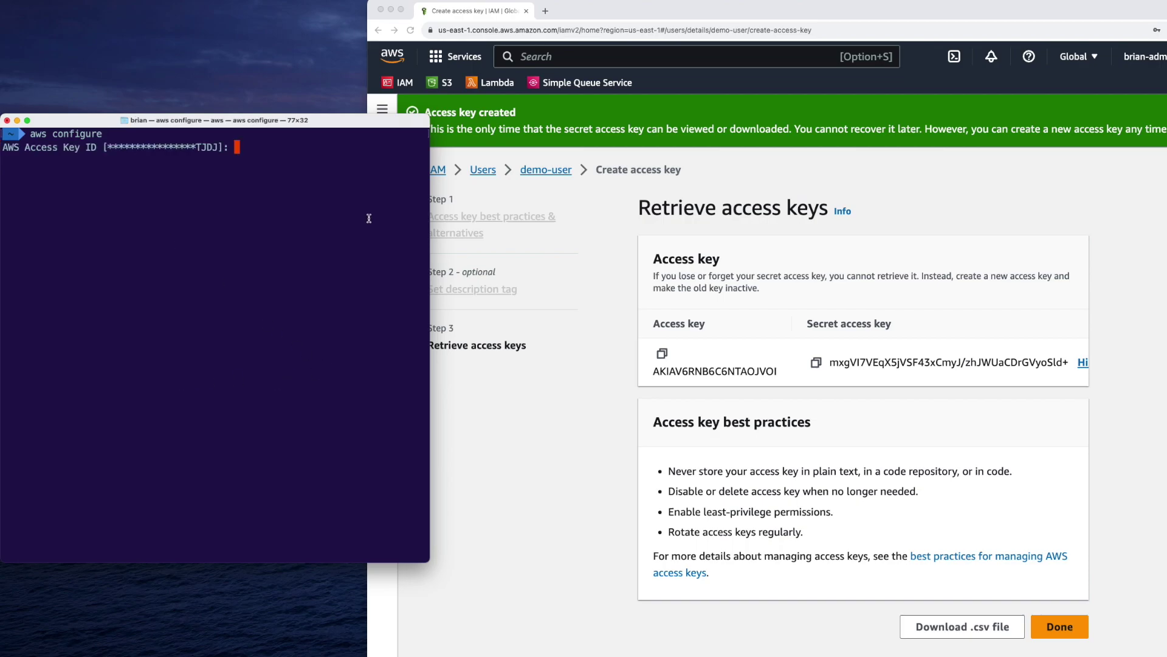
left_click(748, 351)
left_click(66, 330)
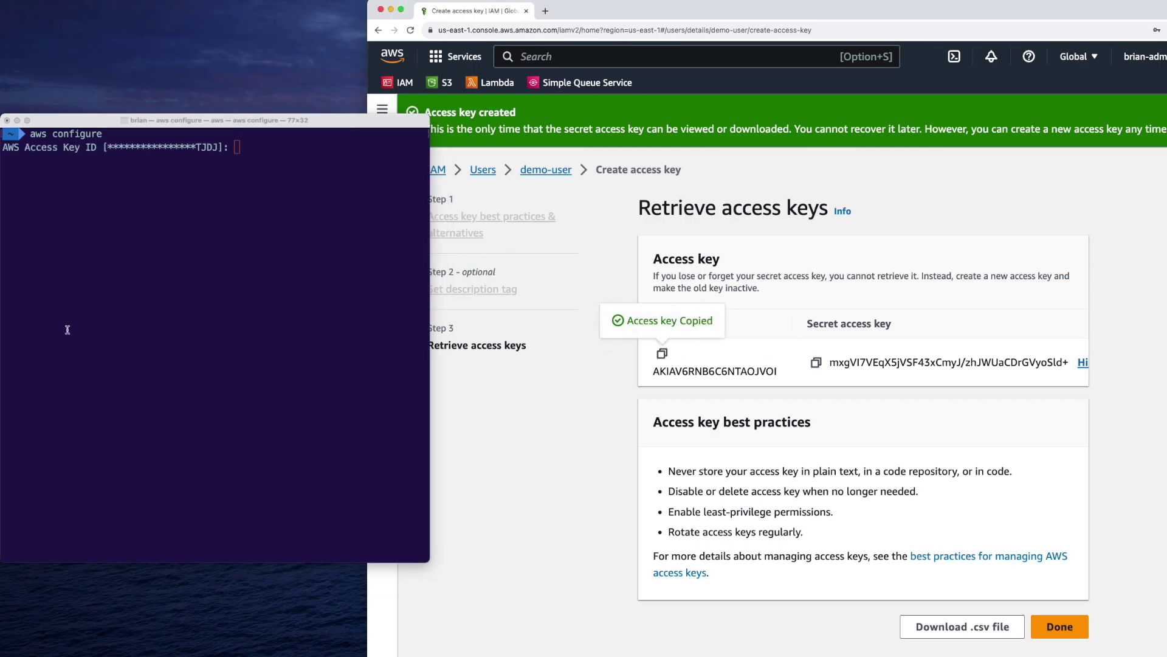
key("super+v")
key("Return")
left_click(763, 317)
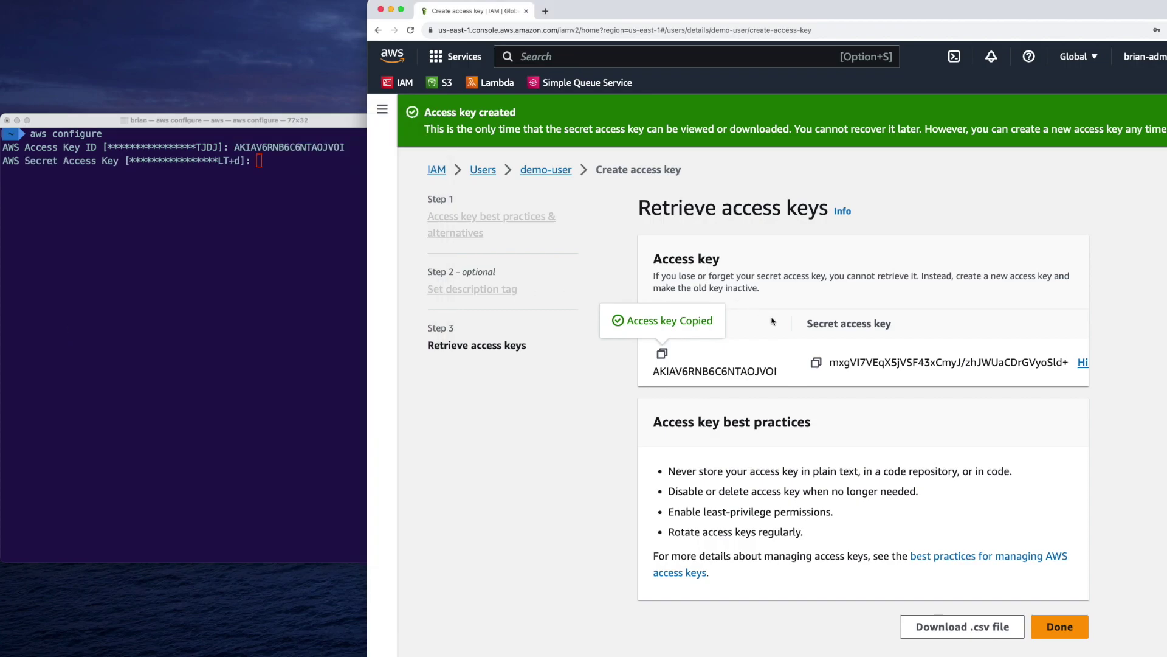
left_click(815, 363)
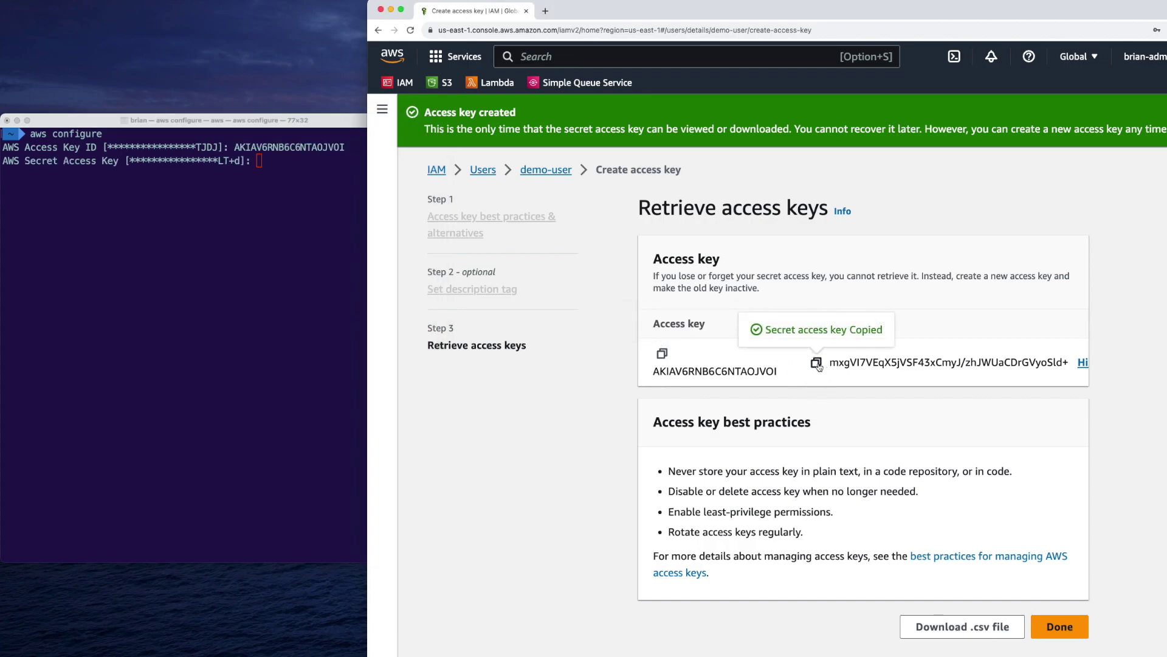
left_click(355, 315)
key("super+v")
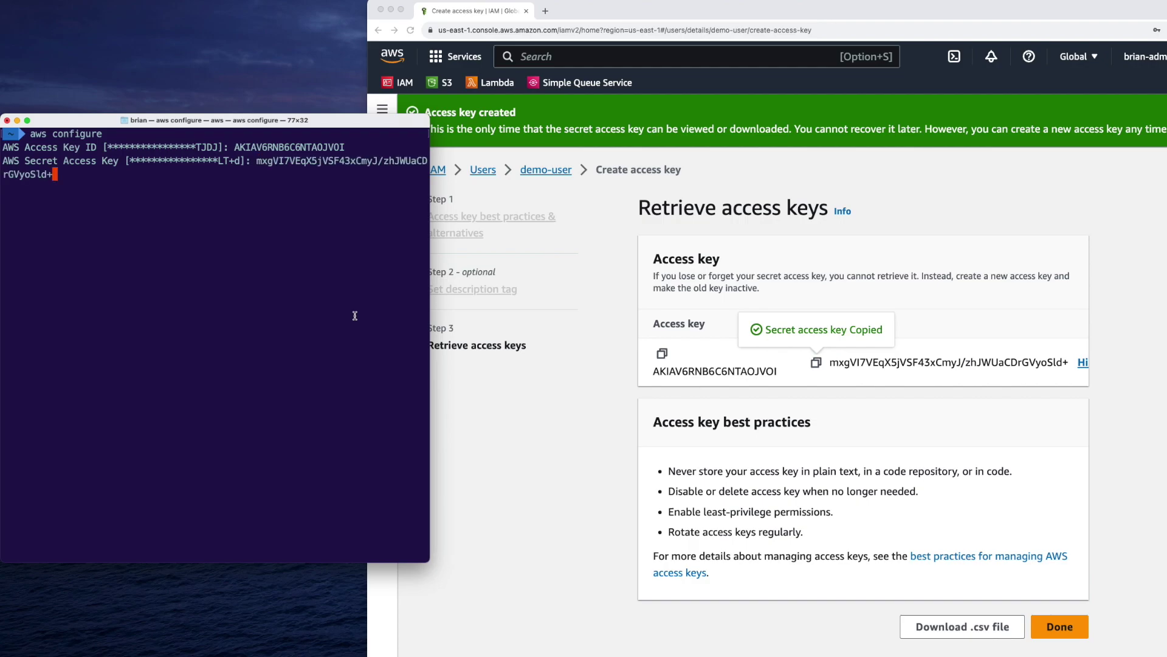
key("Return")
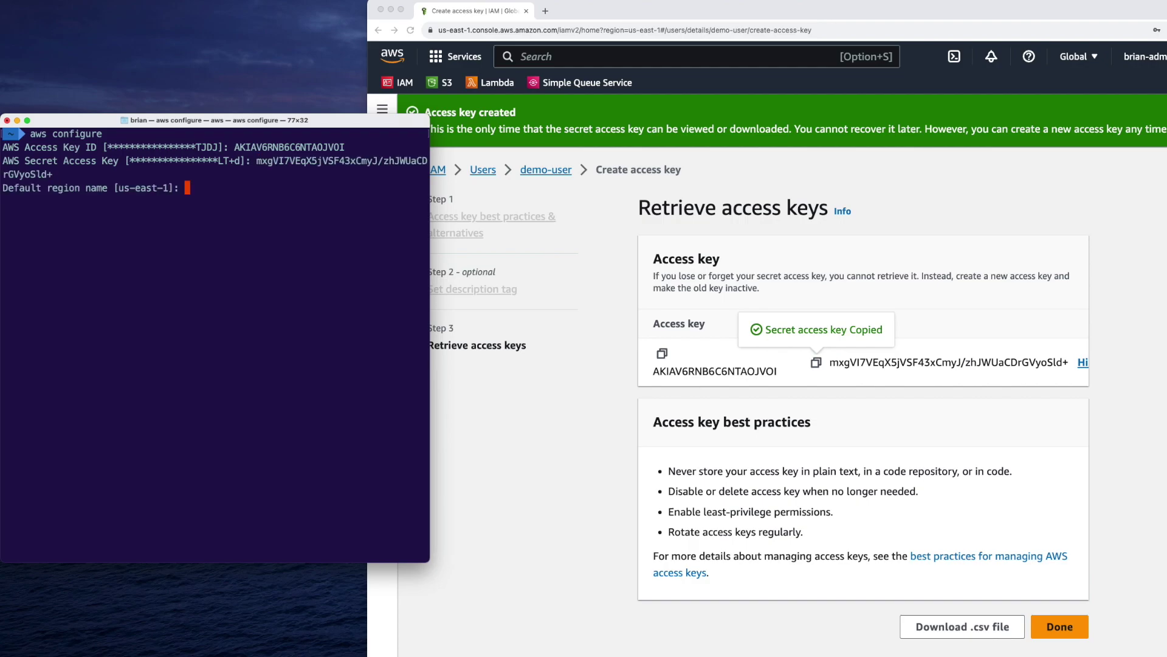
key("Return")
key("Return")
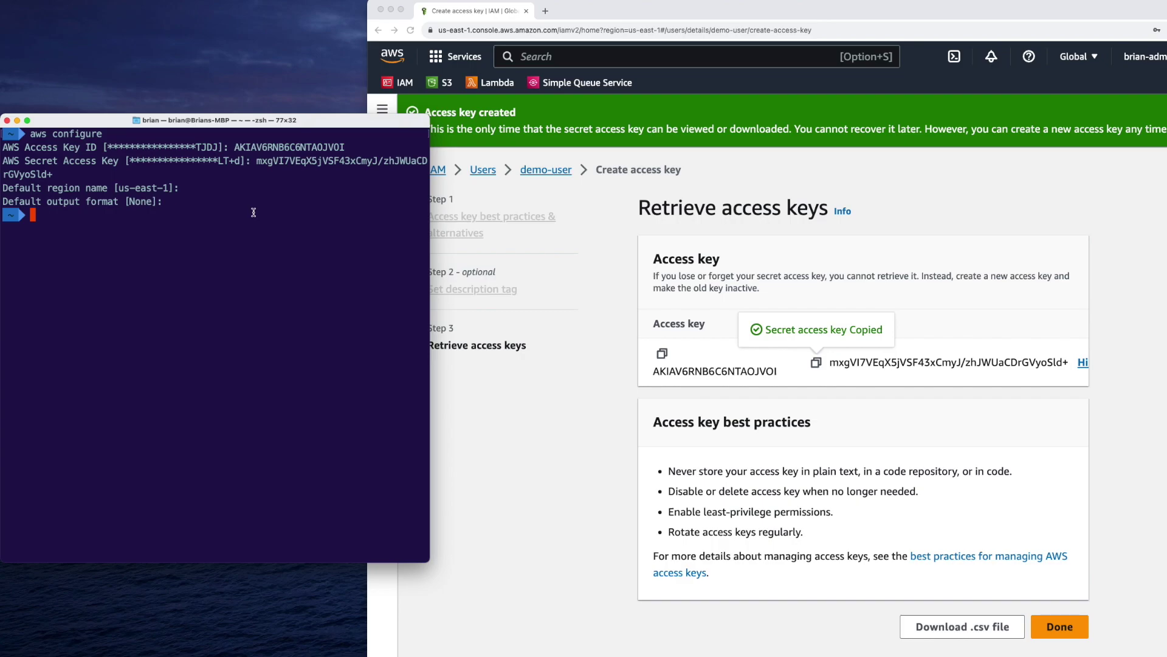
Run aws sts get-caller-identity and confirm the returned Arn belongs to demo-user
type("aws sts get-caller-identity")
key("Return")
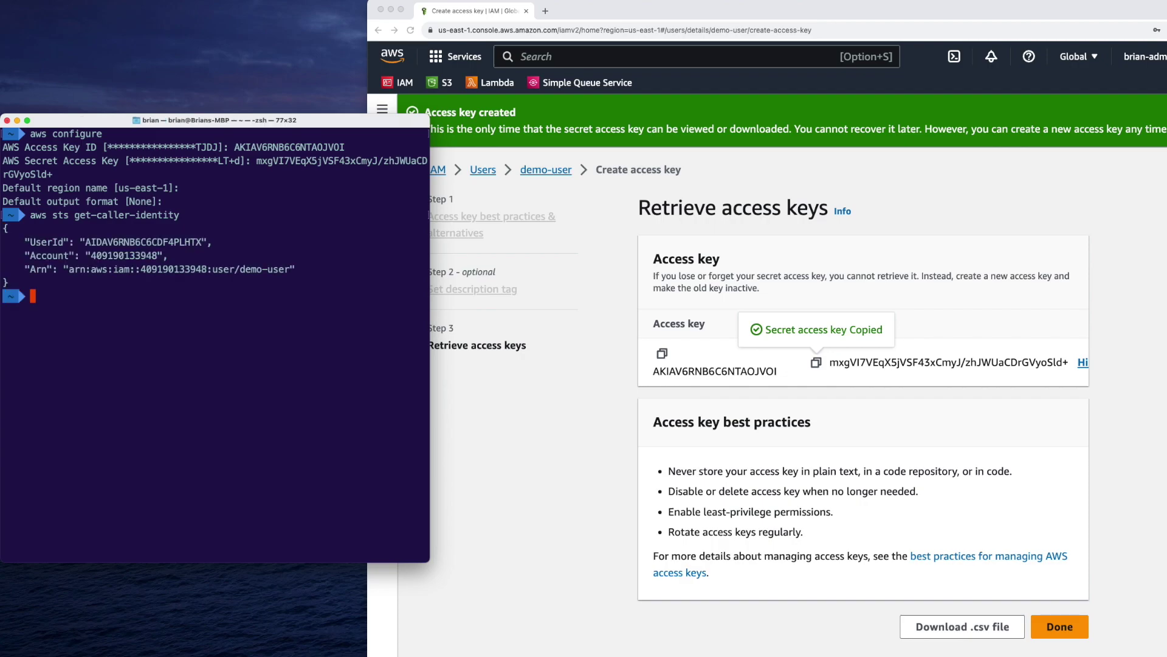
left_click_drag(65, 269, 288, 268)
left_click(237, 269)
left_click(204, 296)
Open the S3 console in a new browser tab
left_click(501, 156)
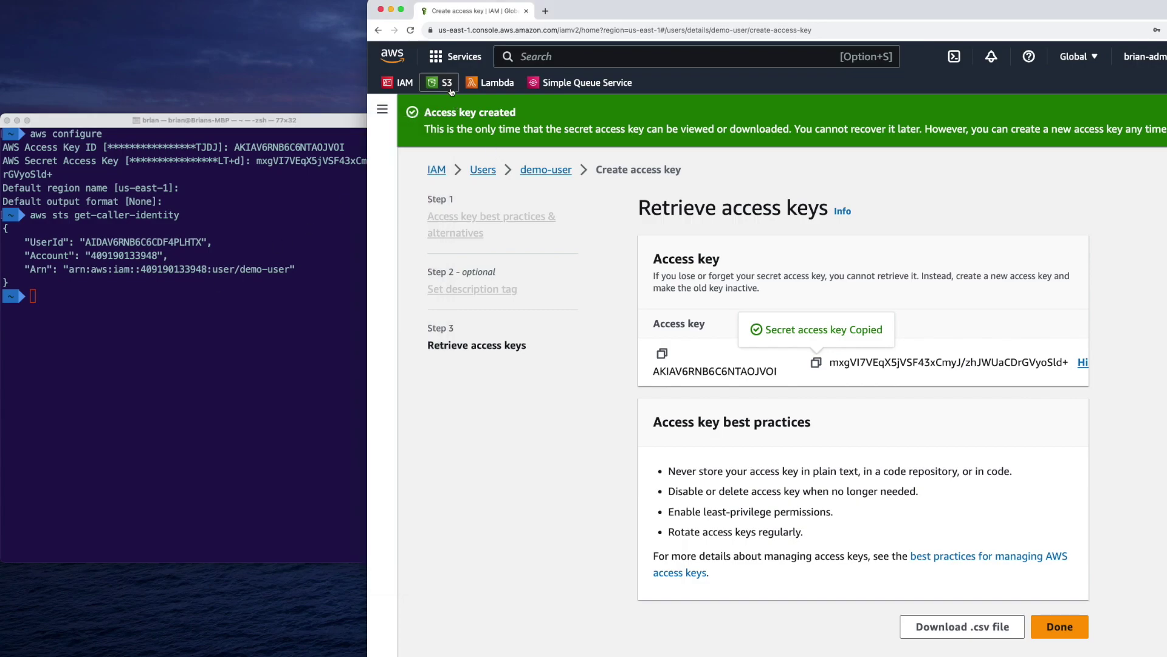
left_click(447, 82, "super")
left_click(563, 20)
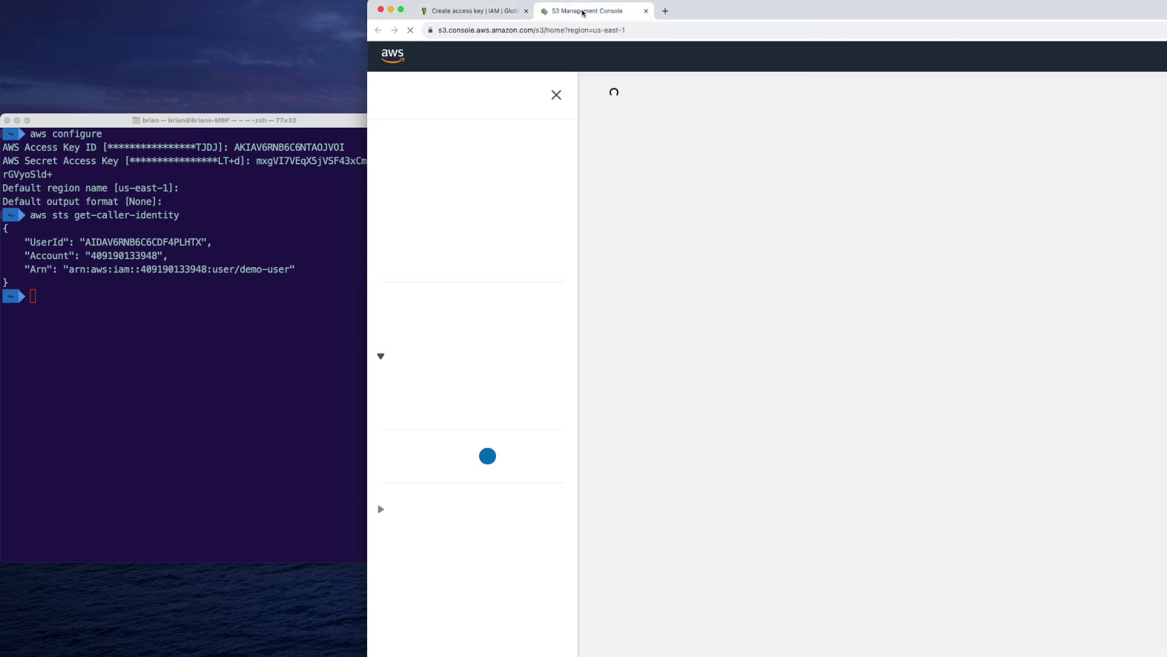
Run aws s3 ls on s3://tutorial-bkt-1, then on s3://tutorial-bkt-2, which is denied
left_click(160, 404)
type("aws s3 ls ")
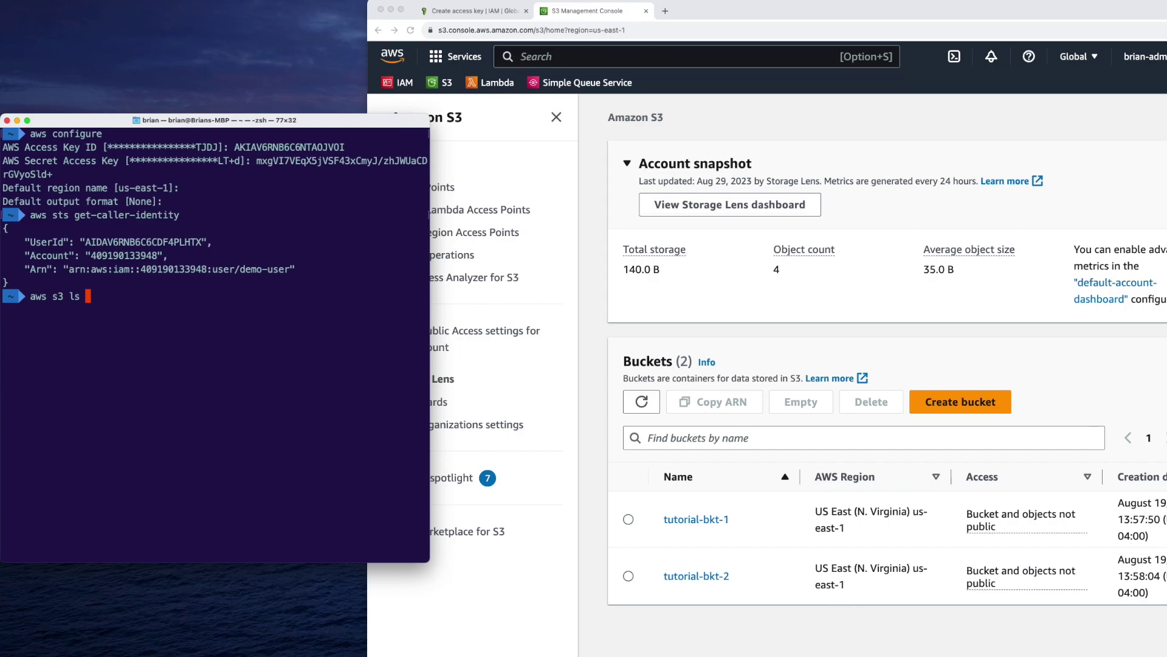
type("s3://tutorial-bkt-1")
key("Return")
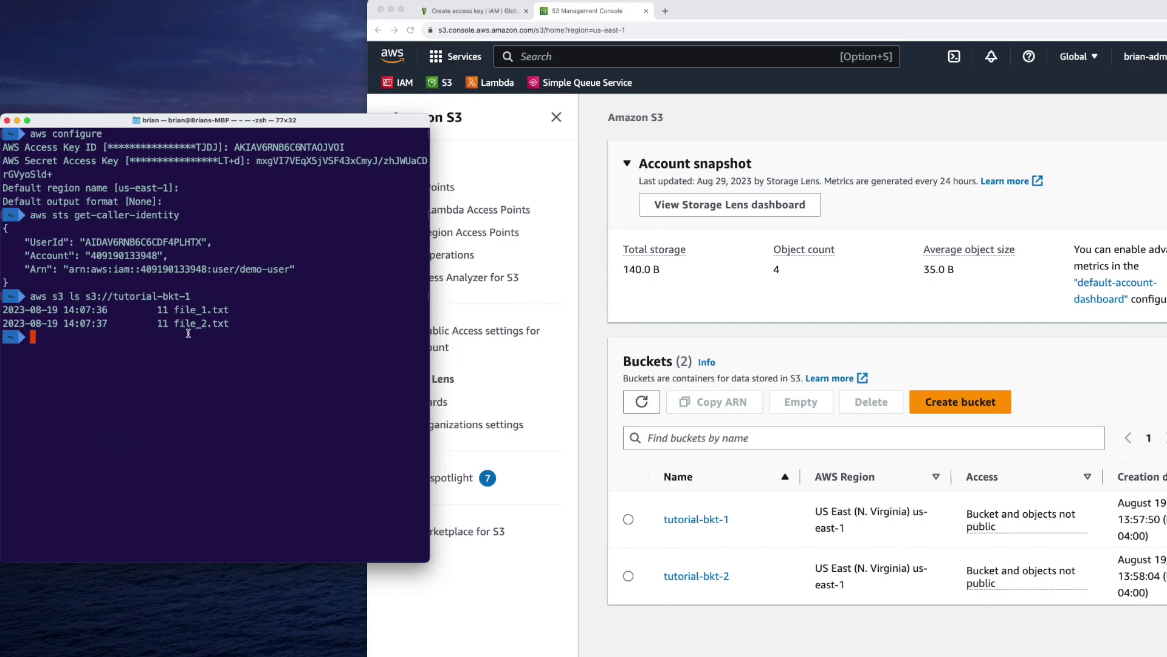
key("Up")
key("BackSpace")
type("2")
key("Return")
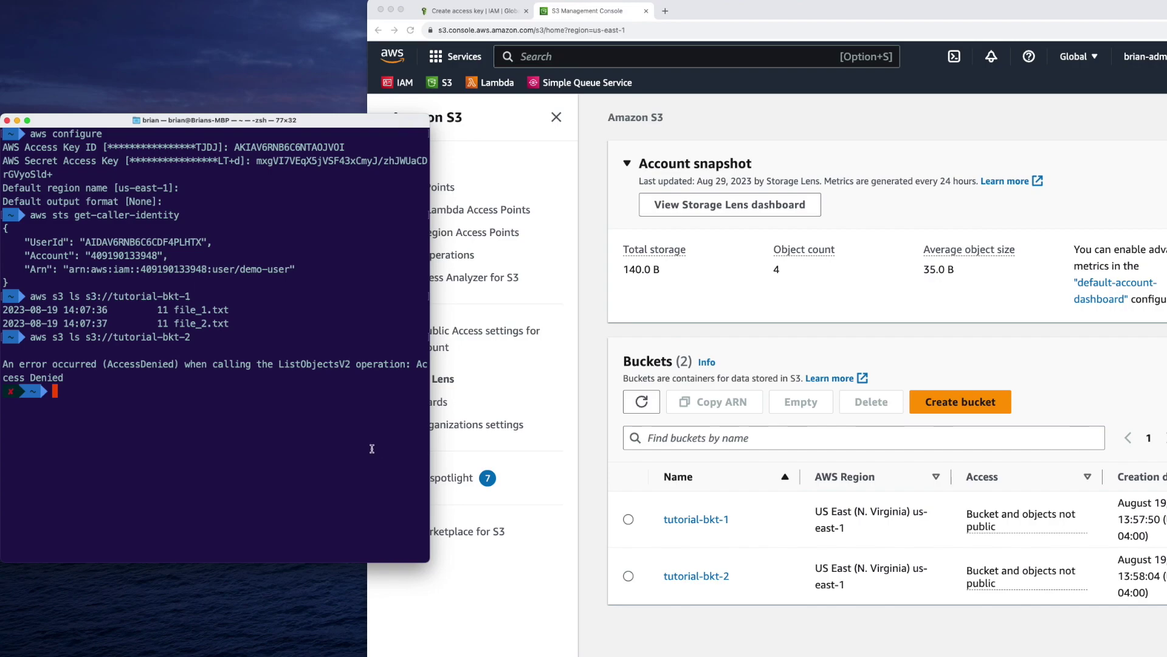
Return to the browser's IAM access-key creation tab
left_click(592, 423)
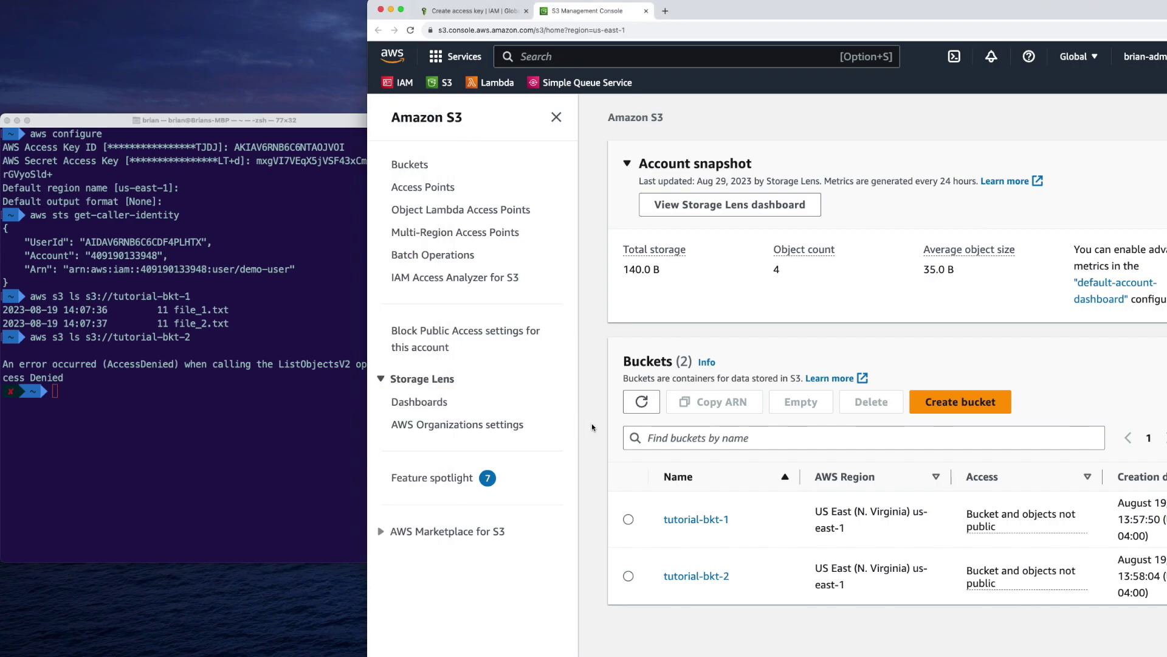
left_click(226, 353)
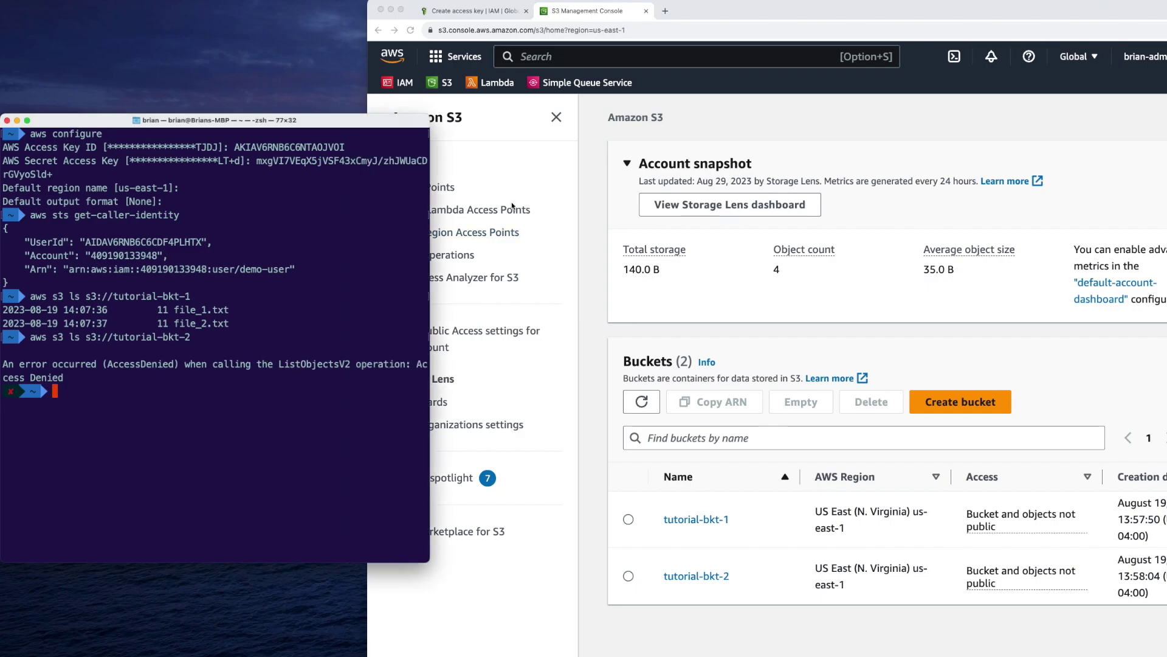
left_click(582, 230)
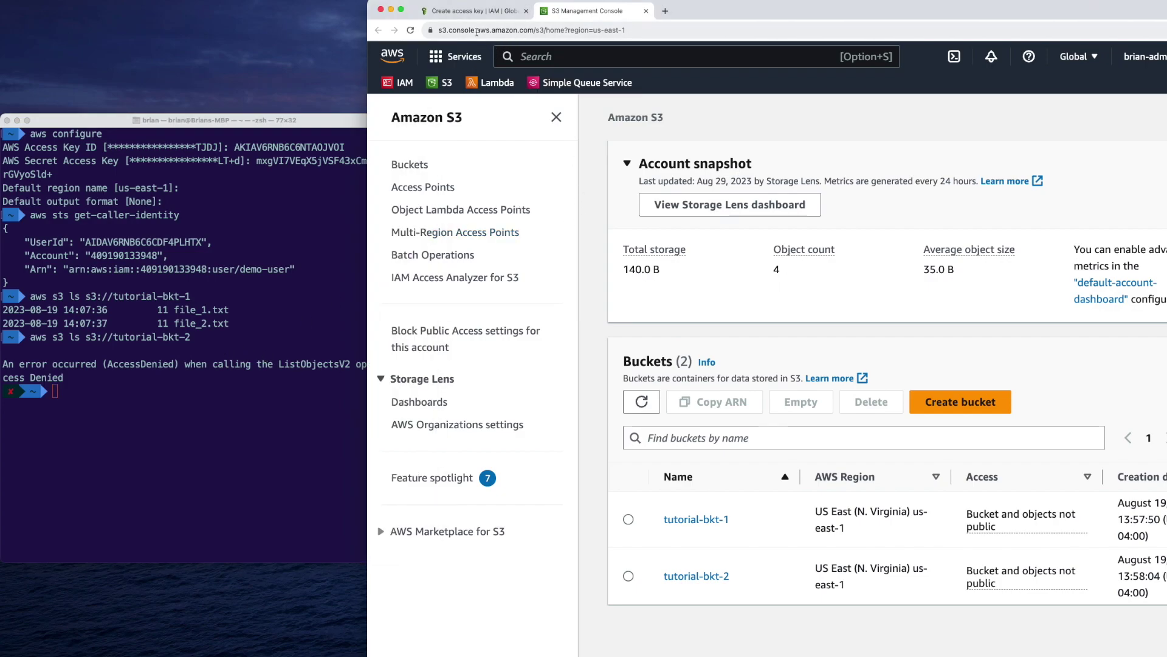
left_click(472, 11)
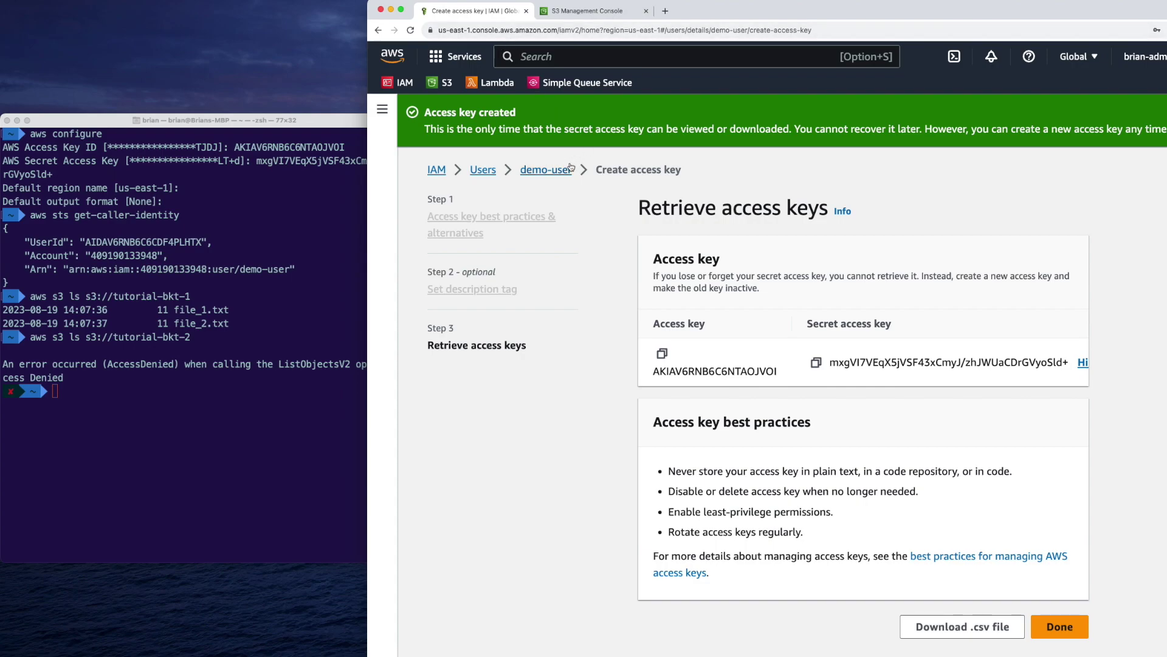
From demo-user's page, start adding permissions and choose Attach policies directly
left_click(566, 169)
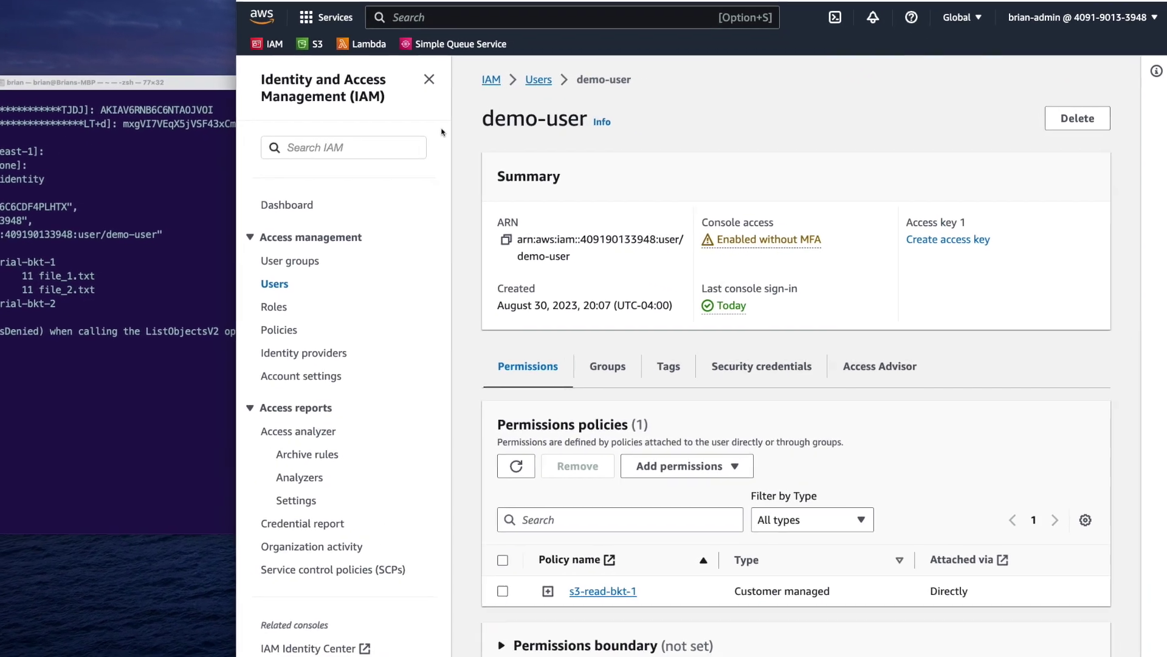
scroll(873, 521, "down", 3)
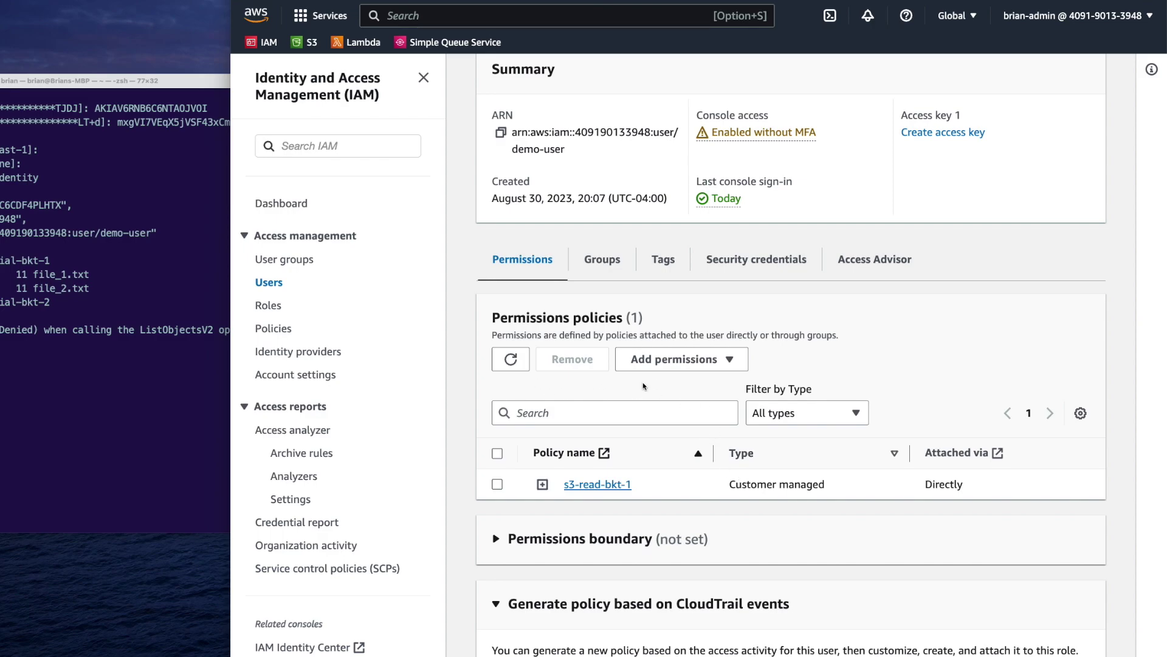
left_click(696, 365)
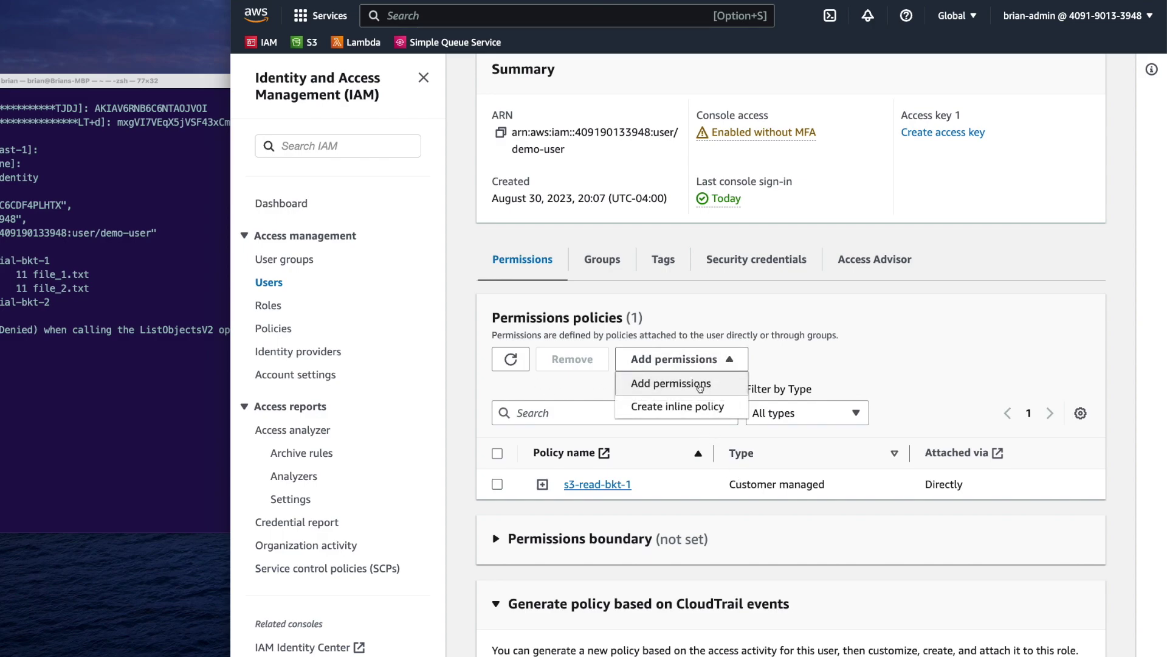
left_click(700, 385)
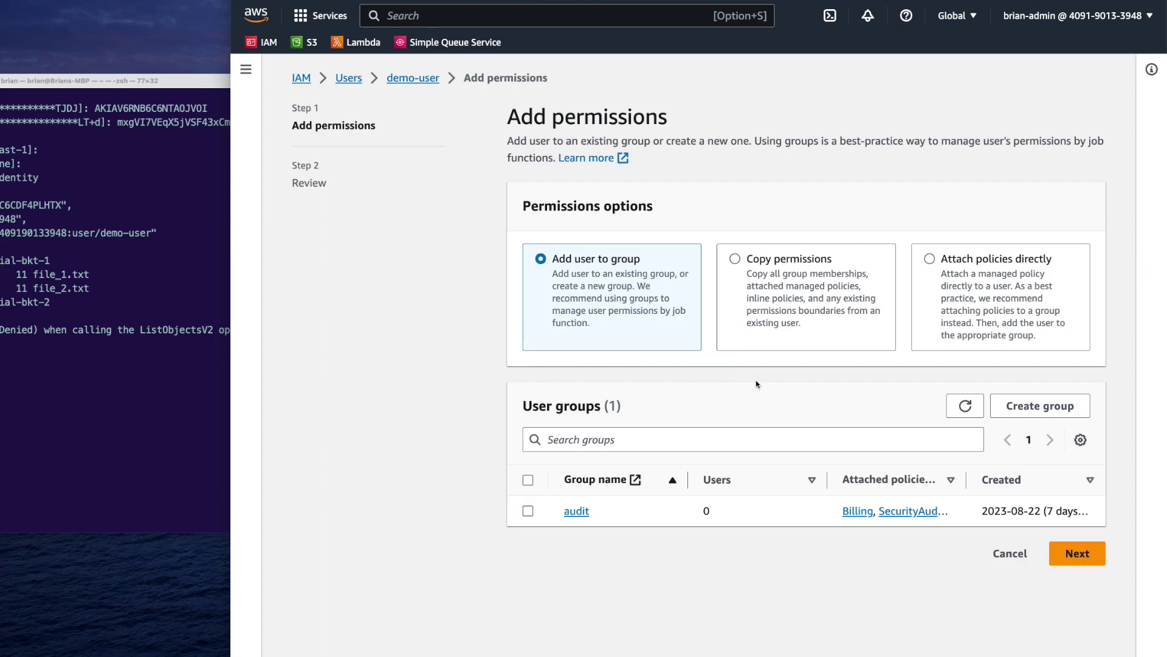
left_click(941, 308)
scroll(906, 380, "down", 2)
Search 's3r', select AmazonS3ReadOnlyAccess, and add it to demo-user
left_click(604, 351)
type("s3")
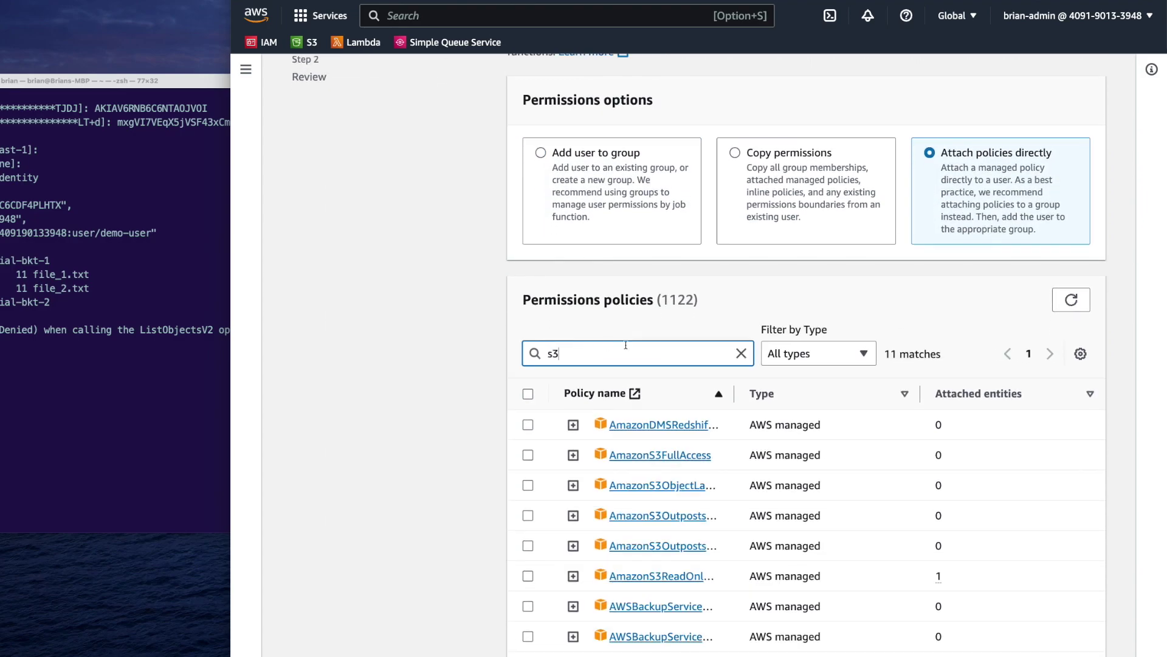
type("r")
left_click_drag(734, 495, 794, 496)
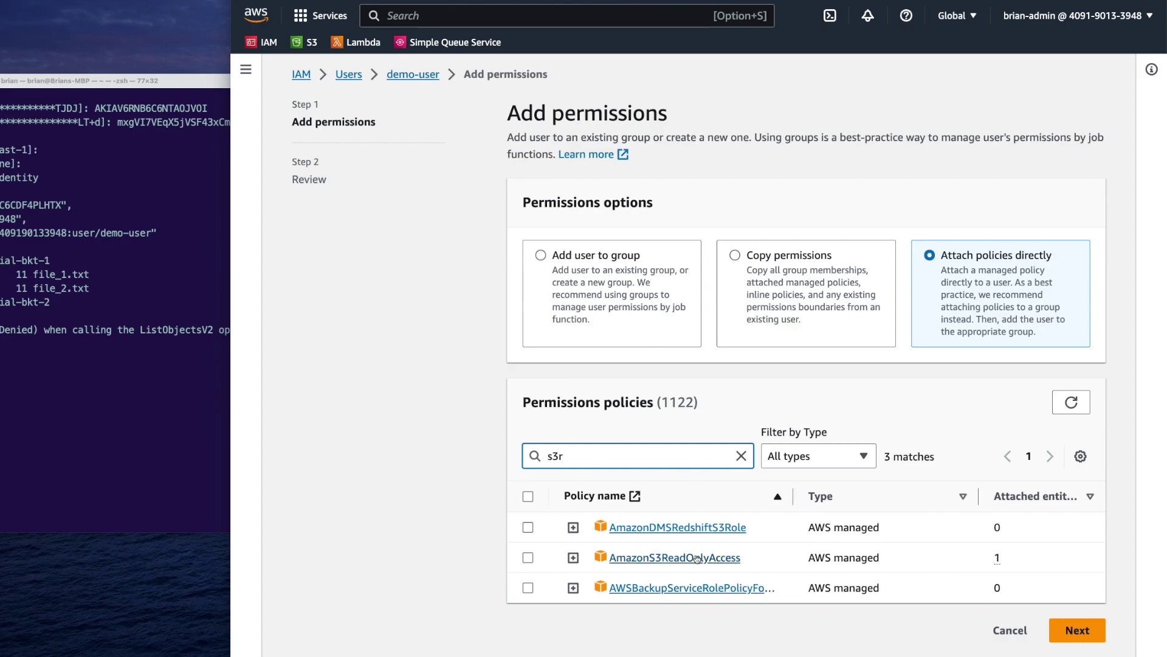
left_click(528, 557)
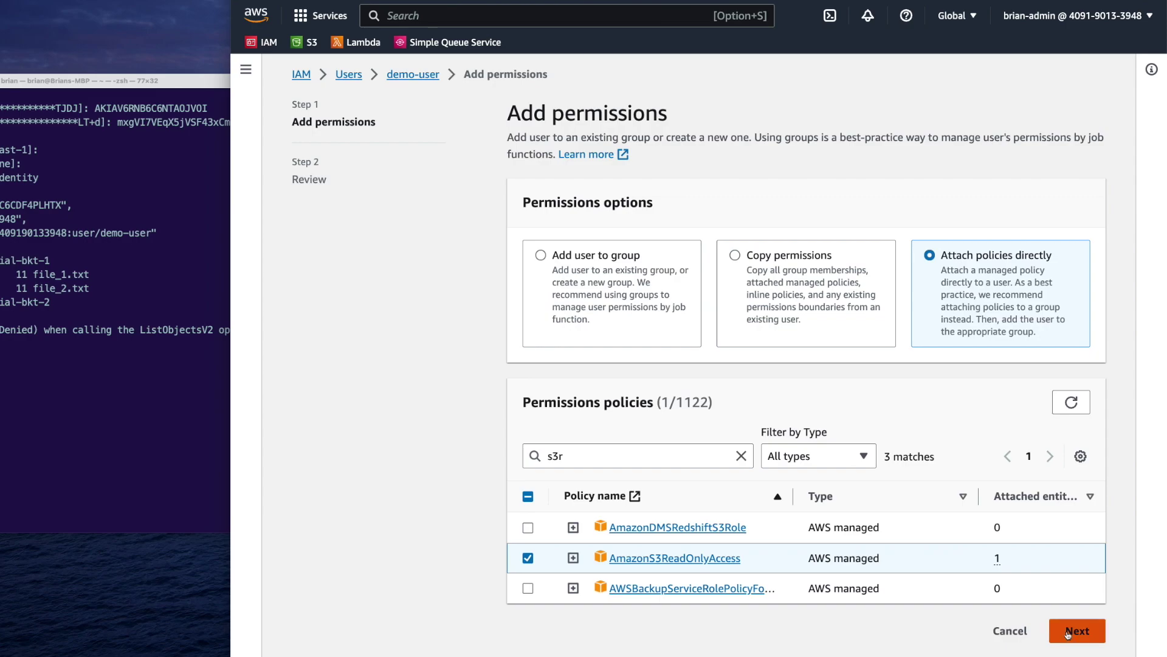
left_click(1066, 630)
left_click(1025, 428)
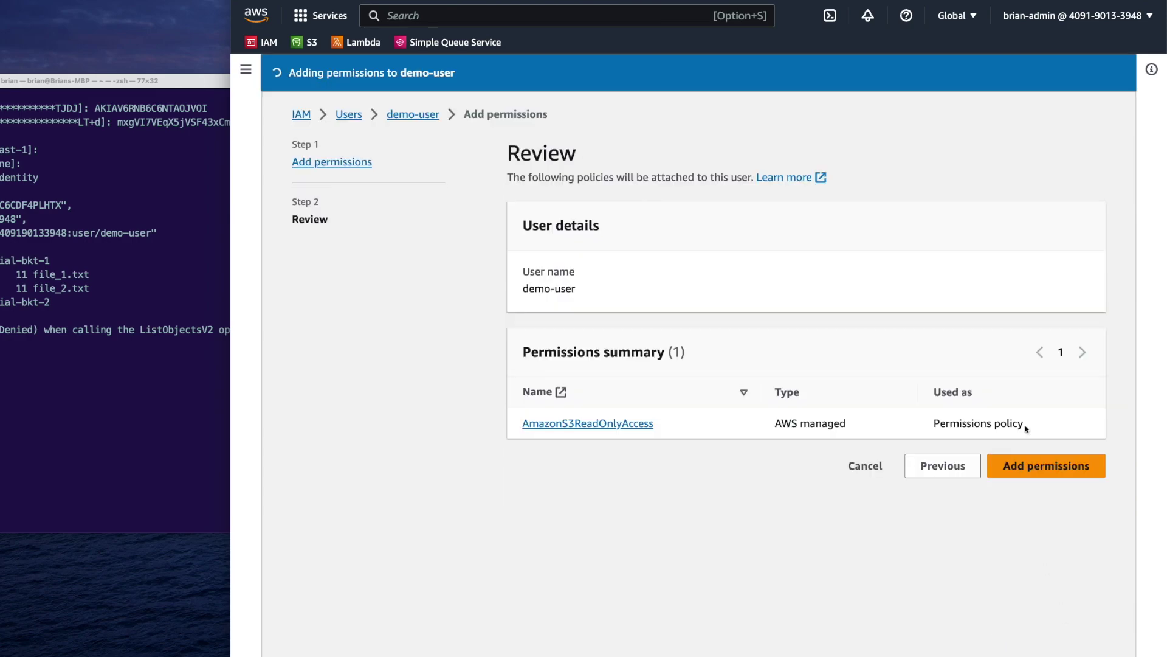
scroll(750, 413, "down", 3)
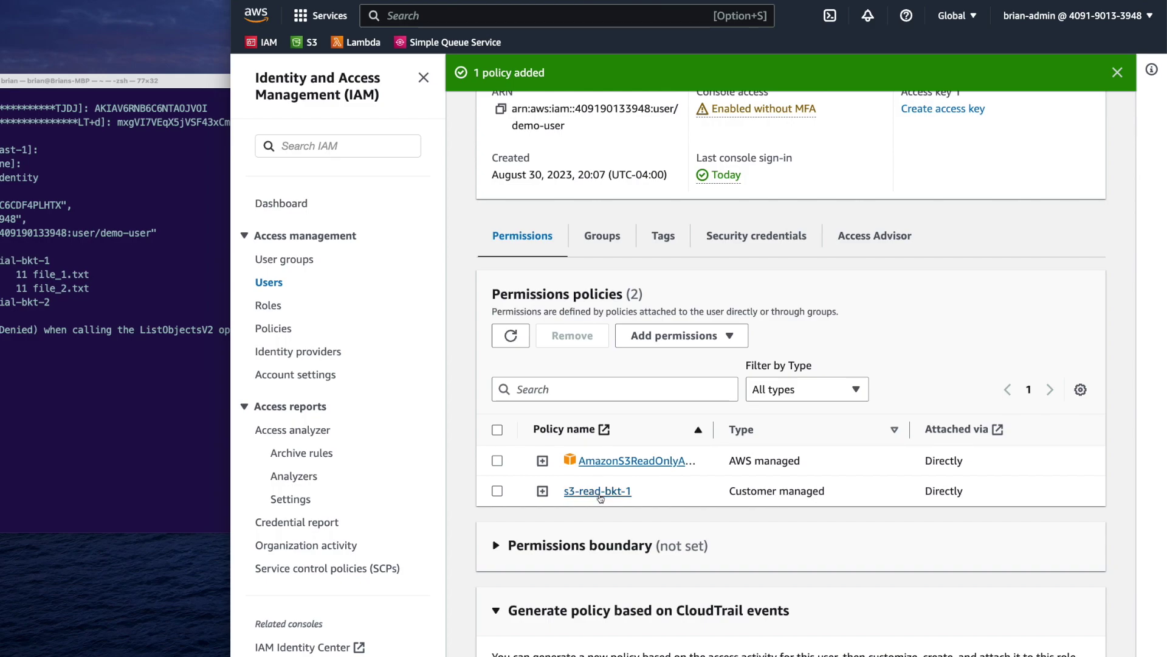
Expand the s3-read-bkt-1 and AmazonS3ReadOnlyAccess policies to compare their JSON
left_click(542, 491)
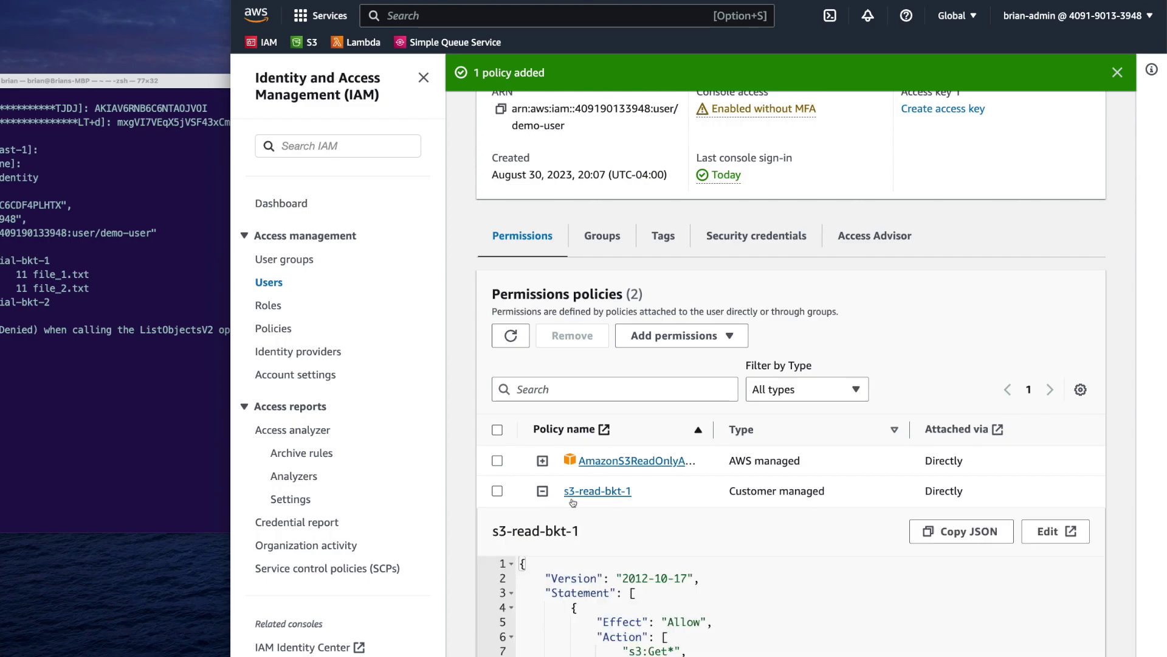
scroll(856, 538, "down", 3)
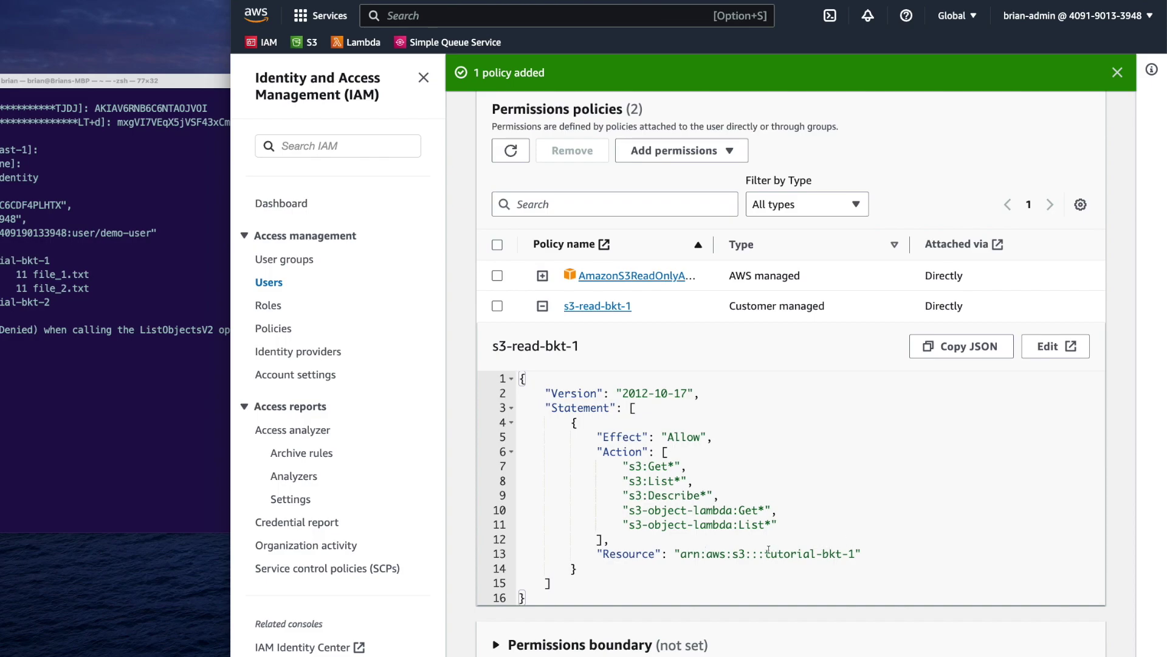
left_click(543, 275)
scroll(585, 330, "down", 1)
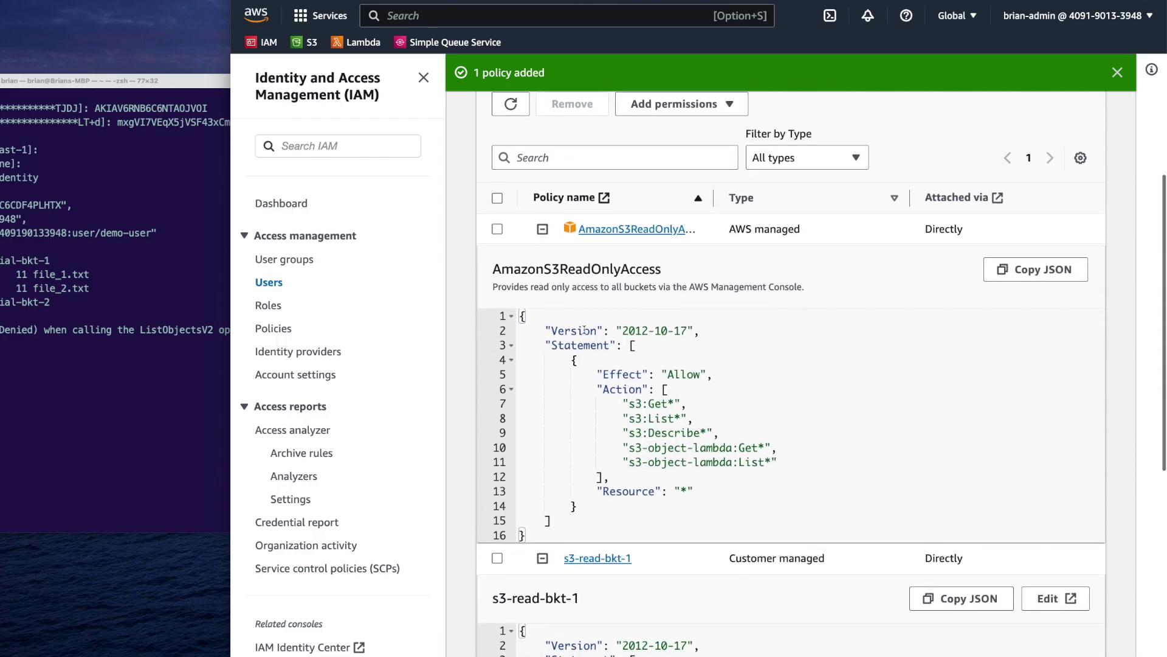
scroll(682, 423, "down", 1)
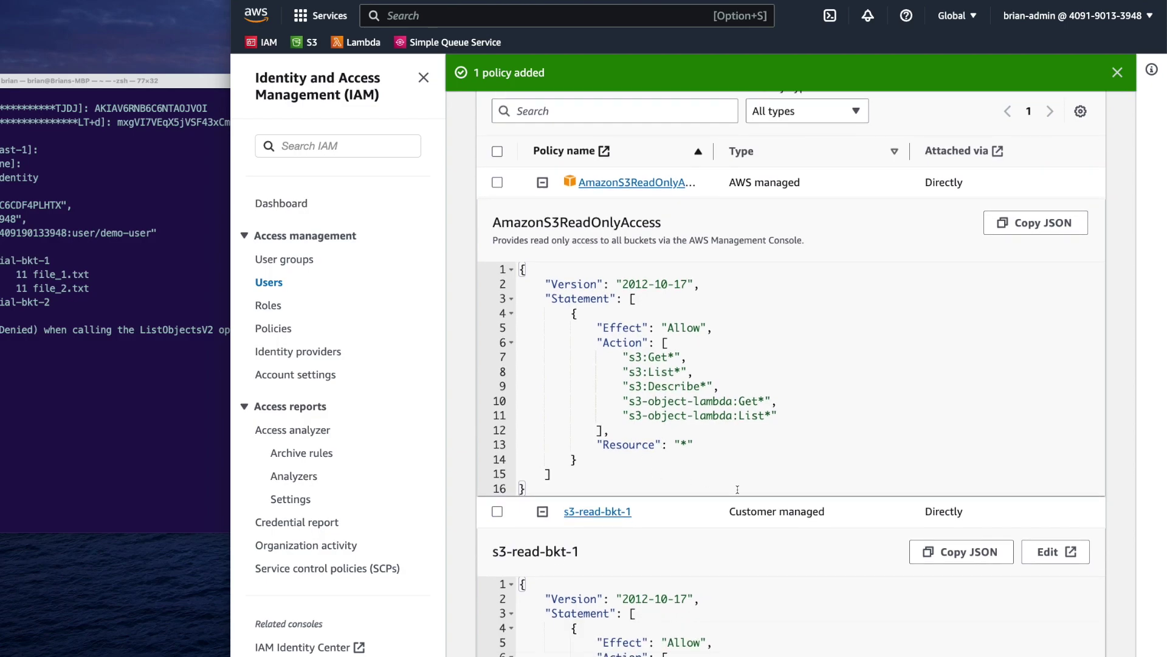
Rerun aws s3 ls s3://tutorial-bkt-2 and confirm file_1.txt and file_2.txt are listed
left_click(180, 429)
key("Up")
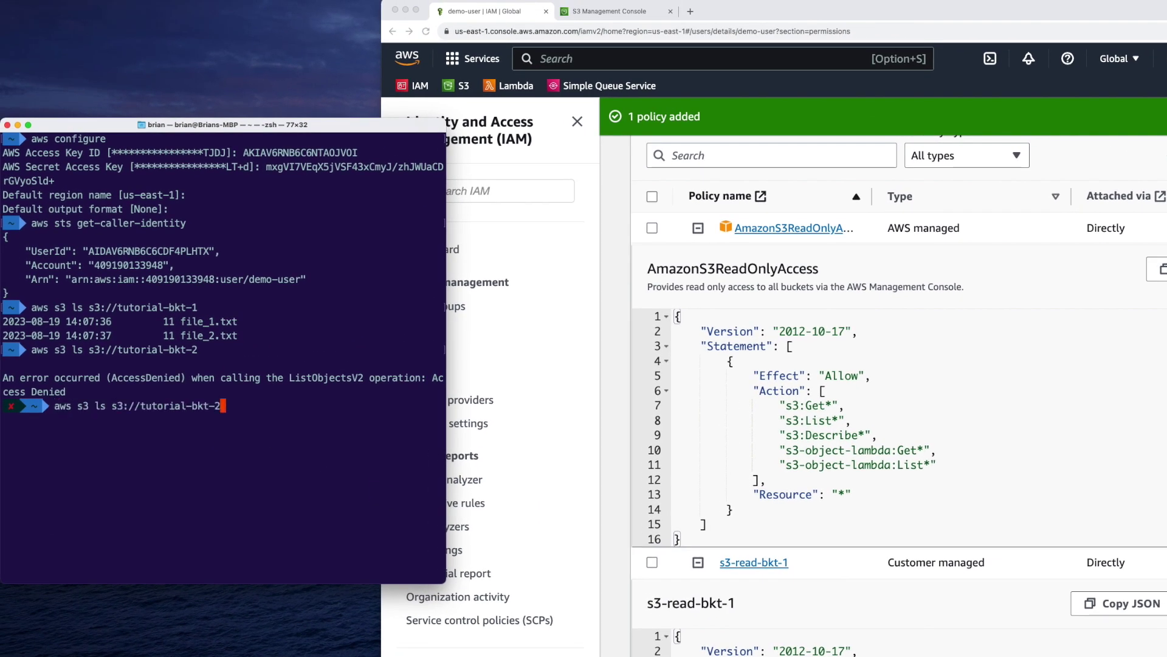
key("Return")
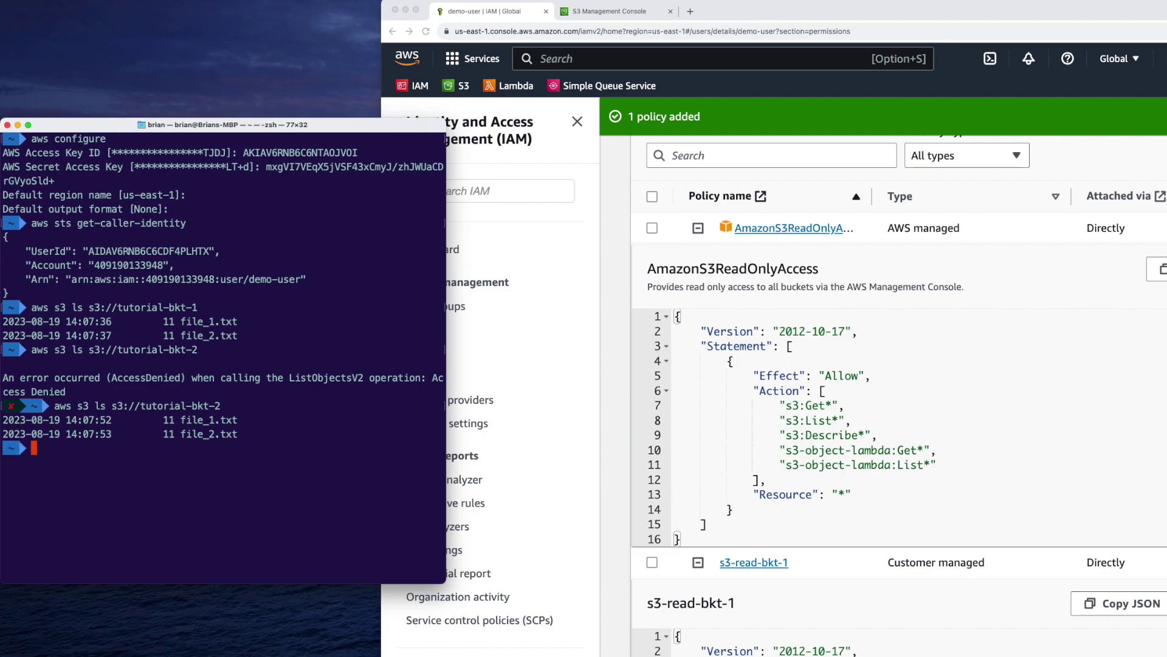
left_click_drag(236, 434, 55, 419)
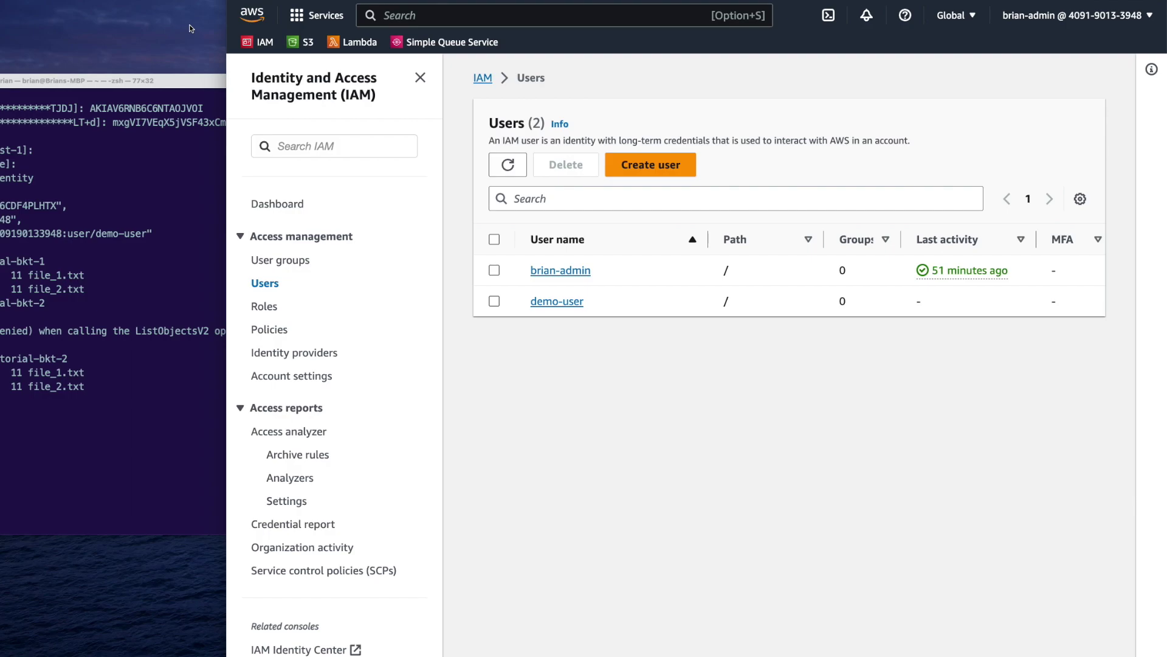
Start a new IAM user group and enter the name audit
left_click(293, 261)
left_click(420, 78)
left_click(1013, 129)
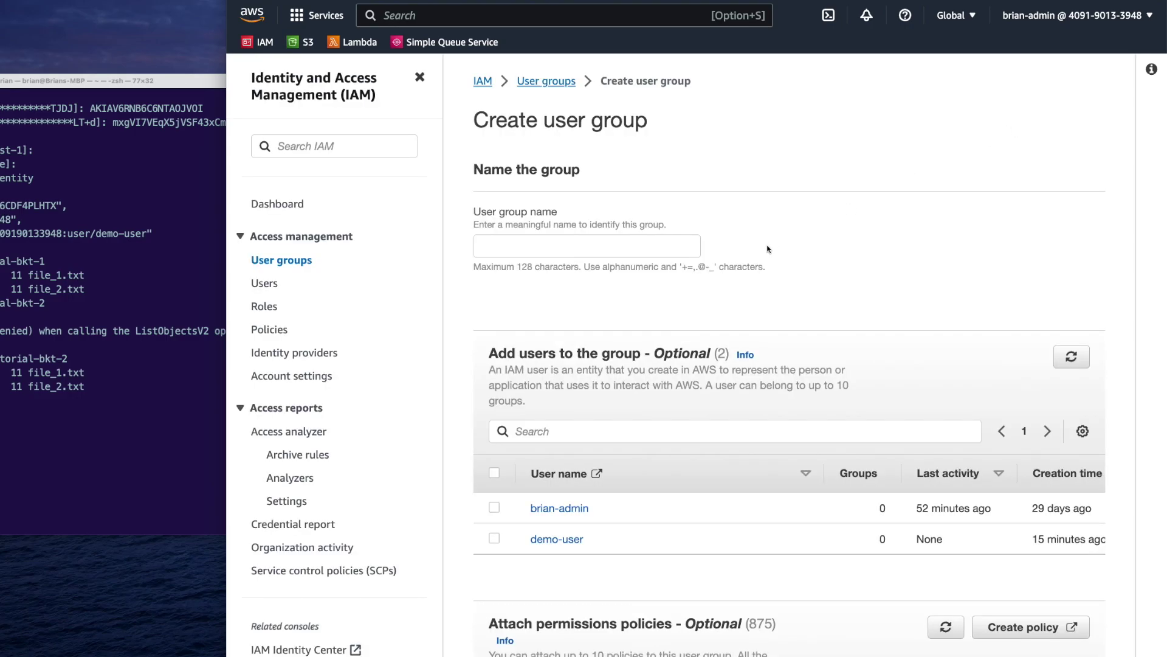
left_click(688, 250)
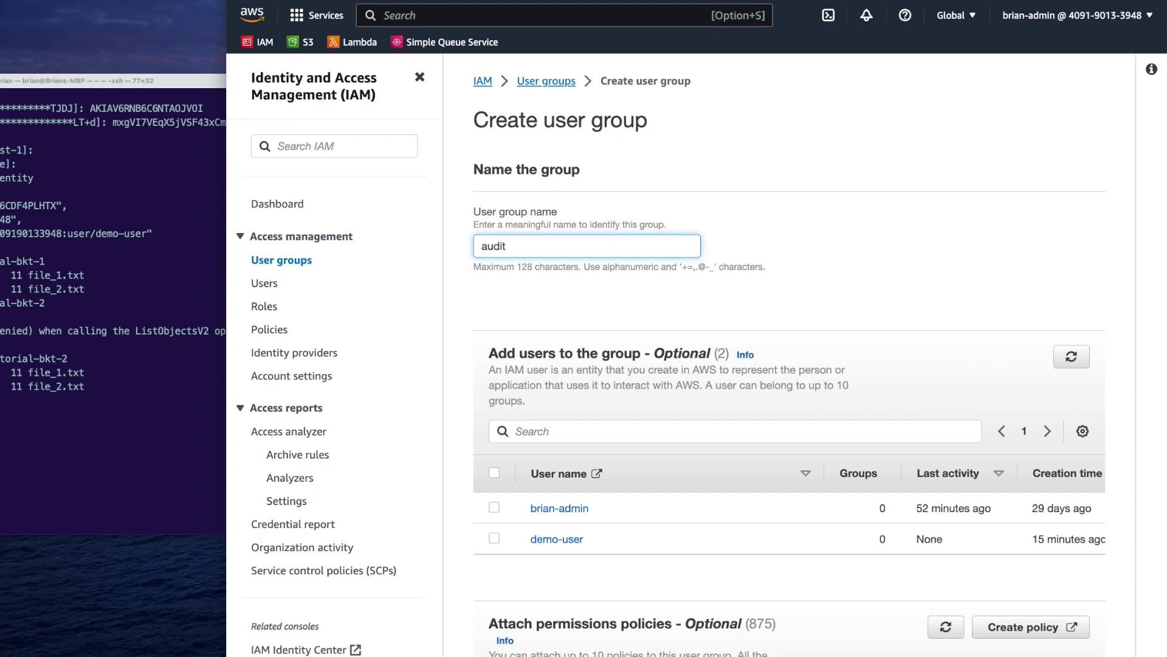
Filter policies by 'audit', review the SecurityAudit JSON, and tick SecurityAudit
scroll(717, 307, "down", 7)
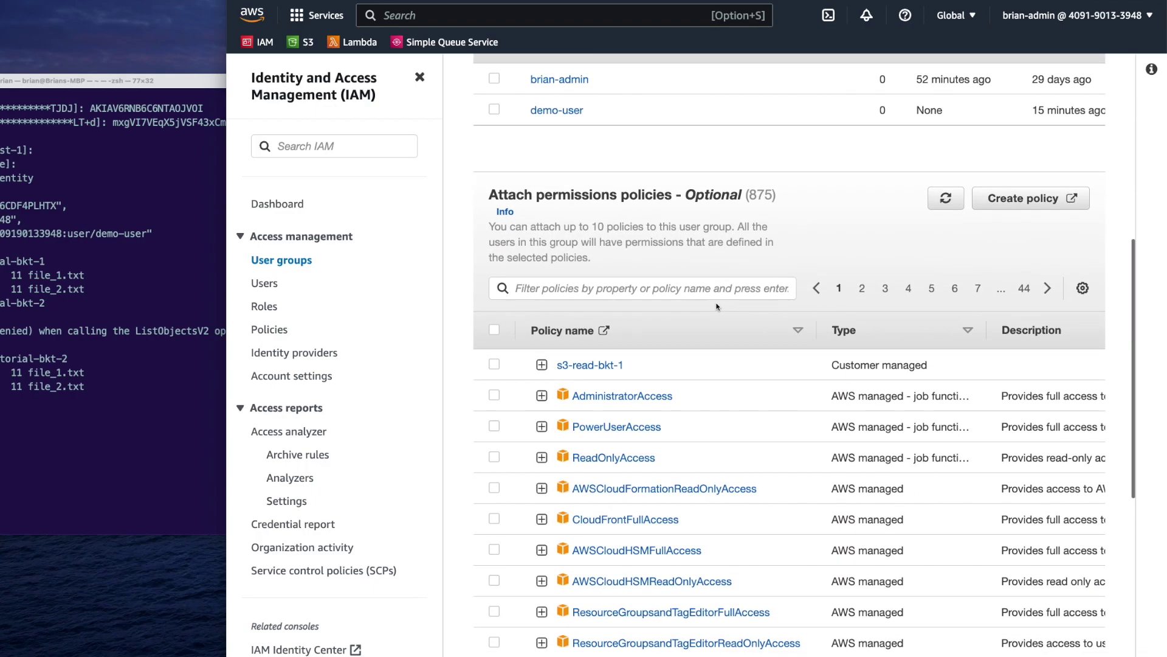
left_click(661, 290)
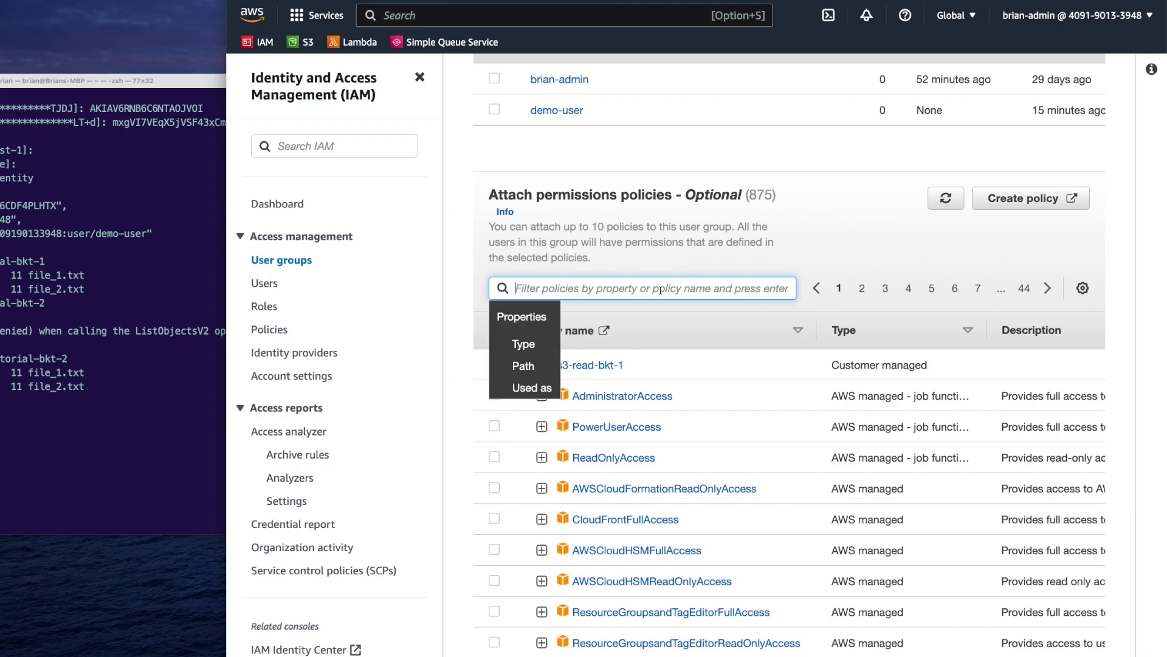
type("audit")
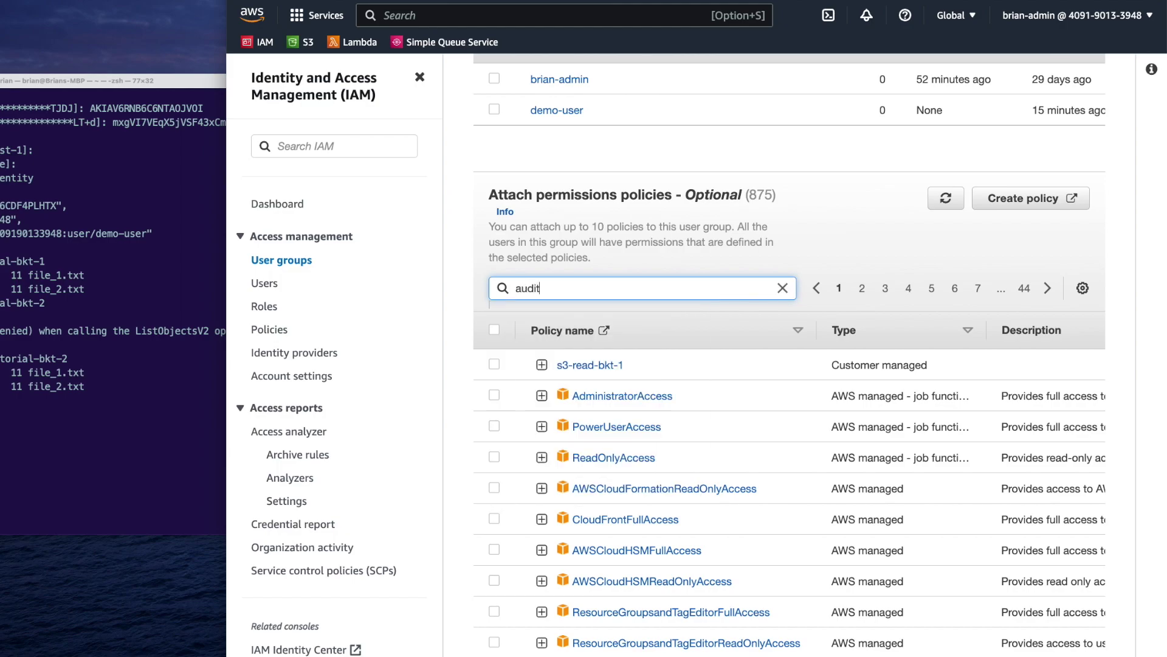
key("Return")
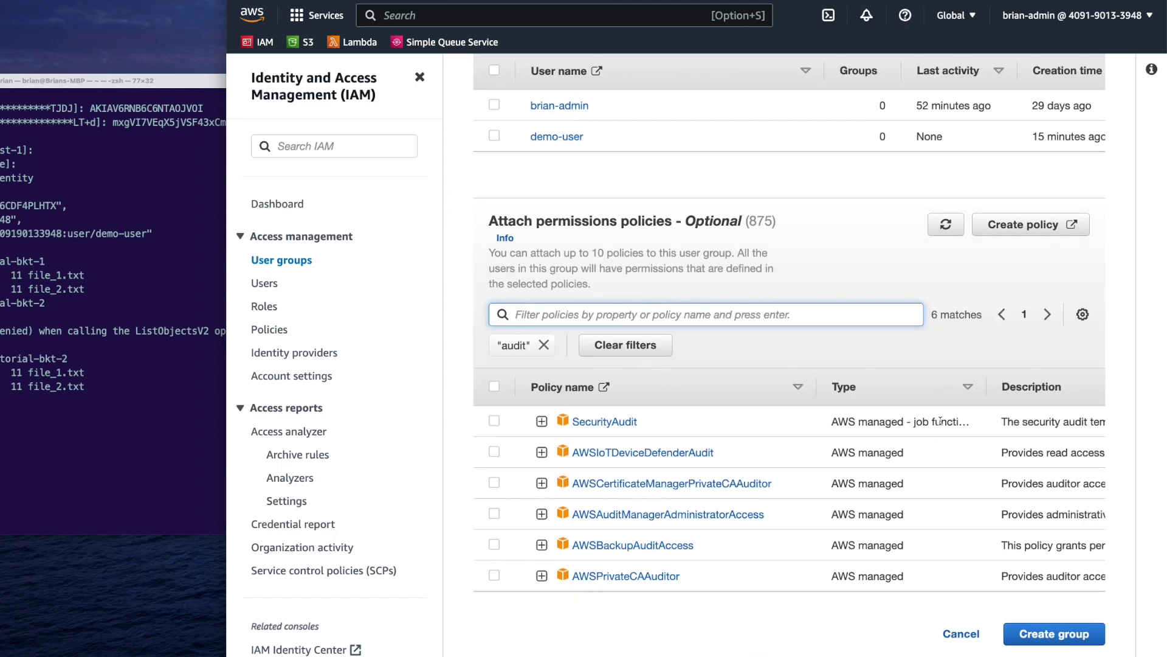
left_click(542, 421)
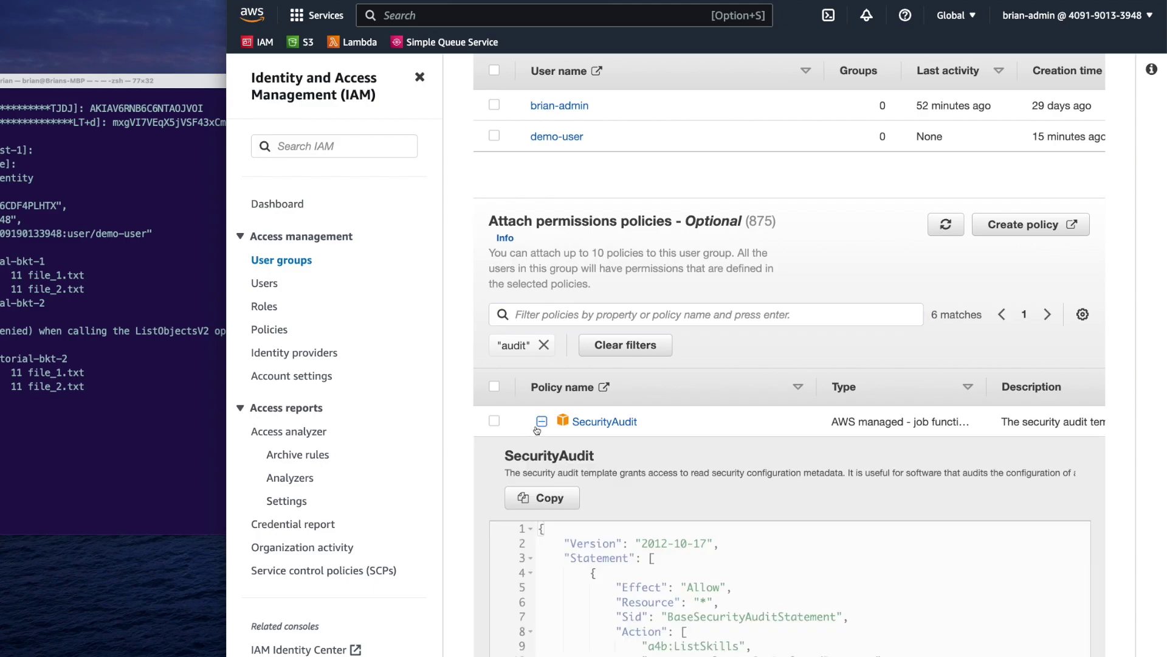
scroll(546, 448, "down", 3)
scroll(546, 448, "down", 5)
scroll(523, 426, "up", 6)
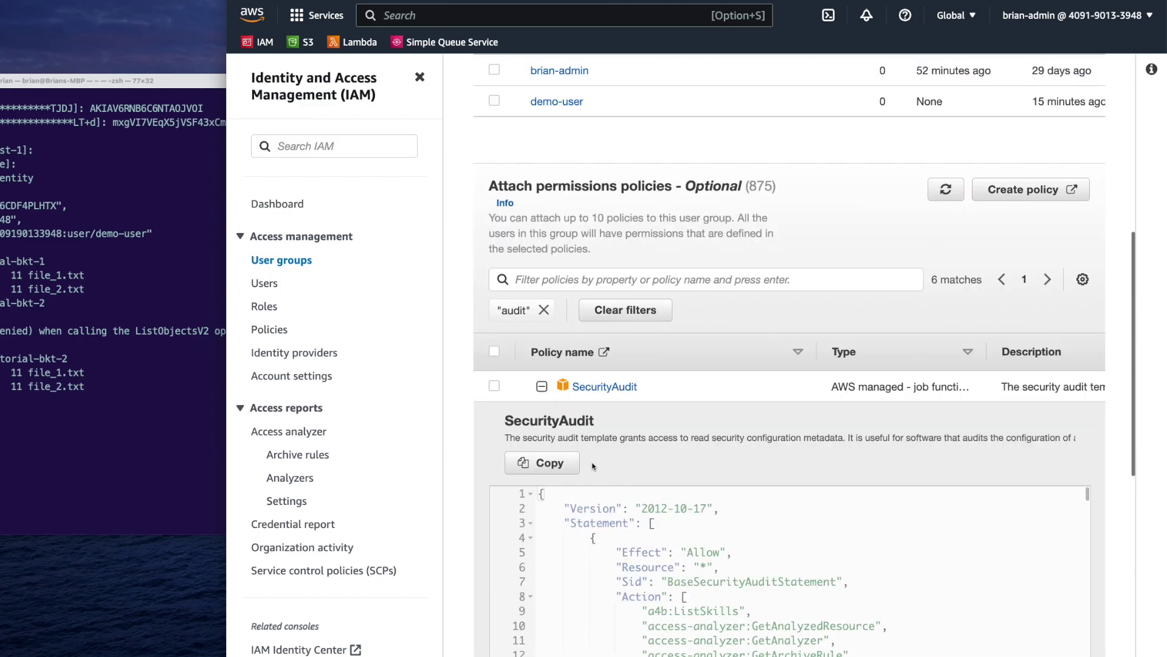
left_click(494, 385)
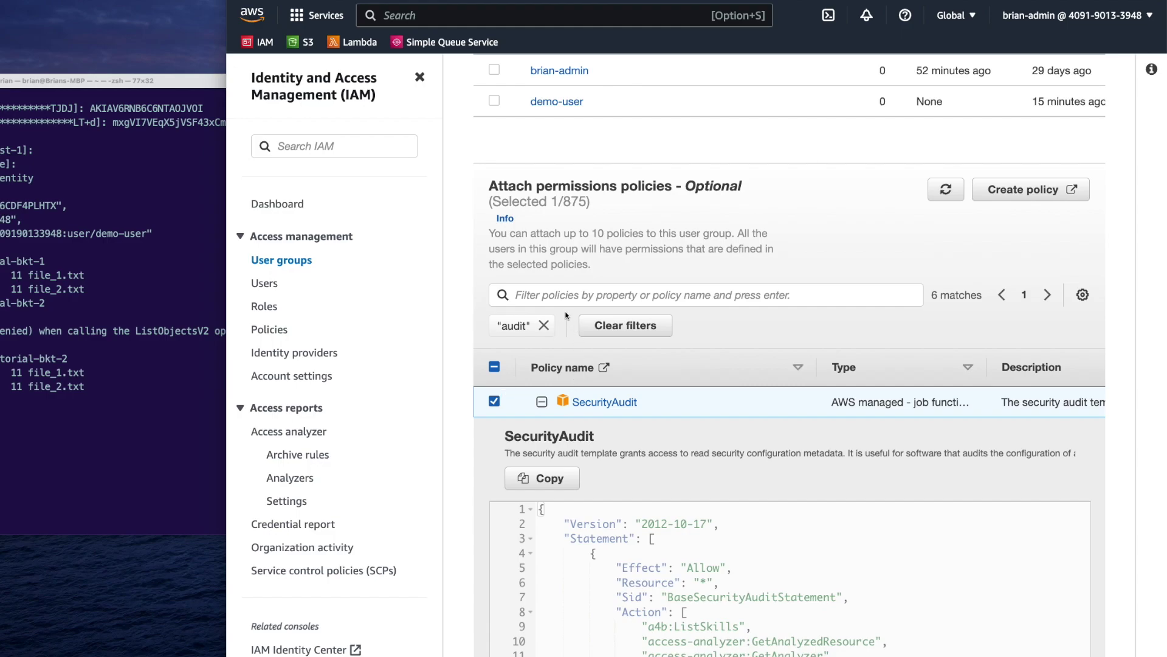
Filter policies by 'billing', tick and review the Billing policy, and create the audit group
left_click(544, 326)
left_click(547, 296)
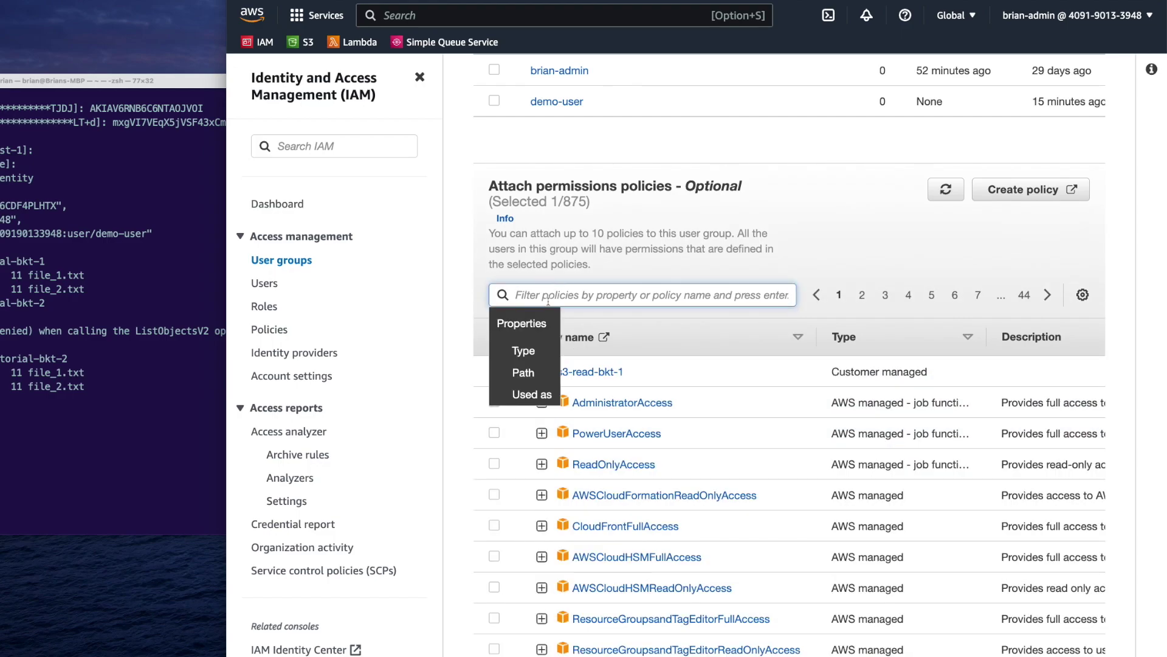
type("billing")
key("Return")
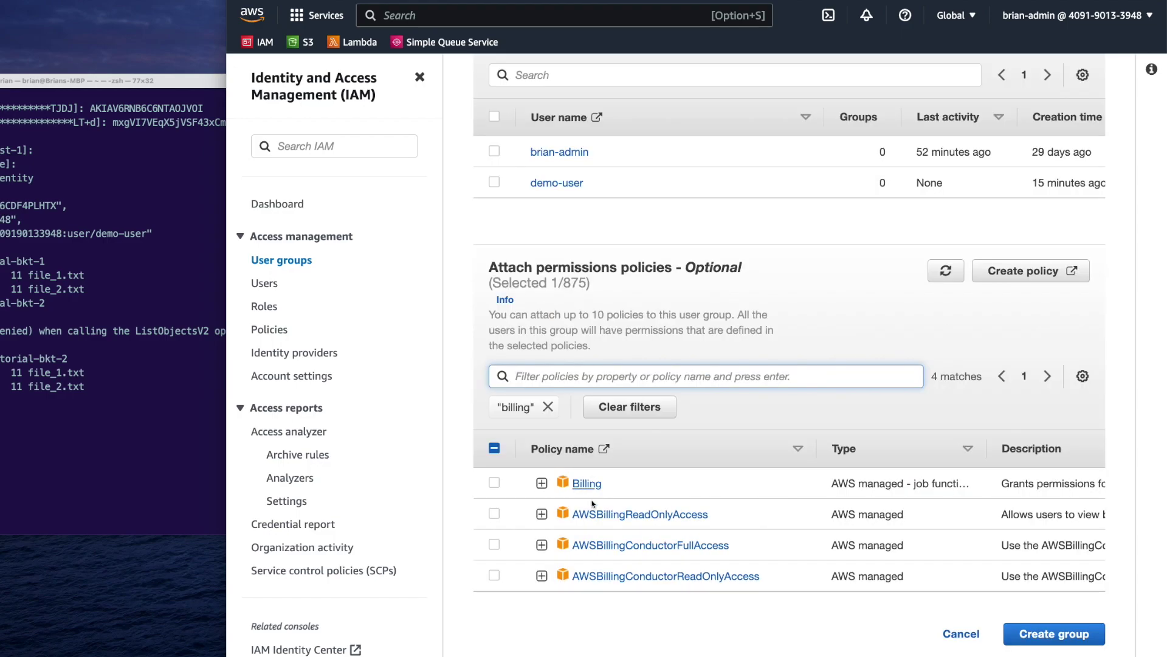
left_click(495, 482)
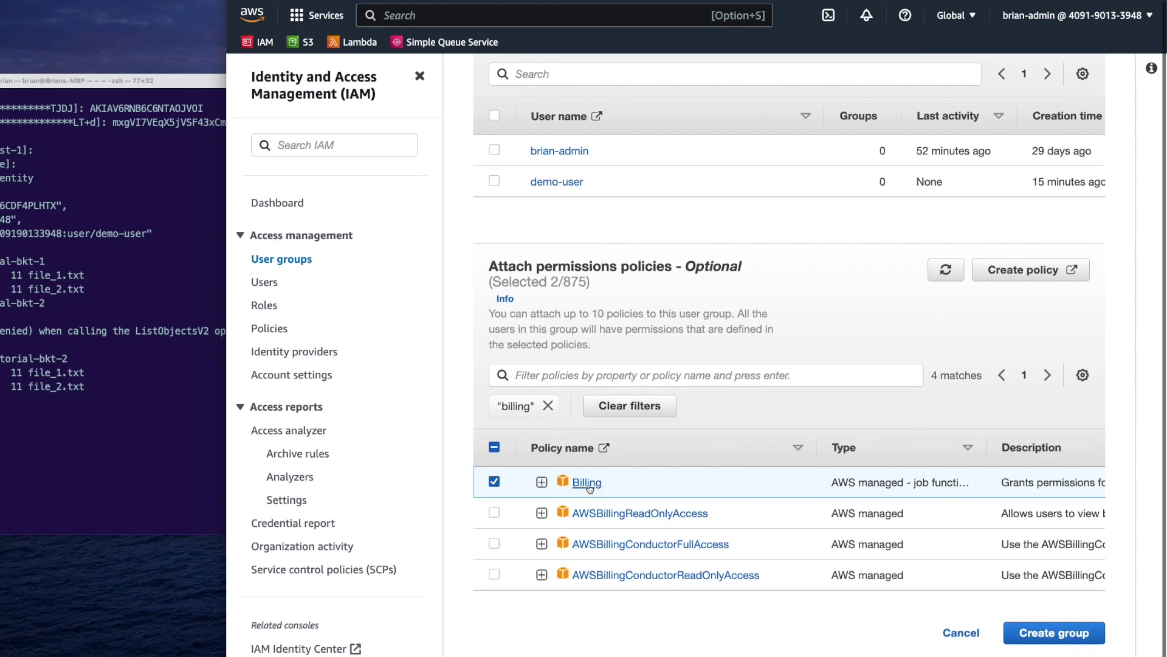
left_click(542, 482)
scroll(632, 486, "down", 6)
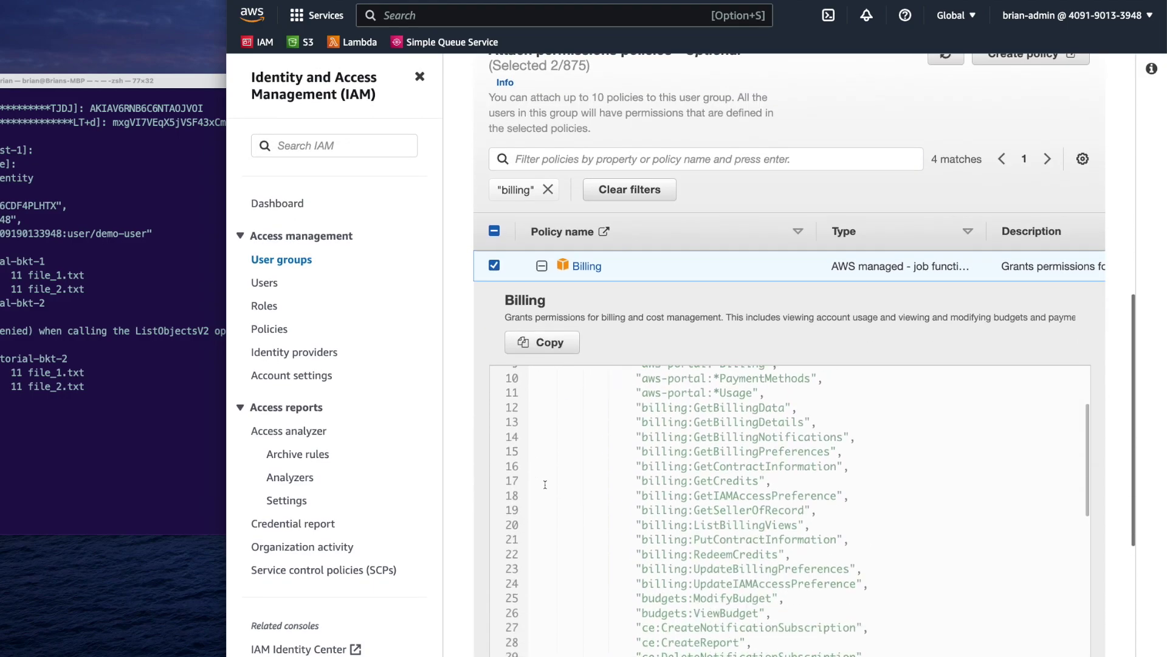
scroll(632, 486, "down", 3)
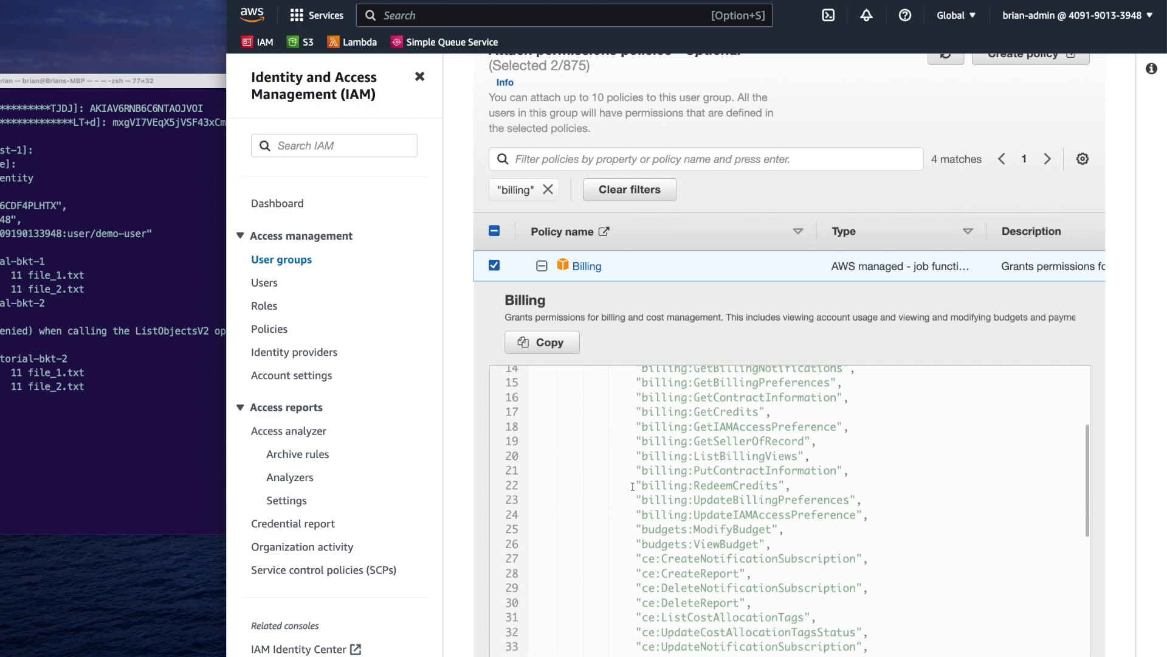
scroll(632, 486, "up", 2)
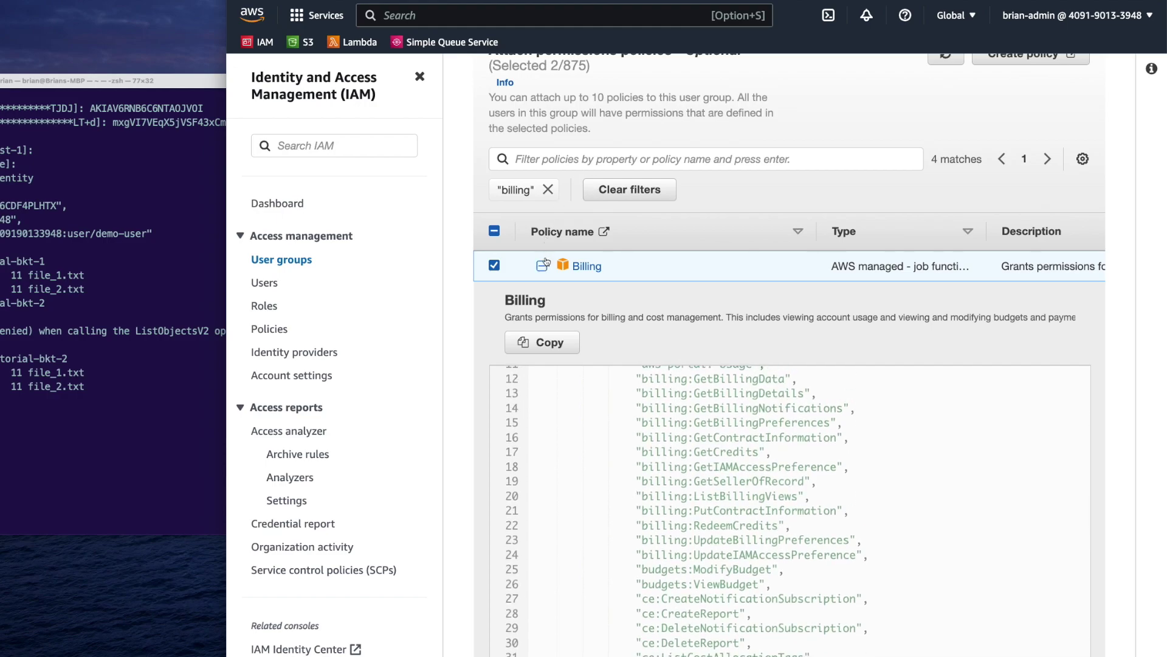
left_click(541, 266)
left_click(1055, 633)
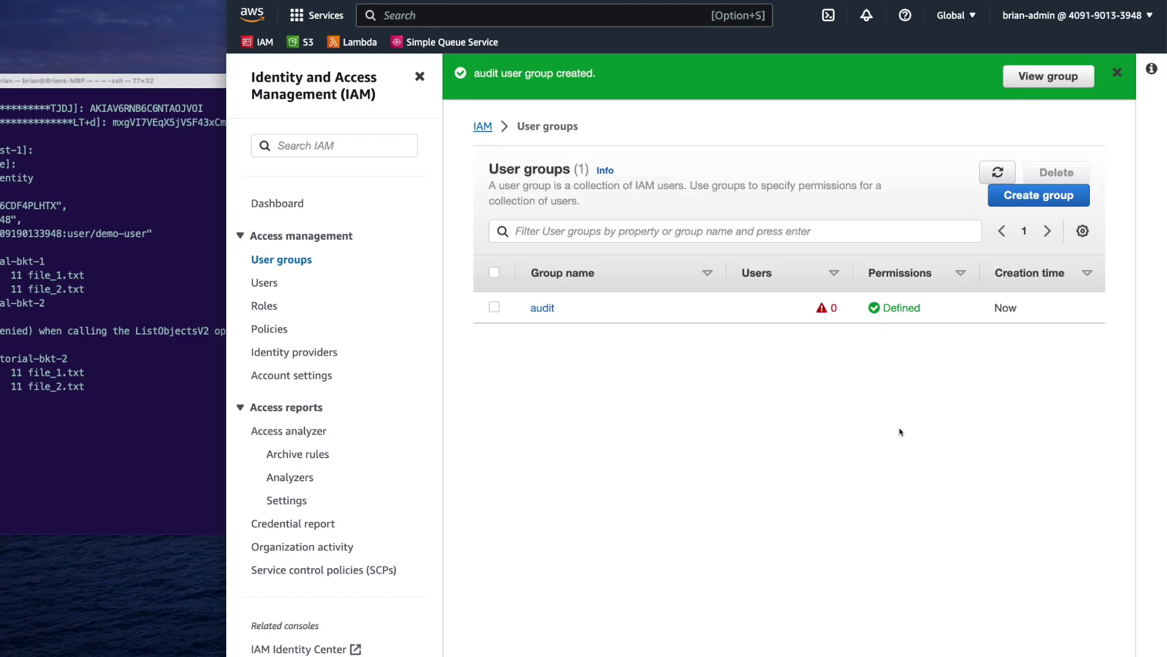
Open the audit group, review its policies, and add demo-user to its Users
left_click(542, 308)
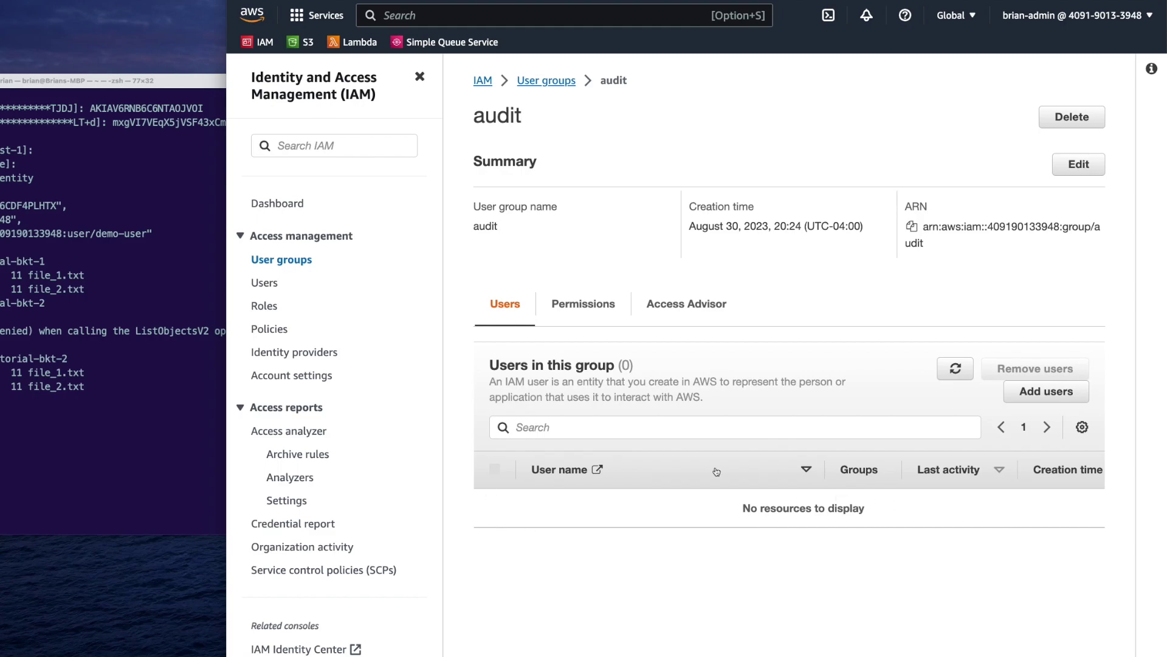
left_click(600, 313)
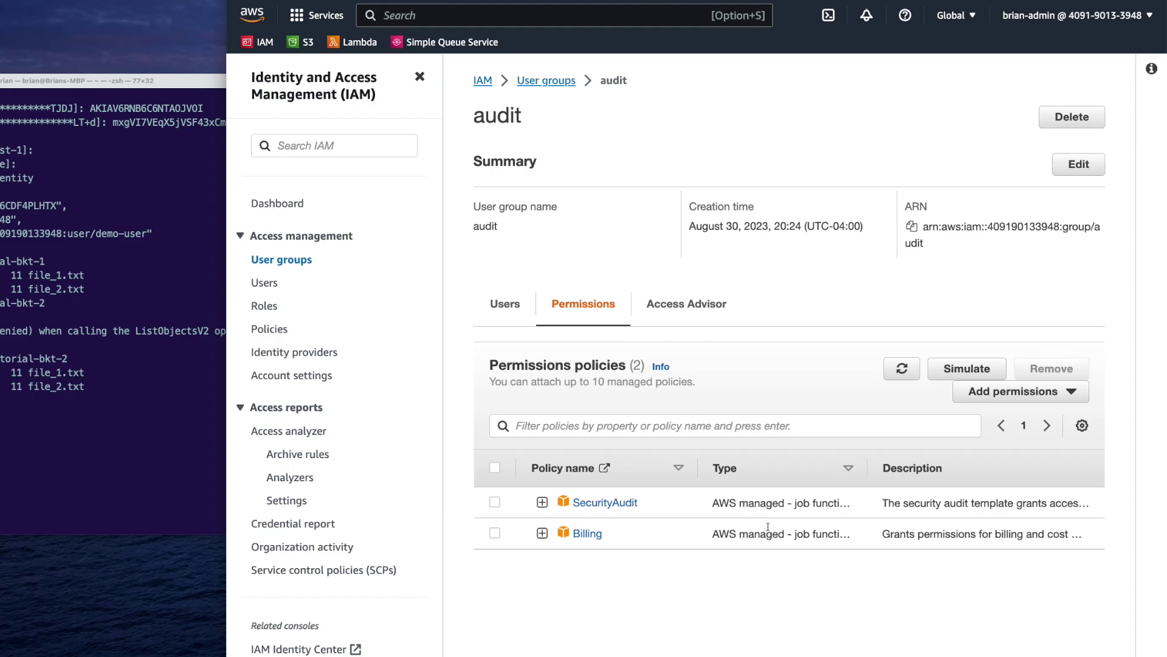
left_click(505, 306)
left_click(1046, 392)
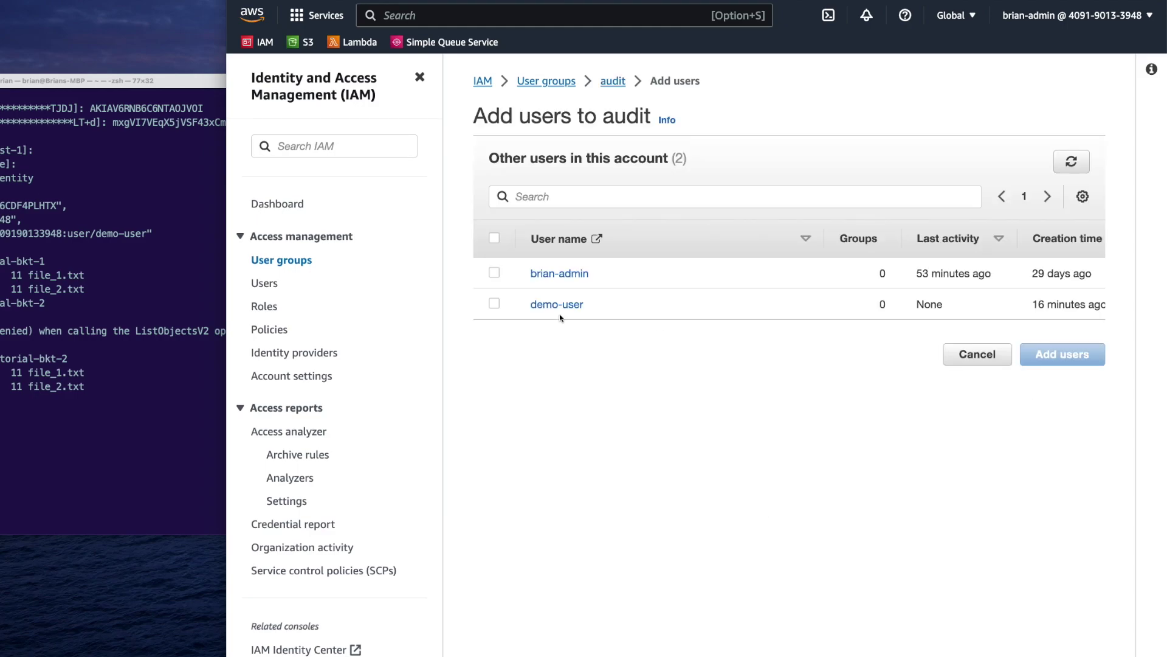
left_click(494, 303)
left_click(1051, 354)
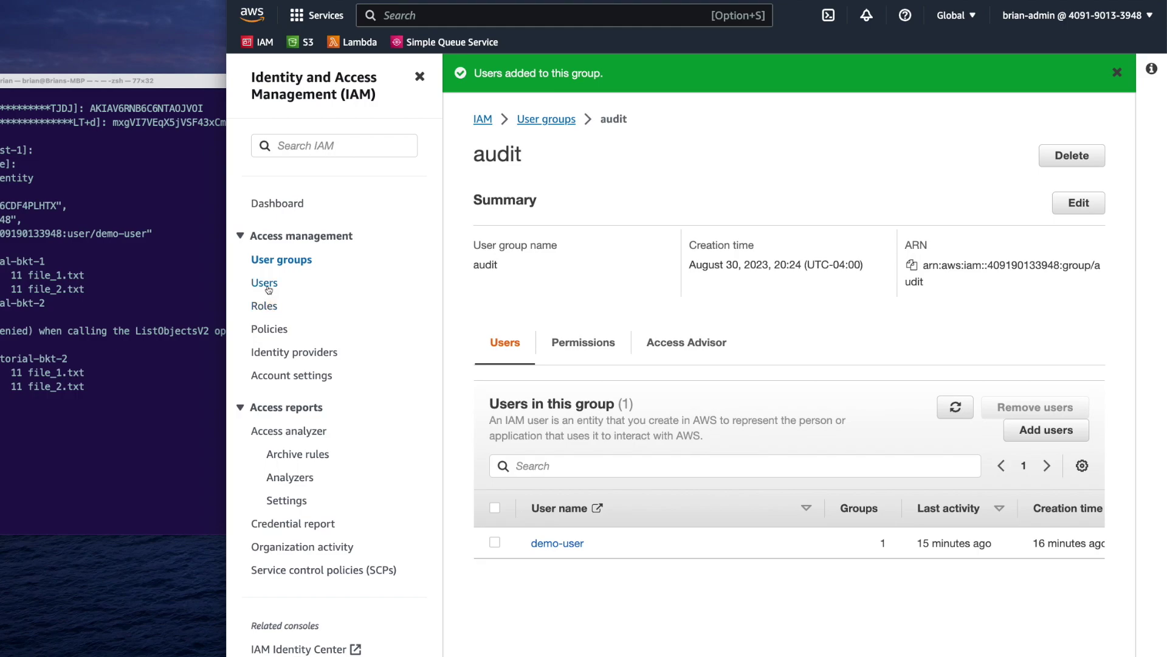
Open demo-user and check its permissions now include SecurityAudit and Billing via the audit group
left_click(269, 289)
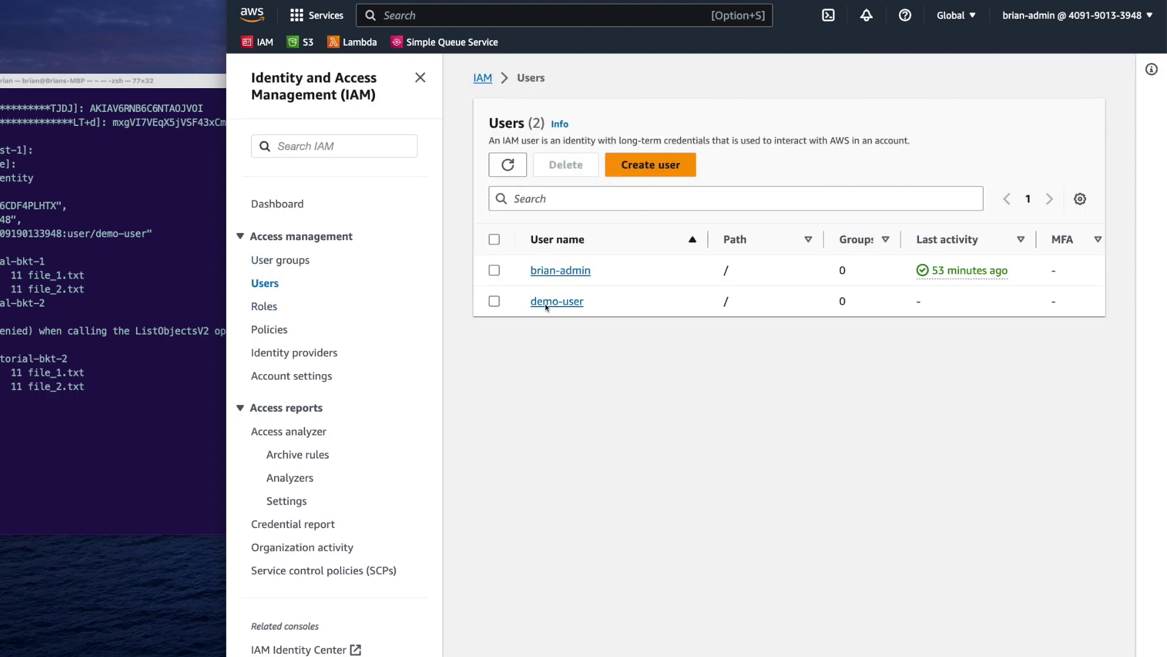
left_click(571, 304)
scroll(587, 367, "down", 3)
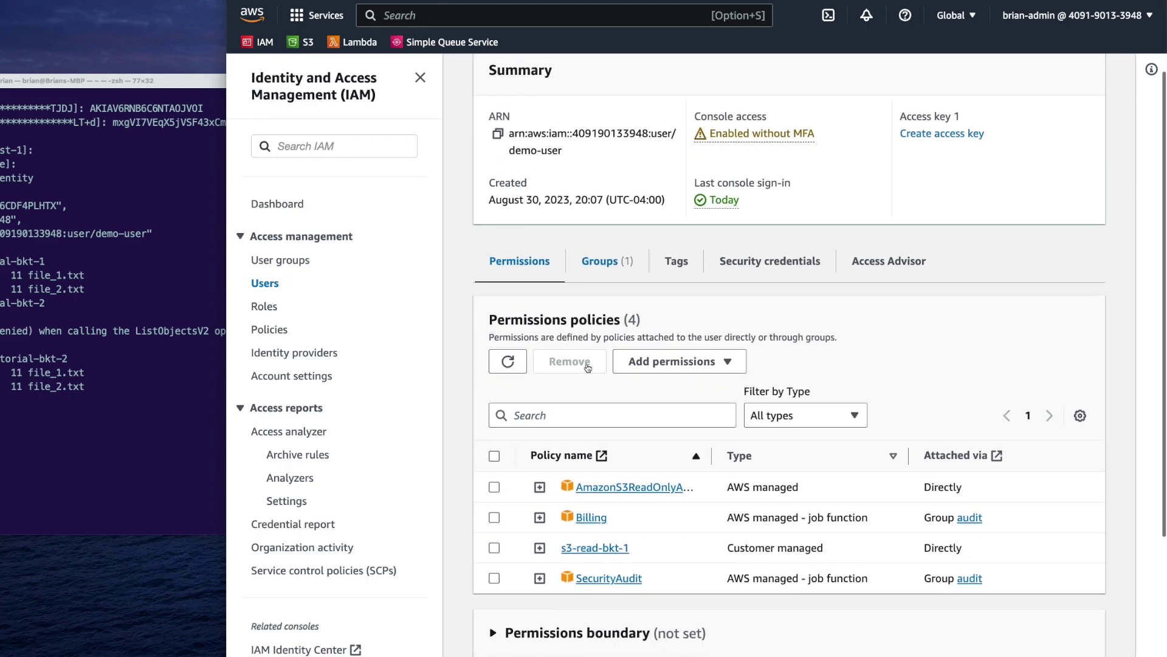
scroll(587, 367, "down", 3)
left_click(420, 77)
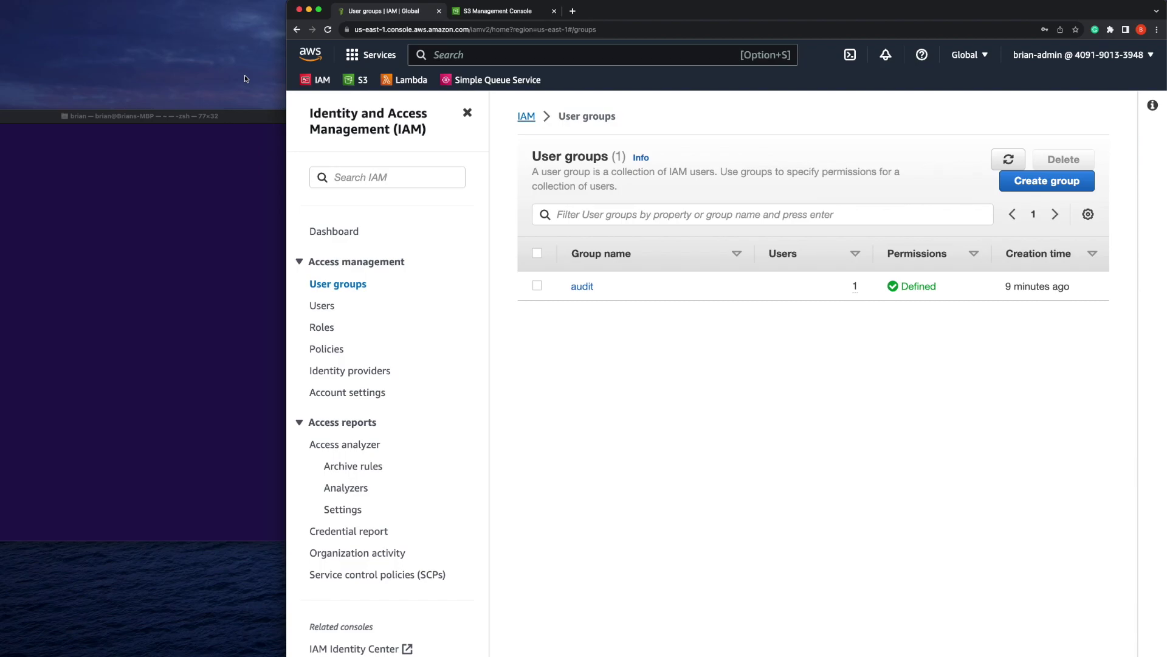
From the Roles list, start a new role trusted by this AWS account and reach Add permissions
left_click(329, 331)
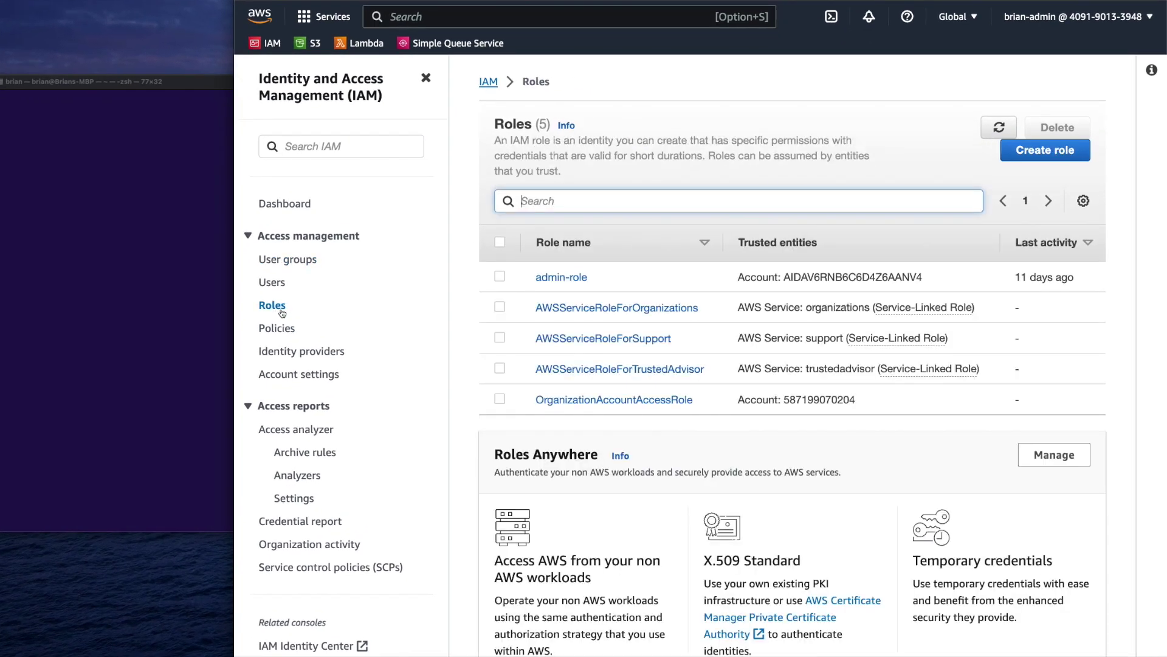
left_click(1037, 157)
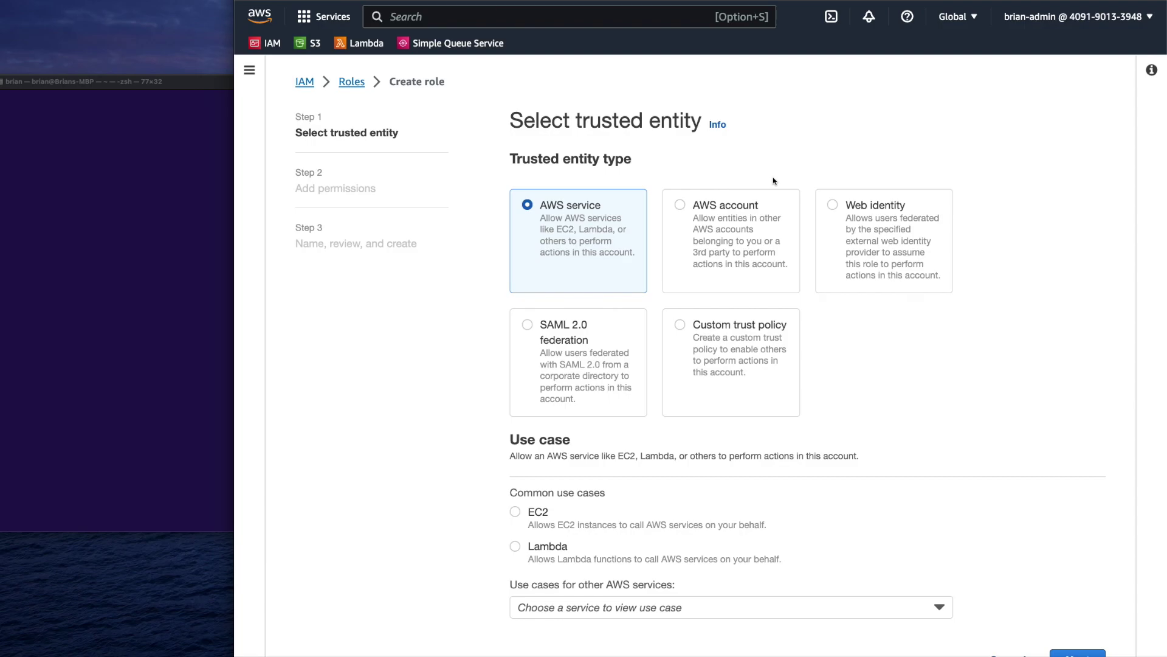
left_click(698, 228)
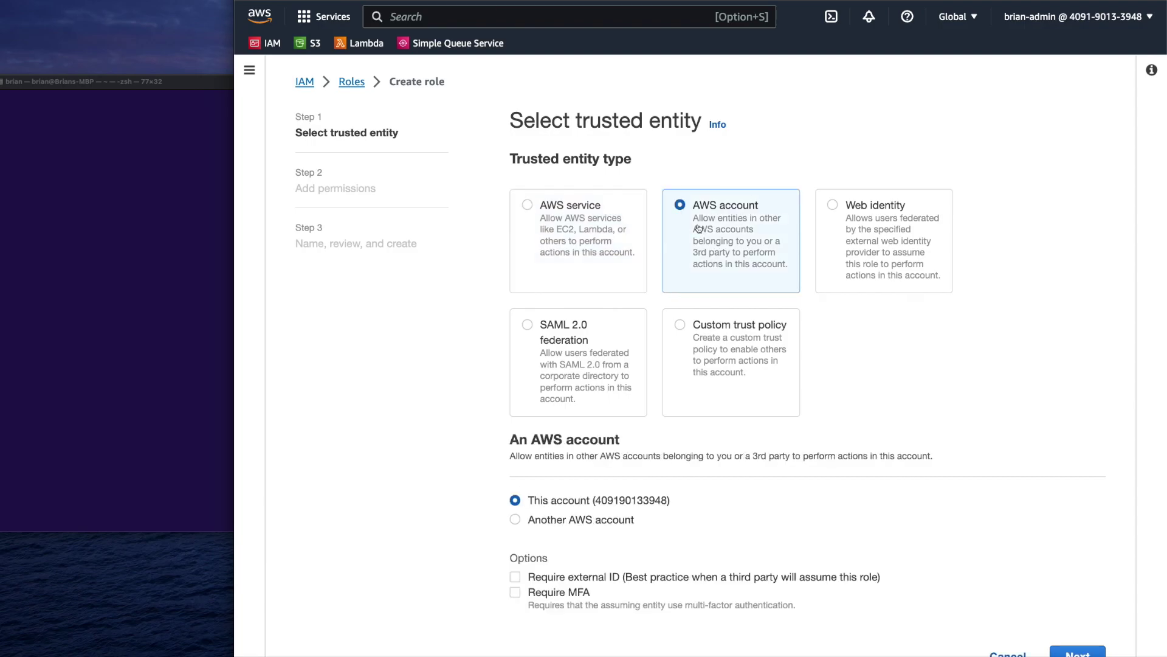
scroll(699, 229, "down", 1)
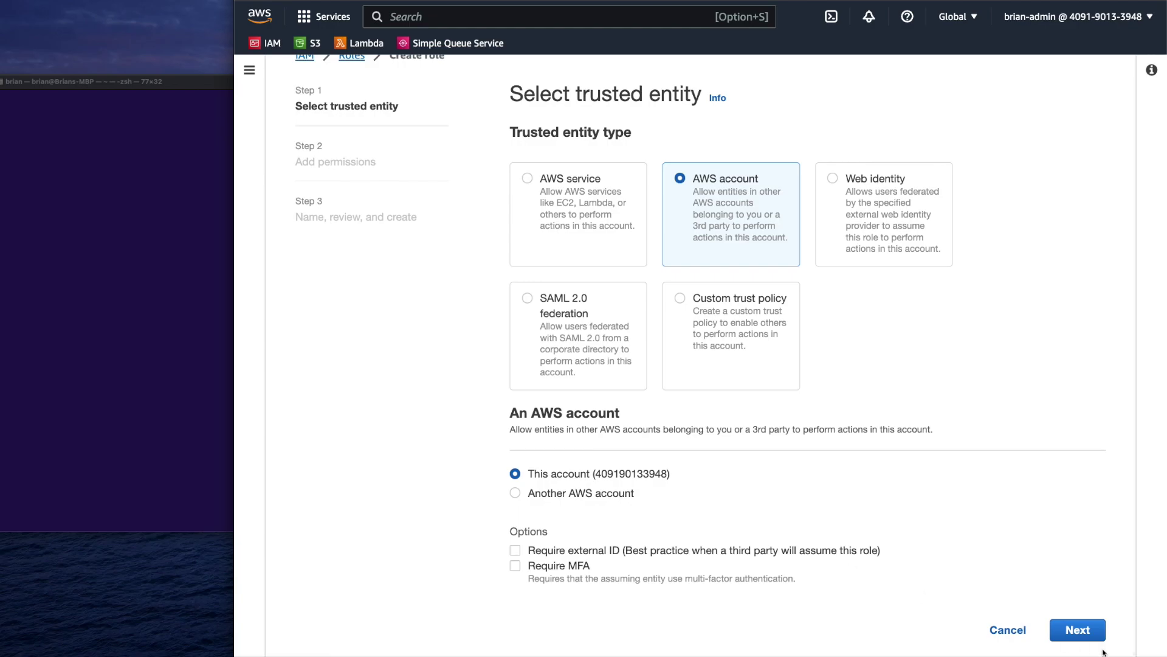
left_click(1078, 630)
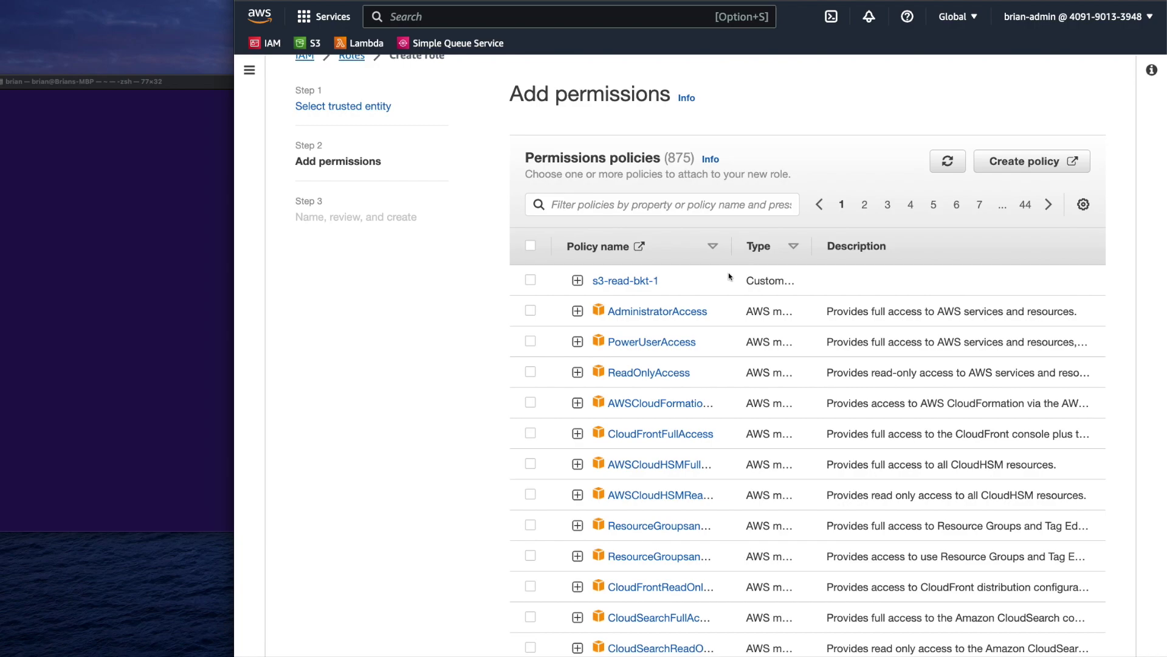
Filter policies by 's3' and attach AmazonS3ReadOnlyAccess to the new role
left_click(673, 205)
type("s3")
key("Return")
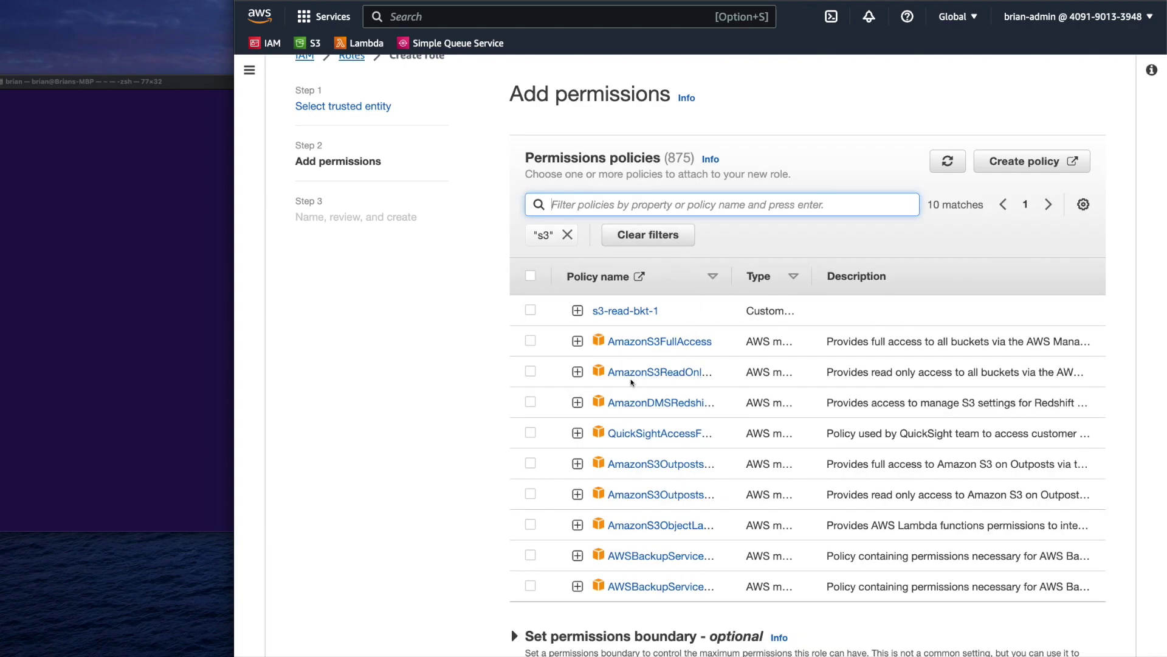
left_click(530, 372)
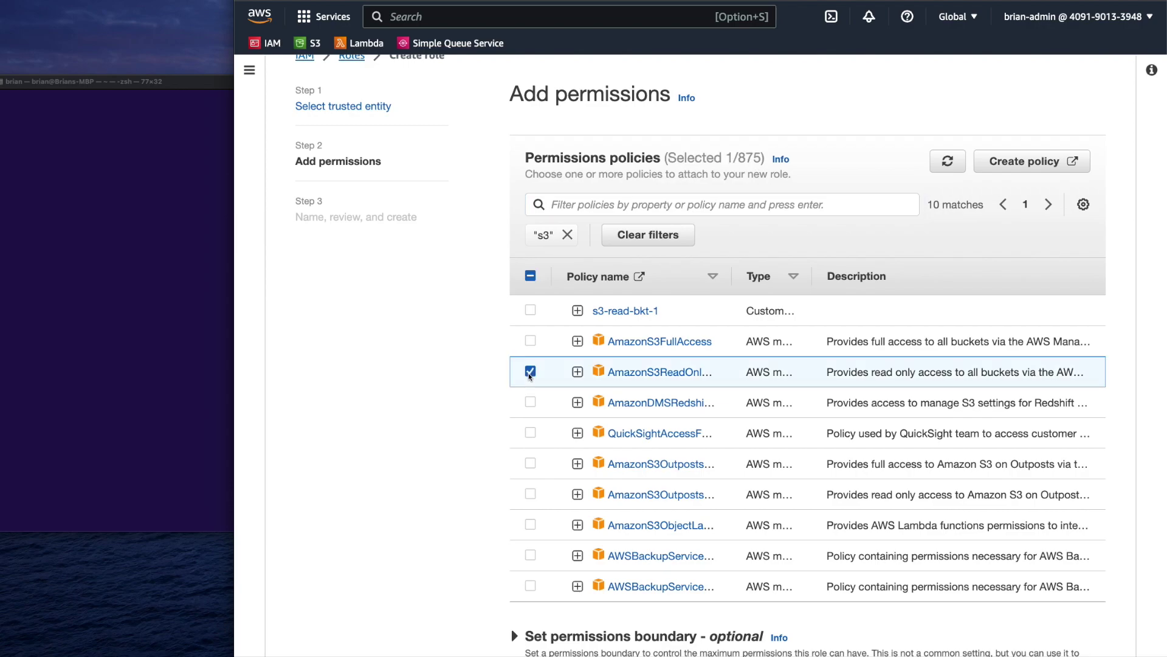
scroll(894, 374, "down", 2)
left_click(1067, 626)
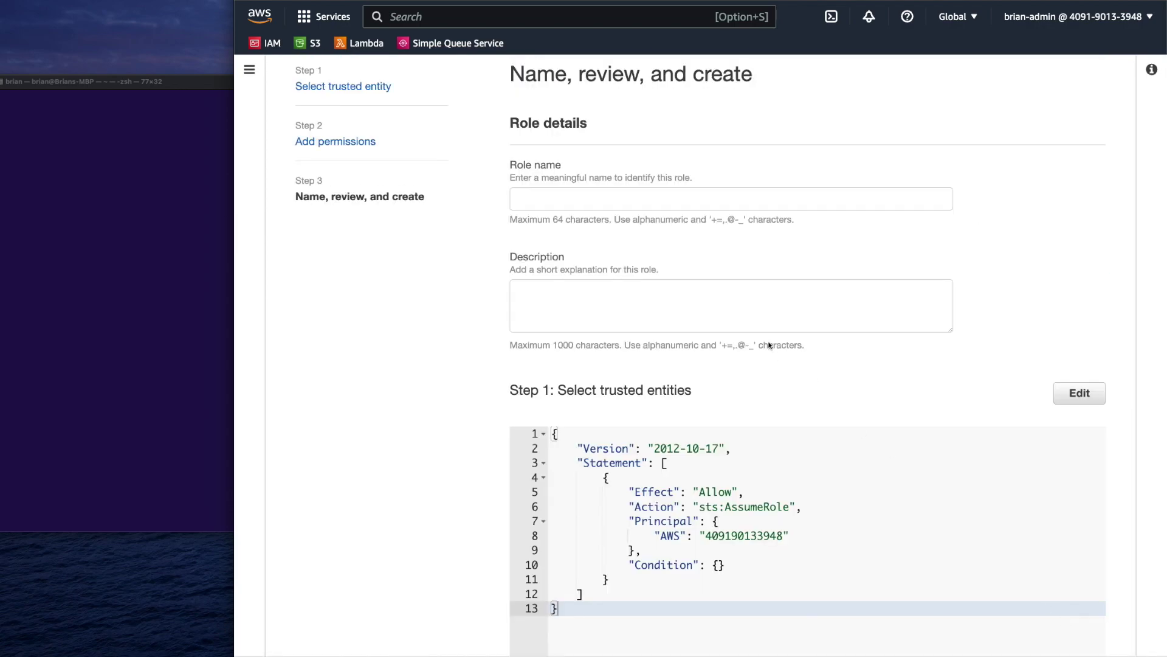
Name the role s3-read-role and review the trust policy's Allow, sts:AssumeRole and account principal
left_click(630, 224)
type("s3-read-role")
scroll(608, 237, "down", 5)
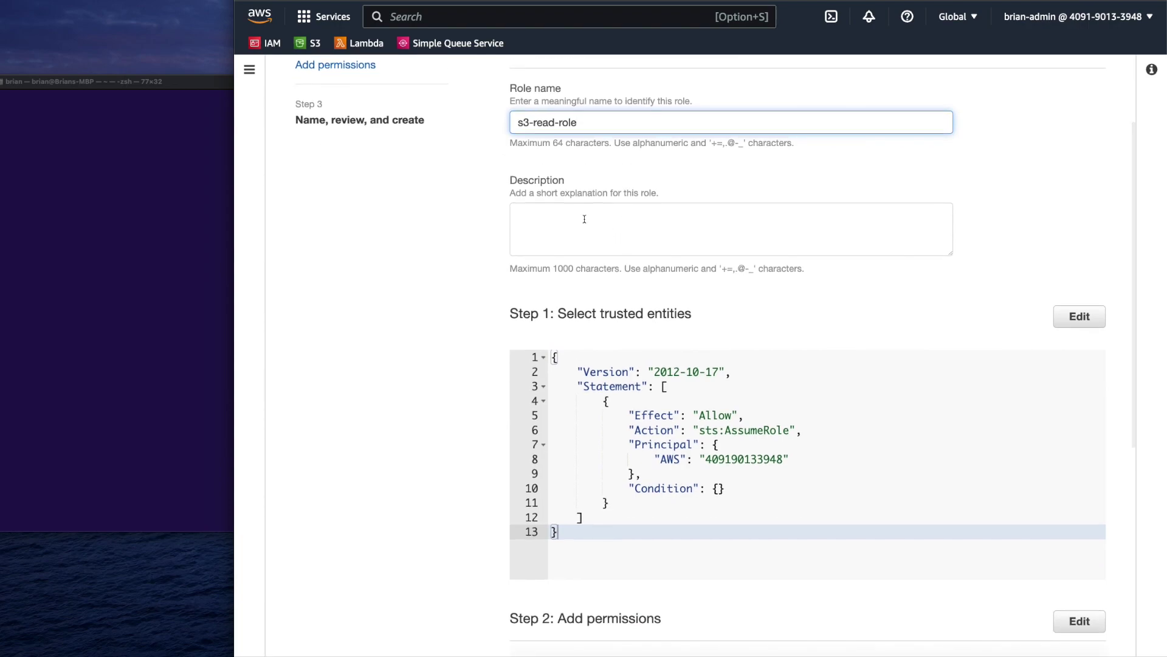
scroll(584, 222, "down", 1)
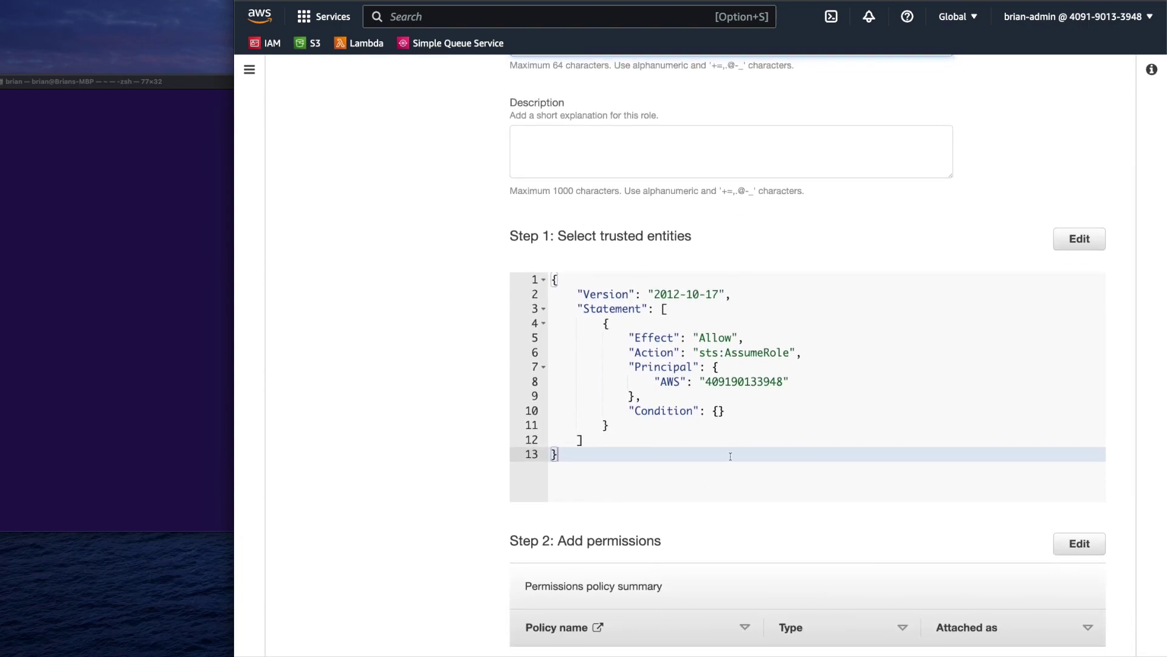
left_click(714, 338)
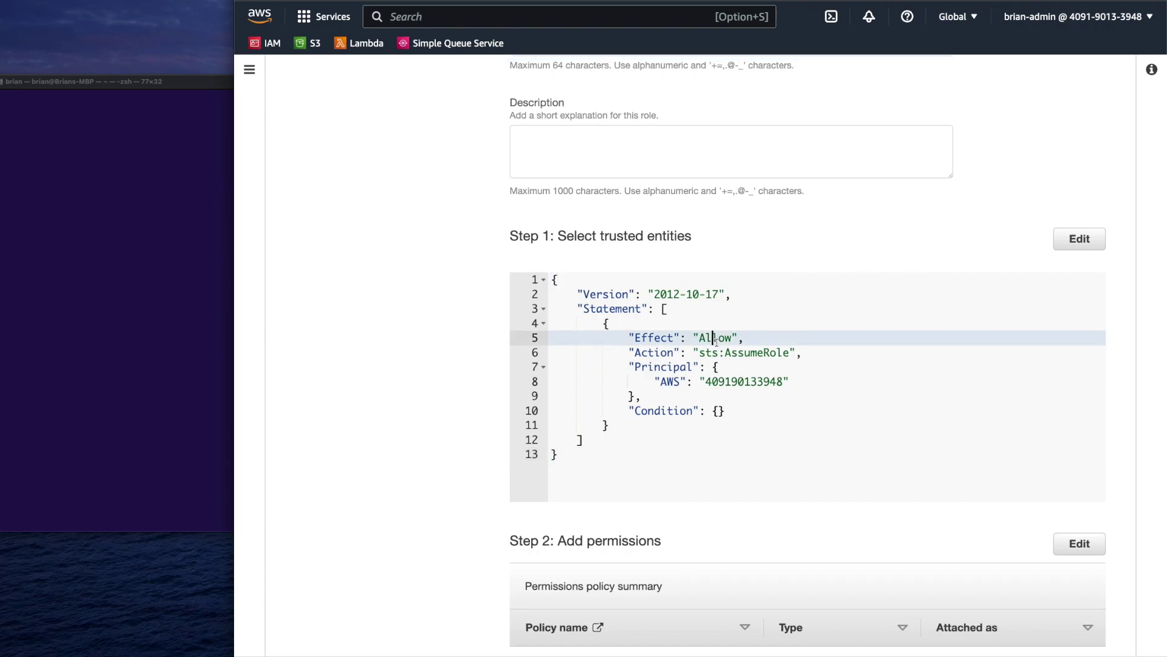
left_click_drag(705, 353, 784, 352)
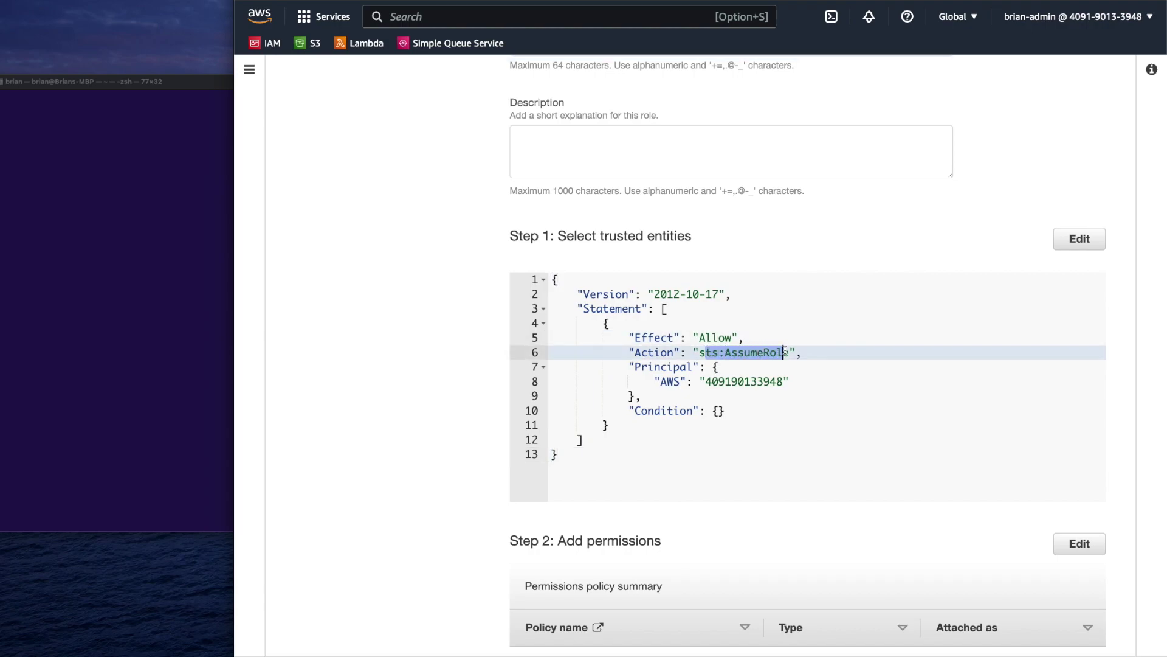
double_click(720, 381)
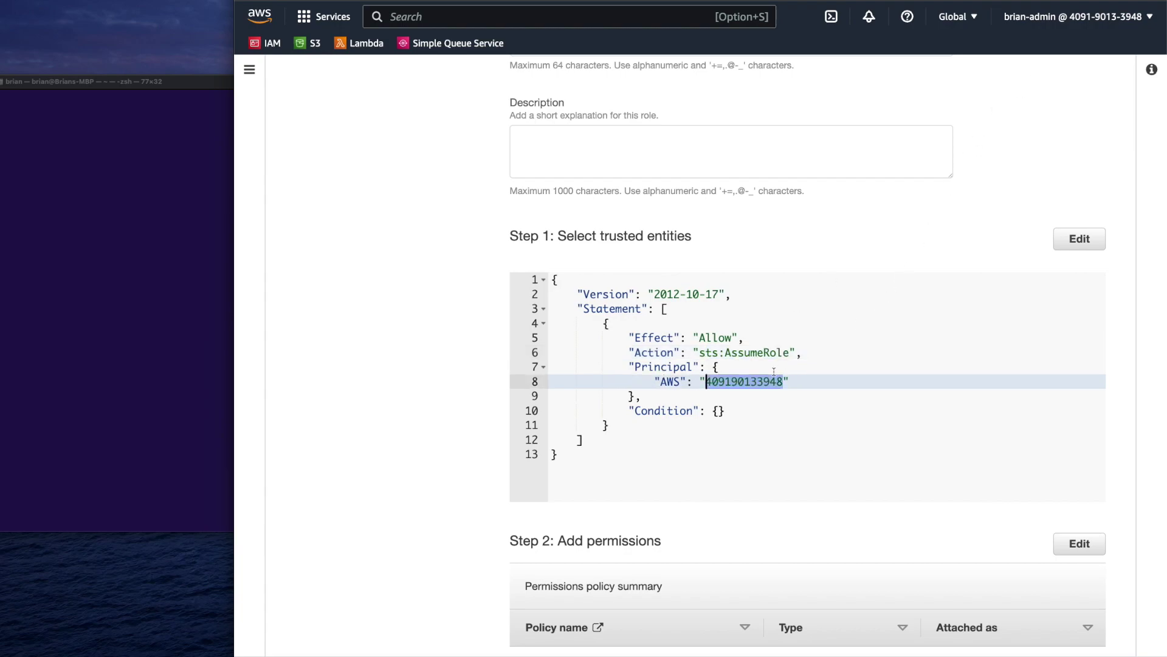
scroll(774, 371, "down", 3)
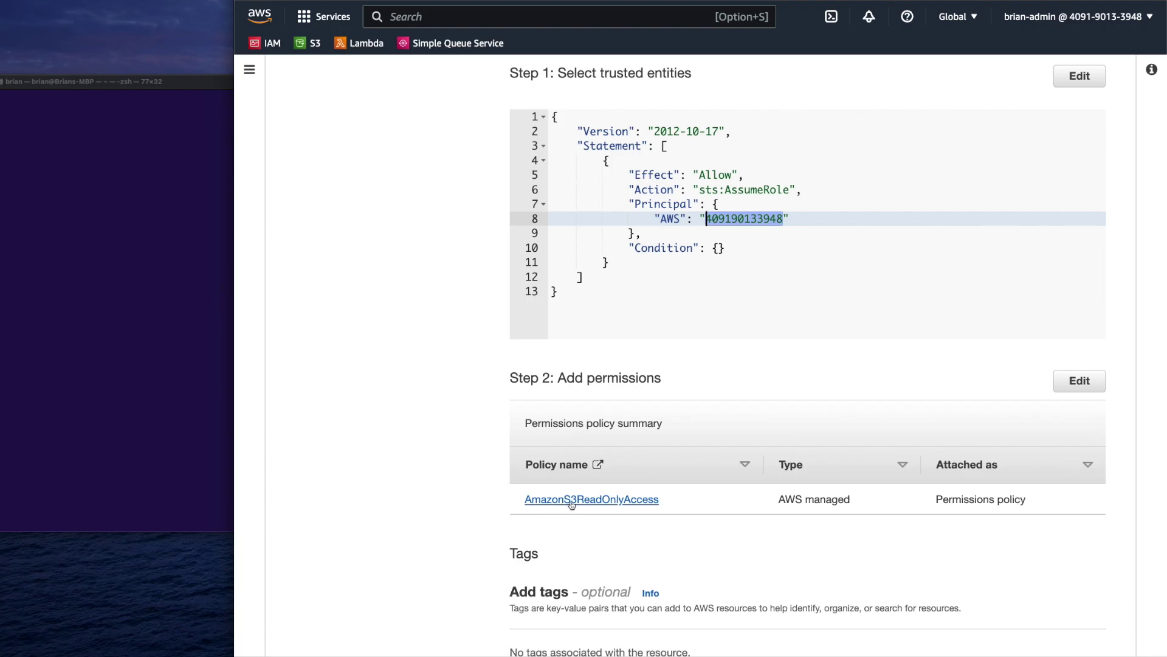
scroll(702, 577, "down", 2)
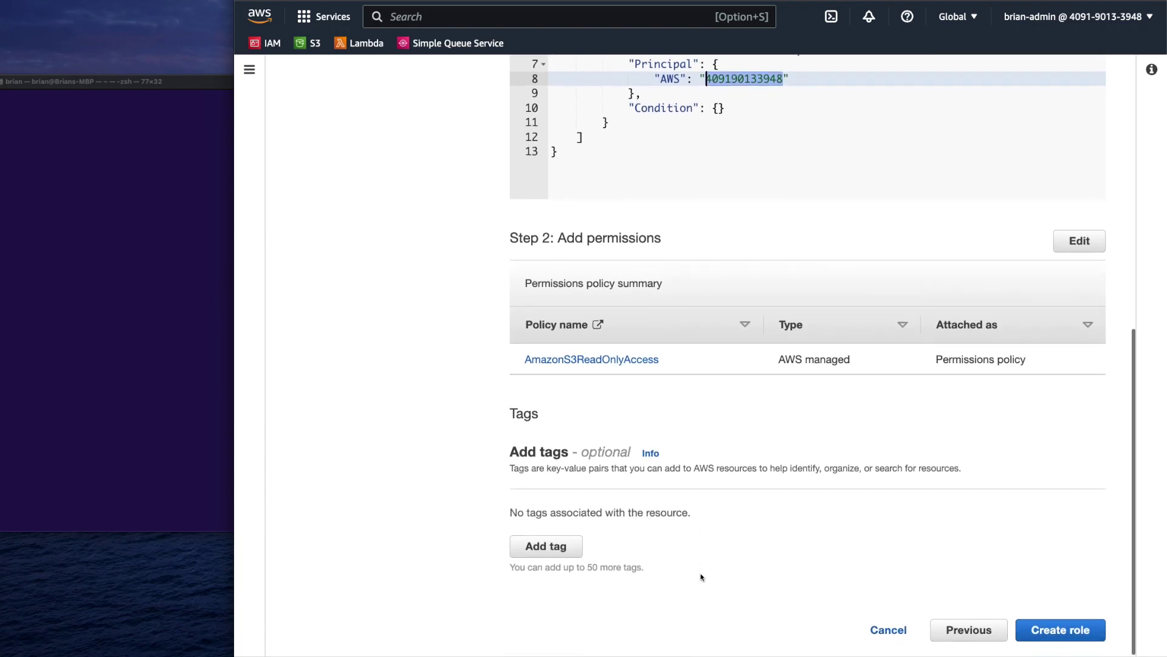
Create s3-read-role, open it from the Roles list, and view its Trust relationships
left_click(1075, 630)
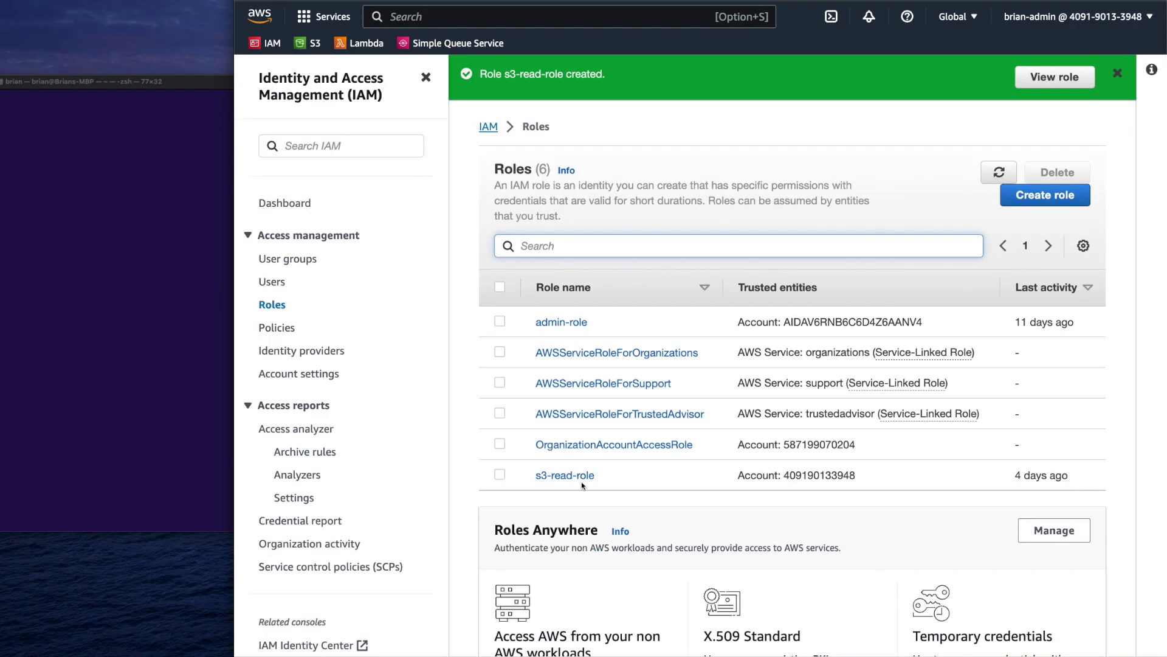
left_click(584, 476)
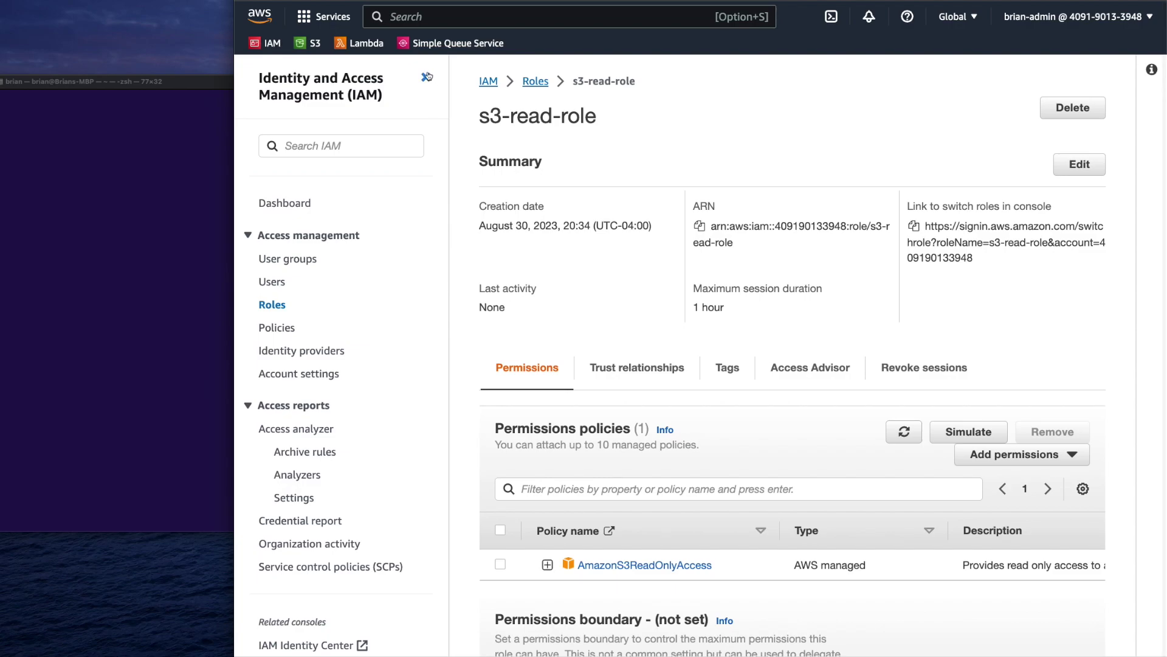
left_click(427, 76)
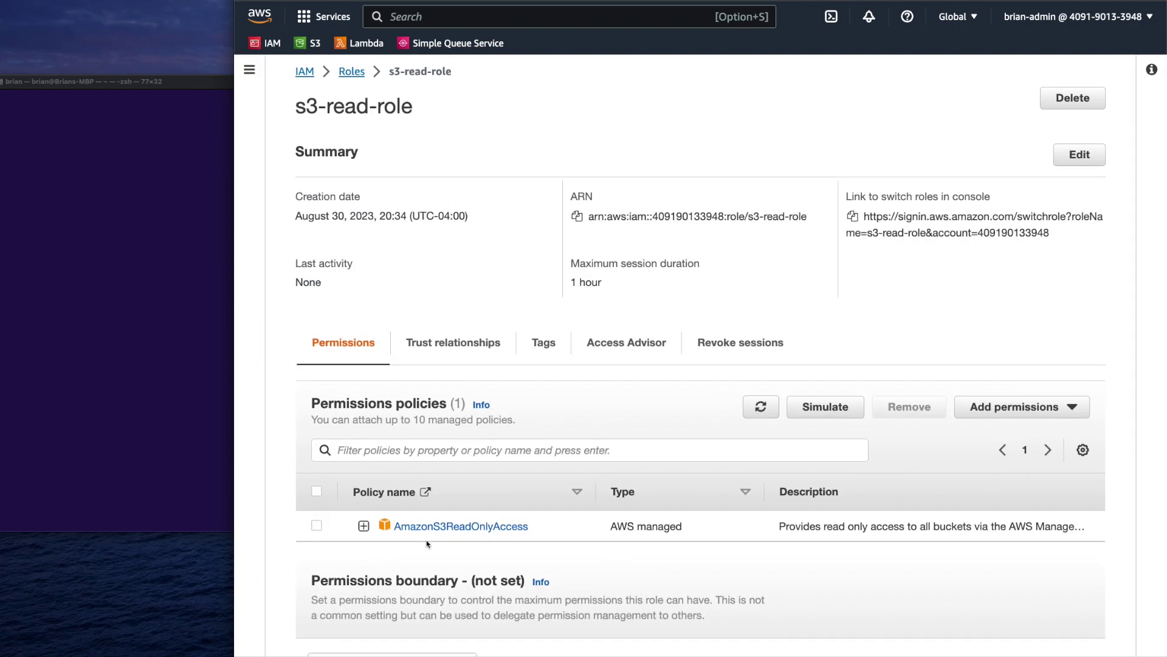
left_click(433, 356)
scroll(469, 368, "down", 1)
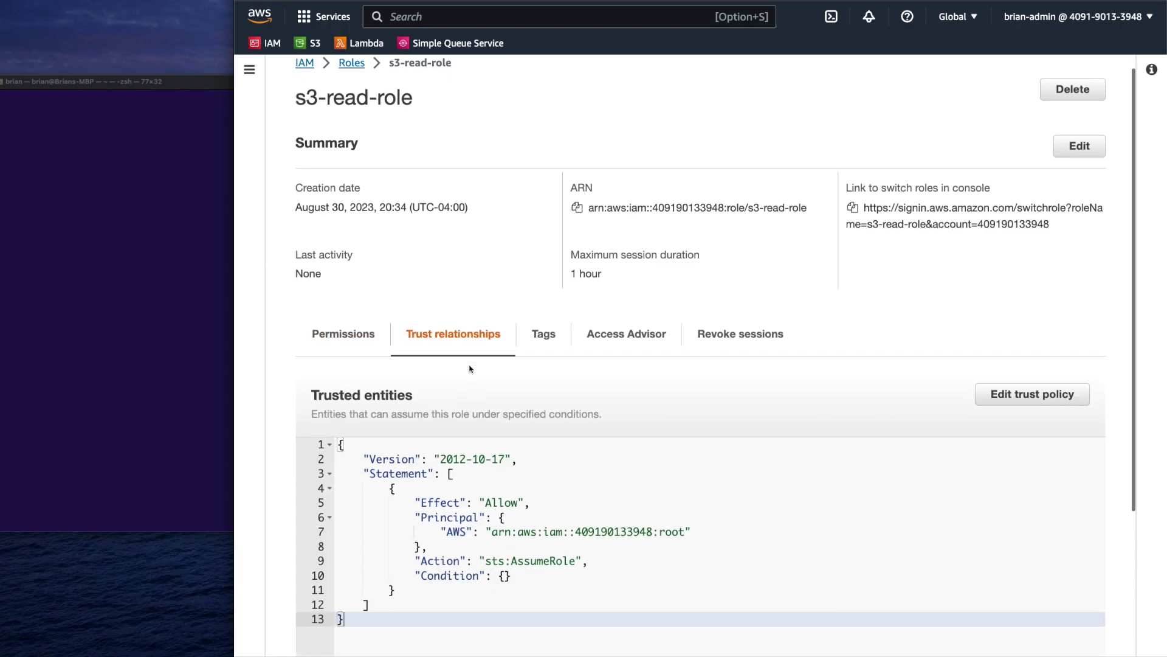
scroll(469, 368, "down", 2)
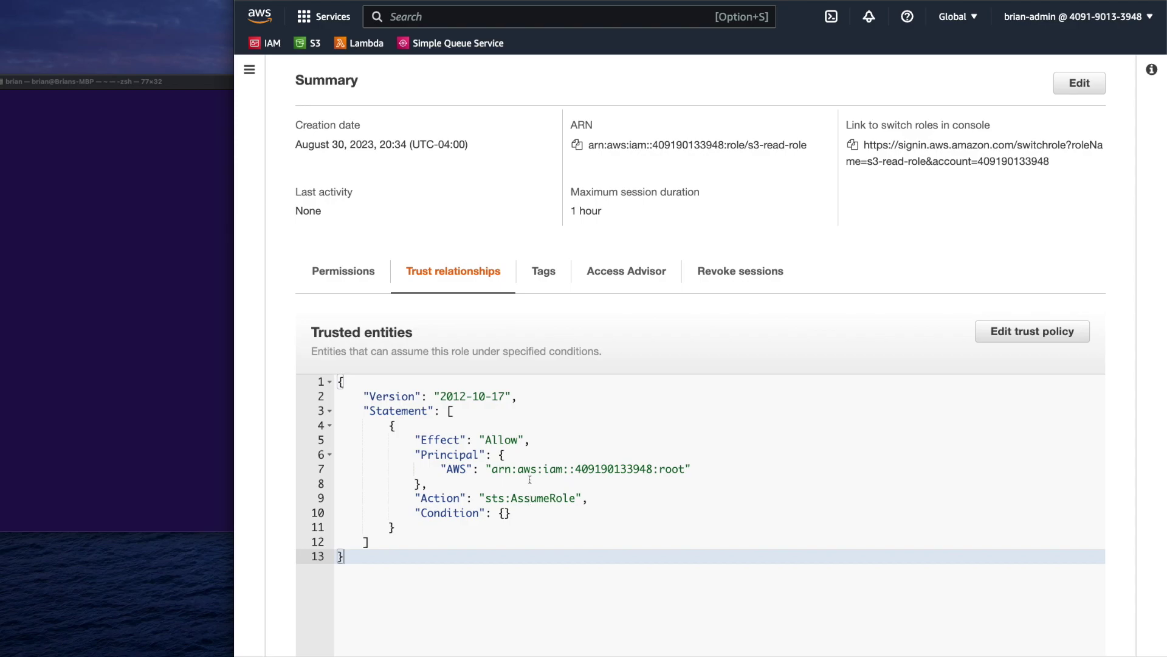
Begin editing the trust policy and copy demo-user's ARN from its IAM user page
left_click(1032, 330)
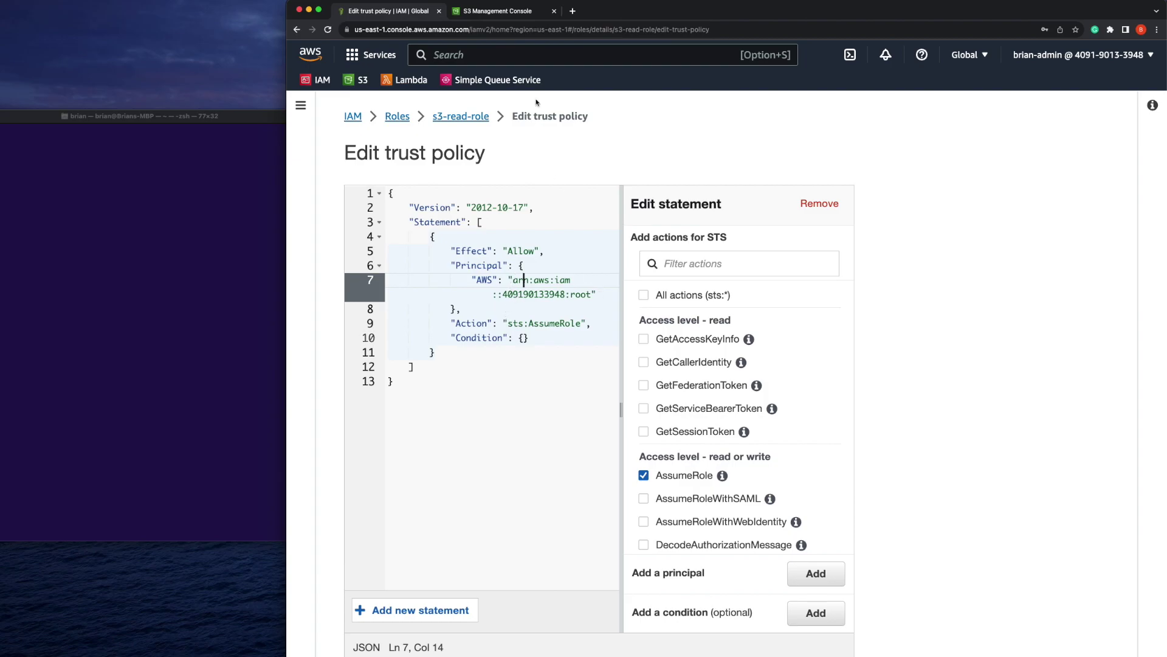
left_click(507, 19)
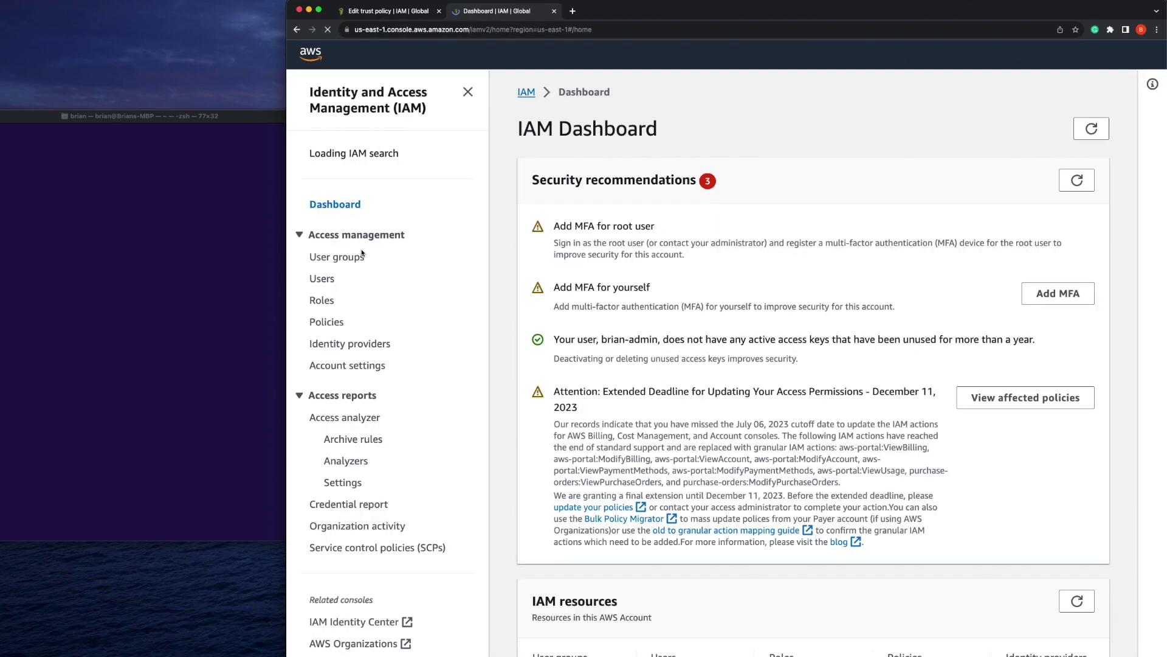
left_click(328, 292)
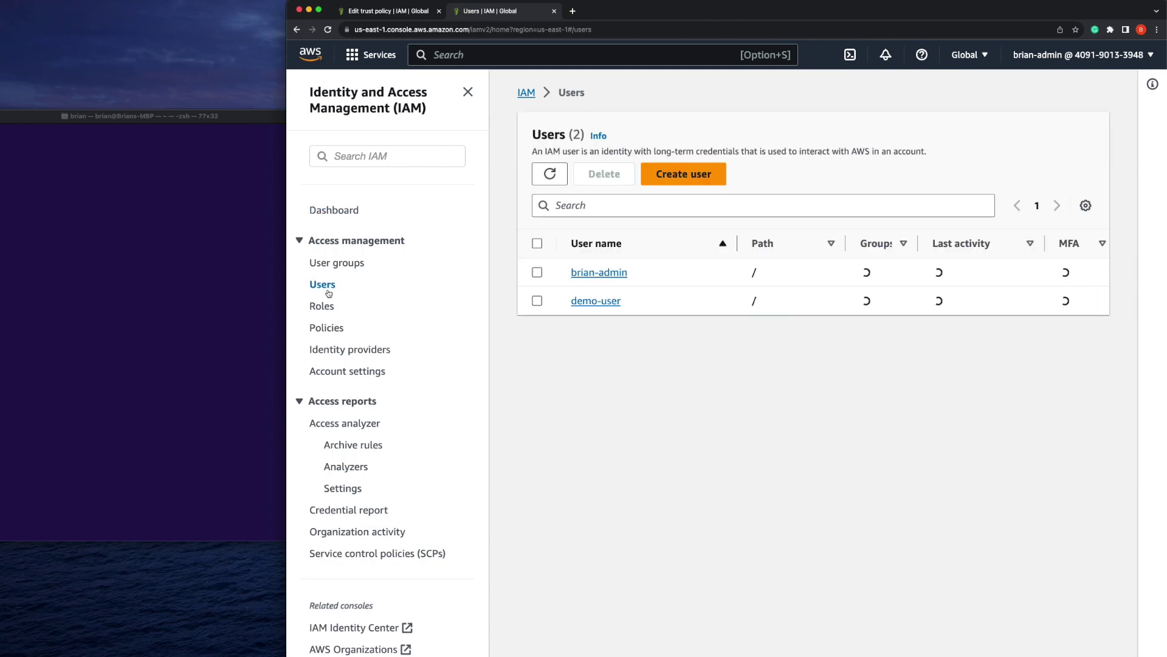
left_click(597, 320)
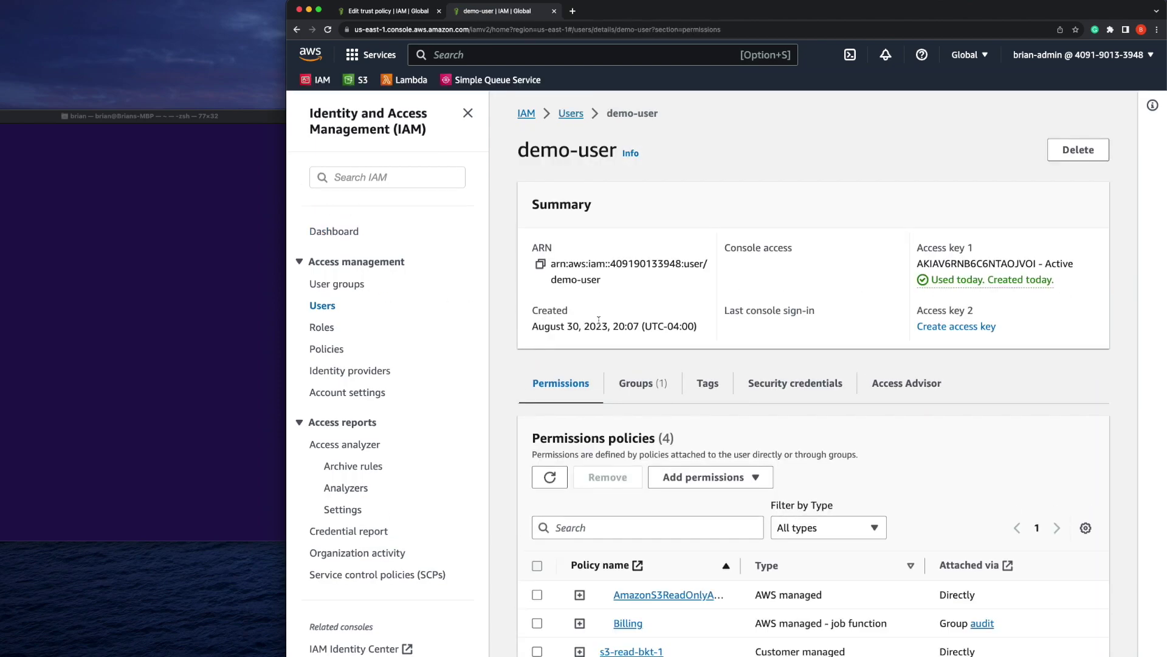
left_click(540, 264)
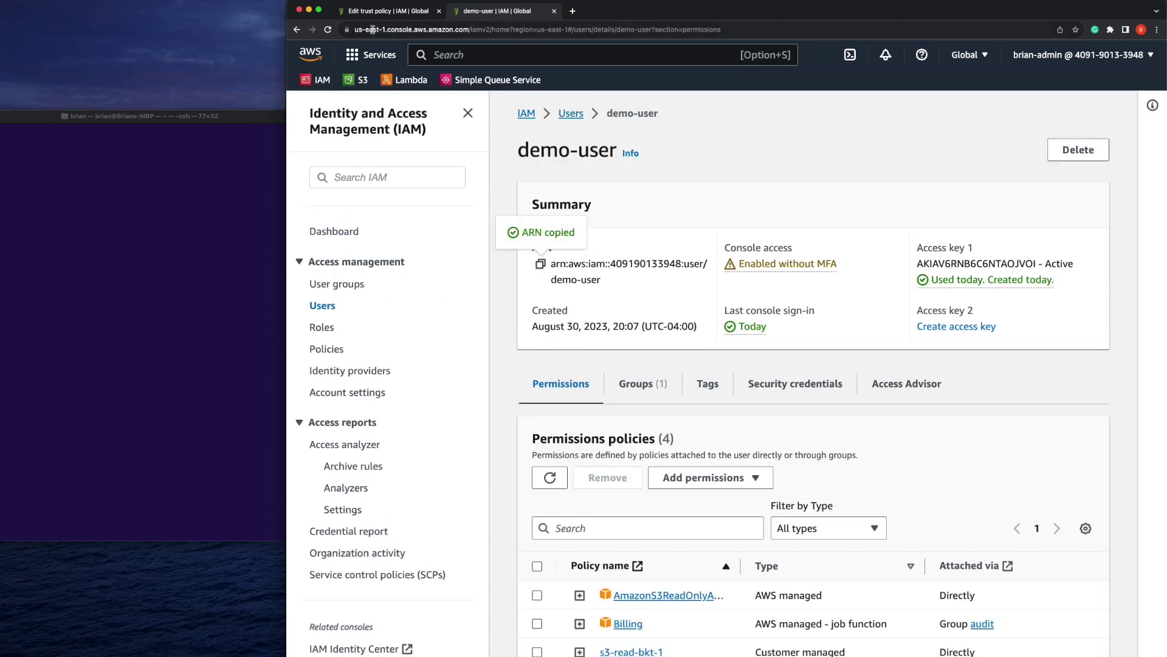
Replace the root principal with demo-user's ARN and save the updated trust policy
left_click(370, 12)
left_click_drag(513, 281, 589, 298)
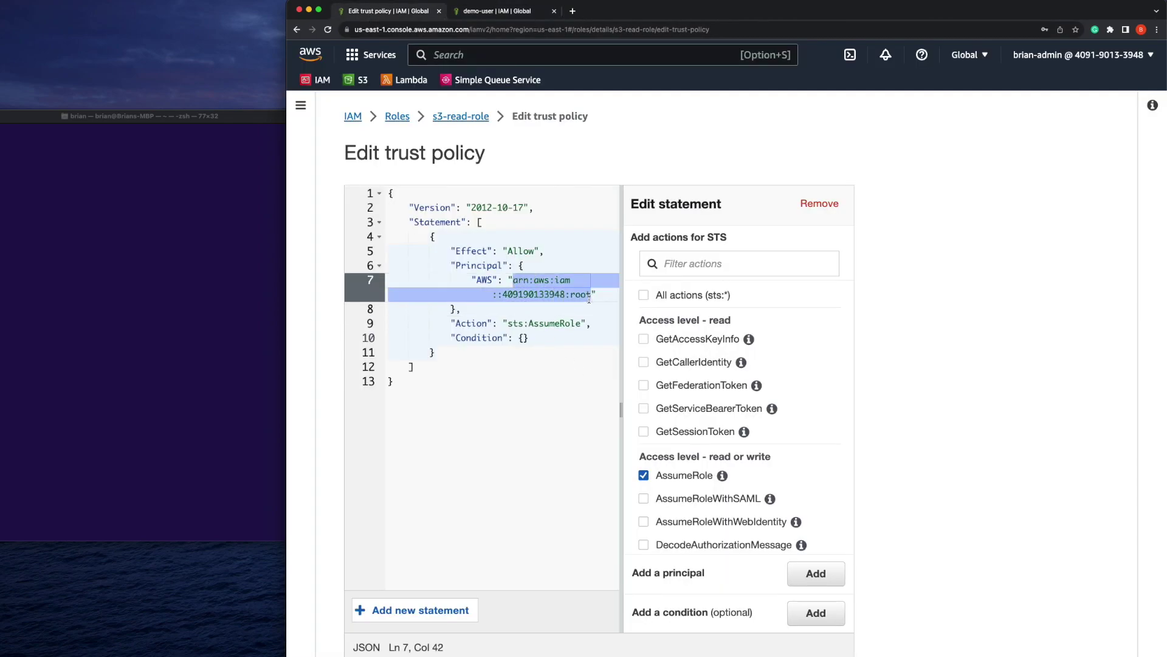
key("super+v")
scroll(730, 487, "down", 2)
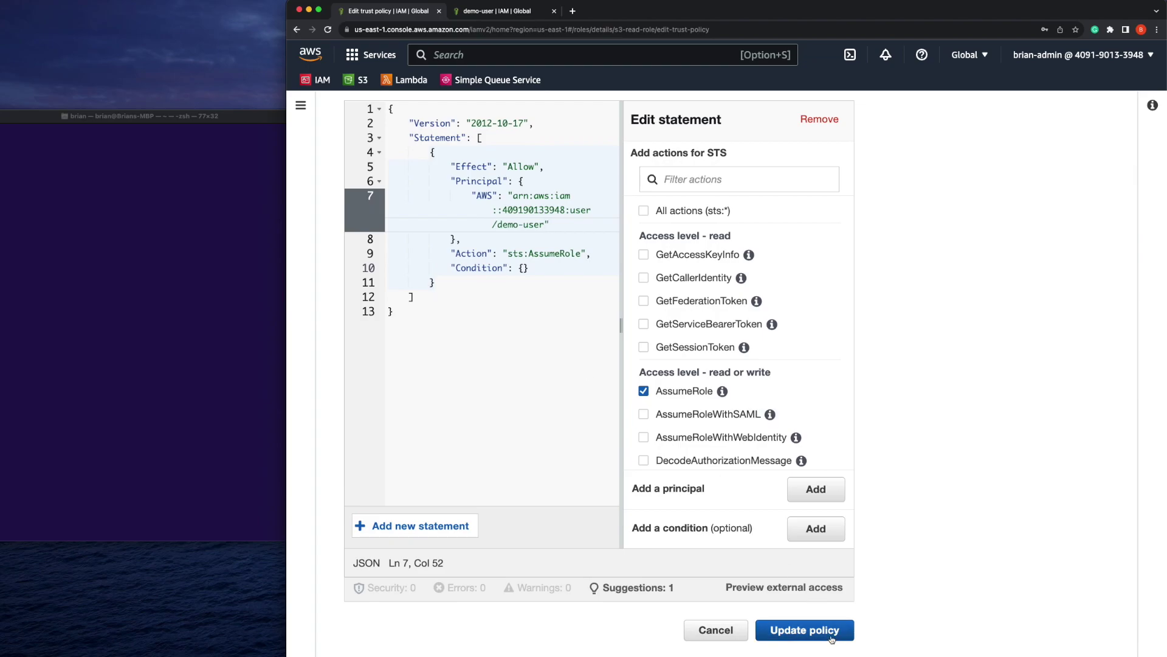
left_click(831, 638)
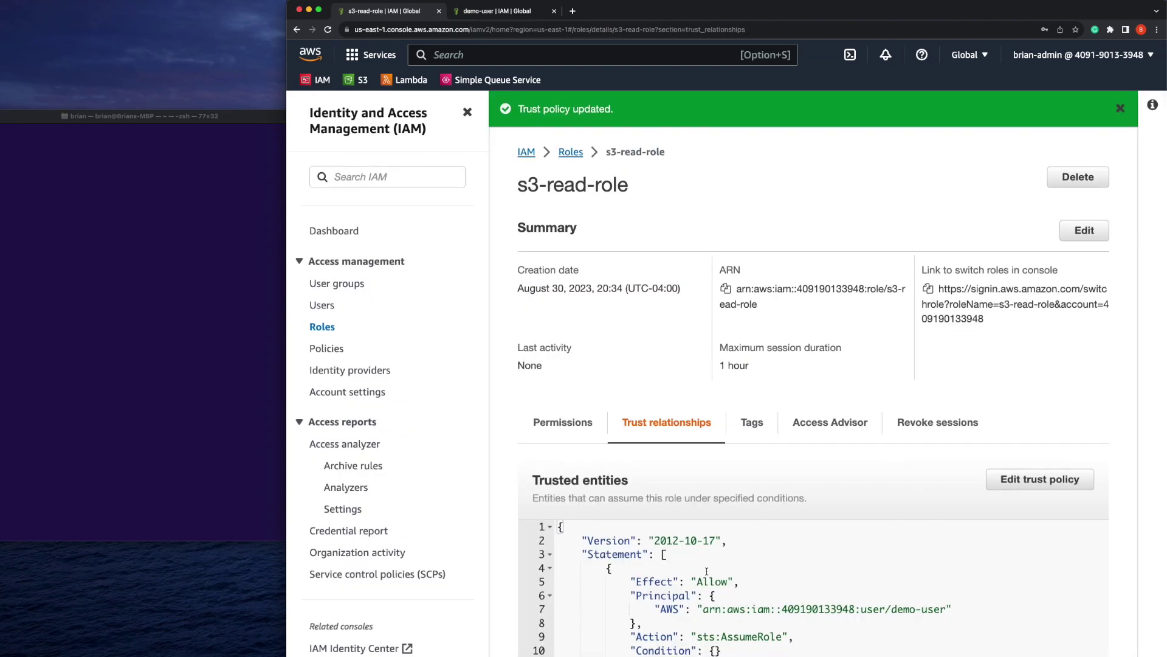
scroll(707, 571, "down", 3)
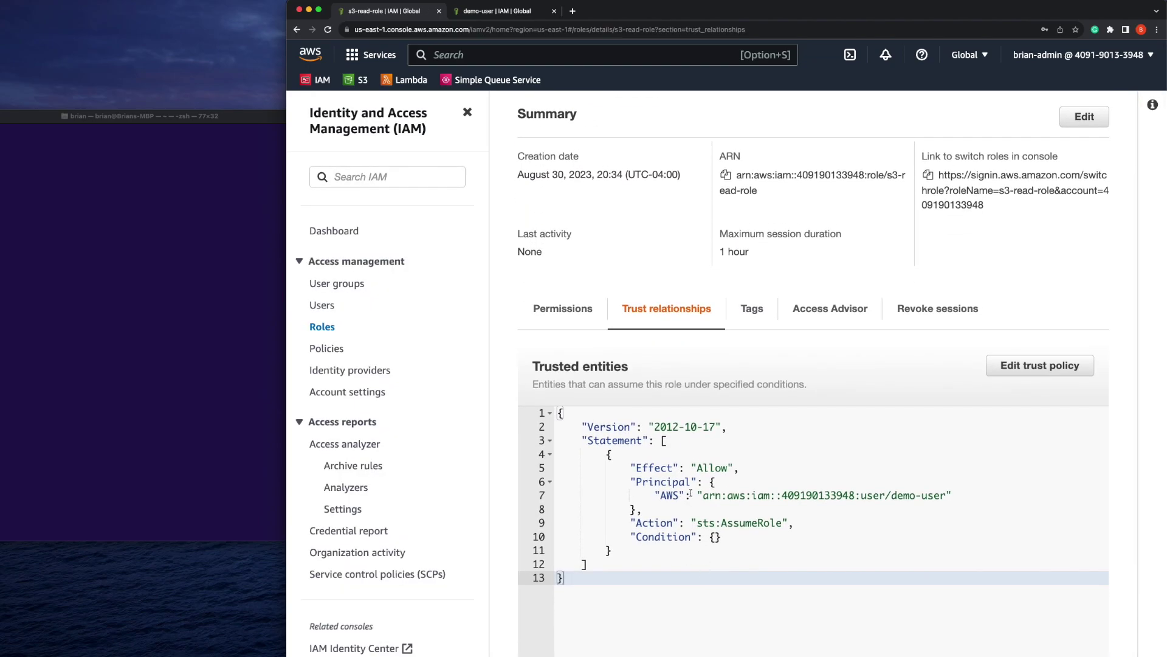
left_click_drag(702, 494, 942, 496)
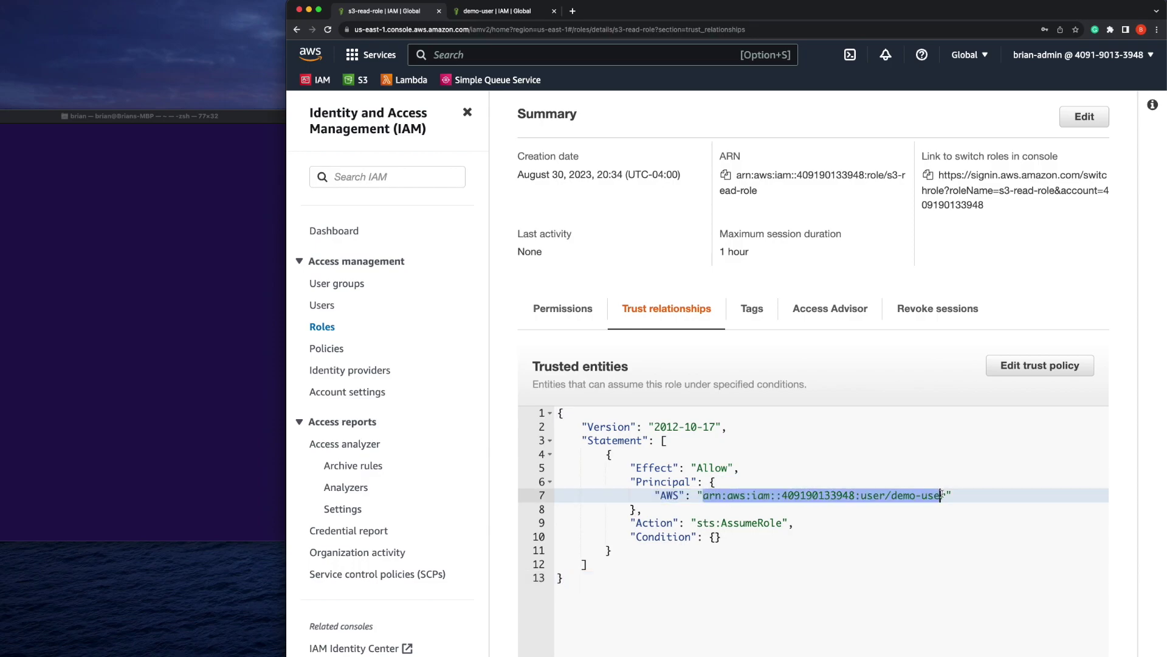
left_click(941, 496)
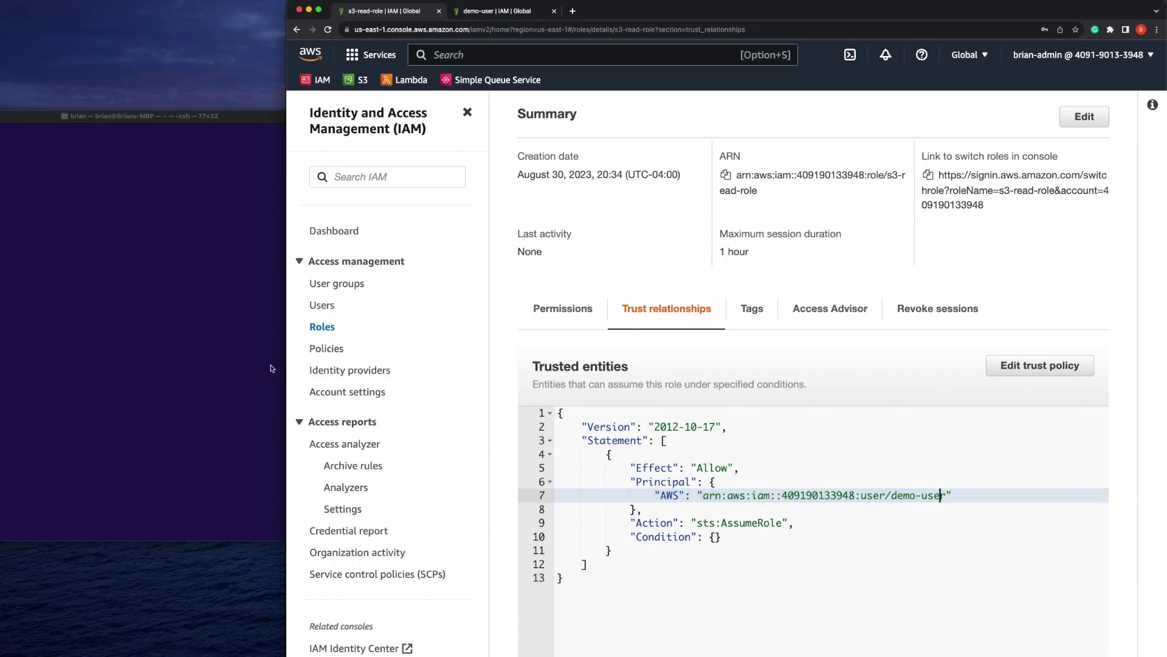
Run aws sts get-caller-identity in Terminal and confirm the demo-user ARN in its output
left_click(159, 389)
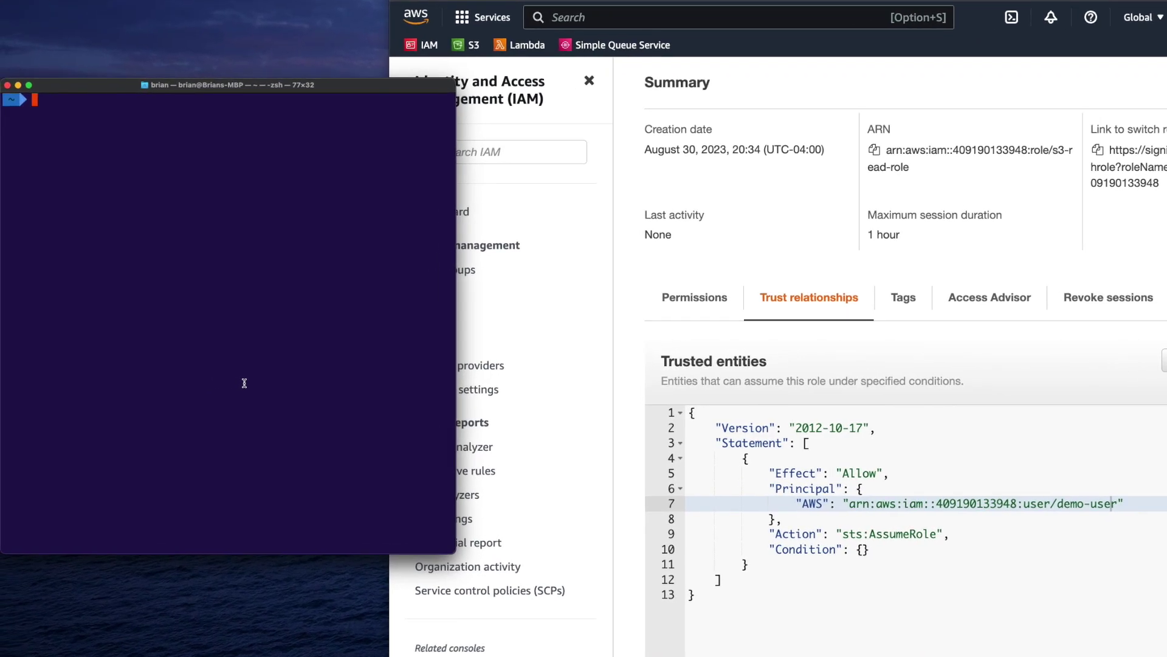
left_click(725, 372)
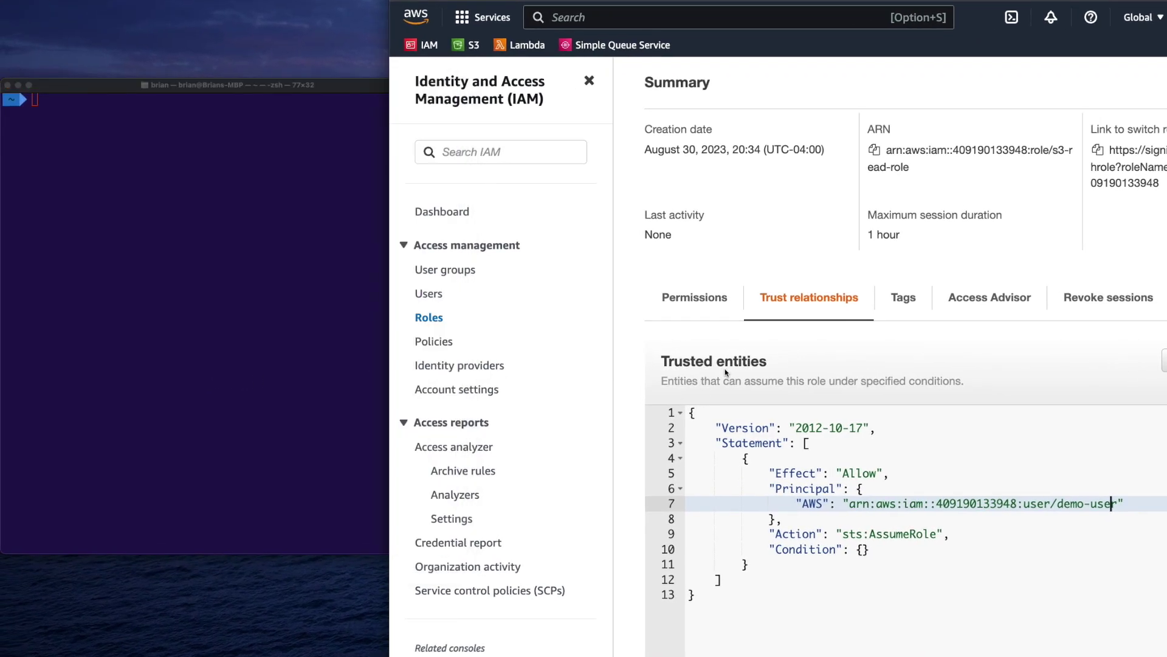
left_click(298, 347)
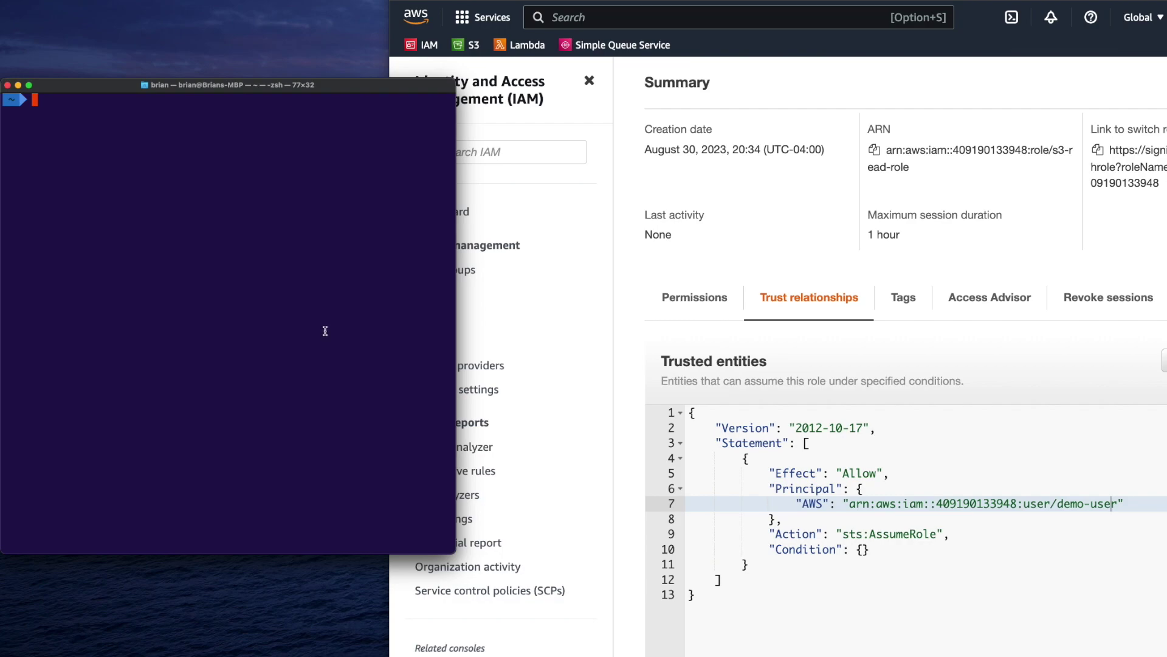
type("aws sts get-call-identity")
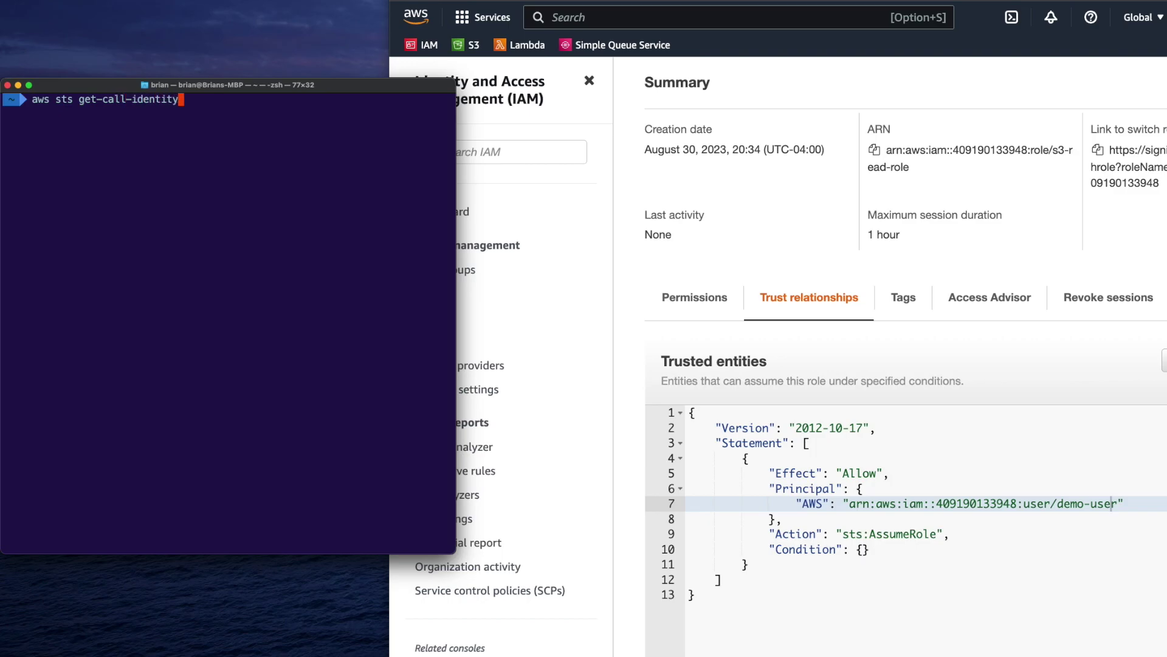
key("Return")
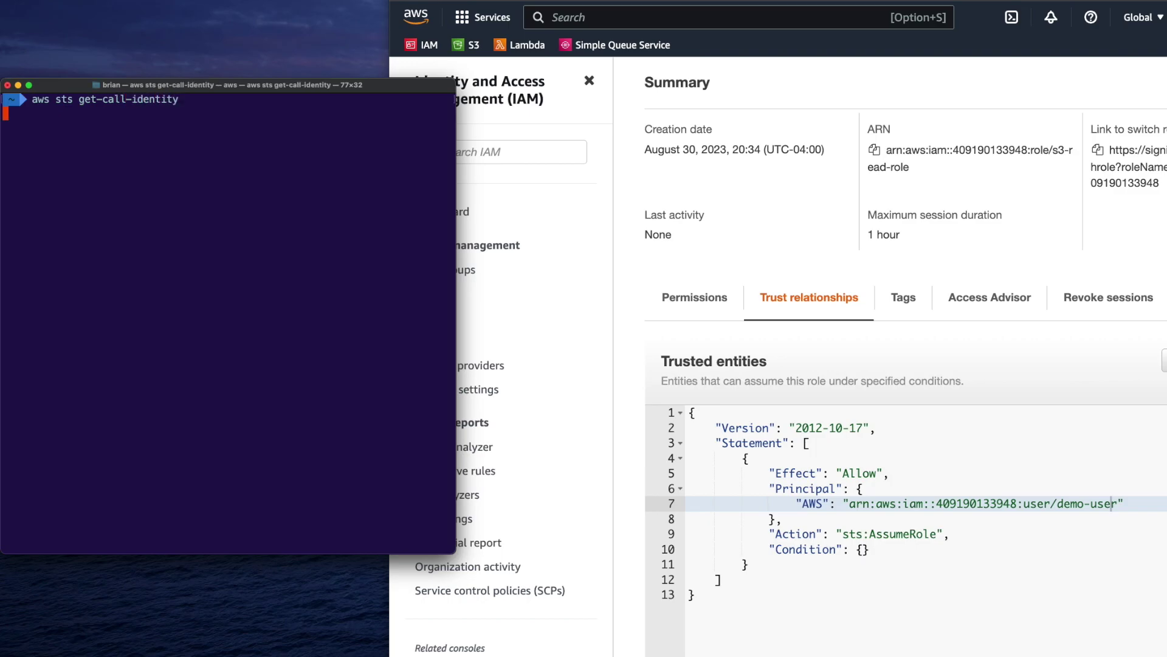
type("aws sts get-caller-identity")
key("Return")
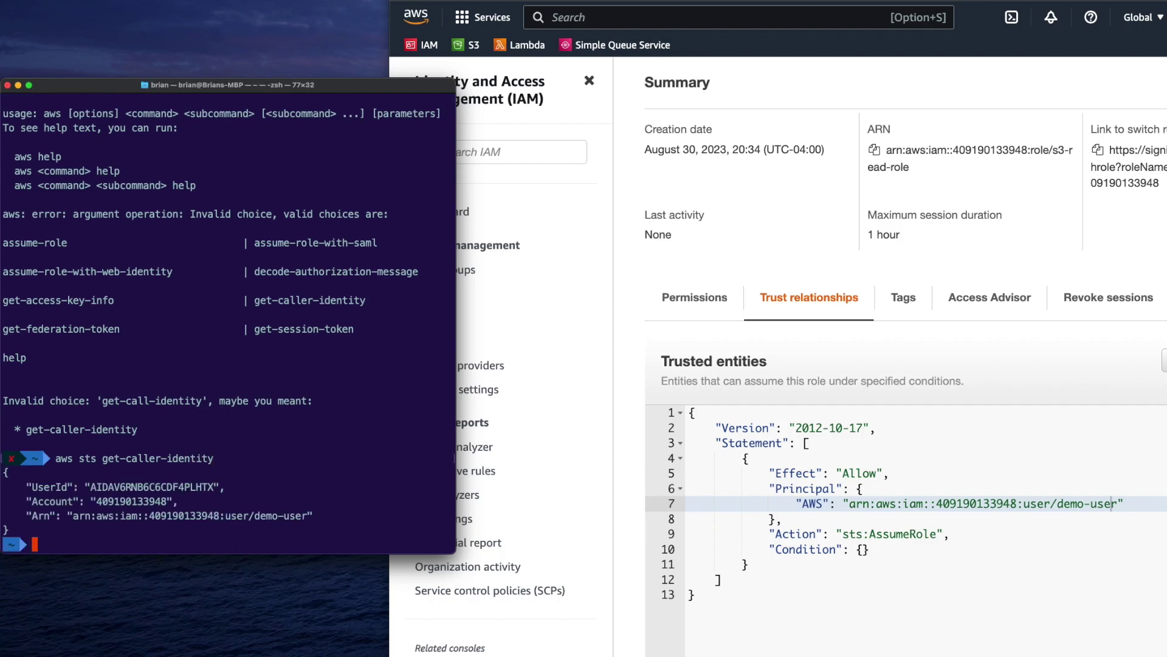
left_click_drag(126, 516, 303, 515)
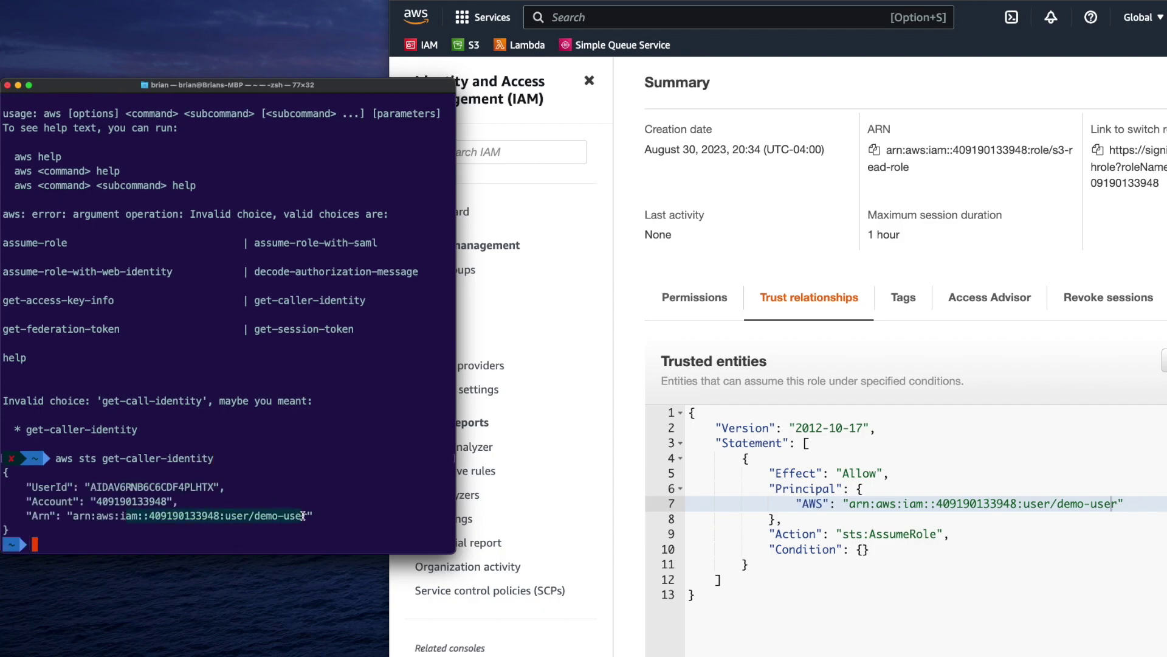
left_click(300, 521)
type("clea")
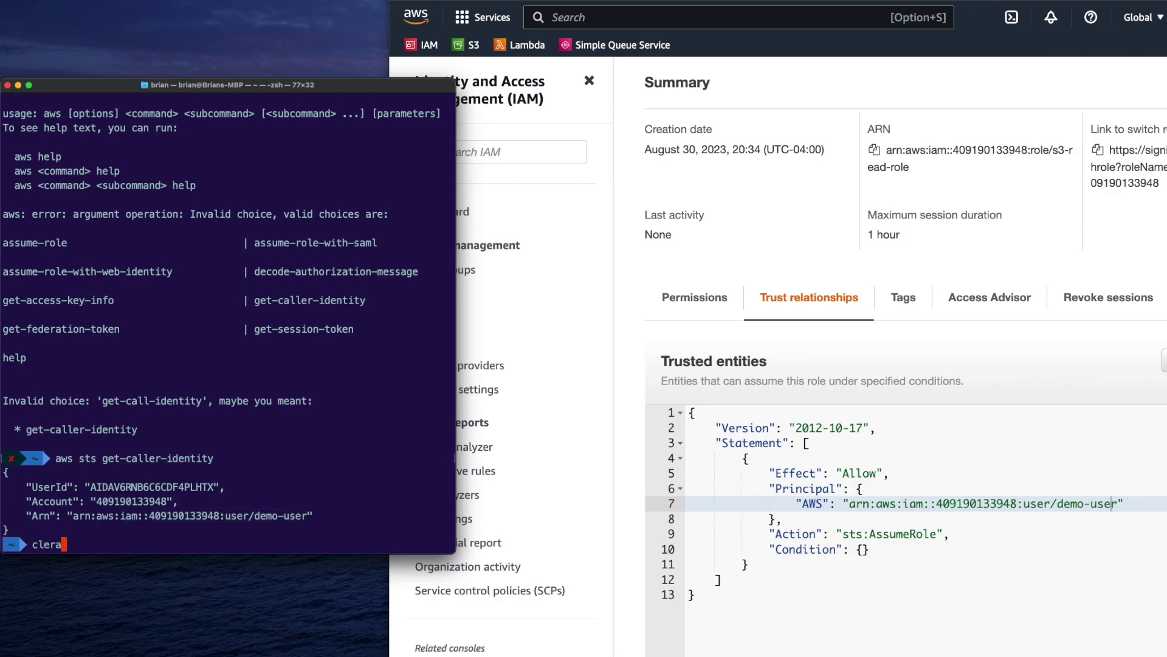
type("r")
Clear the terminal and run aws sts assume-role with s3-read-role's ARN and session name mySession
key("Return")
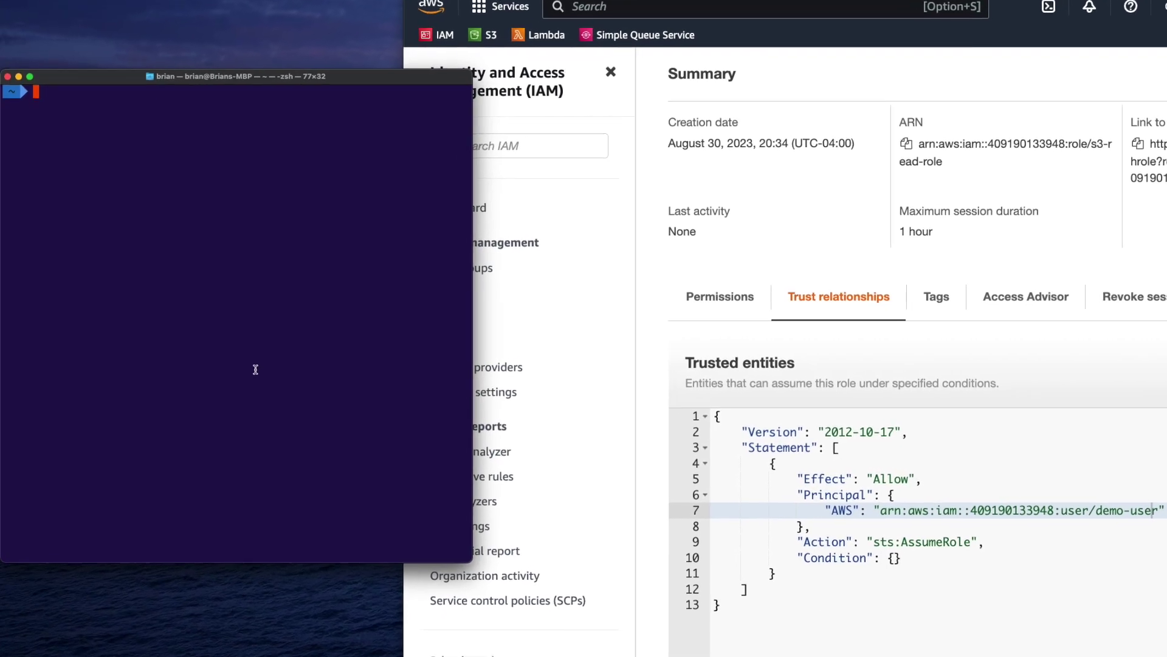
type("aws sts")
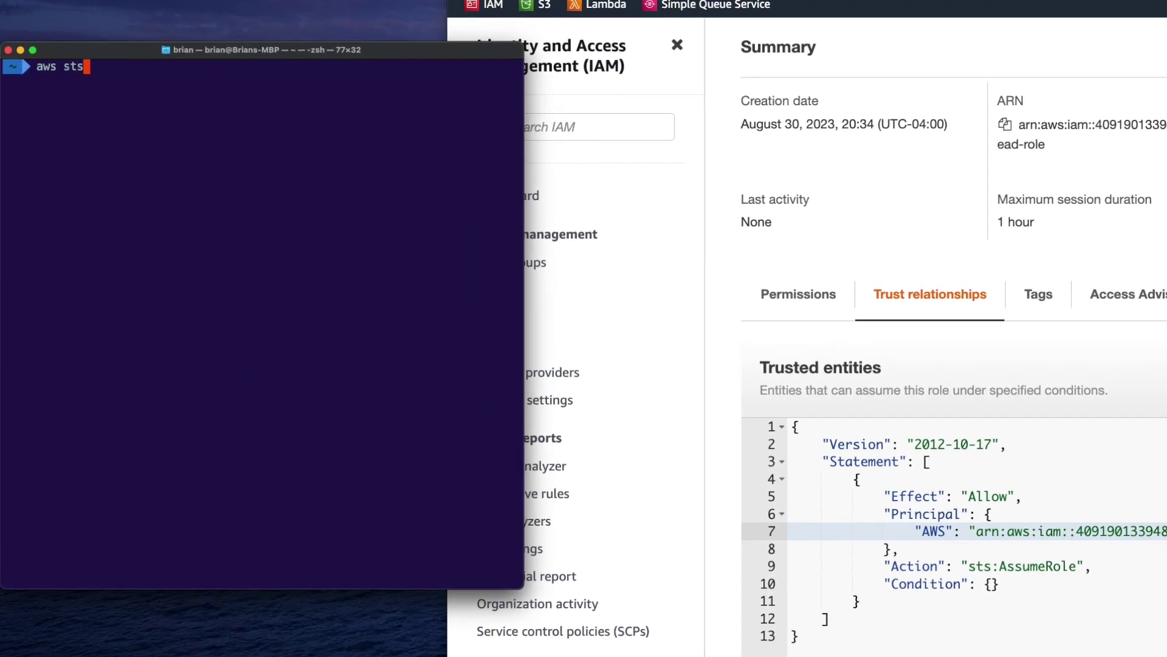
type(" assume-role")
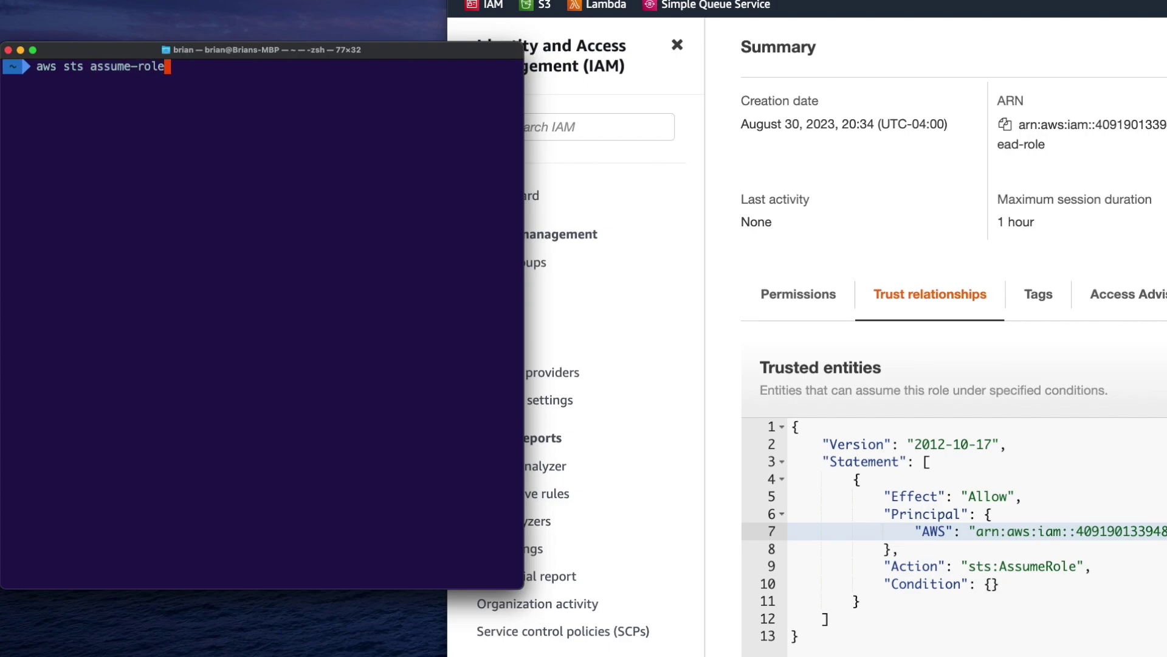
type(" --role-arn")
left_click(848, 198)
scroll(971, 173, "up", 1)
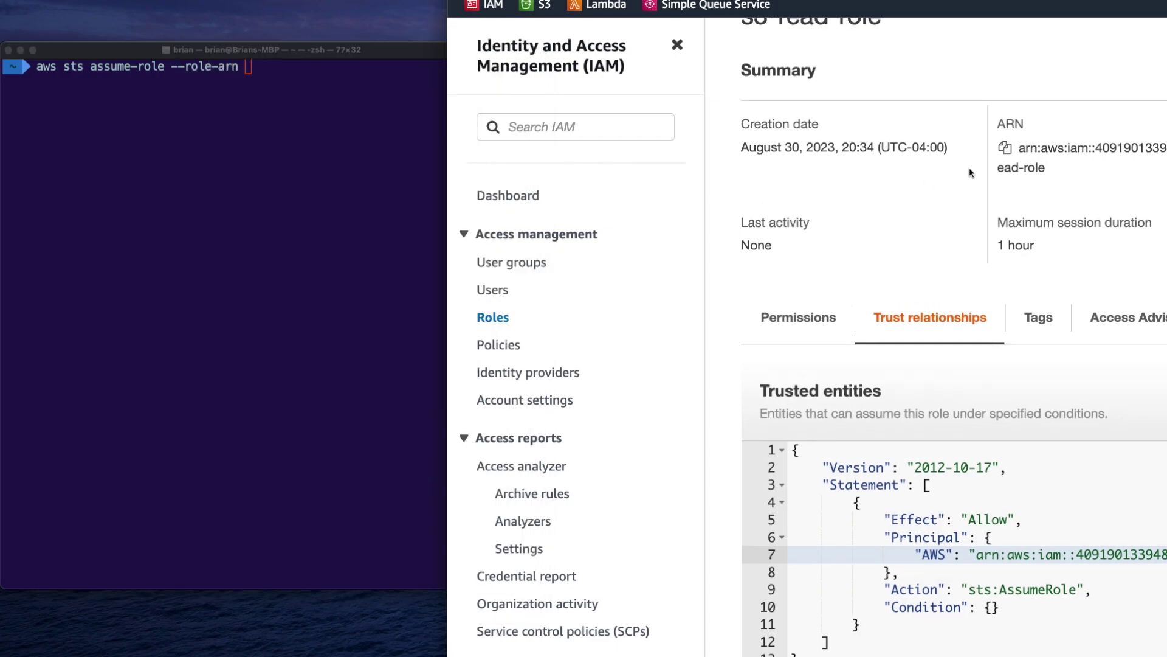
left_click(1005, 148)
left_click(158, 250)
key("super+v")
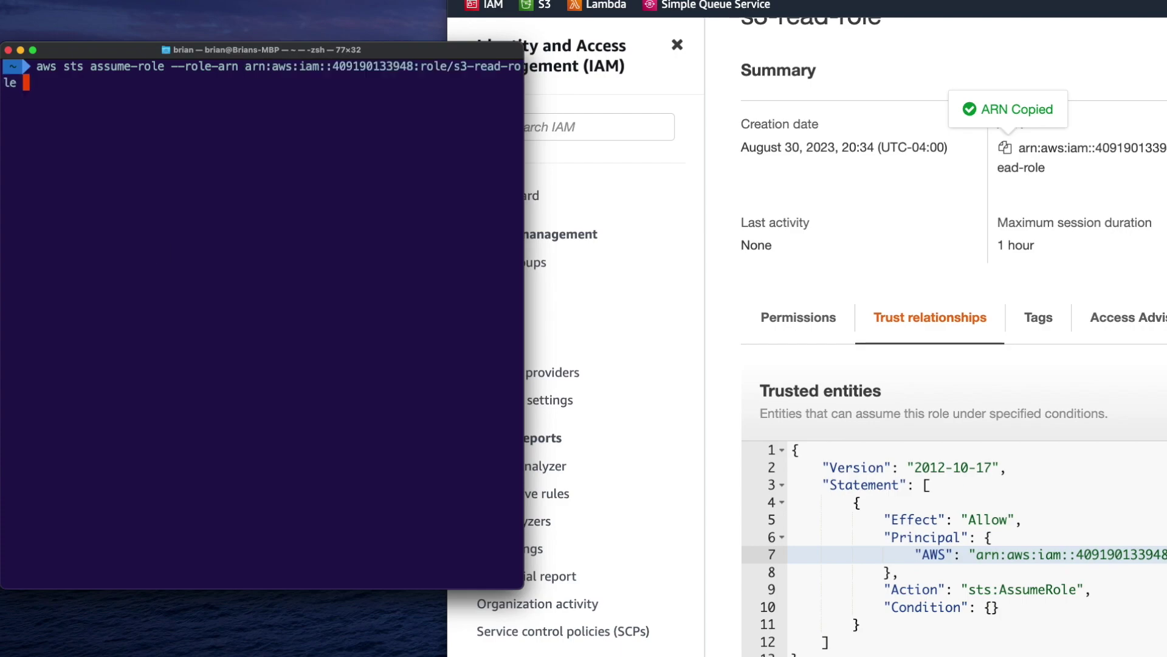
type("--role-session-name ")
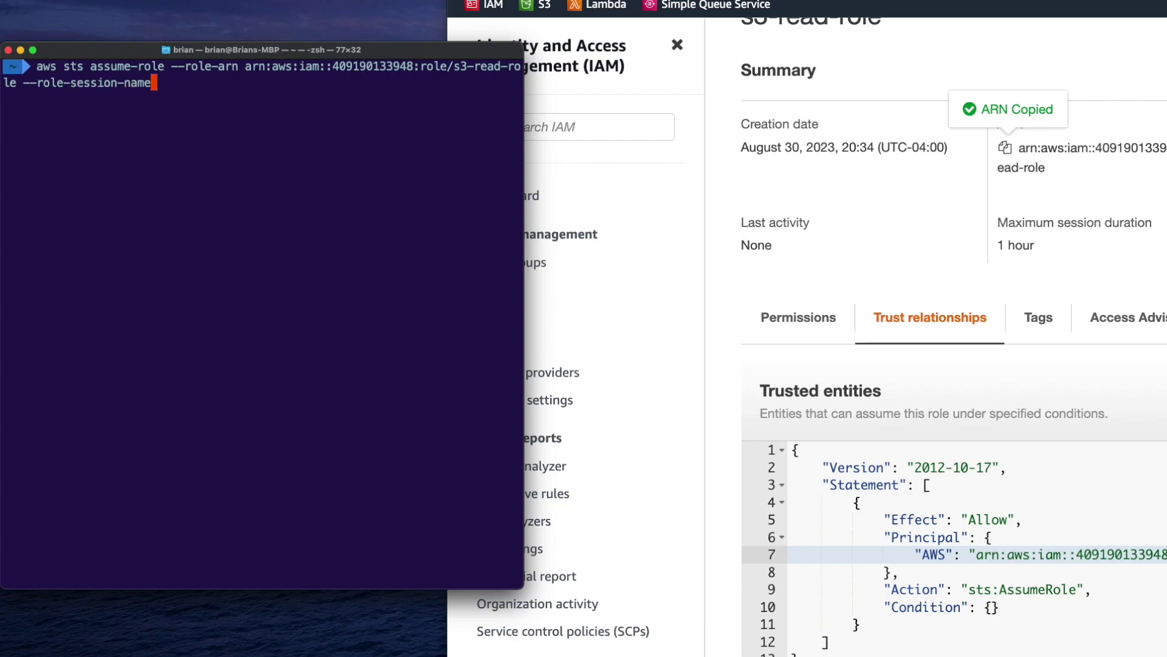
type("mySession")
key("Return")
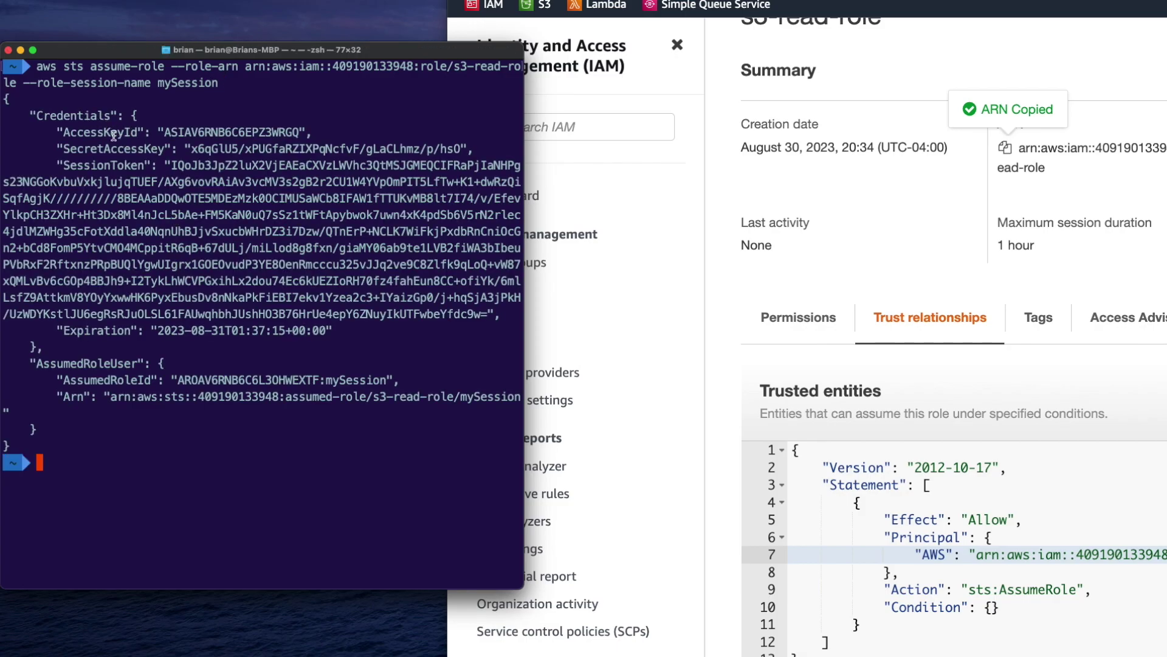
Inspect the returned access key, secret, session token, role ID and 2023-08-31T01:37:15+00:00 expiration
left_click_drag(94, 131, 293, 248)
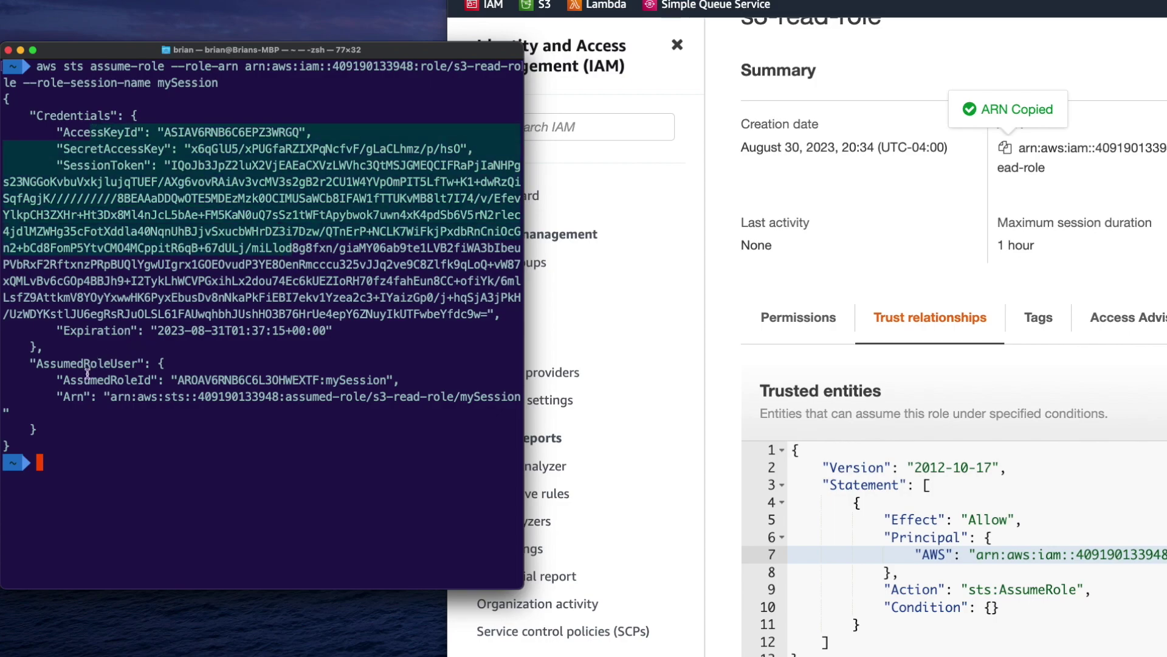
left_click_drag(88, 376, 278, 380)
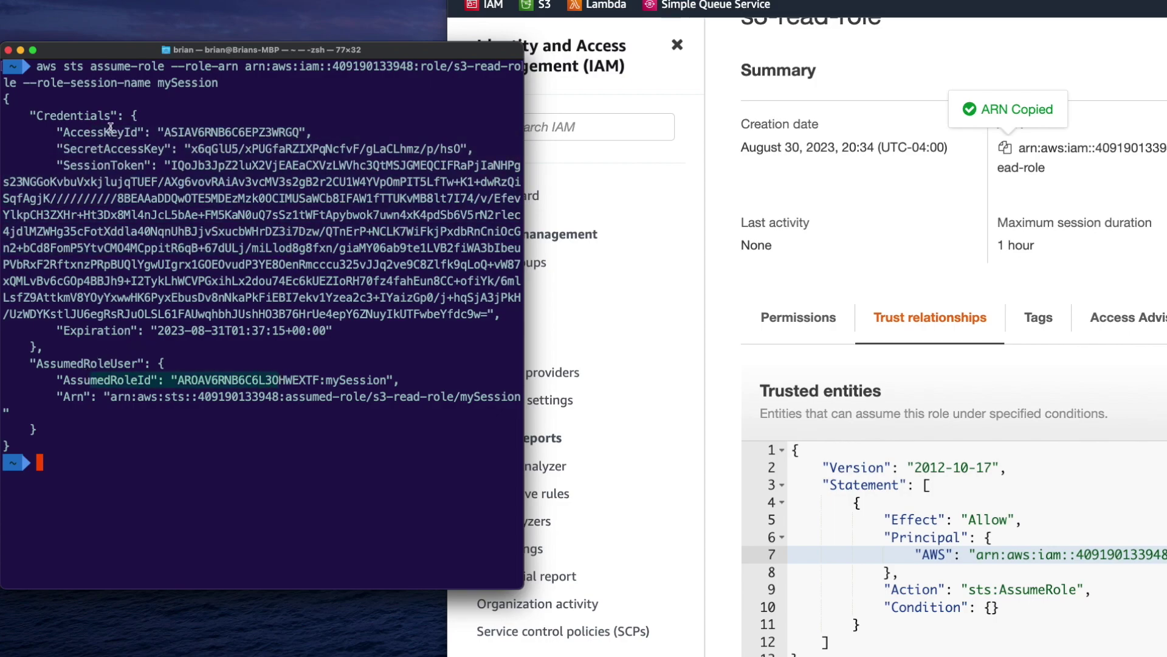
left_click_drag(130, 166, 301, 265)
left_click(135, 386)
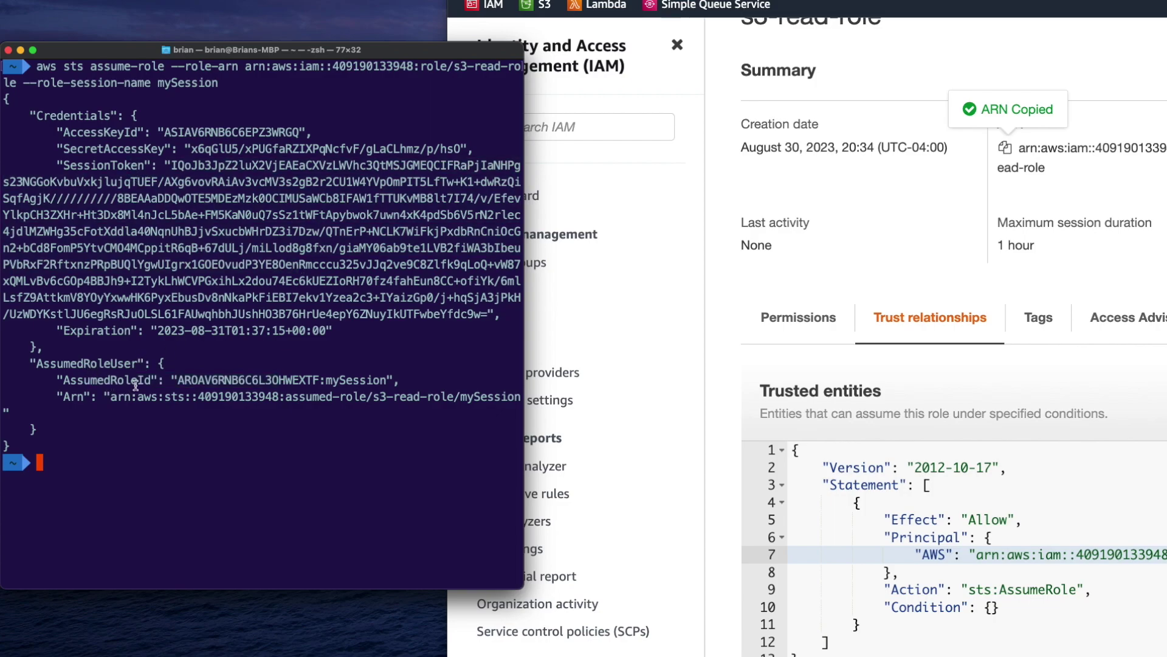
left_click_drag(131, 330, 276, 327)
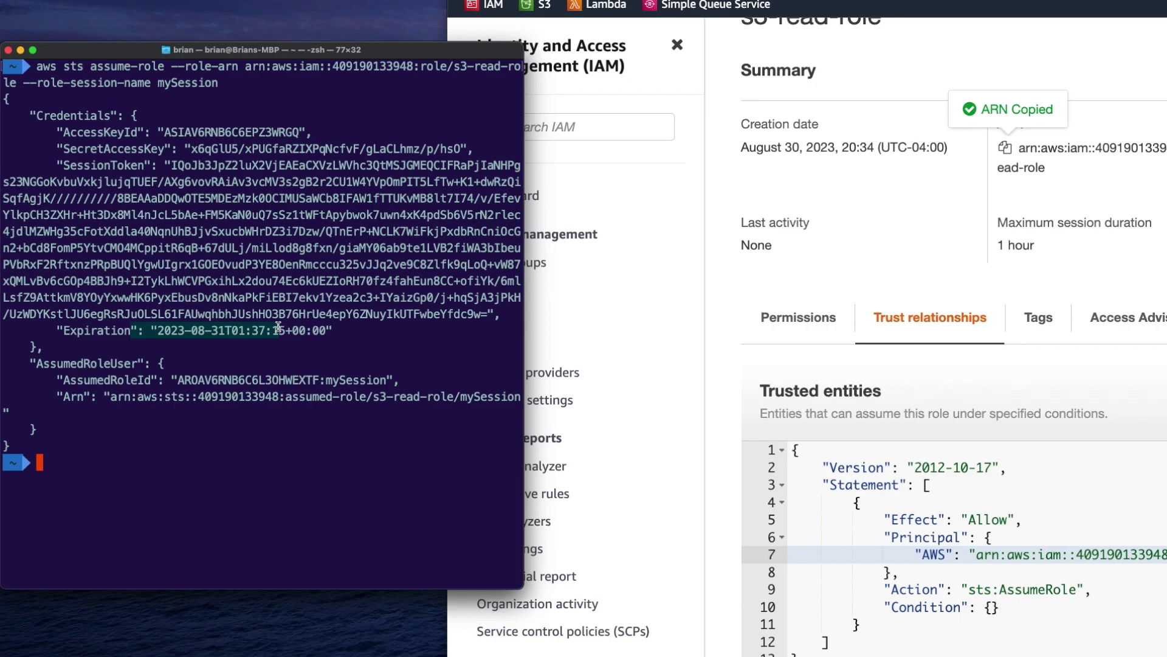
left_click(279, 327)
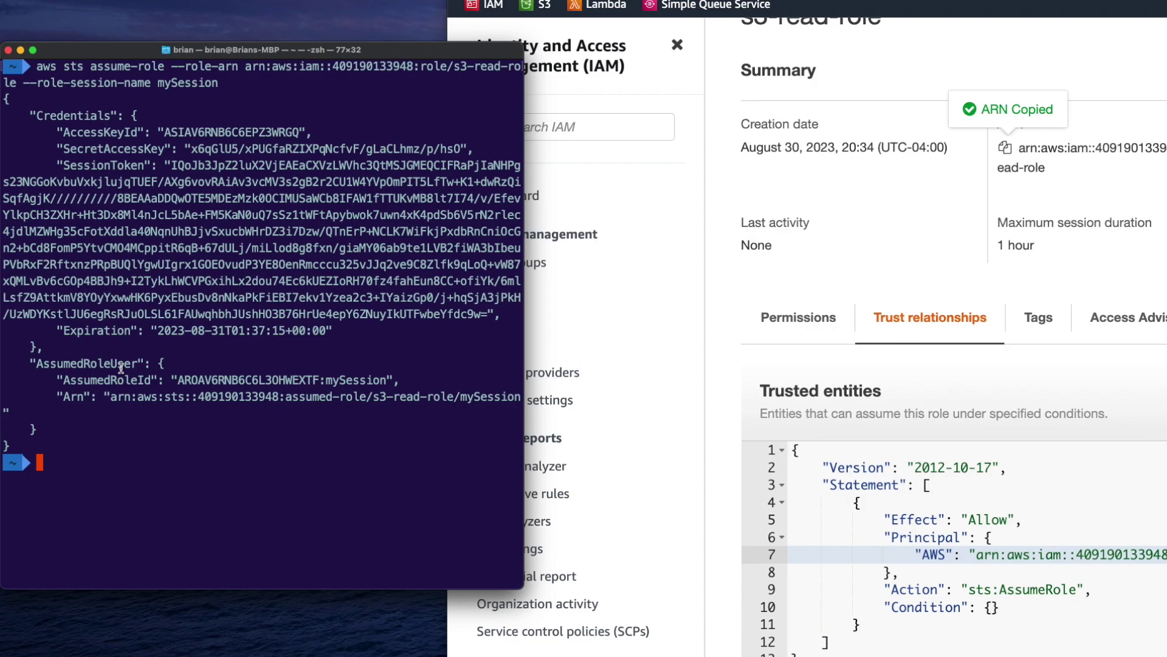
Copy the prepared export $(printf … aws sts assume-role …) command from TextEdit and run it in Terminal
key("super+Tab")
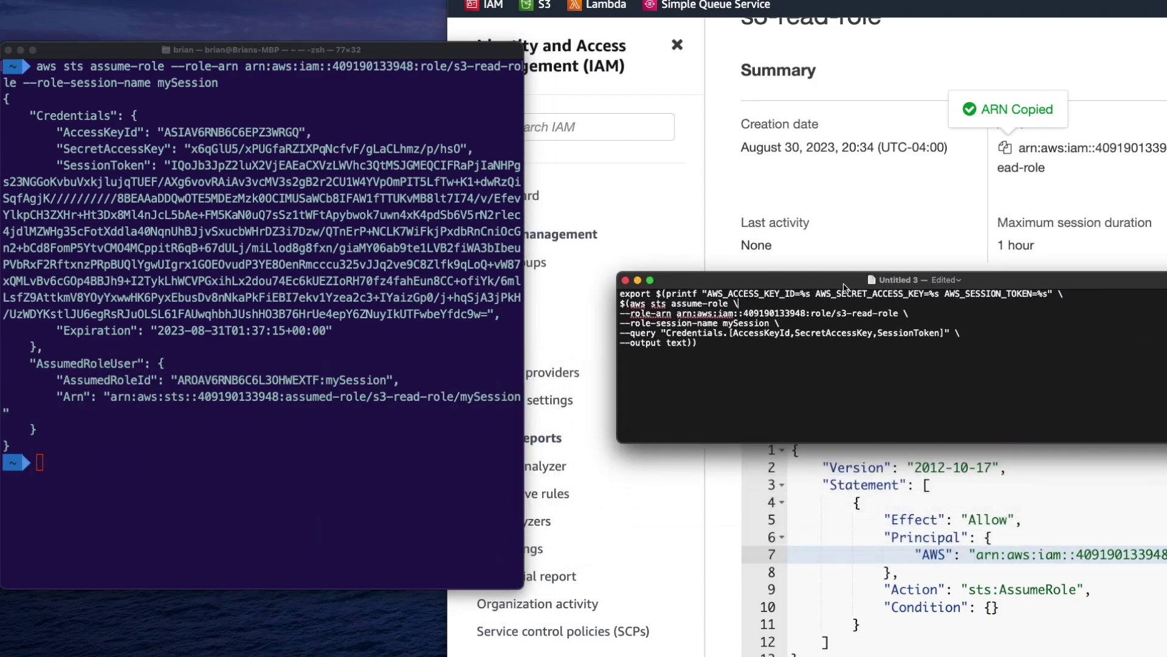
key("super+plus")
key("super+plus")
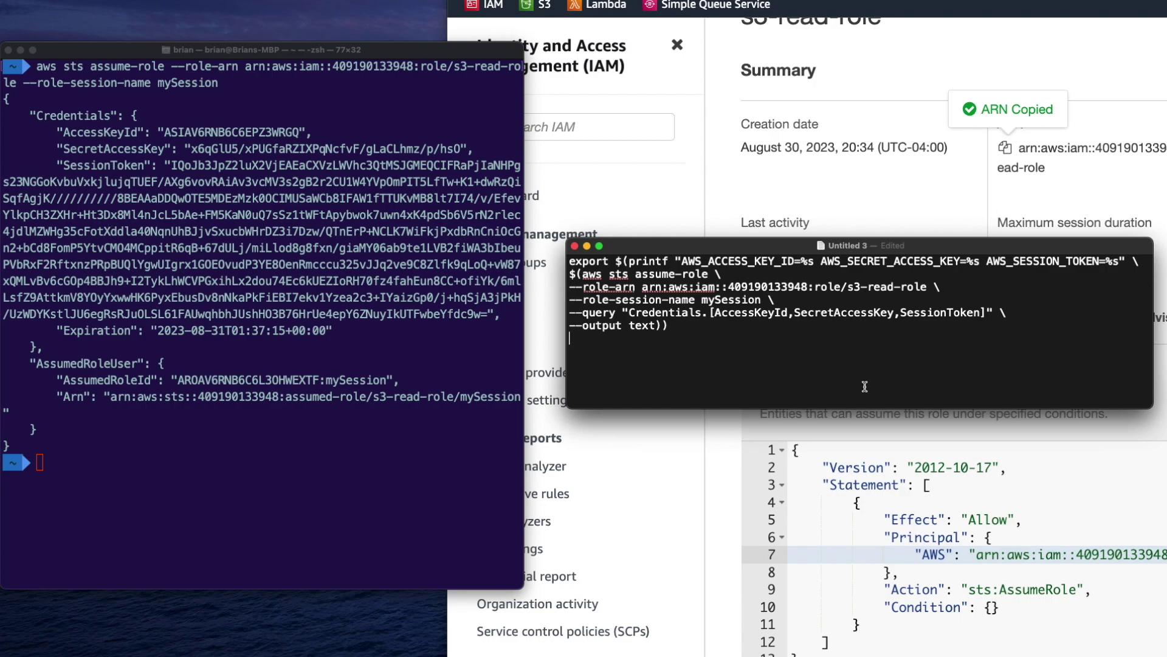
key("super+a")
key("super+c")
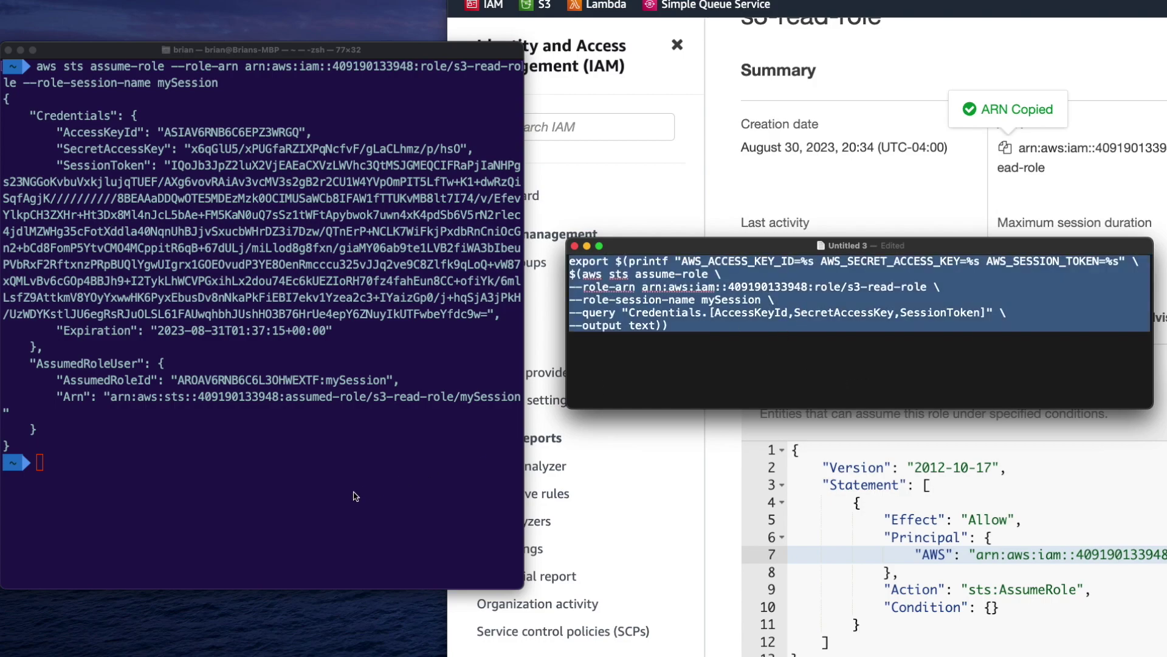
left_click(352, 493)
key("super+v")
key("Return")
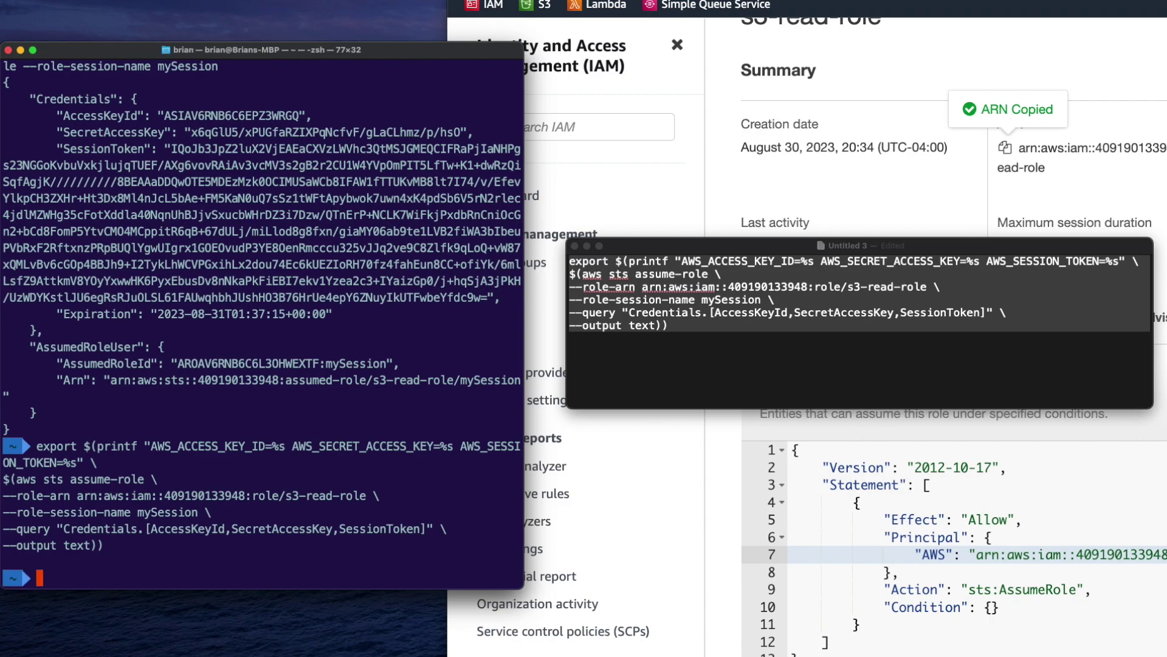
Echo $AWS_ACCESS_KEY_ID and rerun get-caller-identity, confirming assumed-role/s3-read-role/mySession
type("echo $AWS_A")
key("Tab")
key("Return")
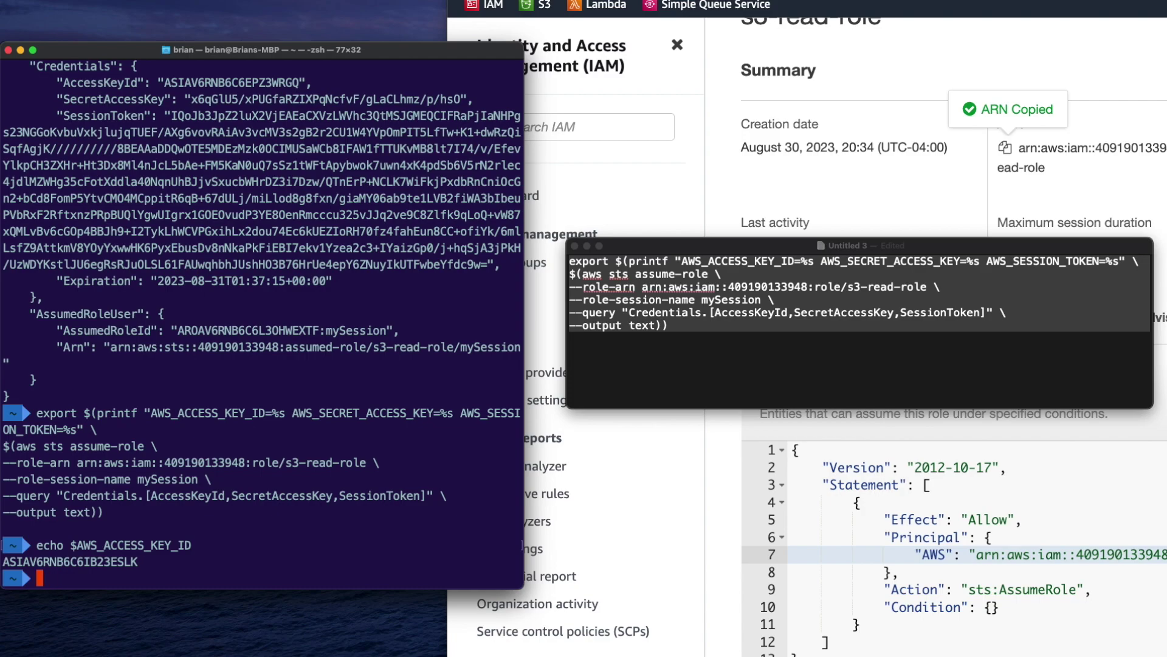
key("ctrl+r")
type("get")
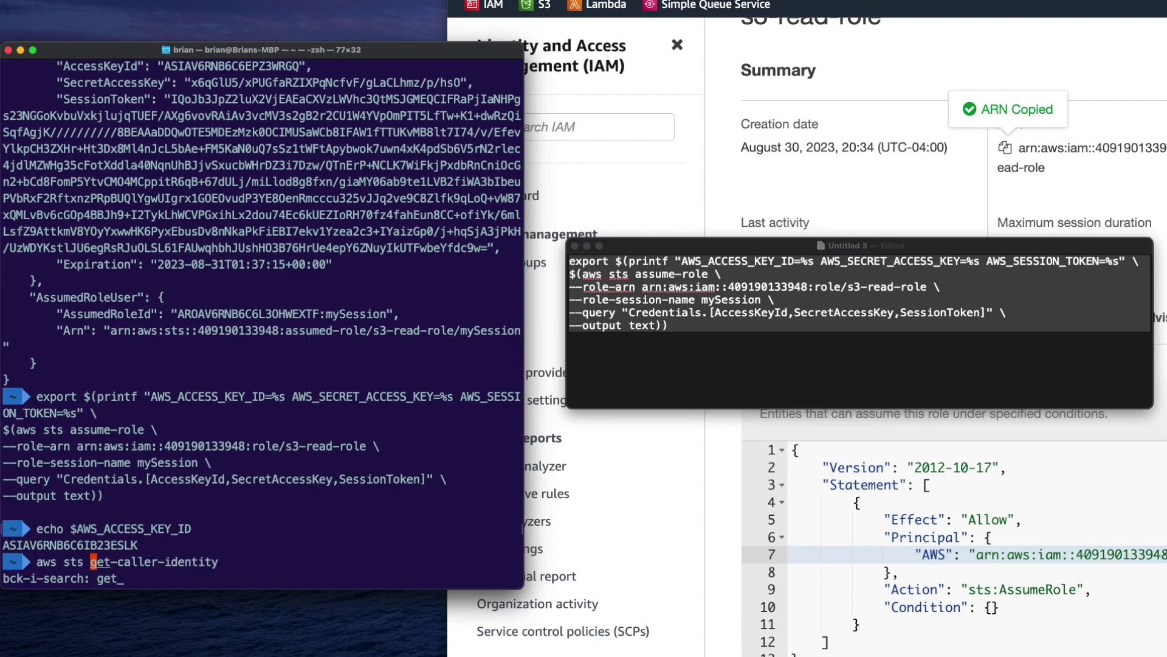
key("Return")
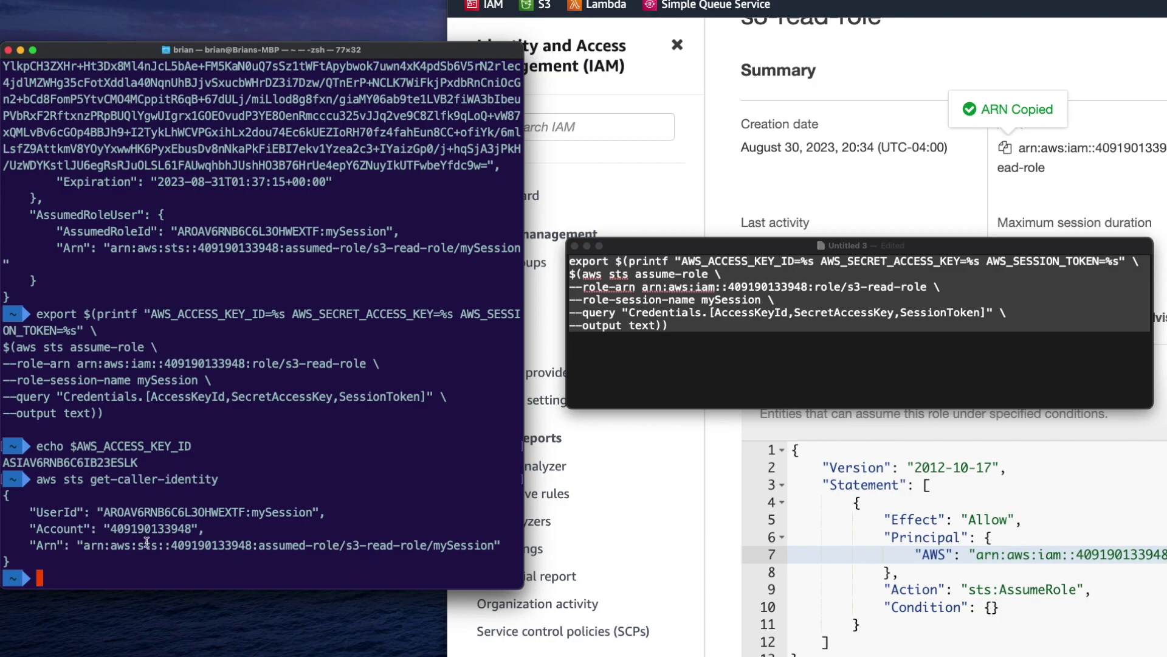
left_click_drag(342, 545, 424, 545)
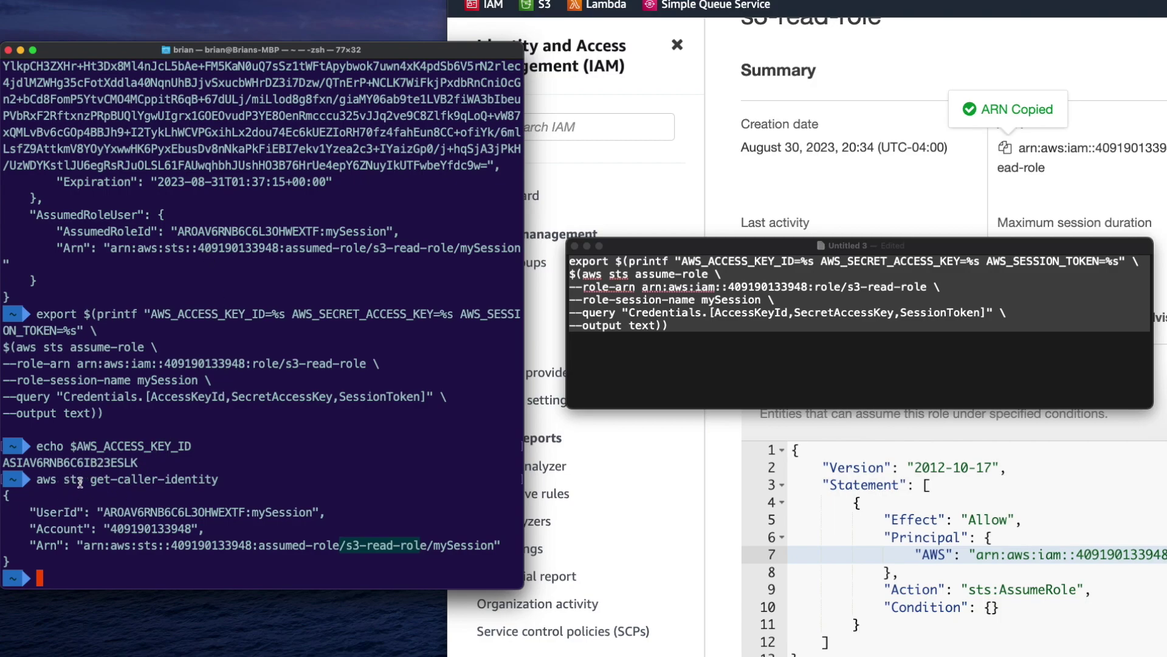
left_click_drag(80, 482, 149, 562)
left_click(184, 557)
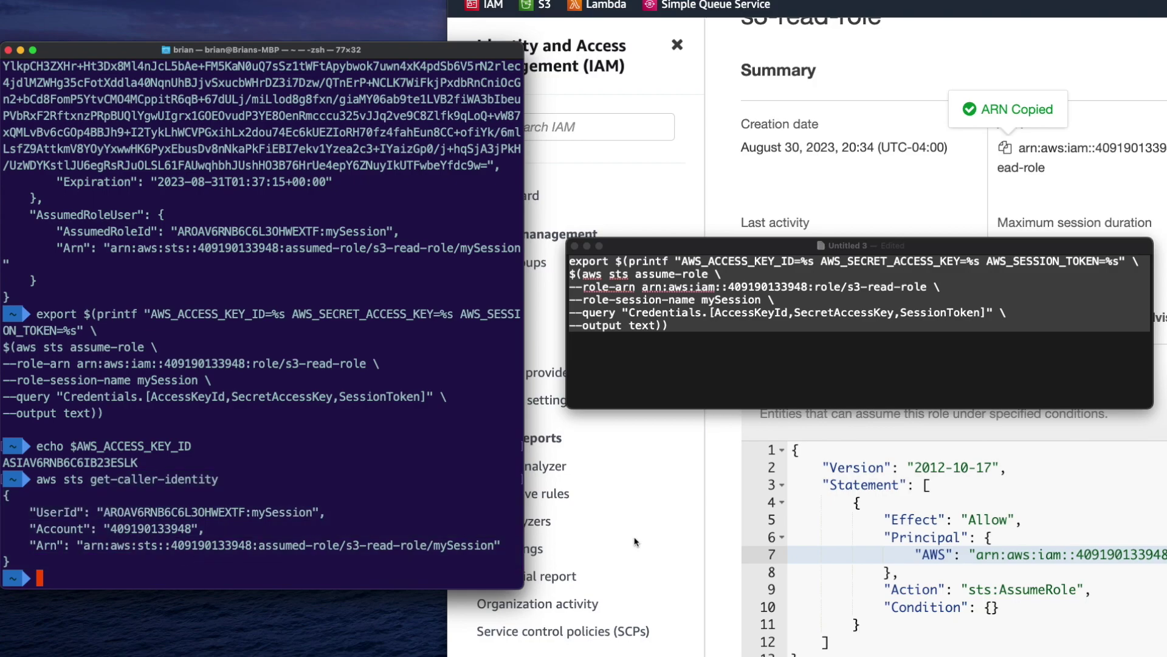
Review s3-read-role's permissions policies, then bring up the Lambda console in a new tab
left_click(700, 534)
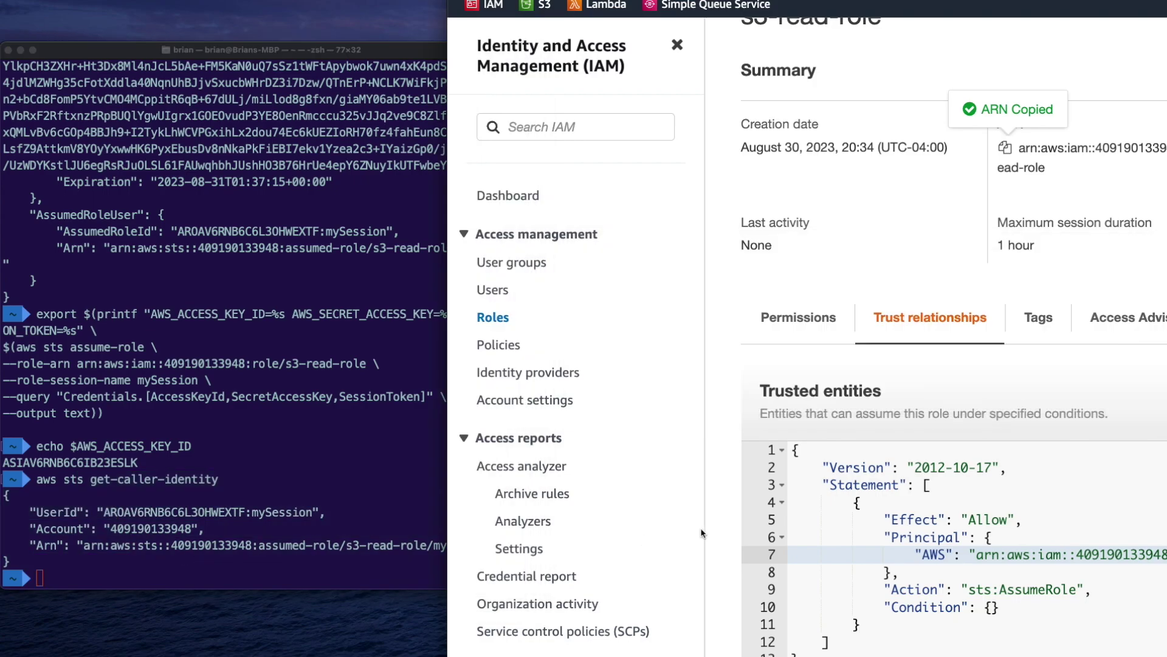
left_click(801, 317)
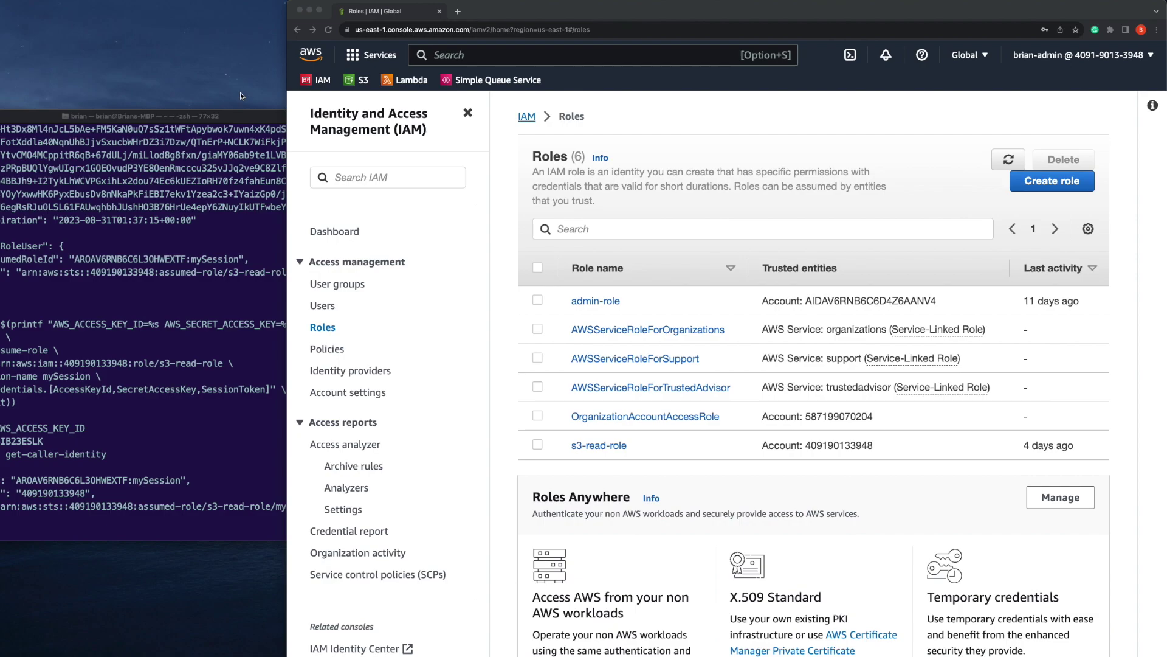
left_click(412, 81, "super")
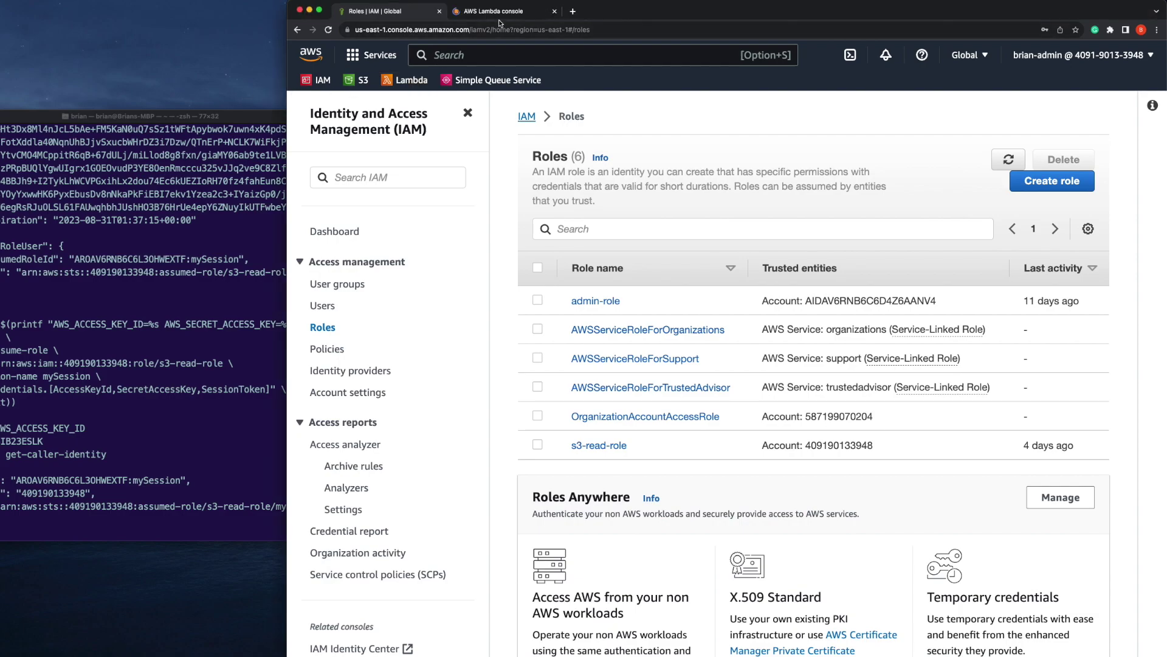
left_click(499, 11)
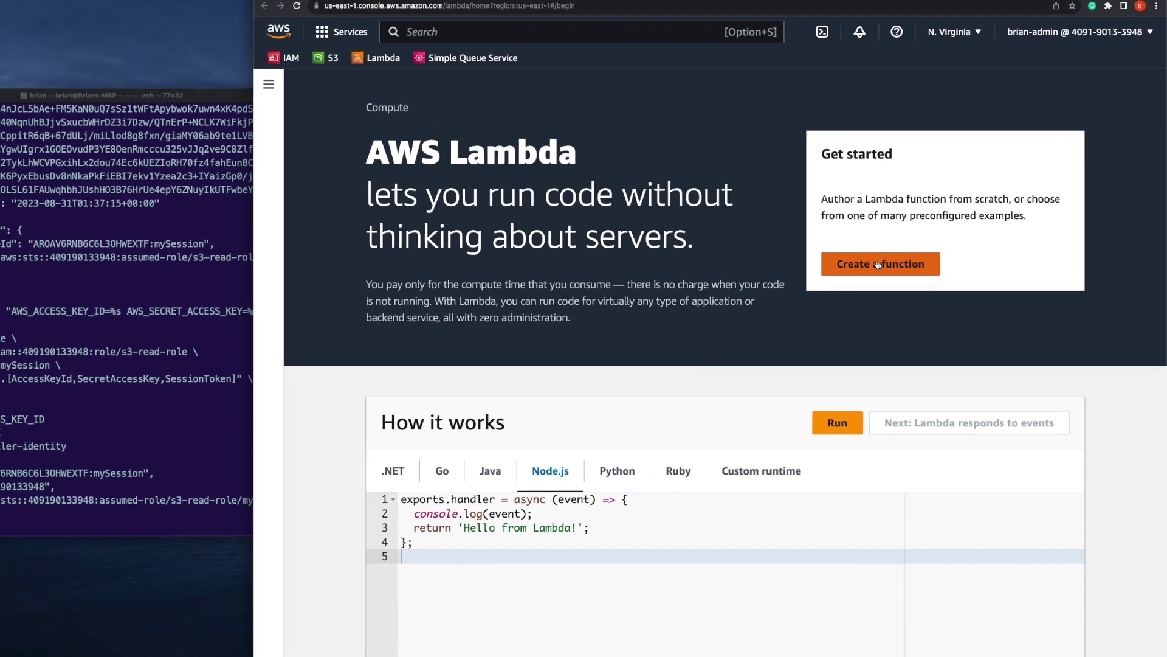
Create the Node.js 18.x function 'test' with a new basic-permissions execution role
left_click(918, 285)
left_click(452, 345)
type("test")
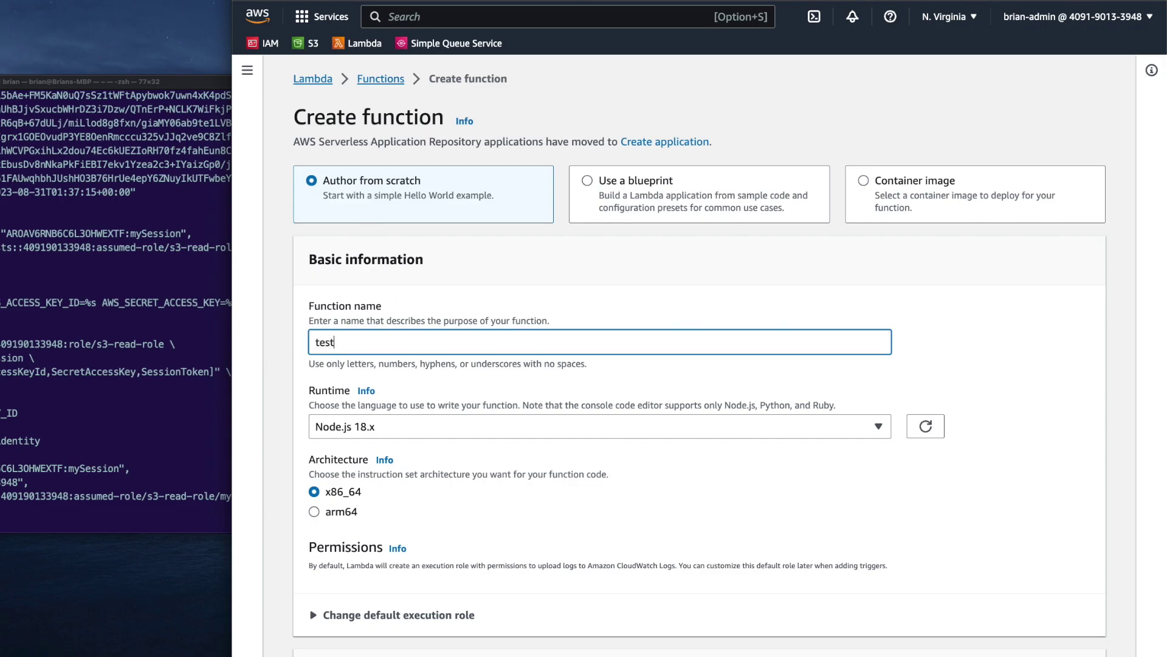
scroll(320, 337, "down", 3)
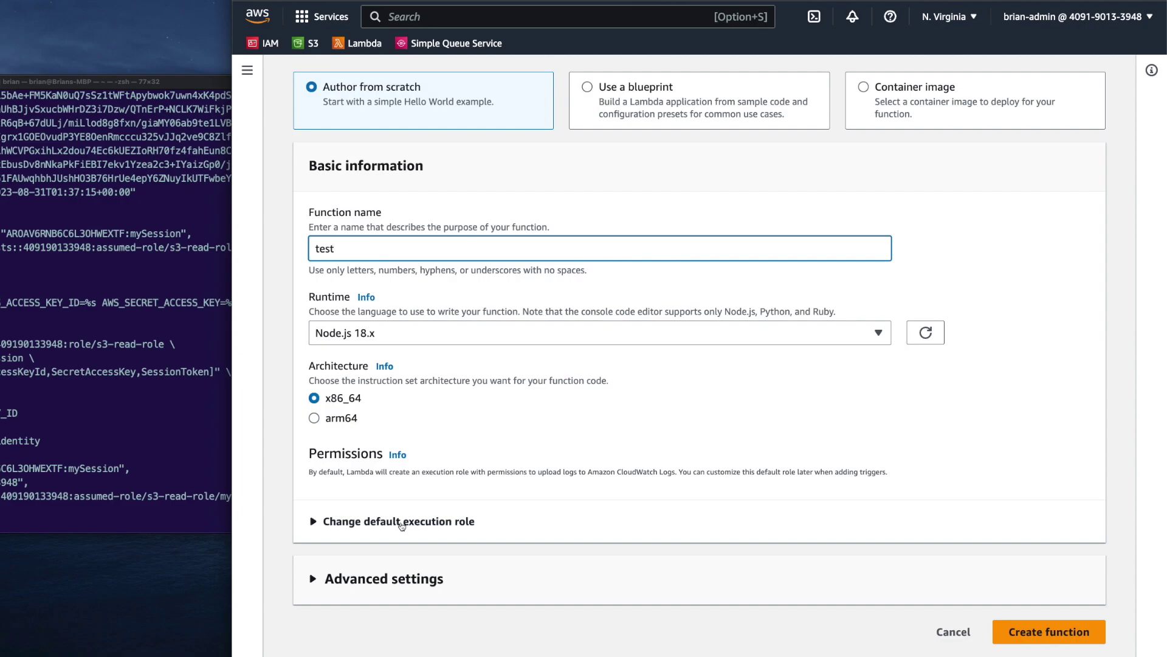
left_click(335, 534)
scroll(384, 481, "down", 2)
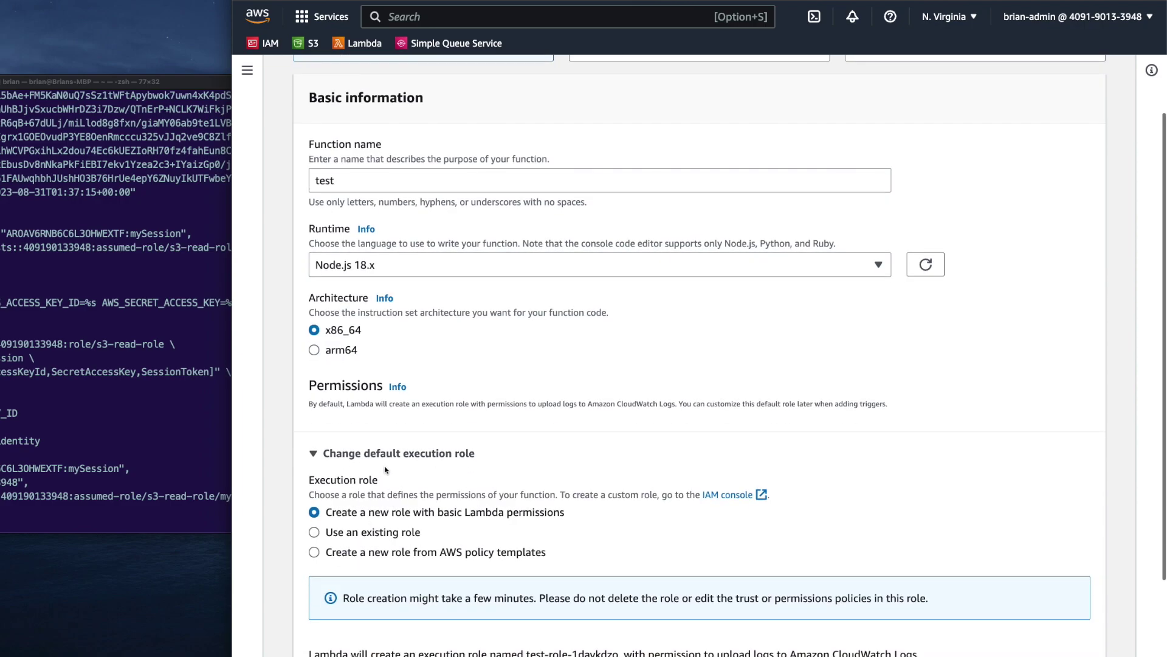
scroll(523, 506, "down", 5)
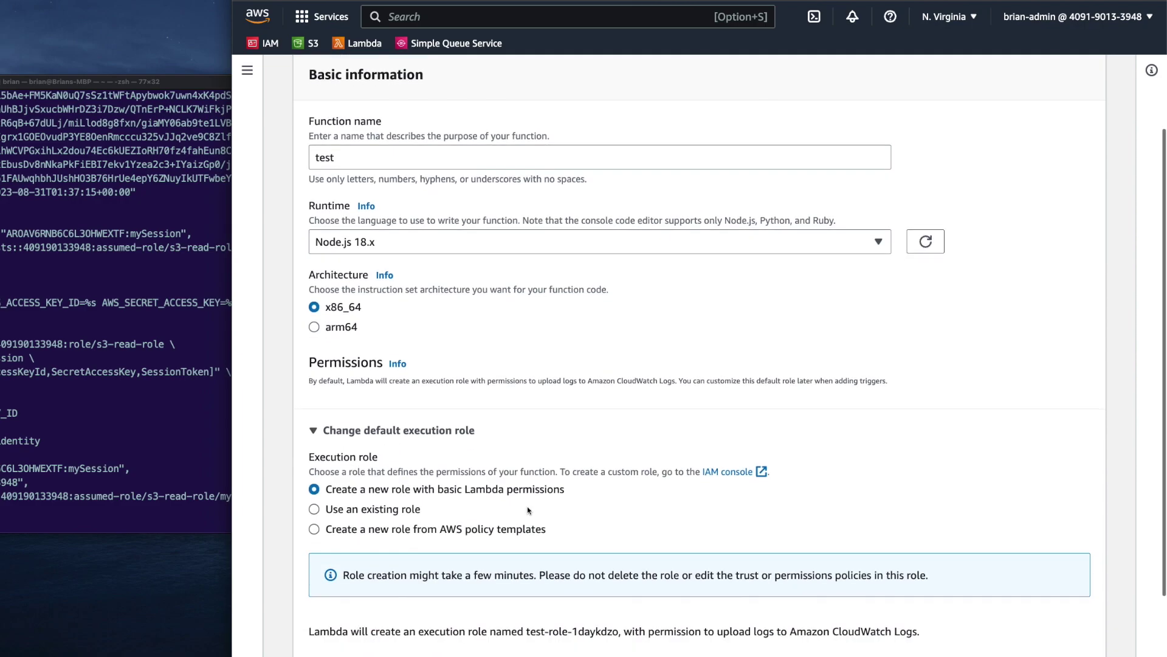
left_click(1061, 636)
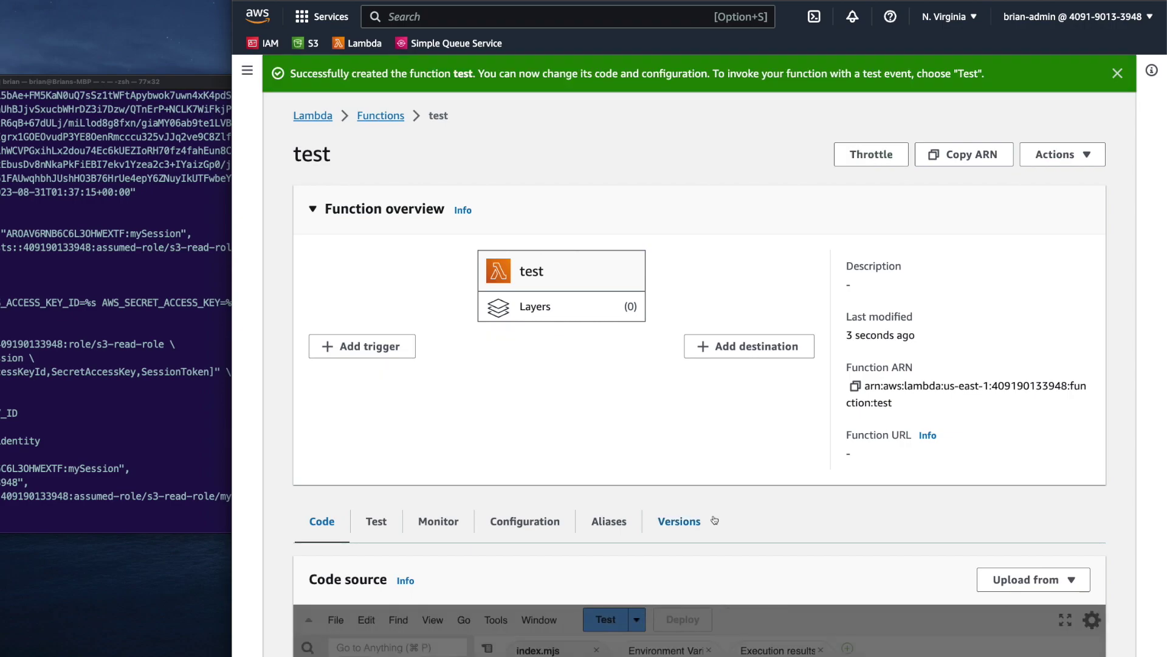
From the function's Configuration > Permissions, open execution role test-role-1daykdzo in IAM
scroll(679, 521, "down", 3)
left_click(541, 375)
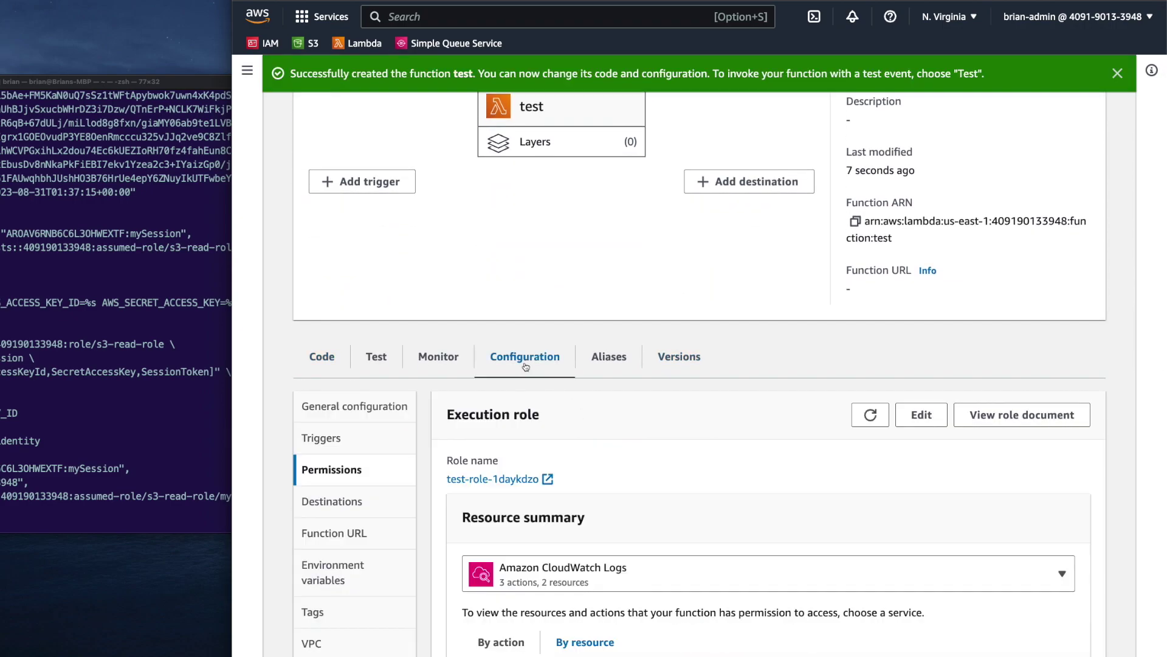
scroll(492, 318, "down", 3)
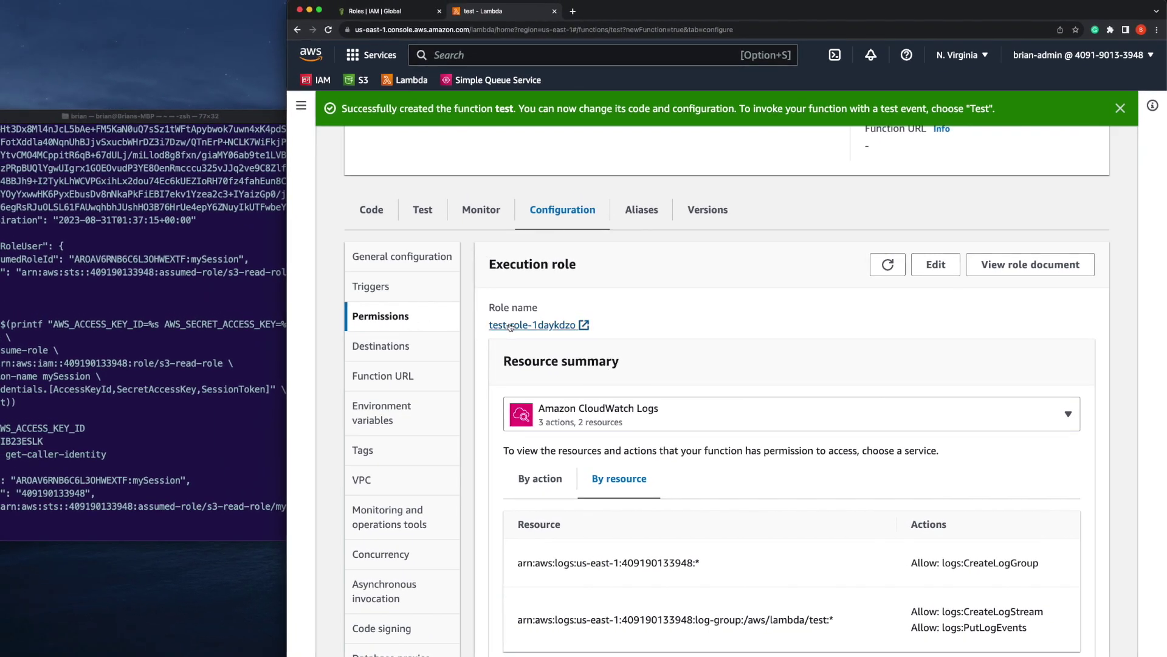
left_click(510, 325)
left_click(606, 14)
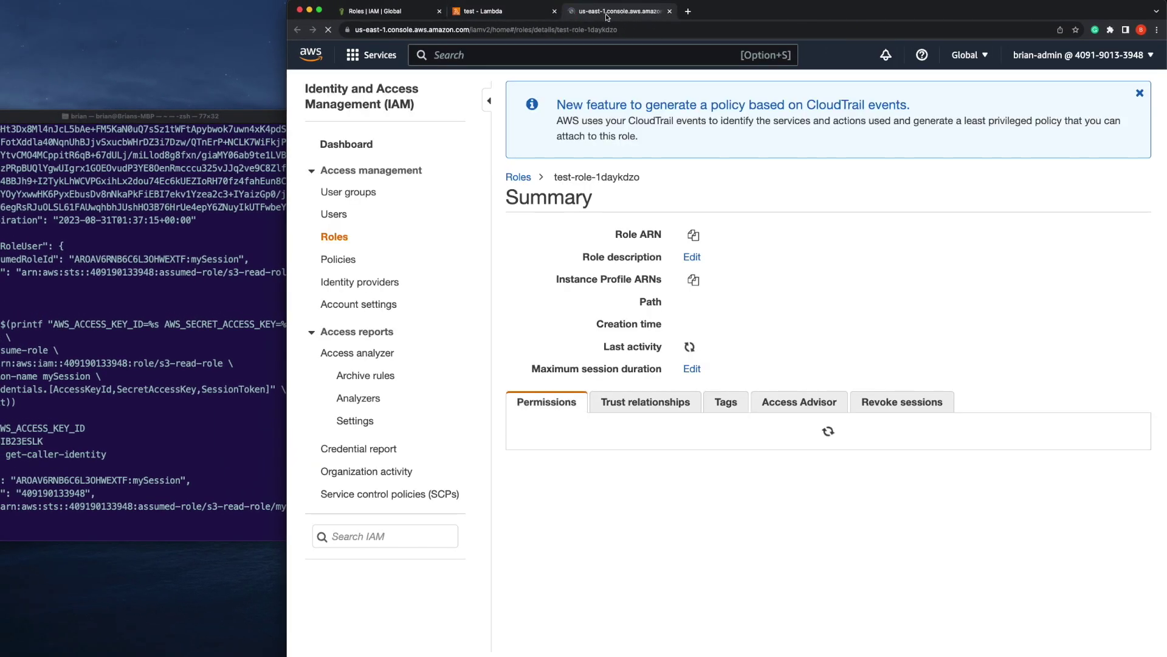
Read the basic execution policy's JSON and view the role's lambda.amazonaws.com trust relationship
scroll(665, 354, "down", 1)
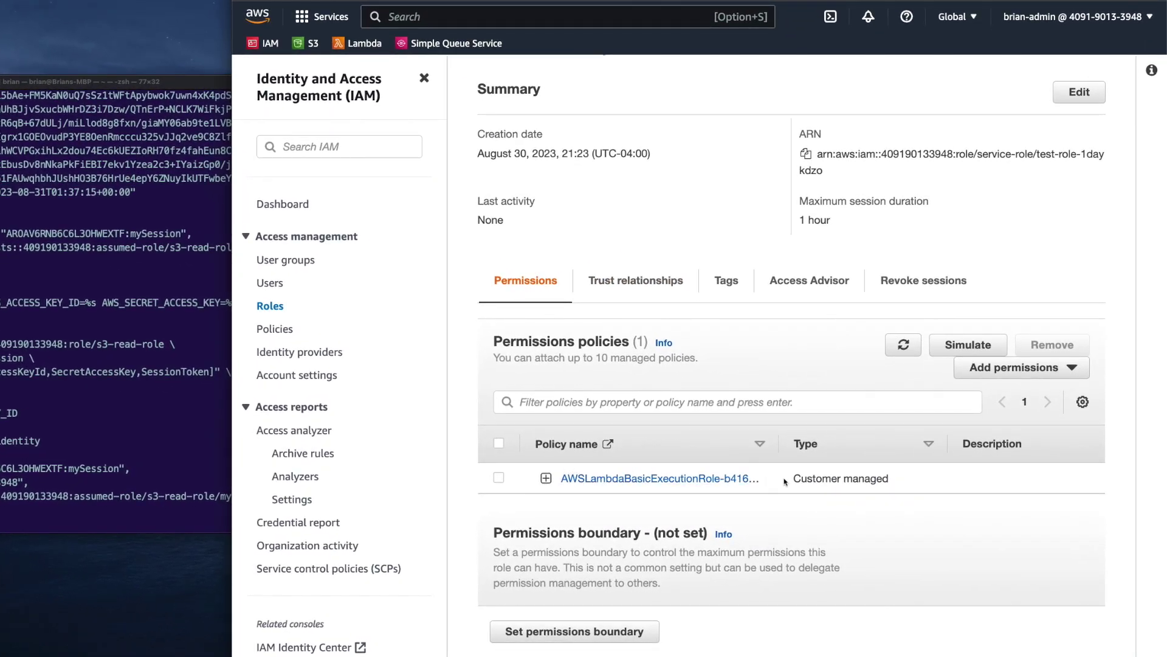
left_click(546, 477)
scroll(544, 476, "down", 2)
scroll(545, 476, "down", 2)
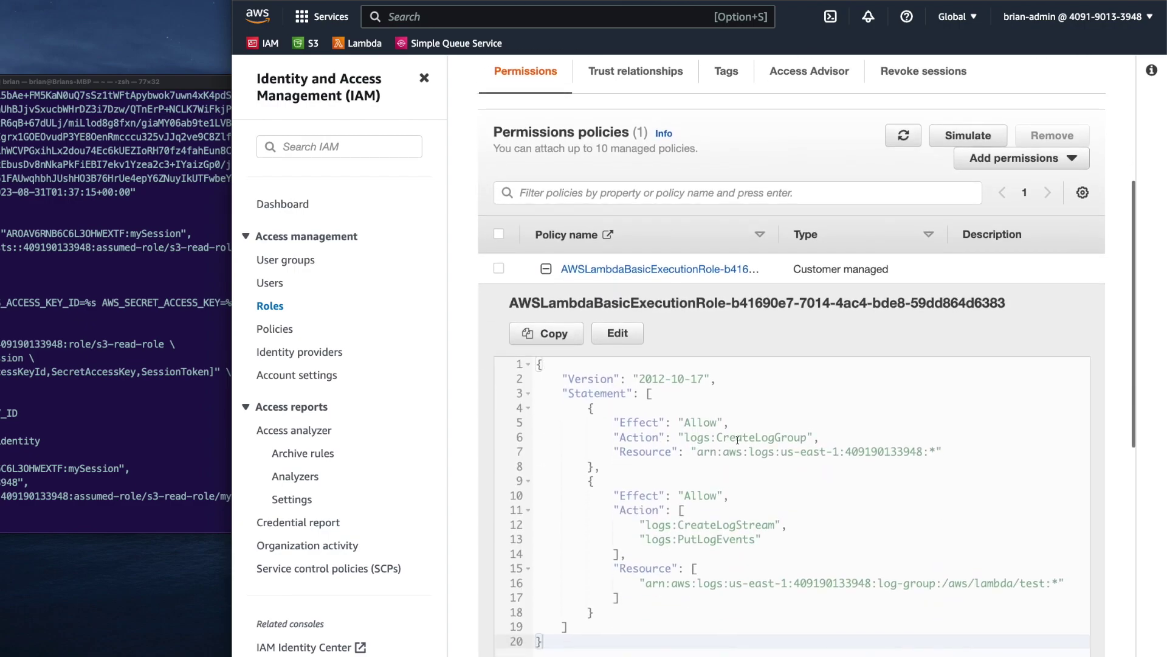
scroll(737, 439, "down", 1)
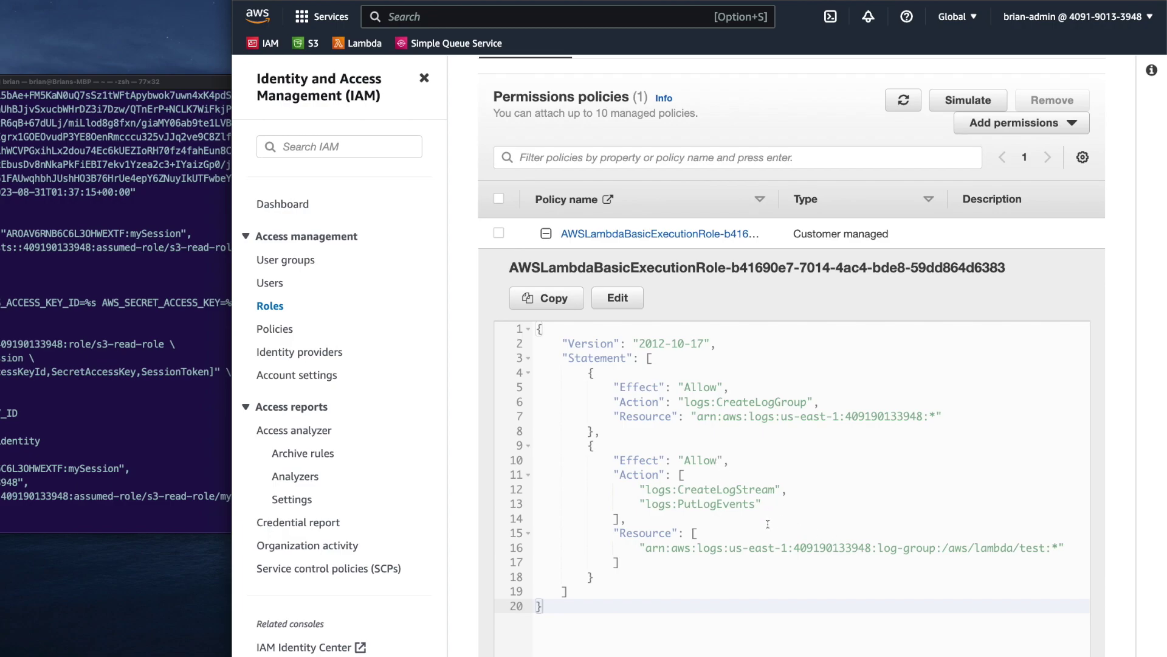
scroll(773, 384, "up", 3)
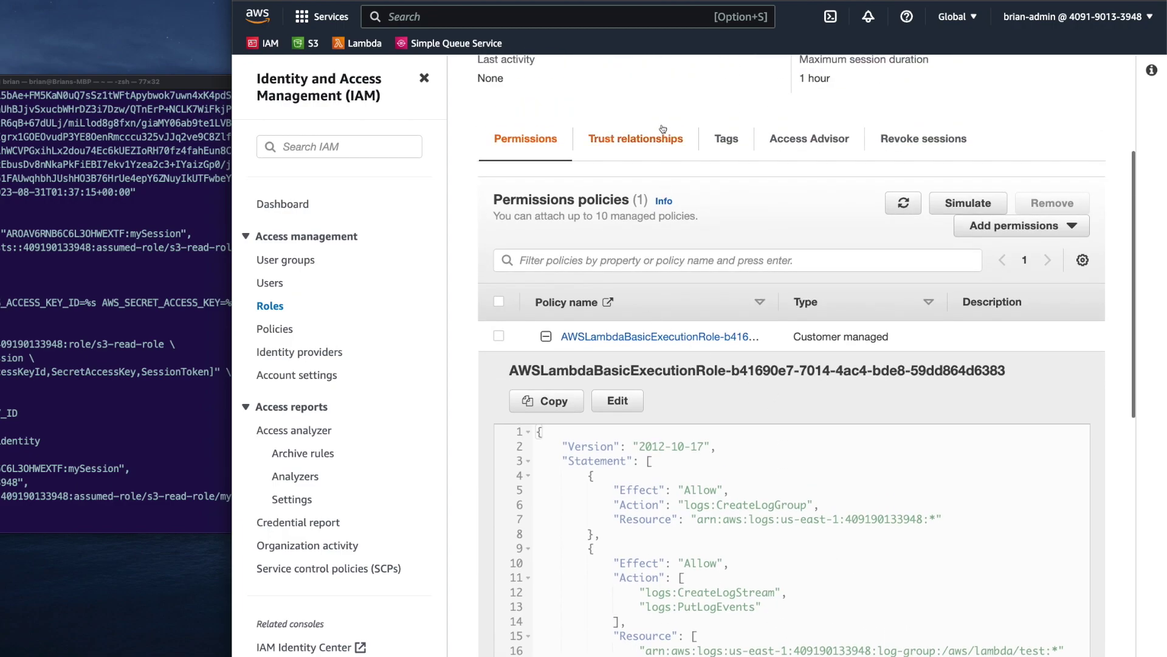
left_click(657, 139)
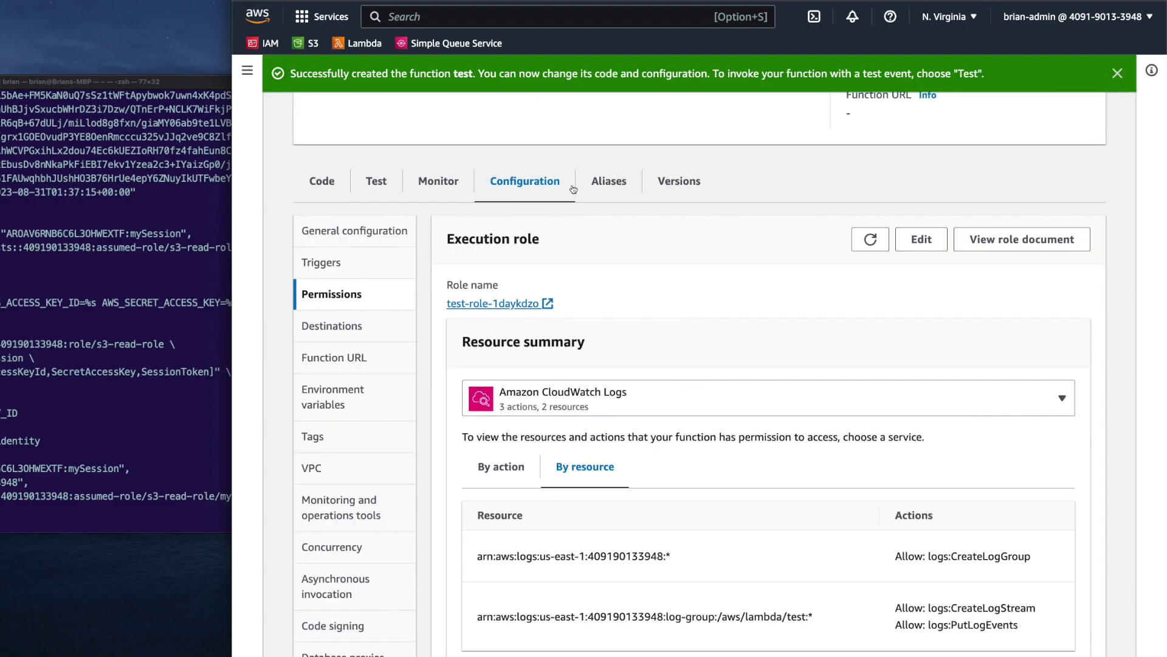
Replace index.mjs with SQS SendMessage code whose MessageBody is "Hello from Lambda"
scroll(315, 263, "up", 2)
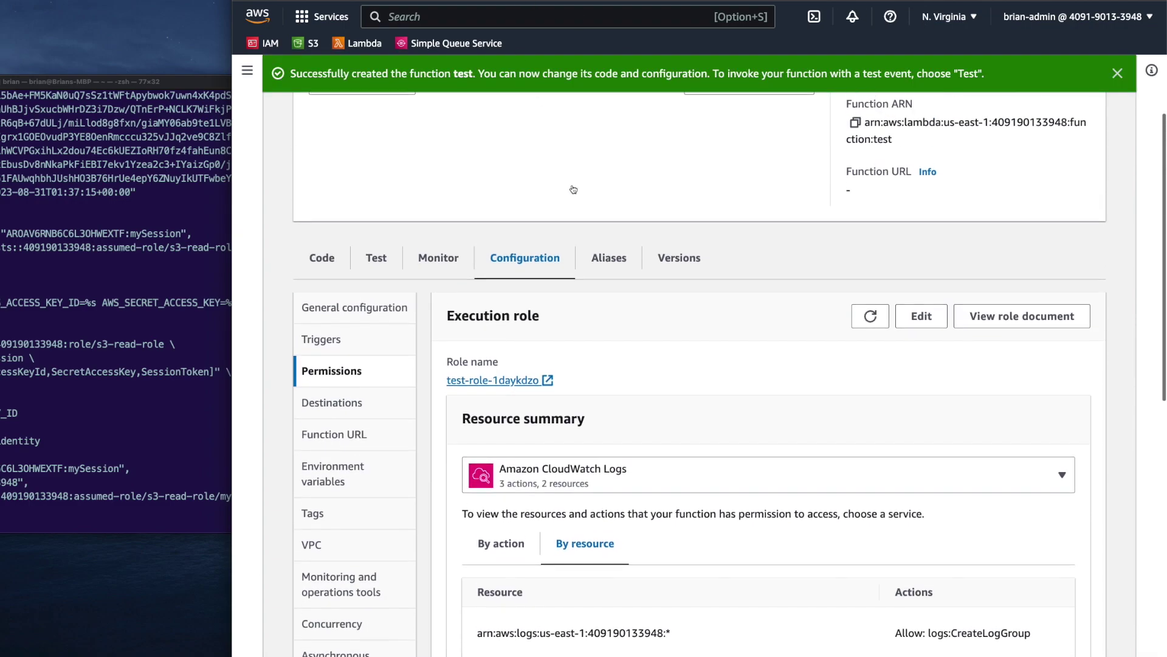
left_click(315, 262)
scroll(623, 343, "down", 2)
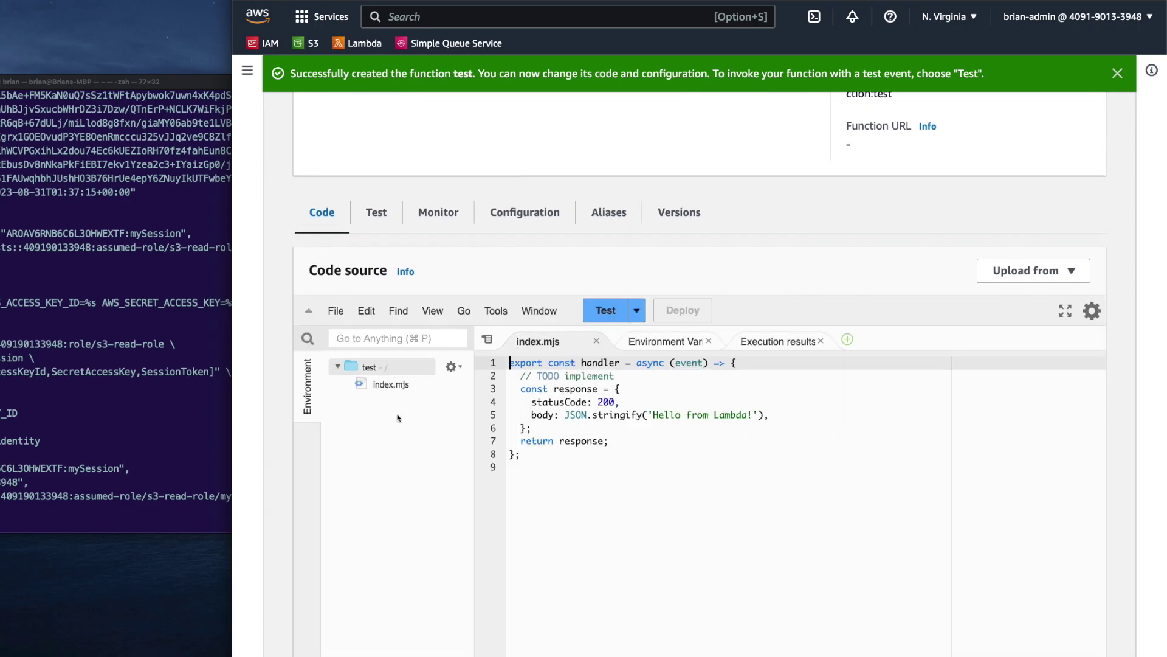
key("super+a")
key("super+v")
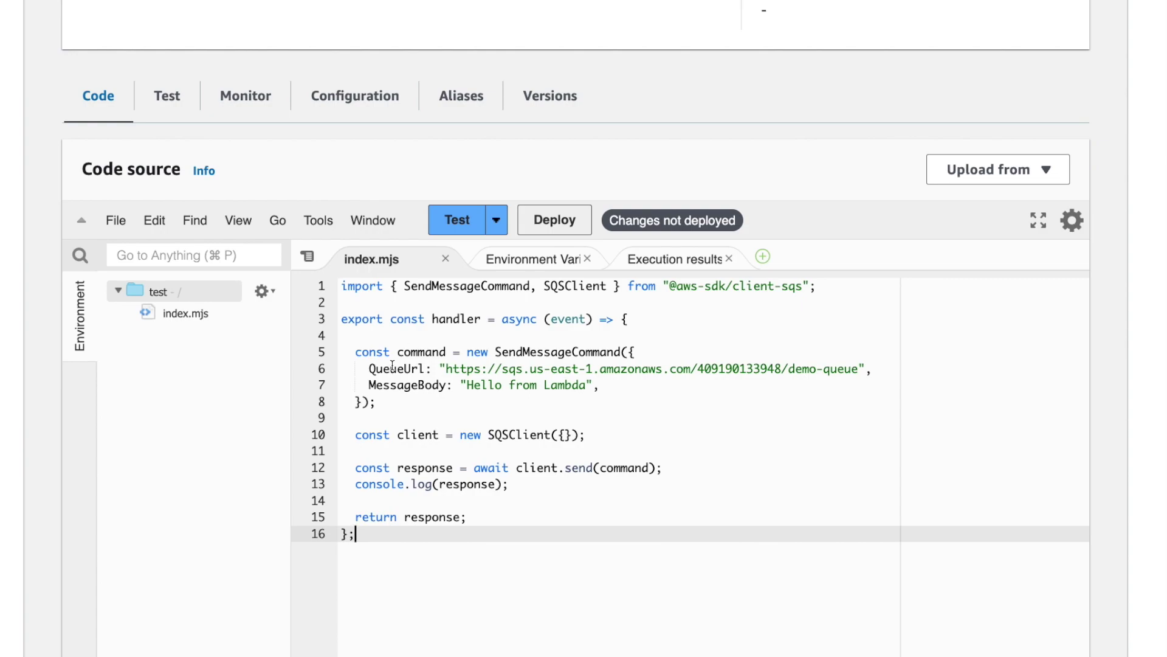
left_click_drag(411, 352, 444, 394)
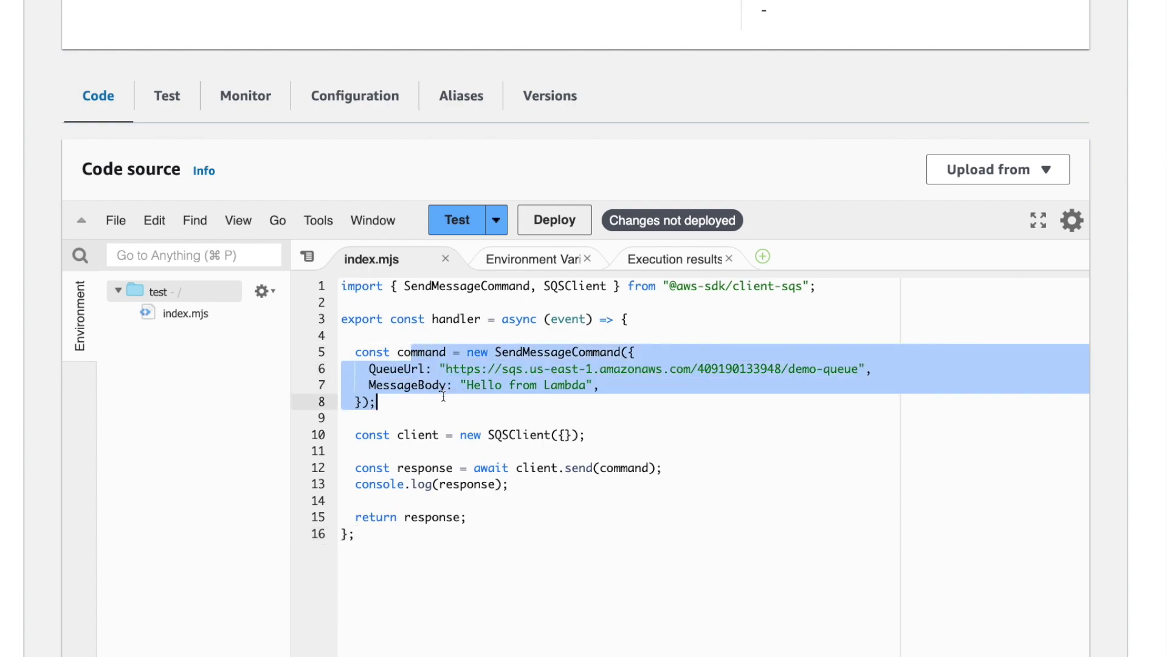
left_click(443, 396)
left_click_drag(474, 384, 572, 385)
left_click(570, 385)
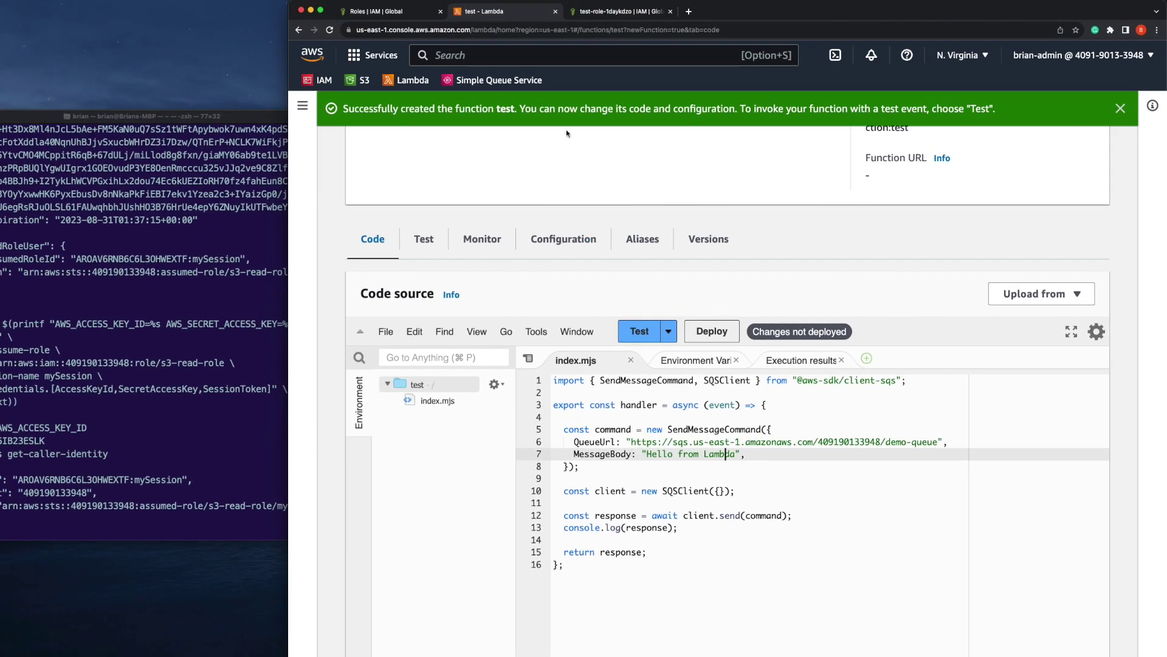
Check demo-queue's details in the SQS console, then deploy the updated test function
left_click(496, 82, "super")
left_click(738, 14)
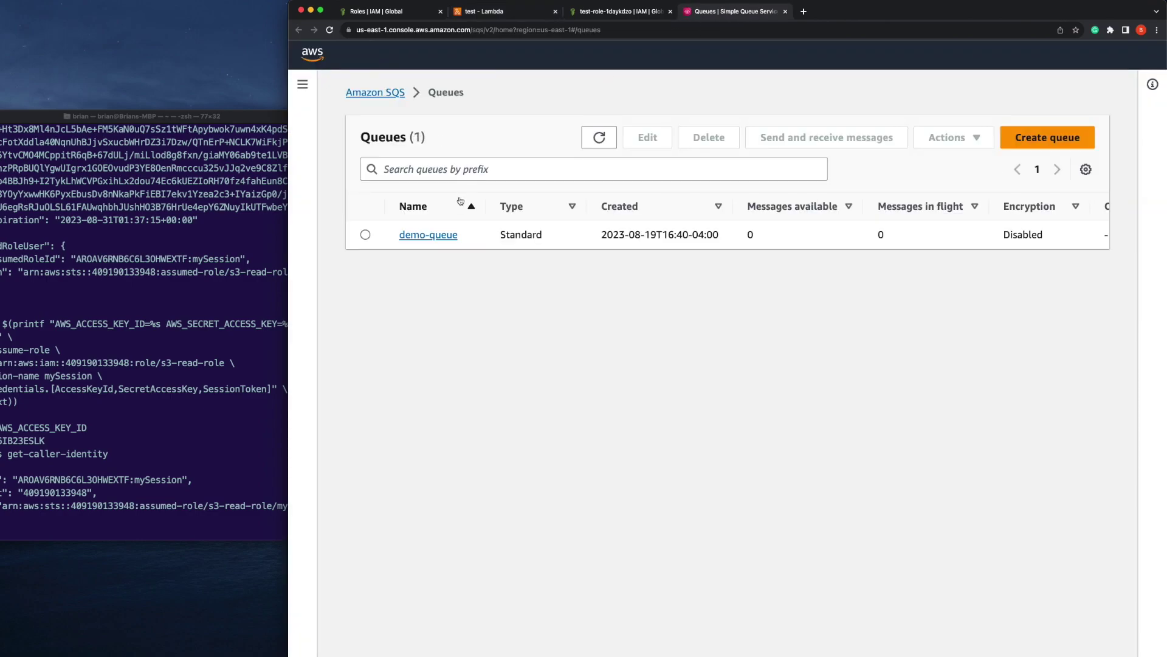
left_click(436, 236)
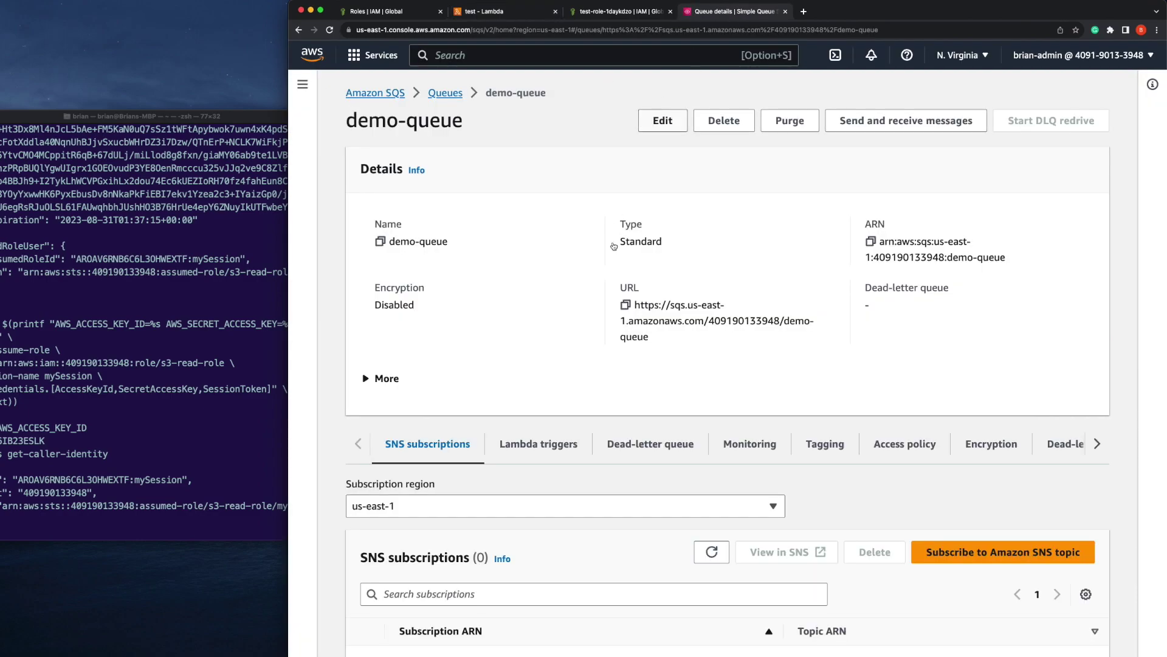
left_click(498, 19)
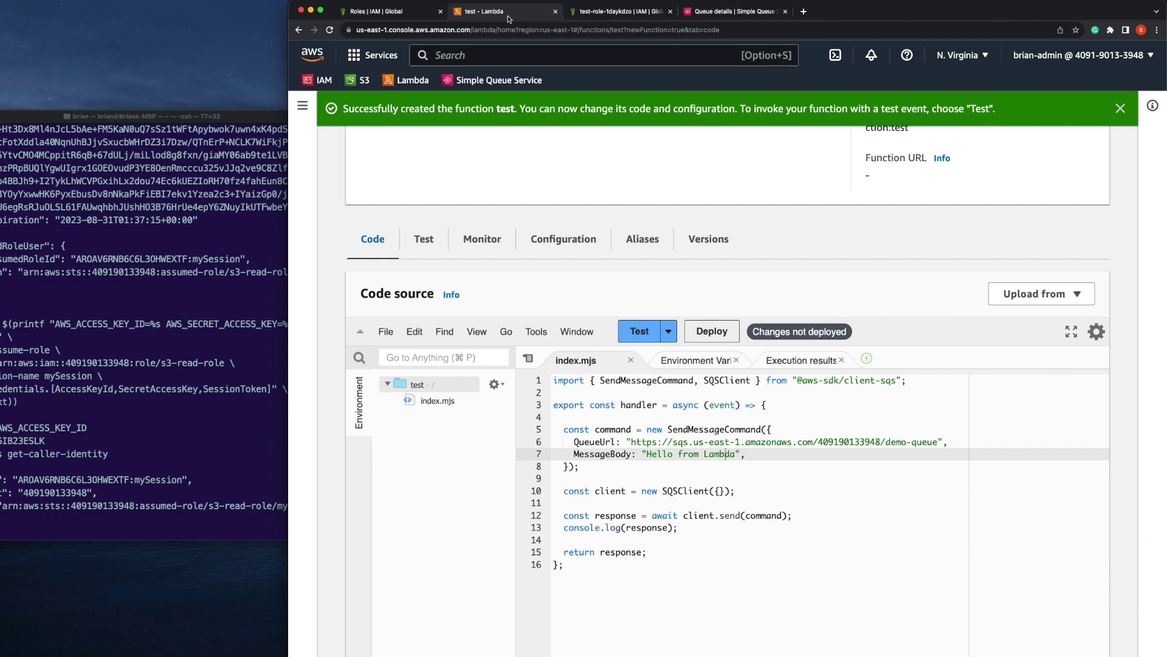
left_click(705, 339)
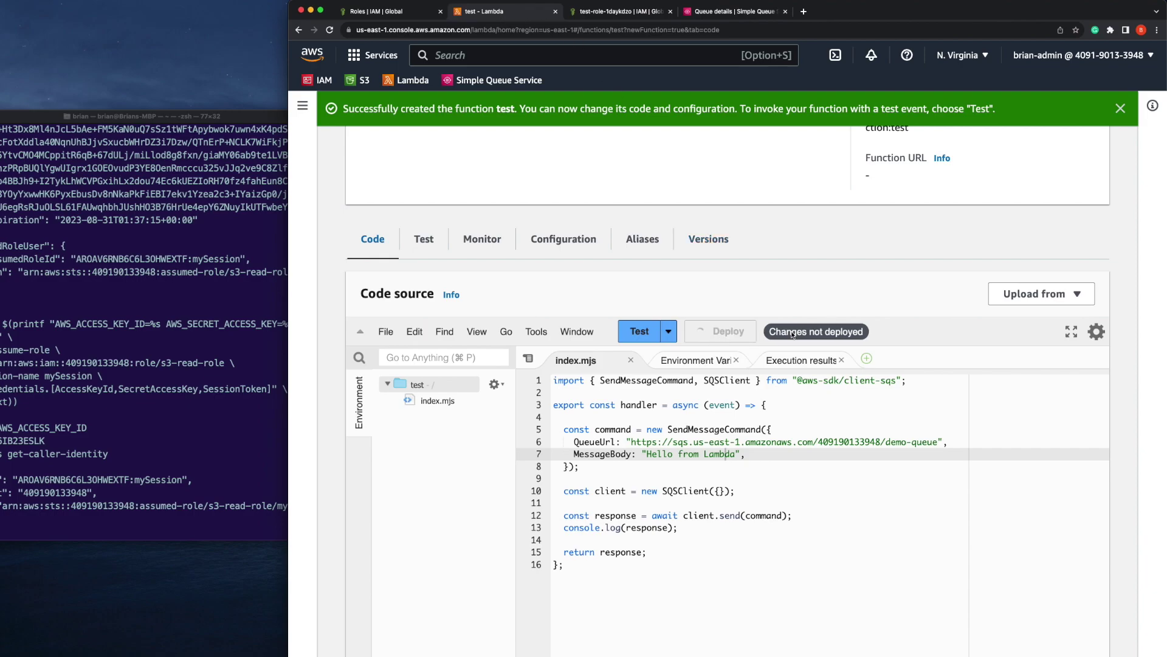
Create and save a new Lambda test event named 'test'
left_click(649, 339)
left_click(500, 275)
type("test")
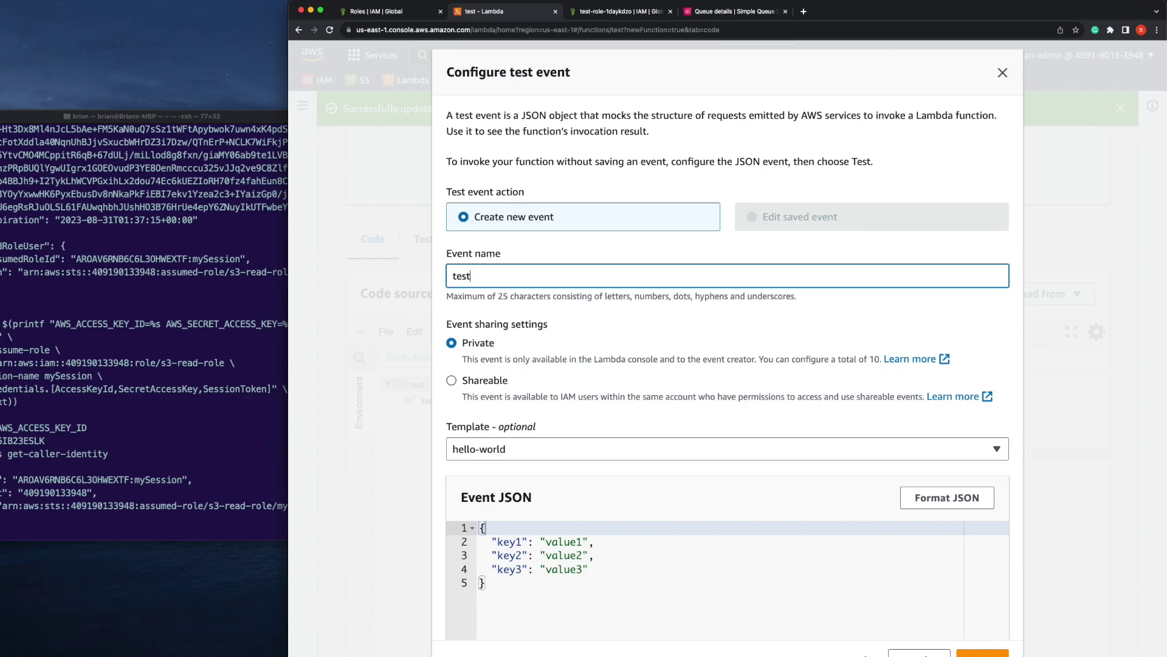
left_click(973, 652)
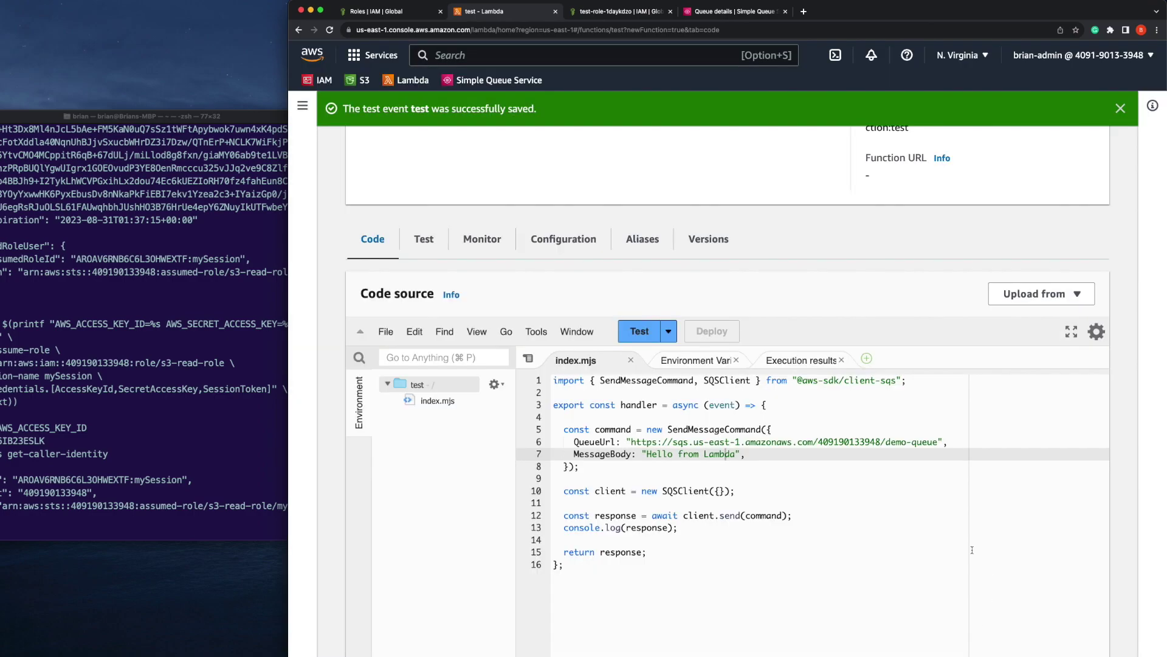
Run the 'test' event and read the AccessDenied error for sqs:sendmessage on demo-queue
left_click(648, 330)
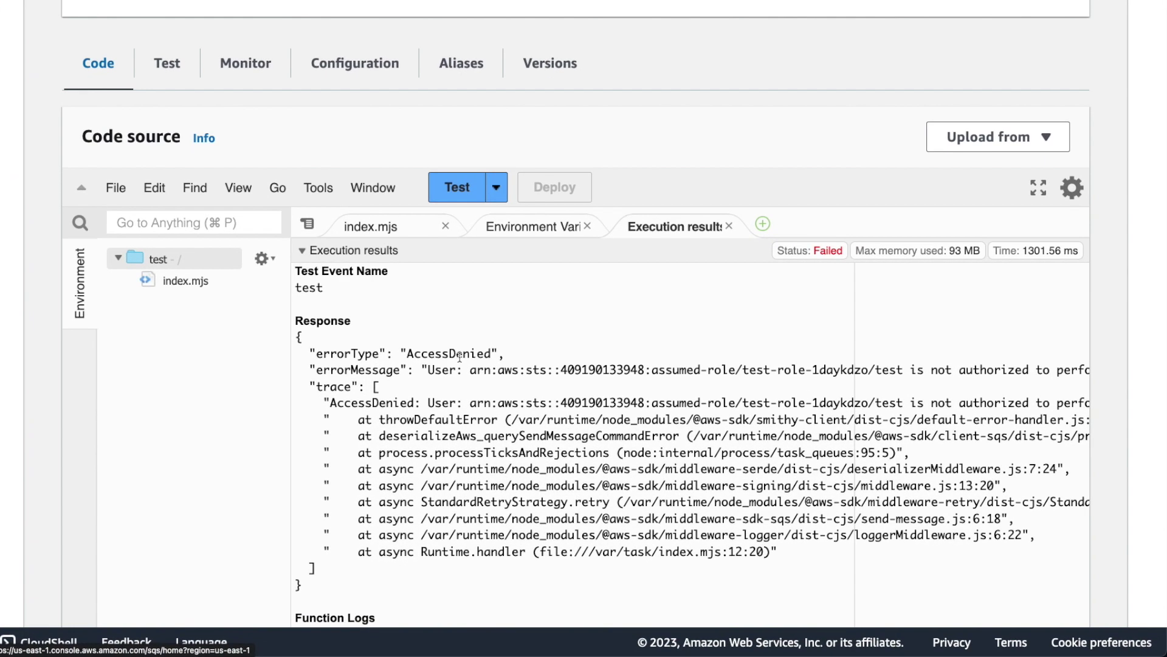
triple_click(499, 369)
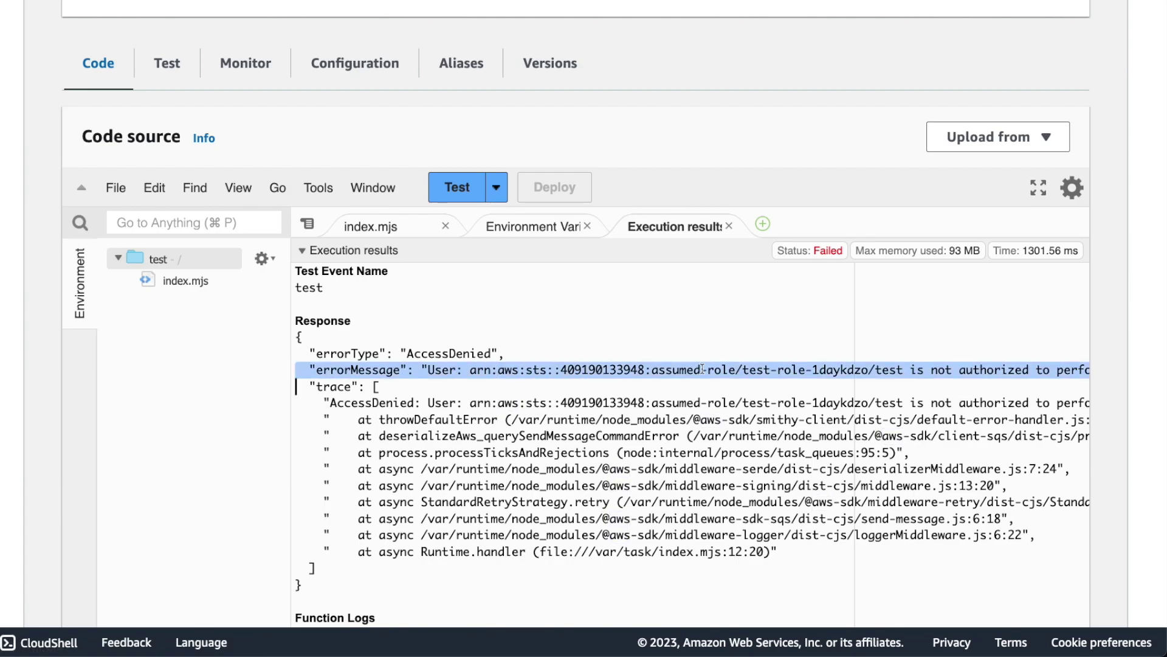
scroll(697, 369, "right", 5)
scroll(697, 369, "right", 6)
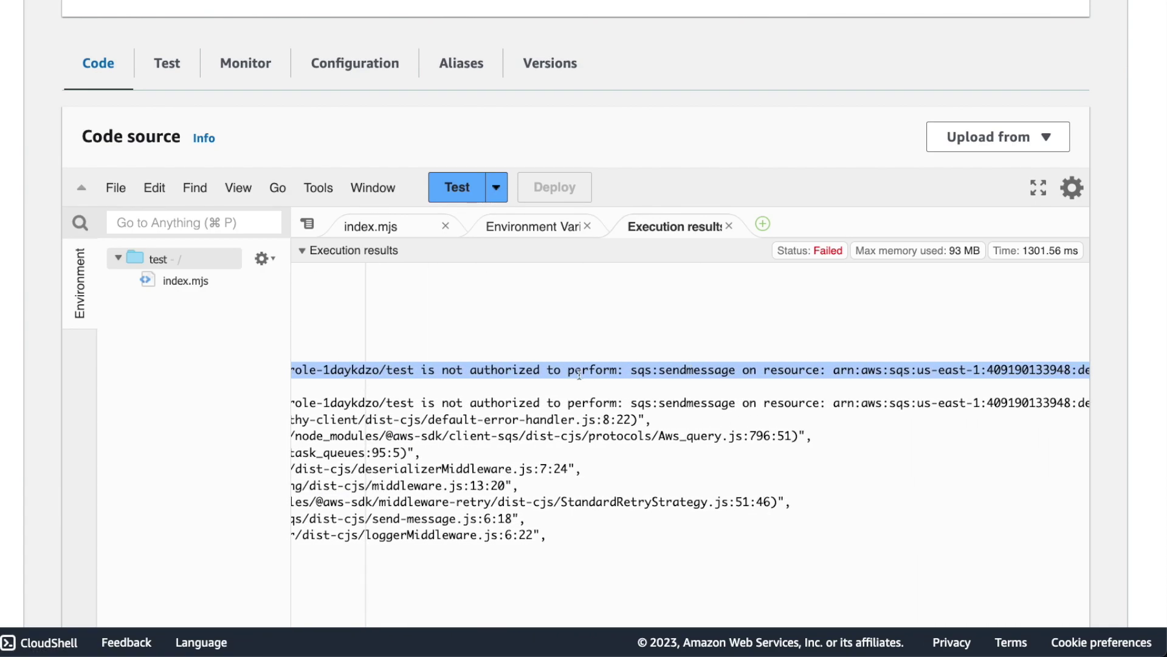
scroll(595, 367, "right", 2)
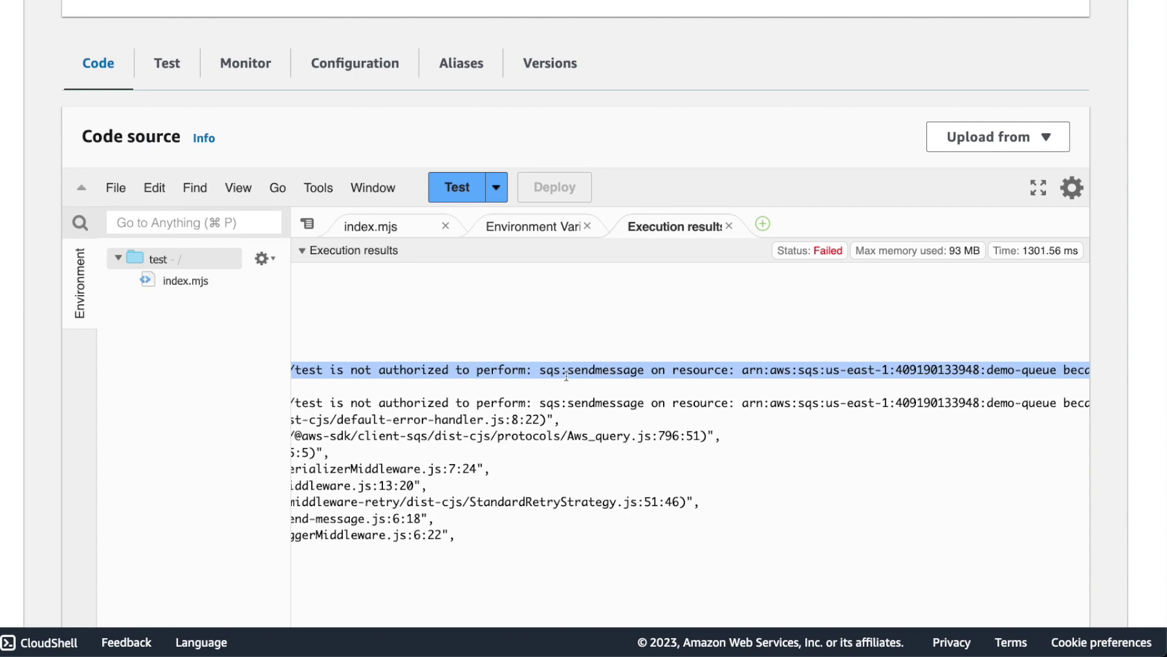
scroll(711, 371, "right", 5)
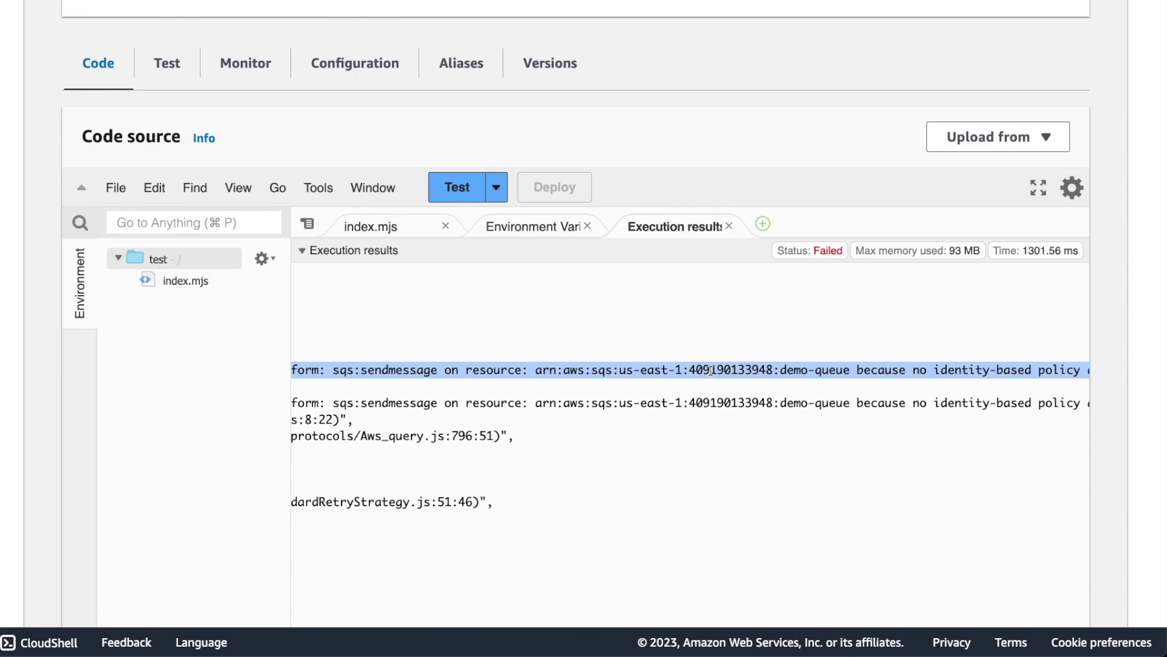
scroll(839, 374, "right", 8)
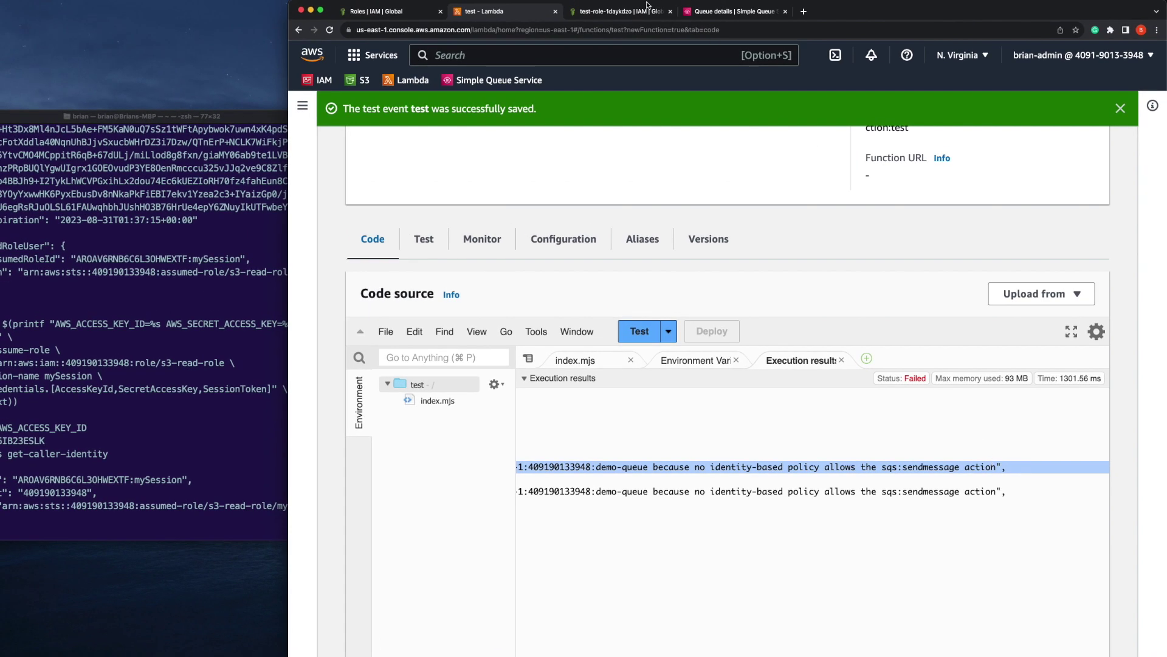
On the test-role-1daykdzo role's permissions, open the Add permissions dropdown
left_click(648, 9)
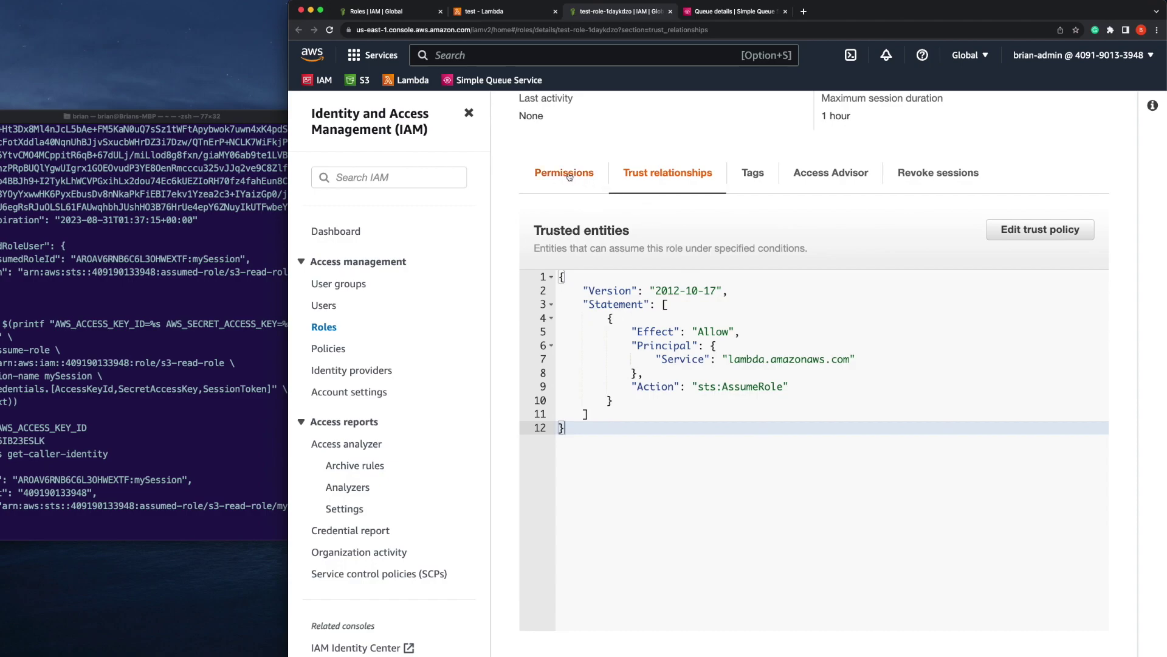
left_click(569, 175)
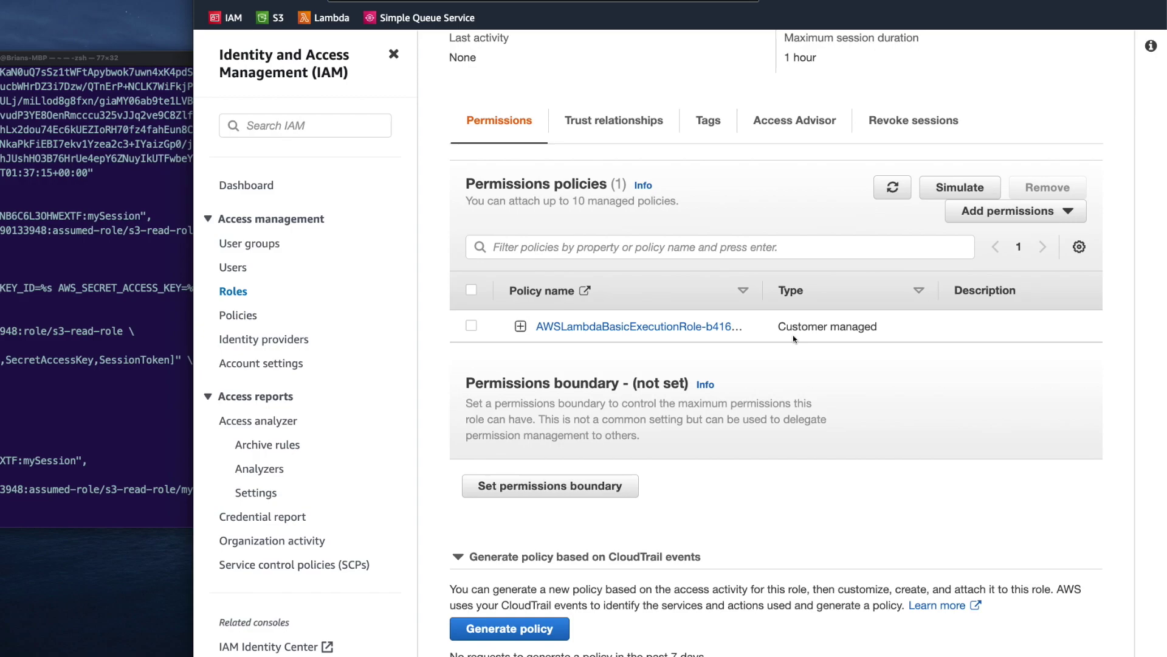
left_click(992, 216)
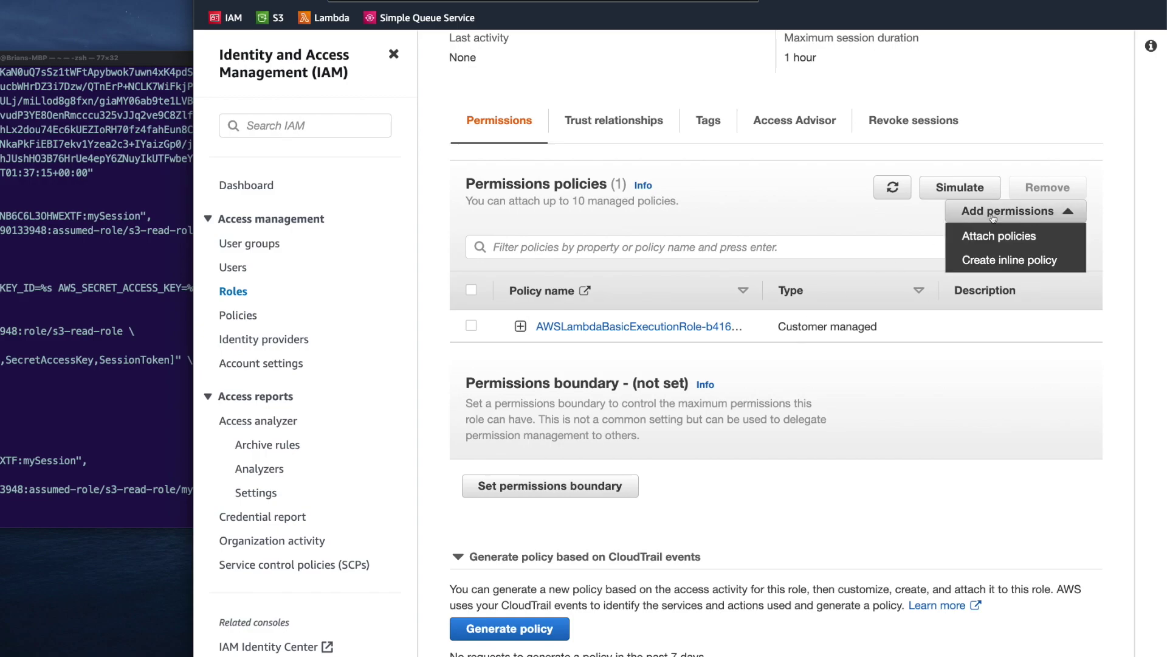
Start an inline policy allowing the SQS Write action SendMessage on all resources
left_click(1017, 262)
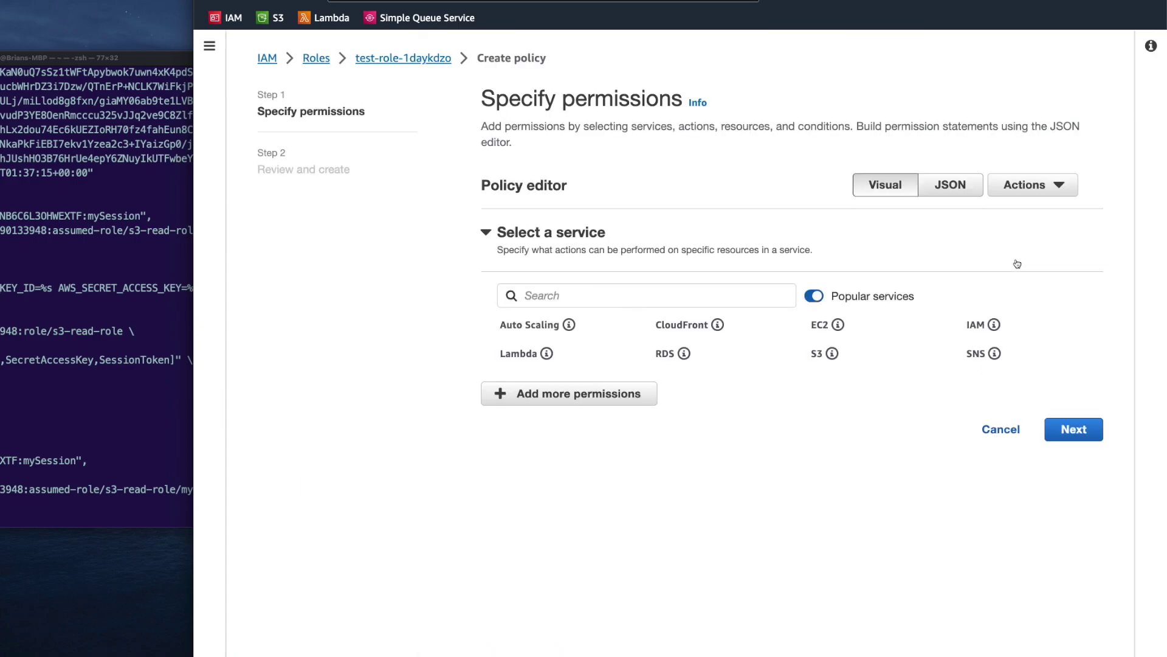
left_click(602, 295)
type("sqs")
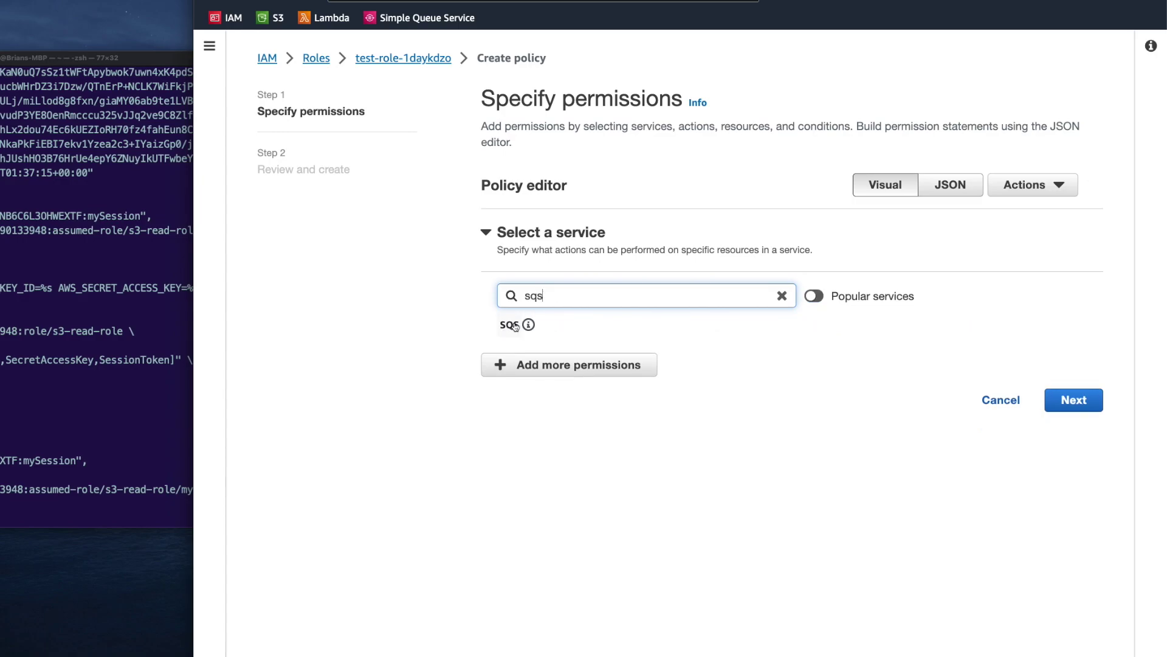
left_click(511, 324)
scroll(529, 304, "down", 2)
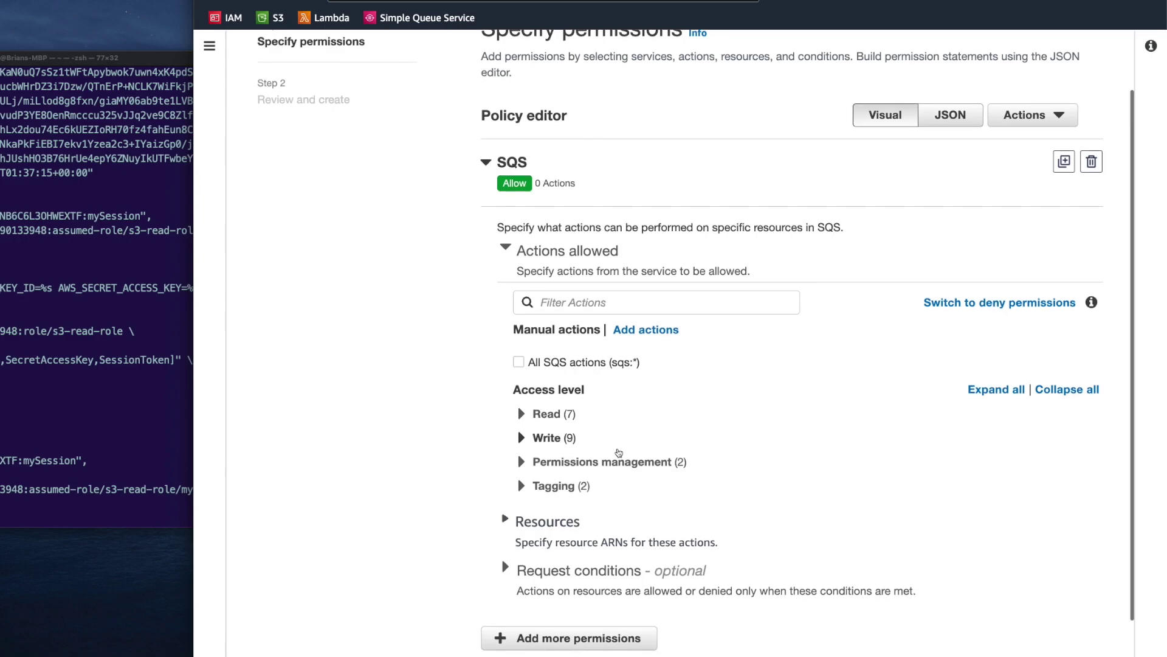
scroll(550, 418, "down", 1)
left_click(521, 399)
scroll(536, 420, "down", 1)
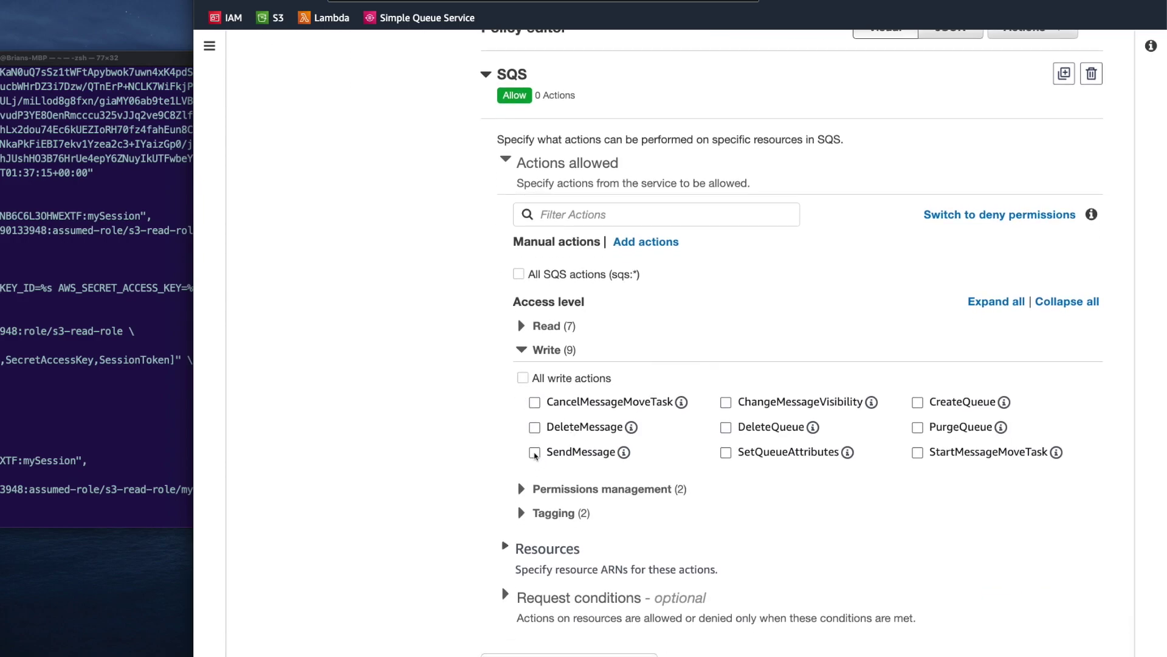
left_click(535, 452)
scroll(608, 454, "down", 2)
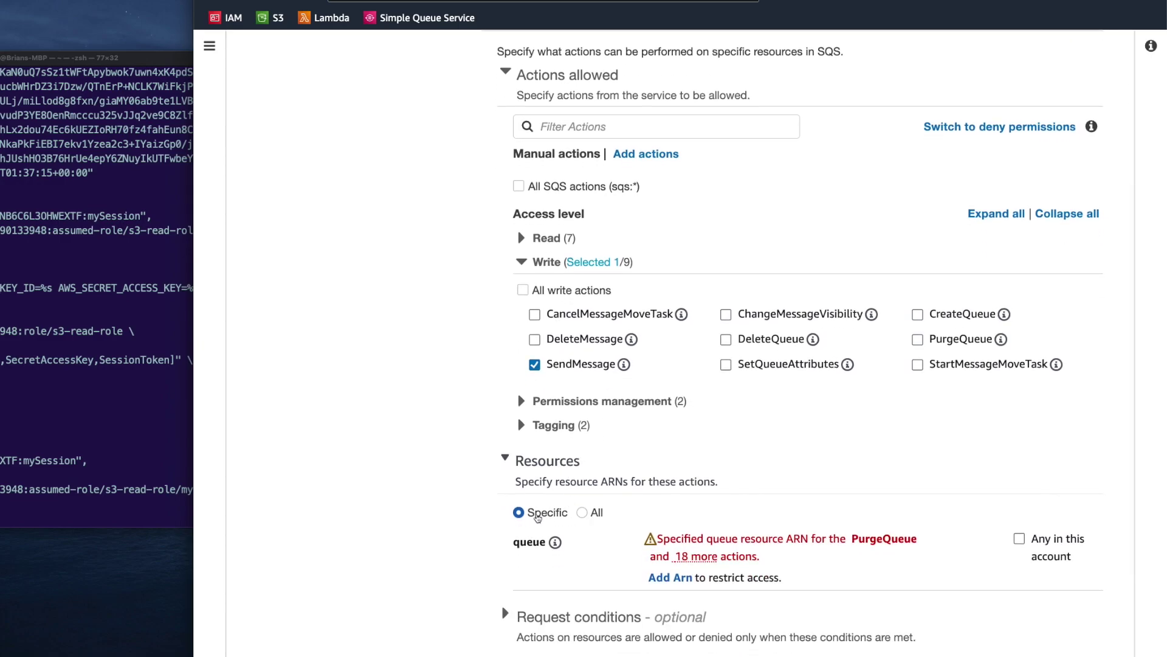
left_click(599, 512)
scroll(590, 512, "down", 2)
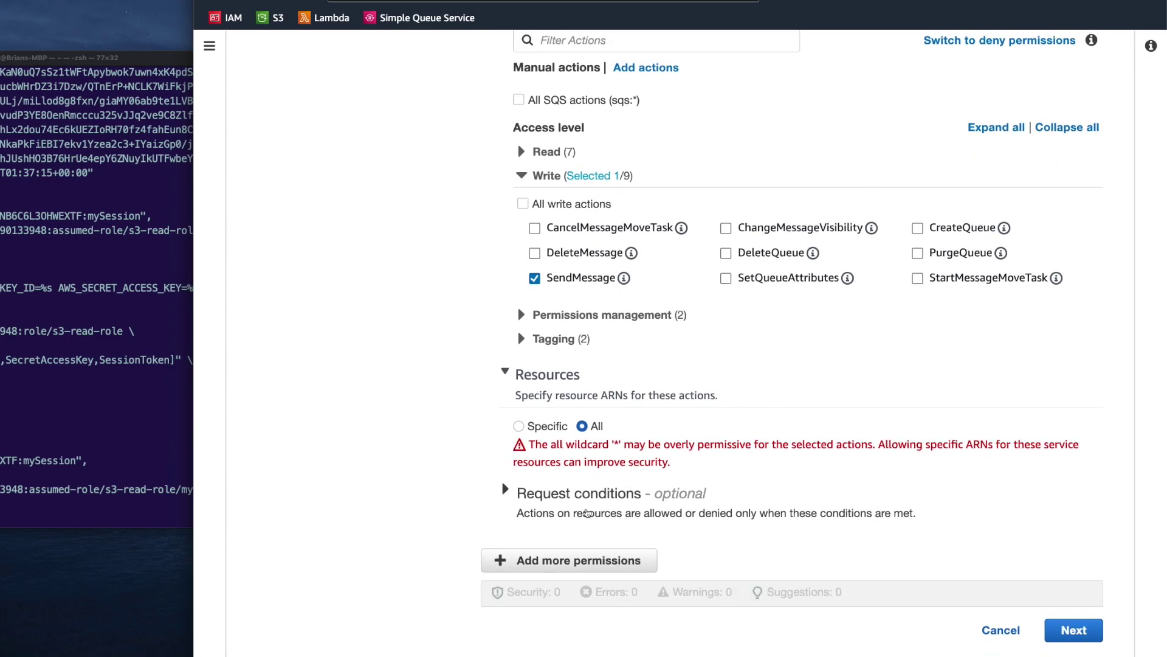
scroll(580, 365, "up", 1)
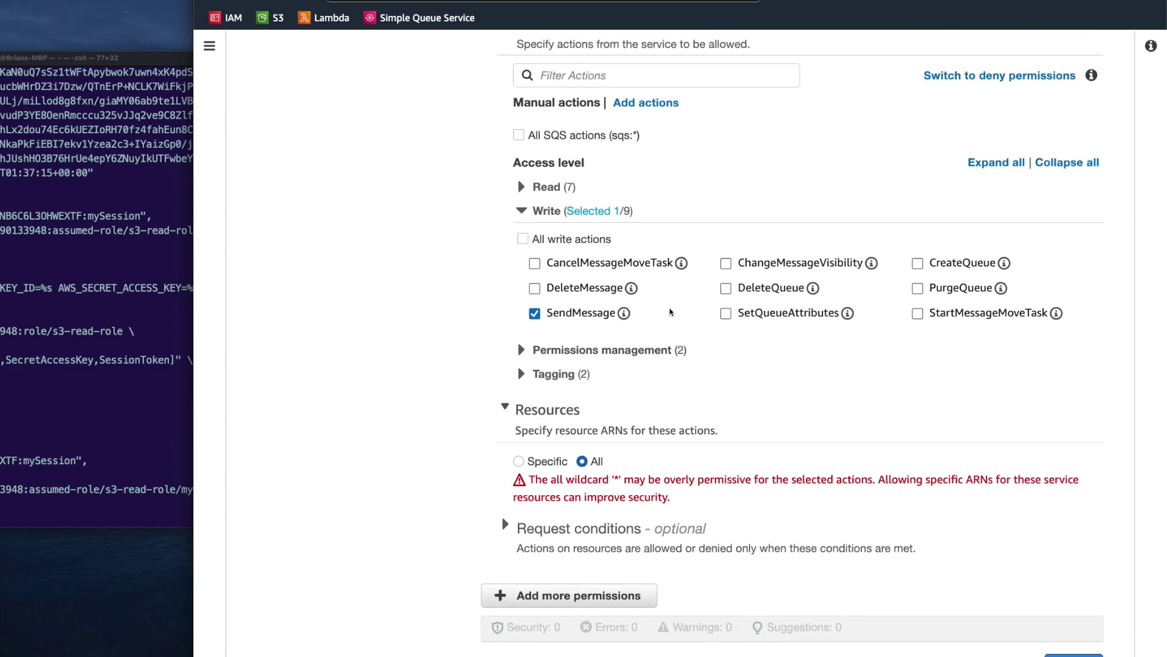
scroll(758, 450, "down", 1)
Name the inline policy 'sqs' and create it
left_click(1073, 630)
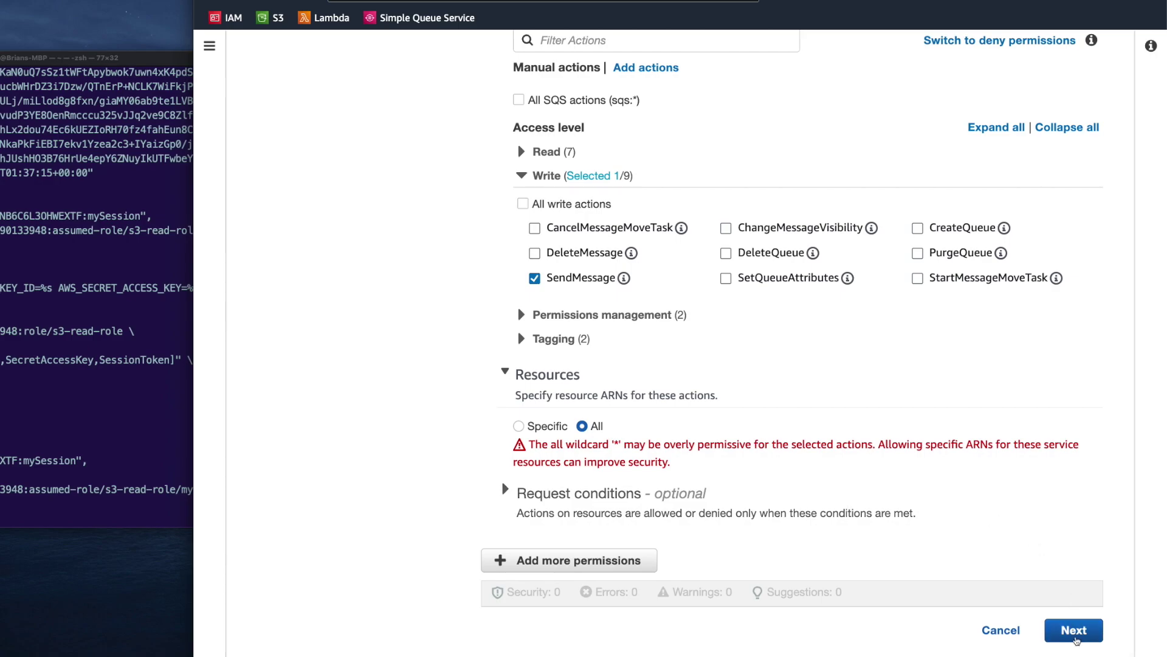
left_click(587, 254)
type("sqs")
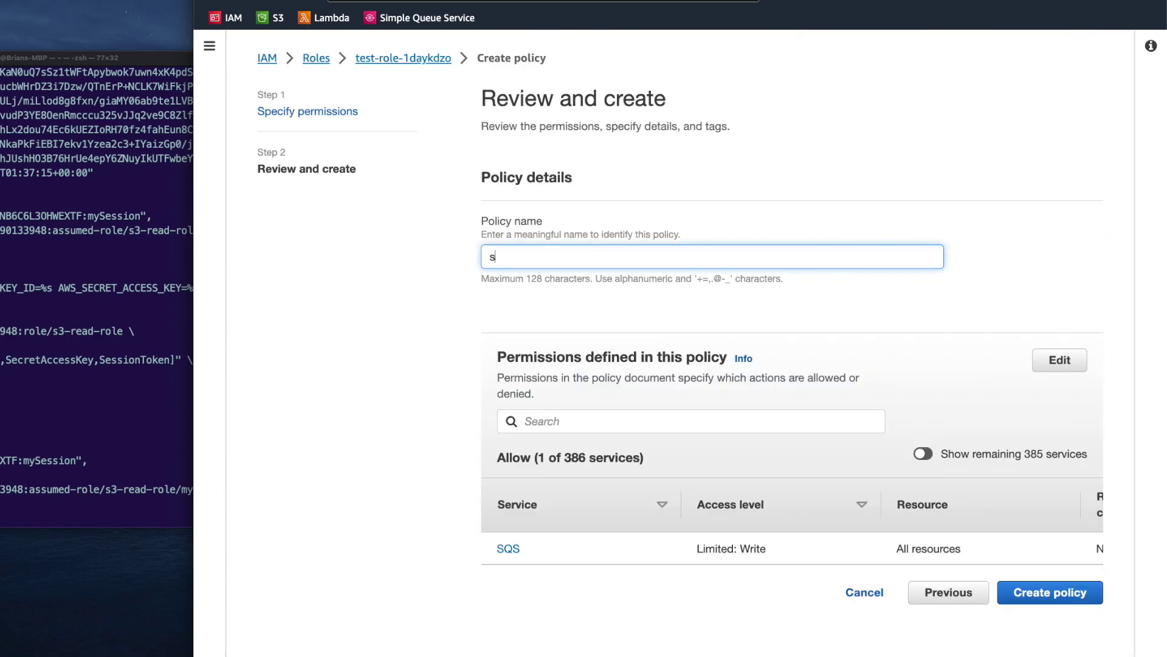
left_click(1053, 599)
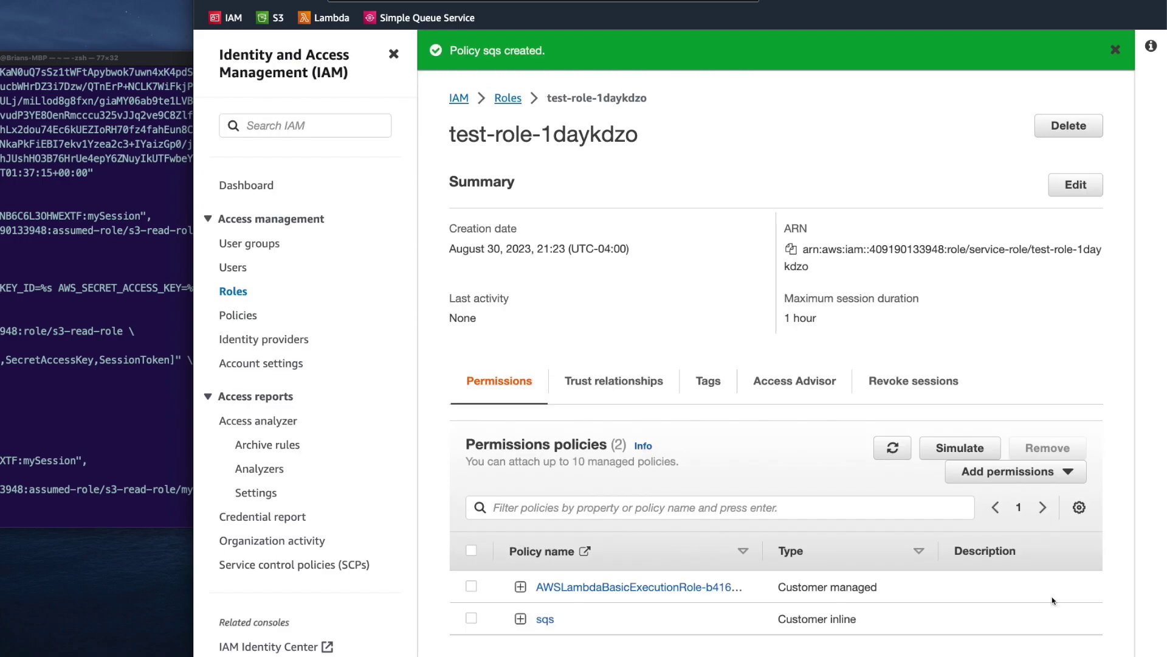
Expand the sqs policy and check its JSON grants Allow for SendMessage
scroll(1053, 600, "down", 2)
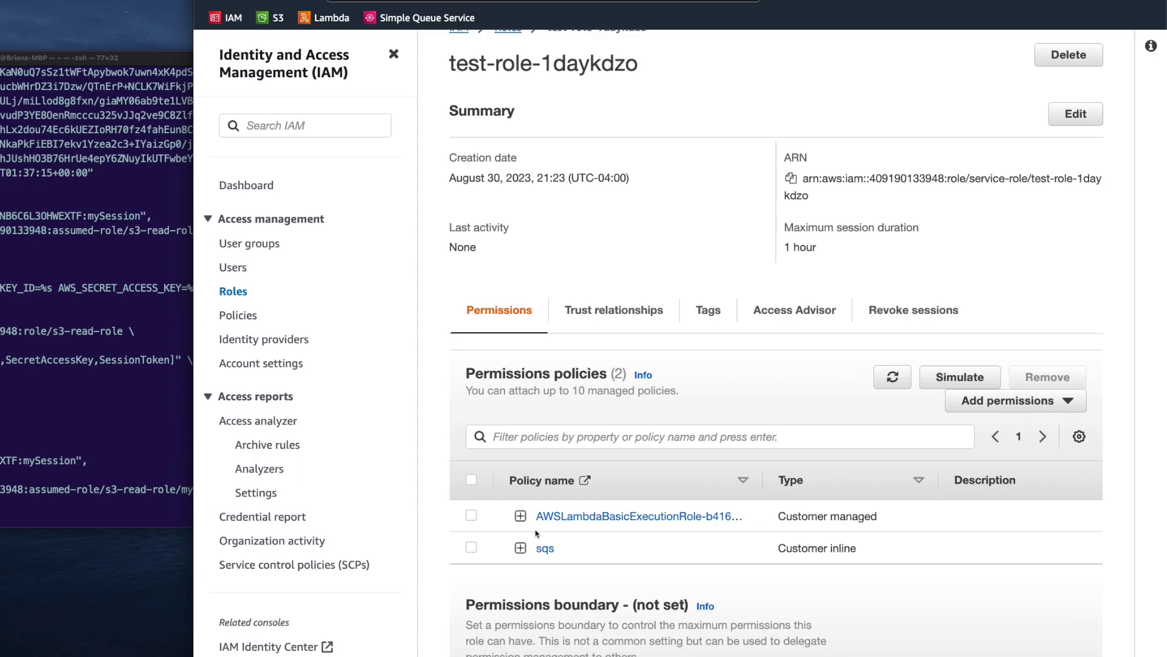
left_click(520, 550)
scroll(608, 535, "down", 3)
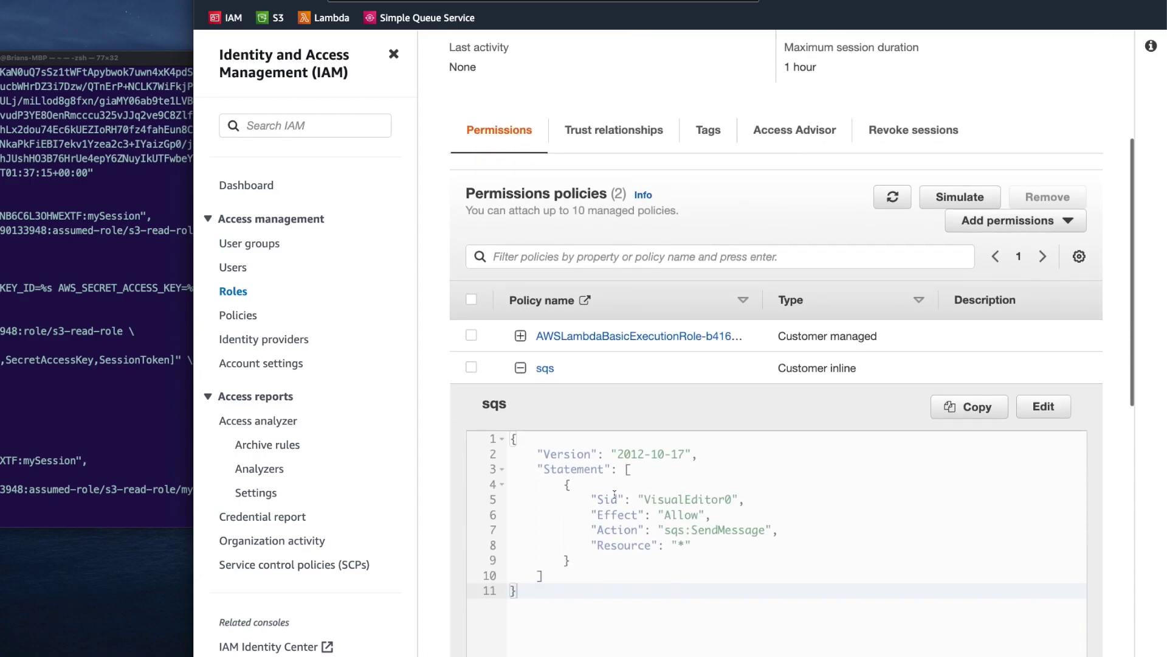
double_click(696, 516)
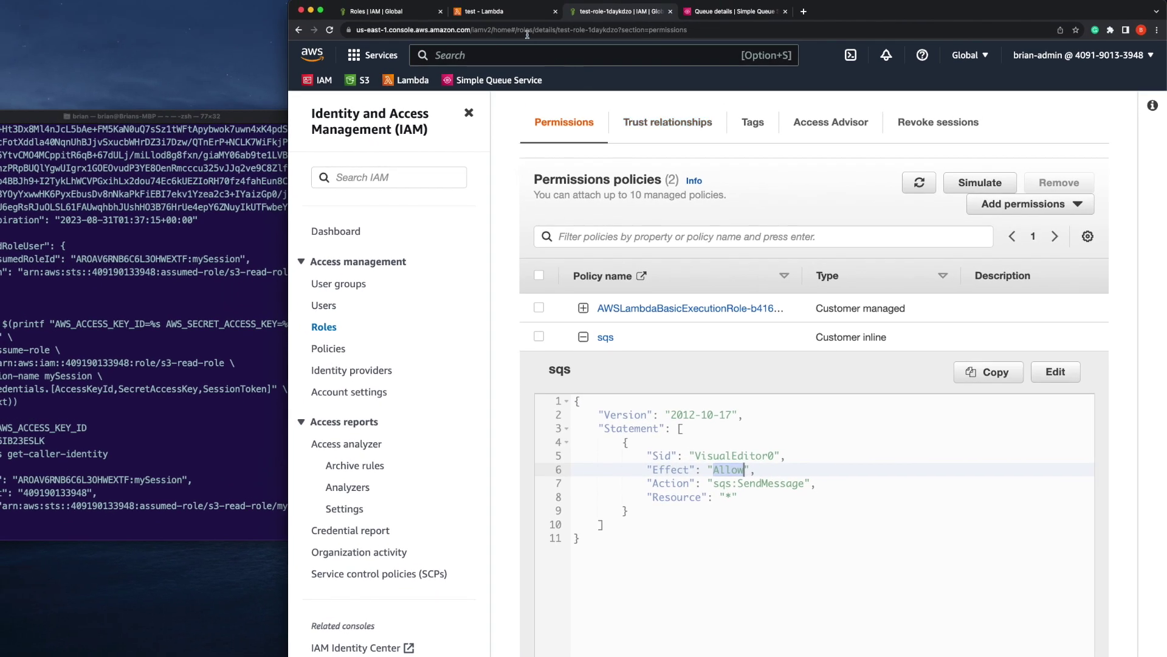
left_click(502, 15)
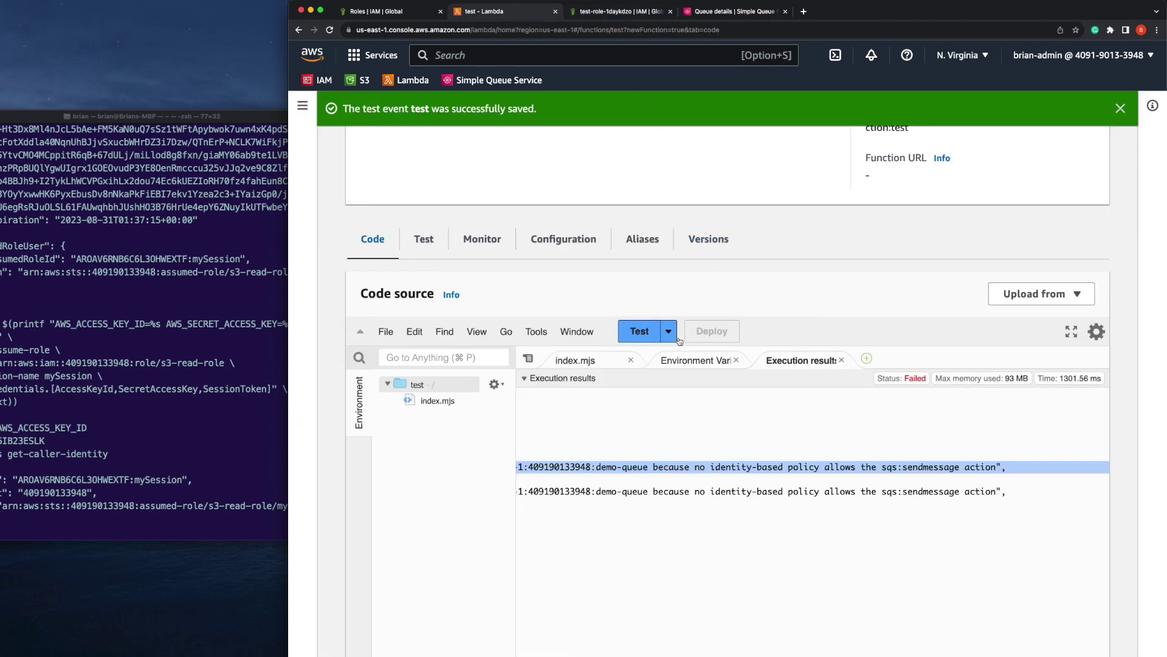
Rerun the Lambda test event, now succeeding with status 200 and a MessageId
left_click(842, 359)
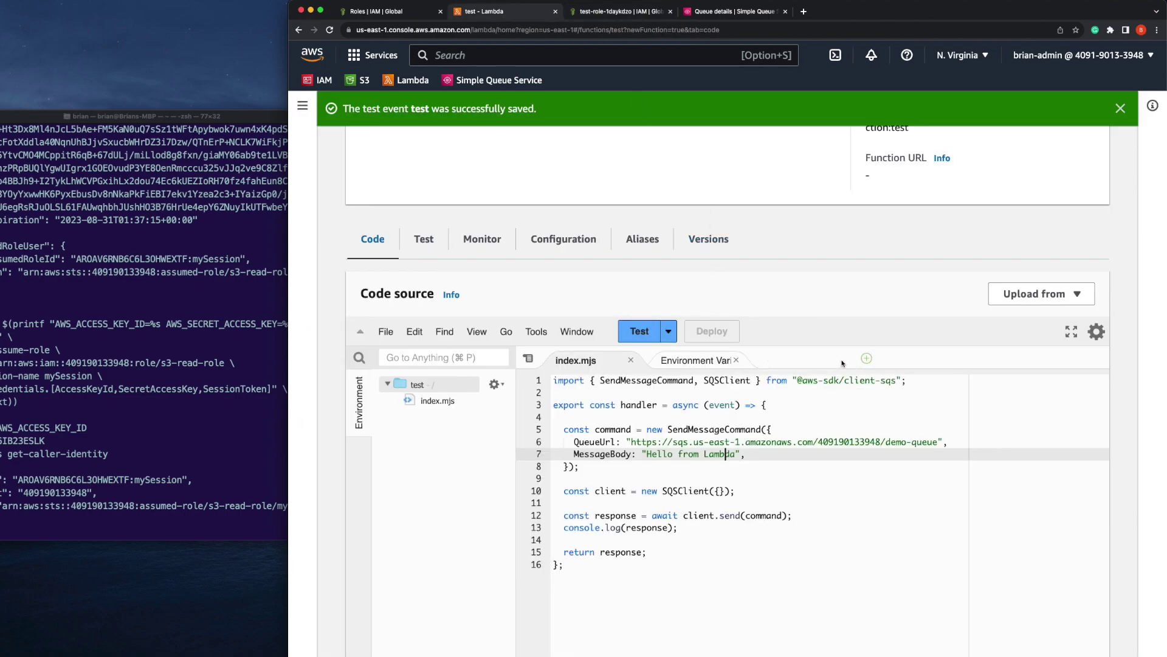
left_click(640, 338)
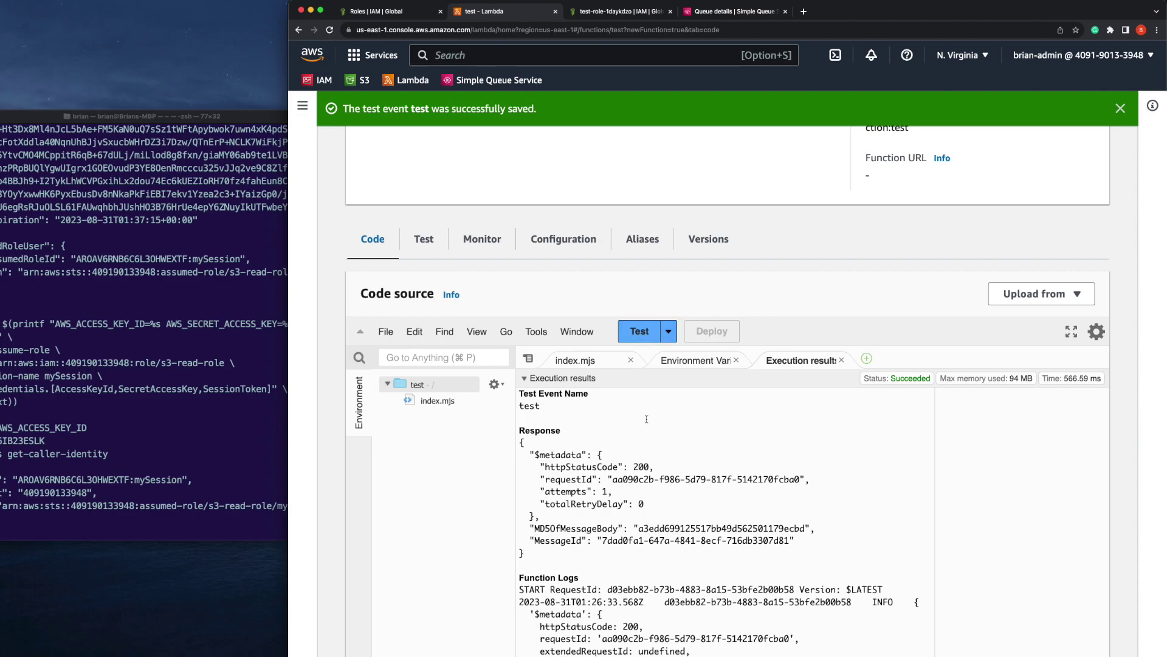
scroll(644, 465, "down", 2)
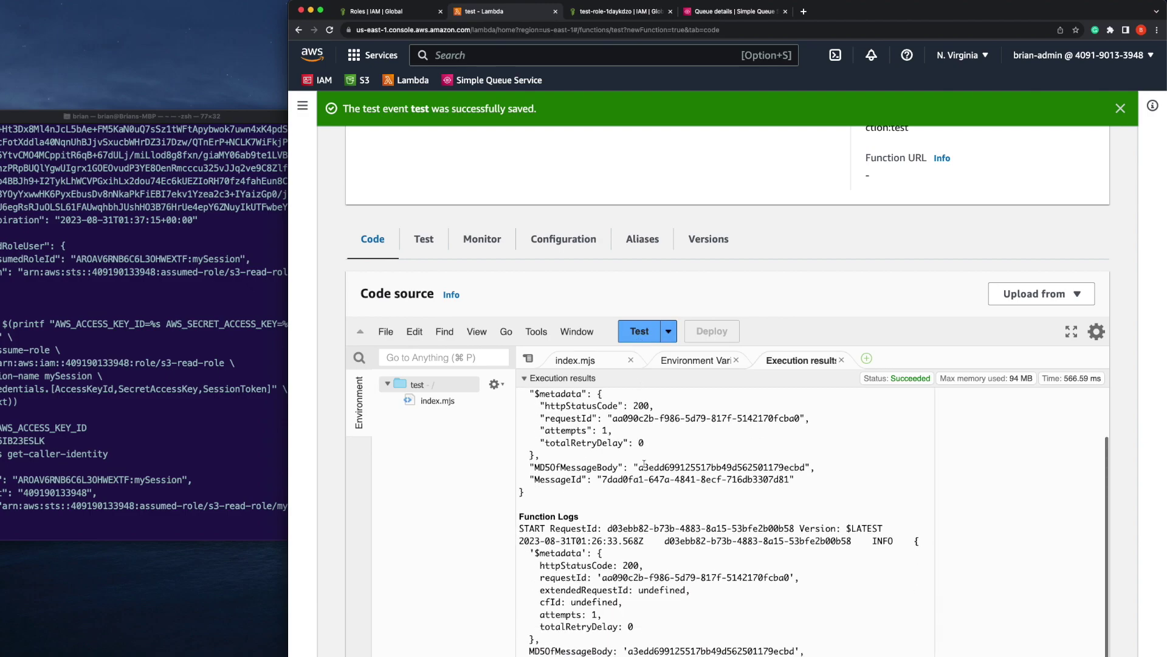
Poll demo-queue and confirm the received 'Hello from Lambda' message body
left_click(735, 12)
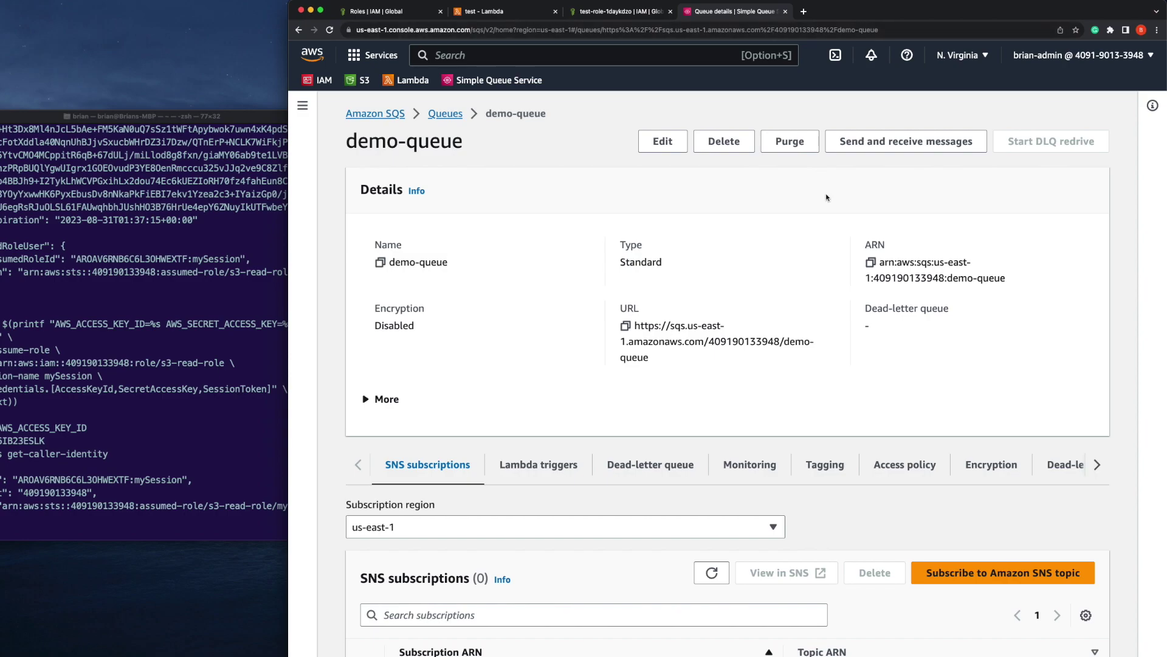
left_click(883, 142)
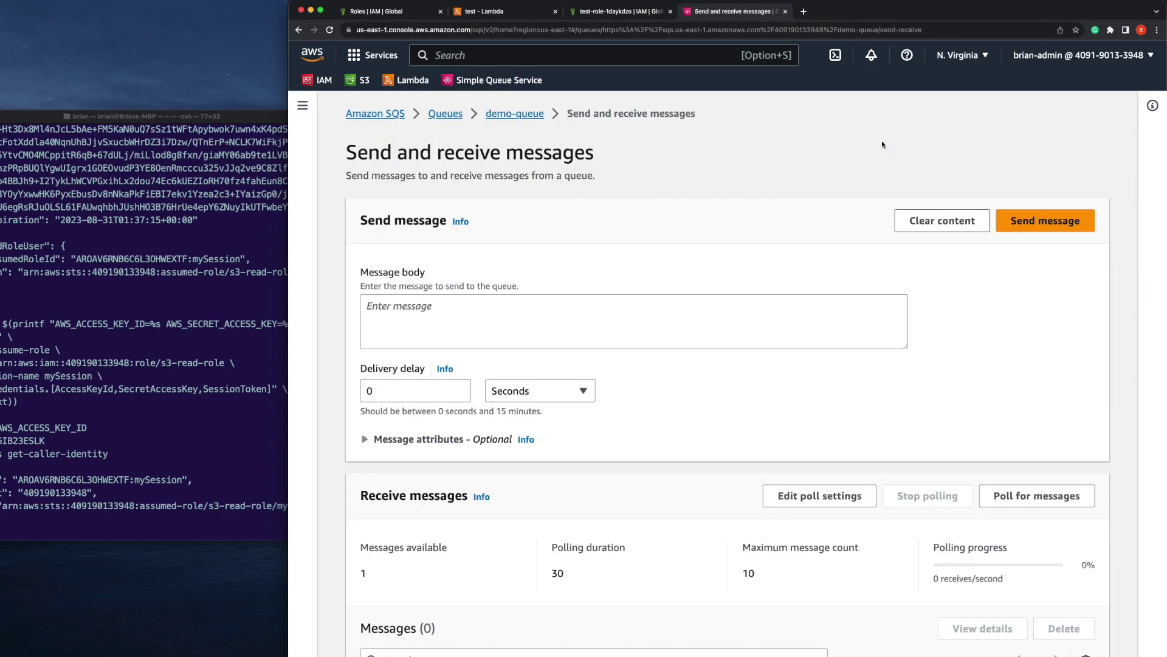
scroll(1075, 352, "down", 2)
left_click(1043, 435)
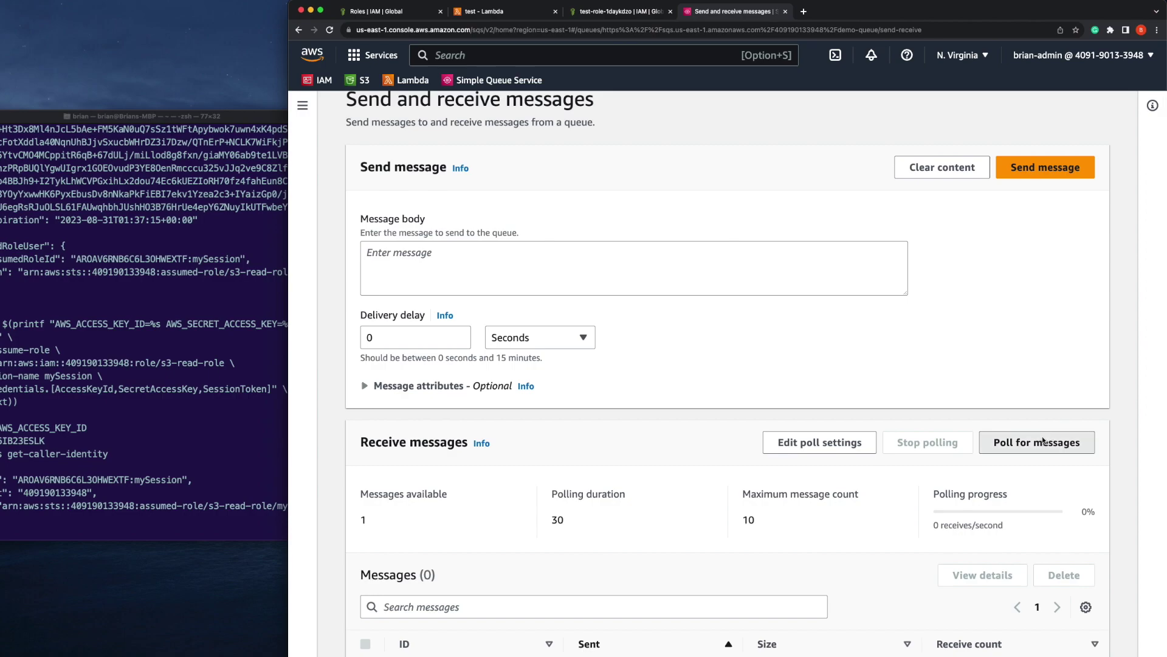
scroll(1042, 436, "down", 1)
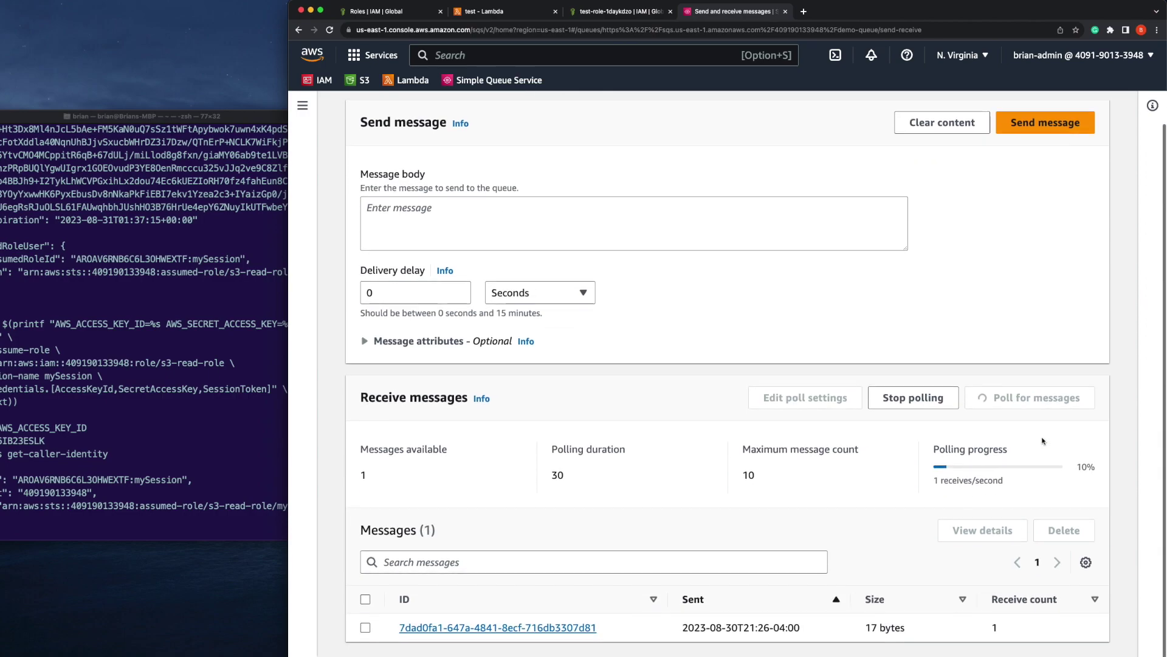
left_click(593, 631)
left_click(472, 364)
key("super+a")
left_click(534, 15)
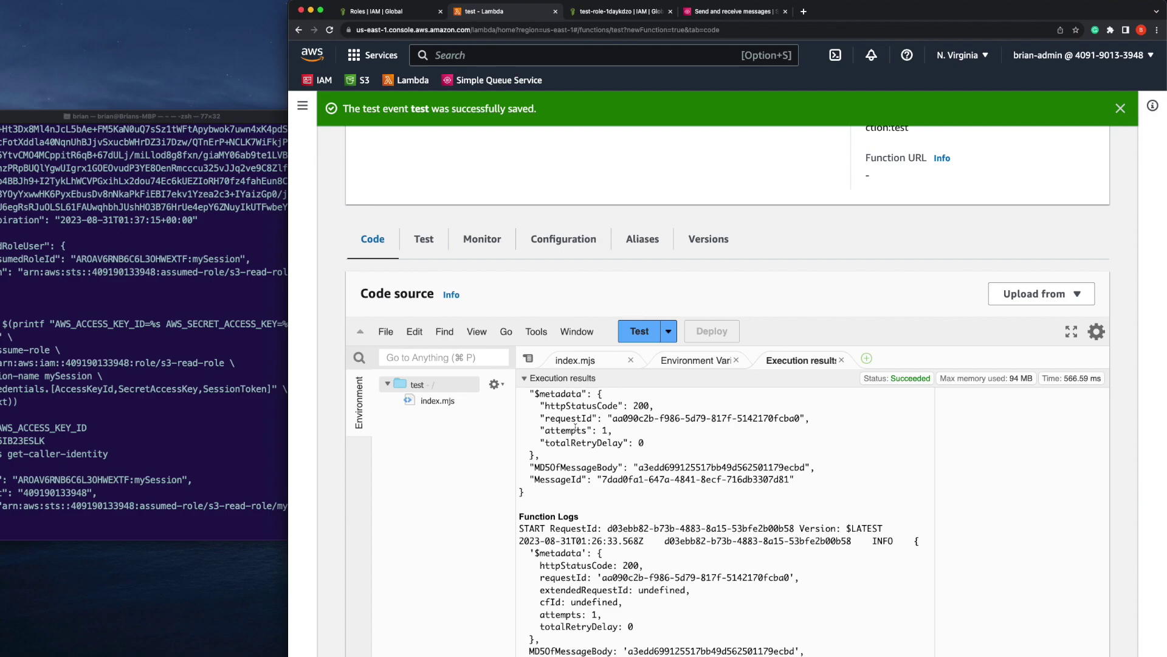
View the index.mjs code sending 'Hello from Lambda' to demo-queue, cross-checking the role's permissions
scroll(520, 283, "up", 1)
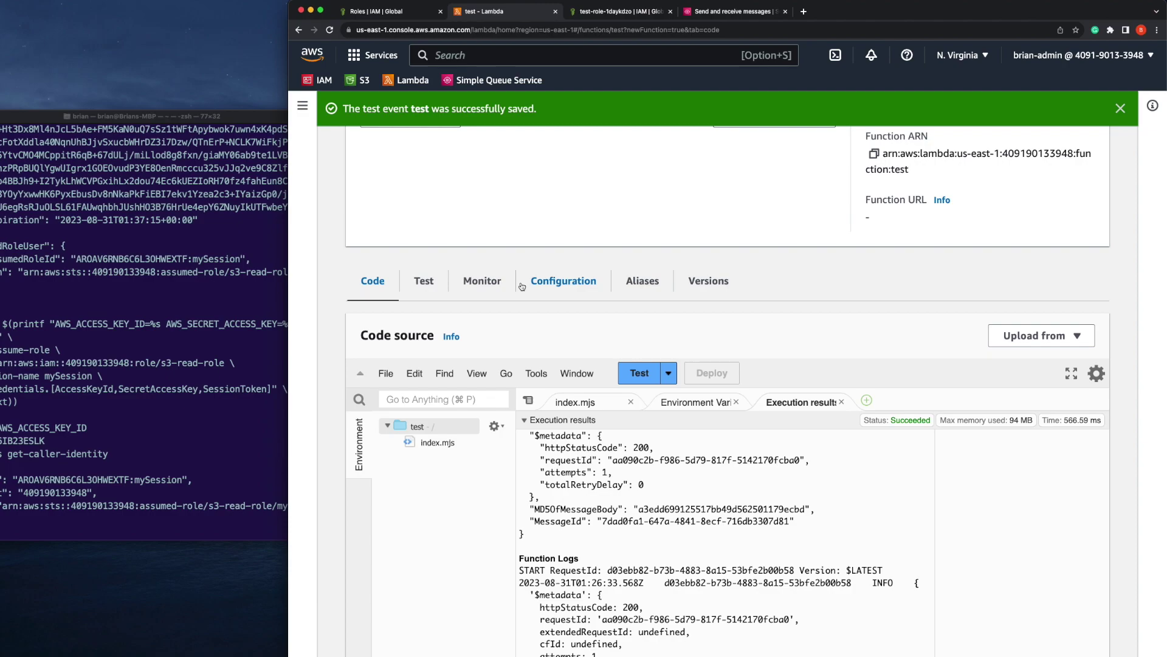
left_click(590, 402)
scroll(589, 401, "down", 1)
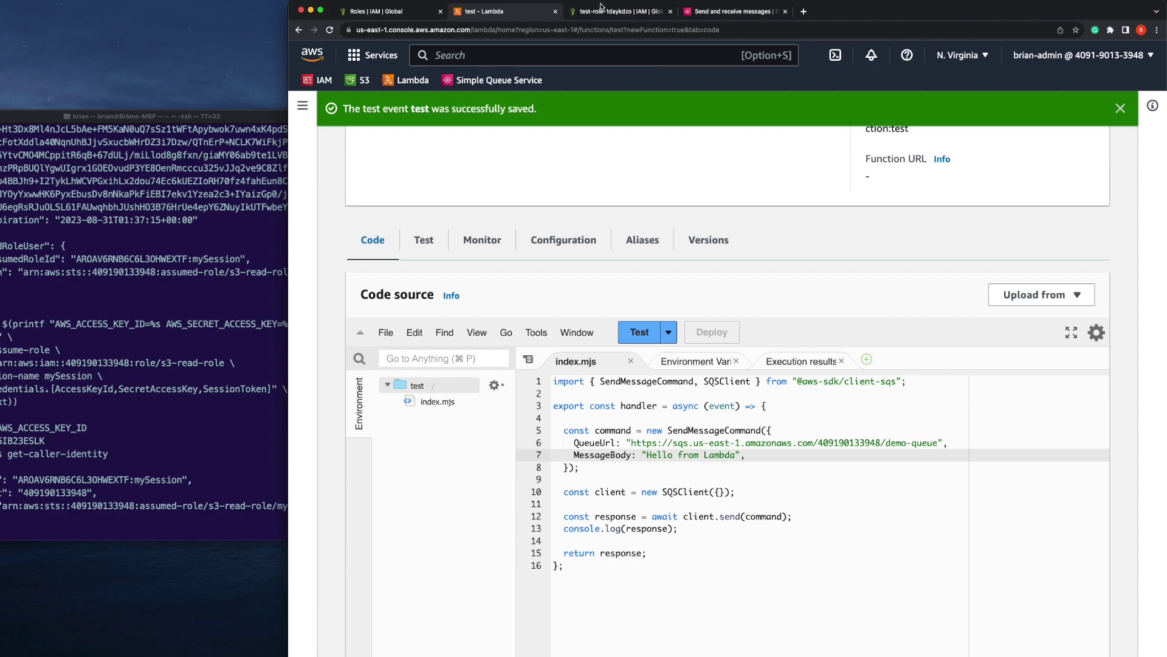
left_click(603, 11)
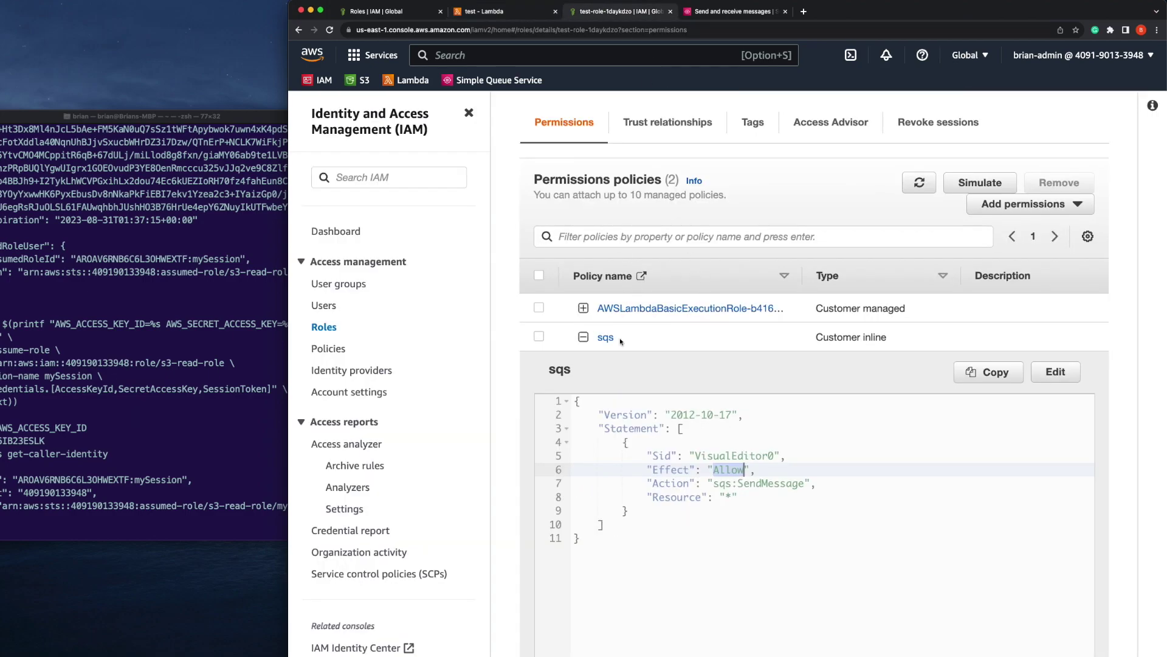
left_click(477, 18)
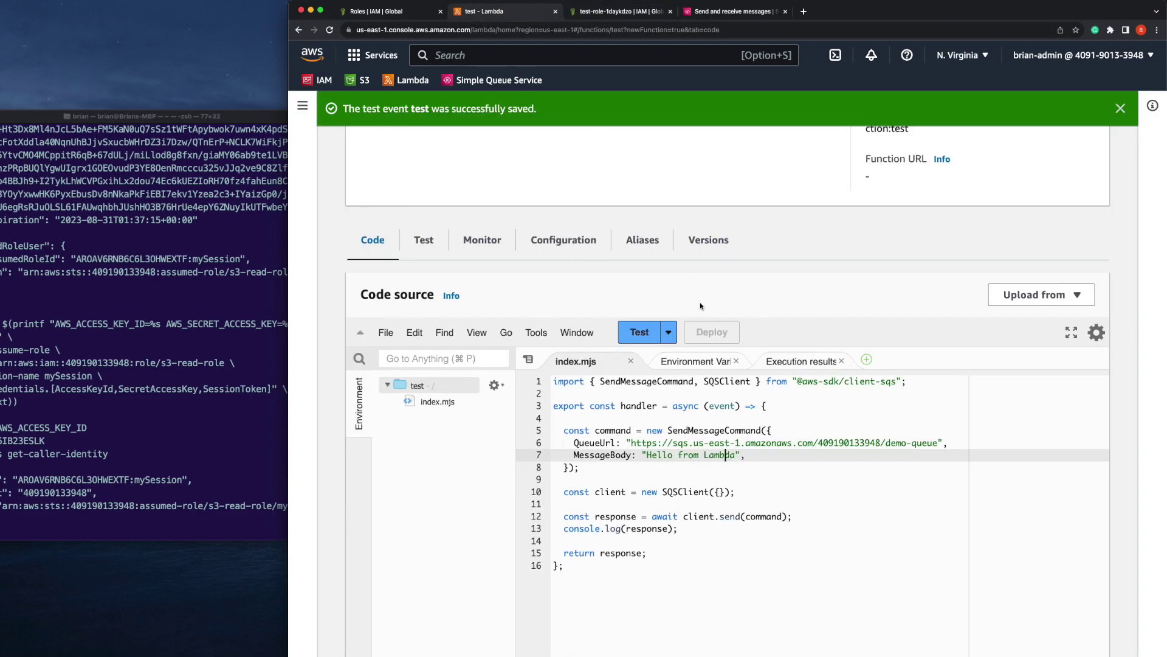